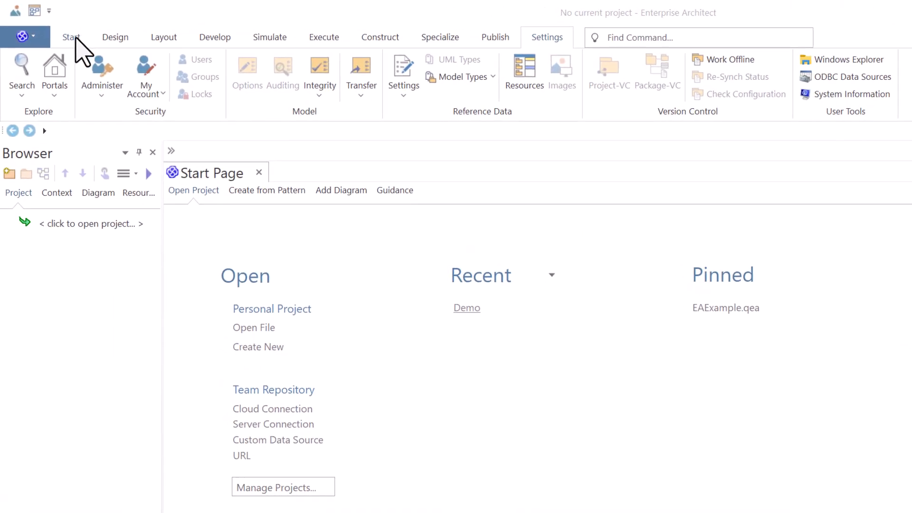
- Look through the command sets of each ribbon category, from Start and Design through Publish and Settings
{"action": "left_click", "coordinate": [72, 37]}
{"action": "left_click", "coordinate": [113, 36]}
{"action": "left_click", "coordinate": [163, 37]}
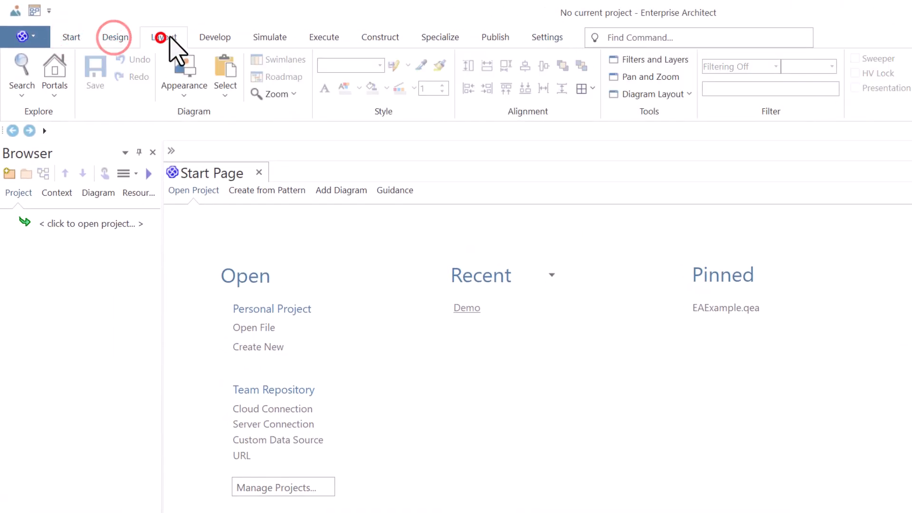
{"action": "left_click", "coordinate": [213, 36]}
{"action": "left_click", "coordinate": [269, 36]}
{"action": "left_click", "coordinate": [333, 34]}
{"action": "left_click", "coordinate": [395, 34]}
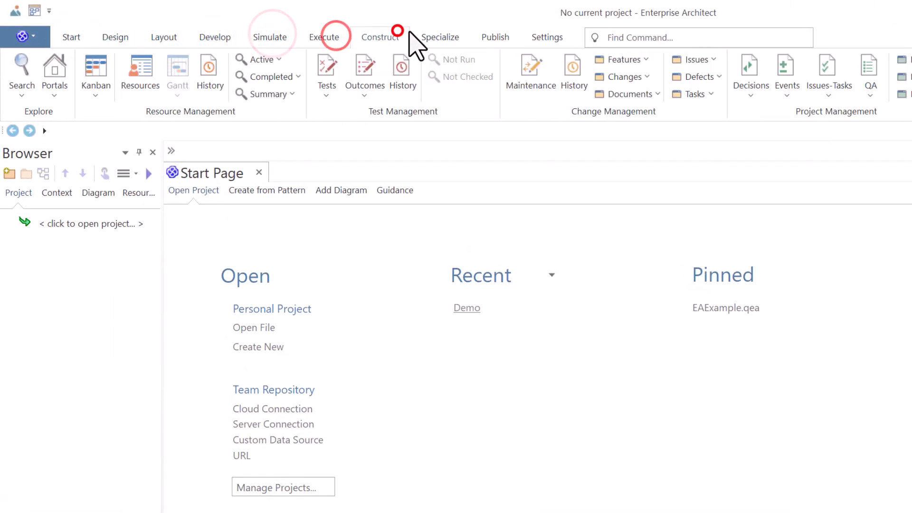
{"action": "left_click", "coordinate": [444, 34]}
{"action": "left_click", "coordinate": [495, 37]}
{"action": "left_click", "coordinate": [547, 37]}
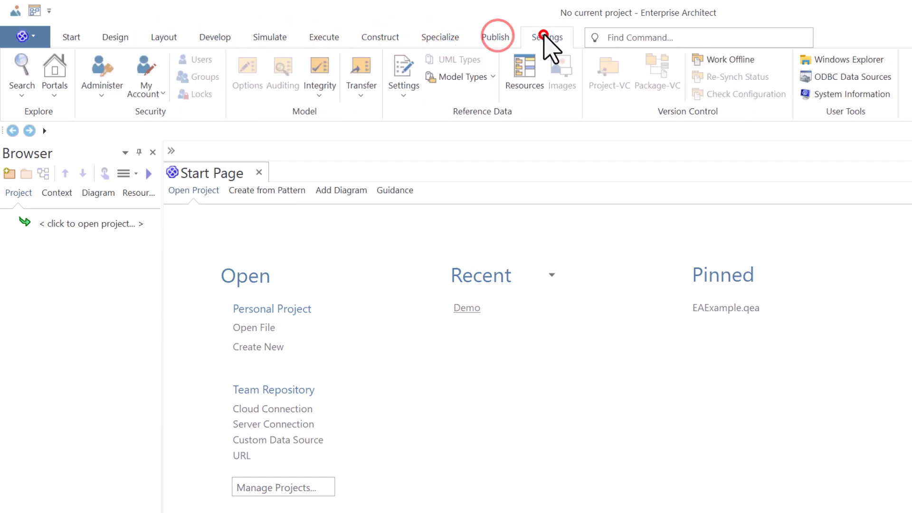
{"action": "left_click", "coordinate": [70, 37]}
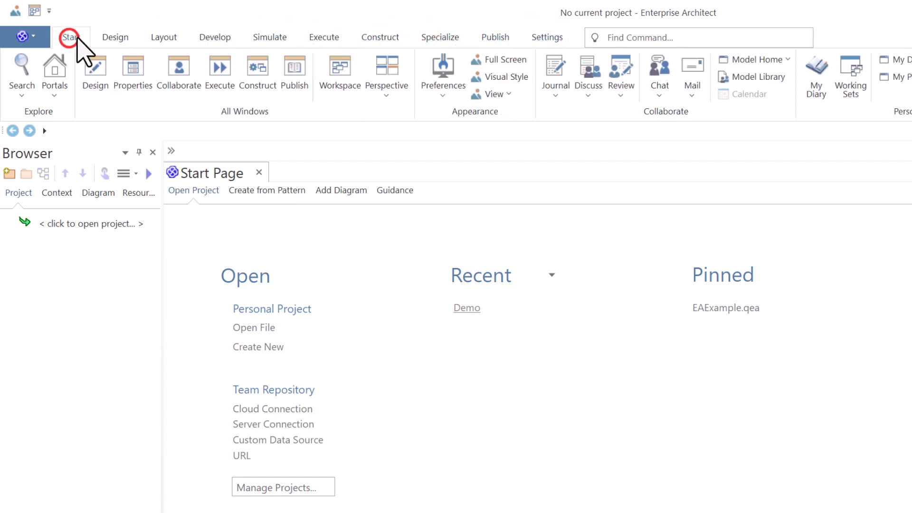
{"action": "left_click", "coordinate": [540, 37]}
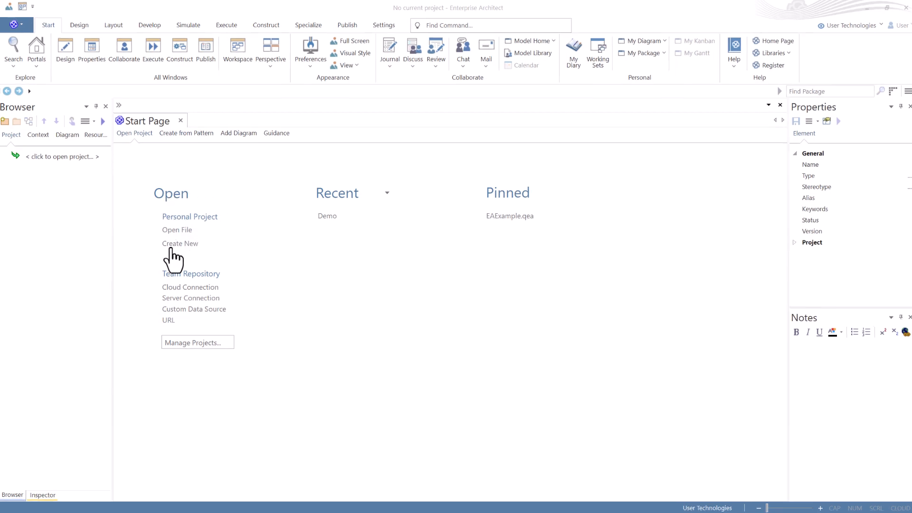
- Create a new Enterprise Architect project file named Sparx Project in the Demos folder and select its Model root node
{"action": "left_click", "coordinate": [176, 244]}
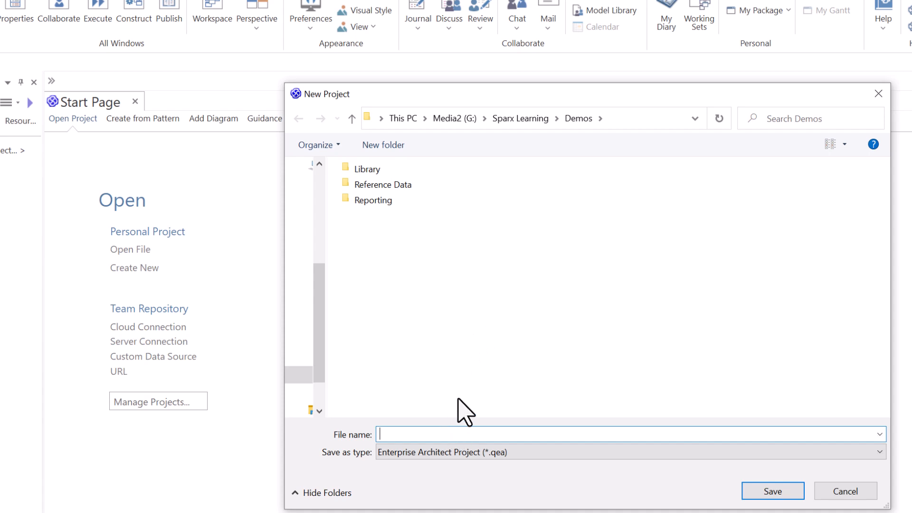
{"action": "type", "text": "Sparx Project"}
{"action": "left_click", "coordinate": [801, 491]}
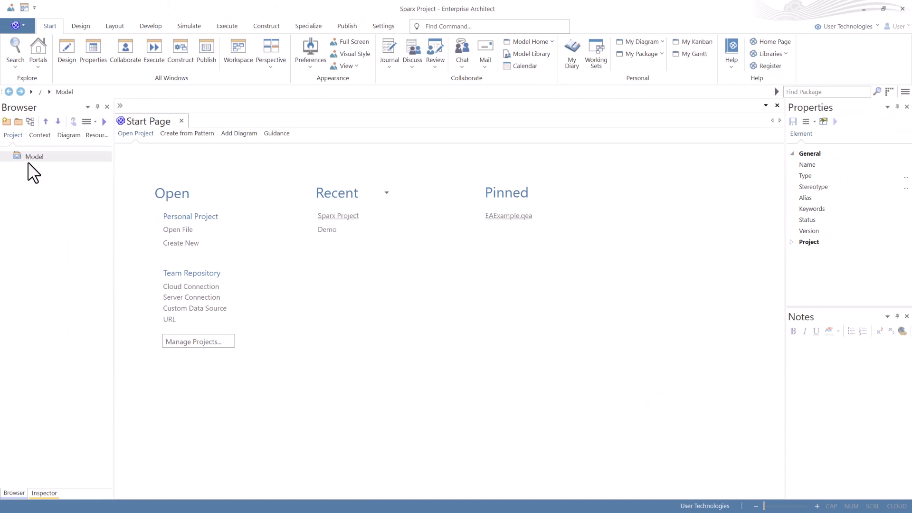
{"action": "left_click", "coordinate": [27, 155]}
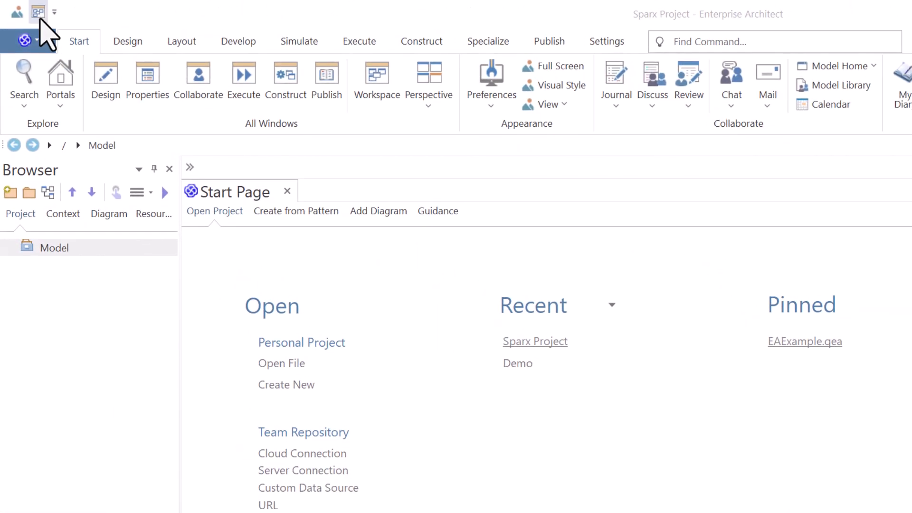
- Apply the My Default user layout to the workspace
{"action": "left_click", "coordinate": [38, 12]}
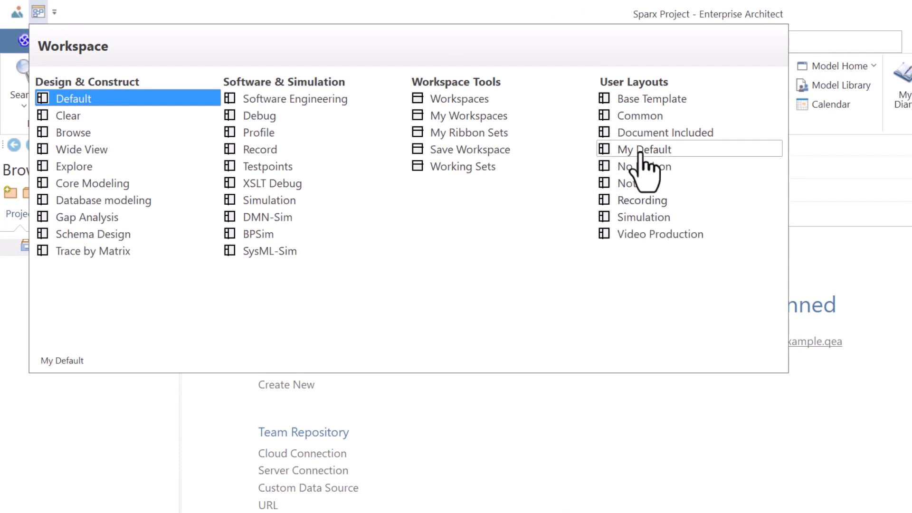
{"action": "left_click", "coordinate": [643, 149]}
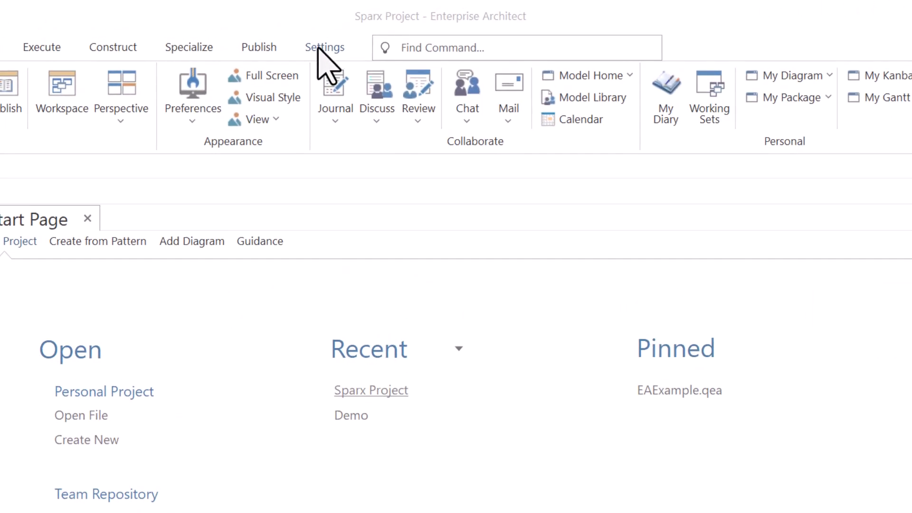
- Load DemoReferences_050523.xml from the Reference Data folder as the source file for a reference data import
{"action": "left_click", "coordinate": [319, 46]}
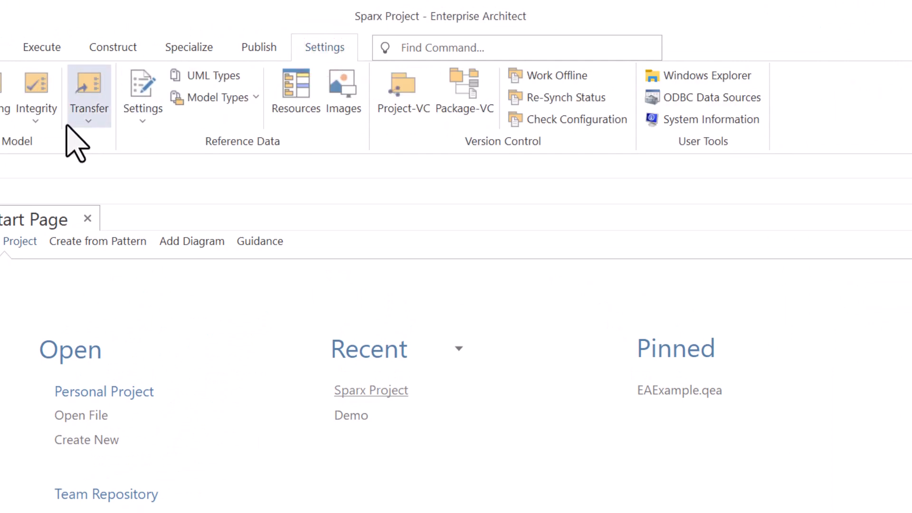
{"action": "left_click", "coordinate": [87, 117]}
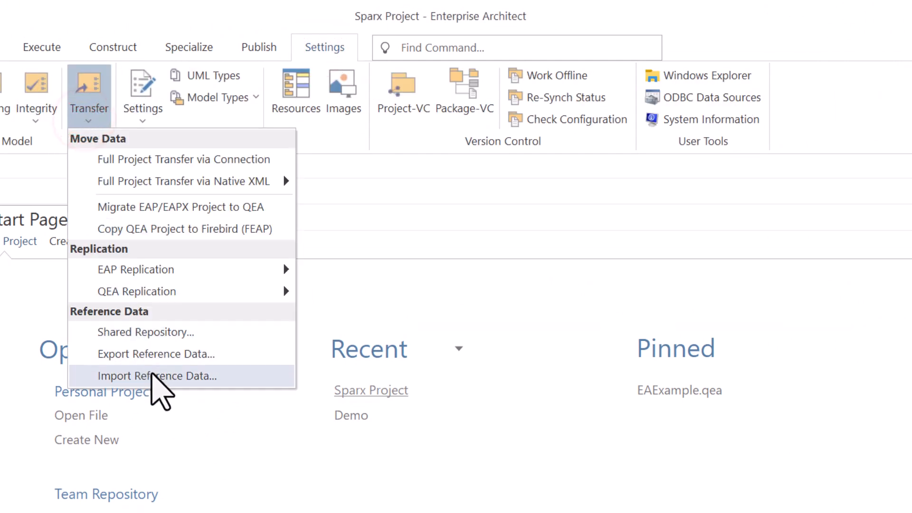
{"action": "left_click", "coordinate": [160, 377]}
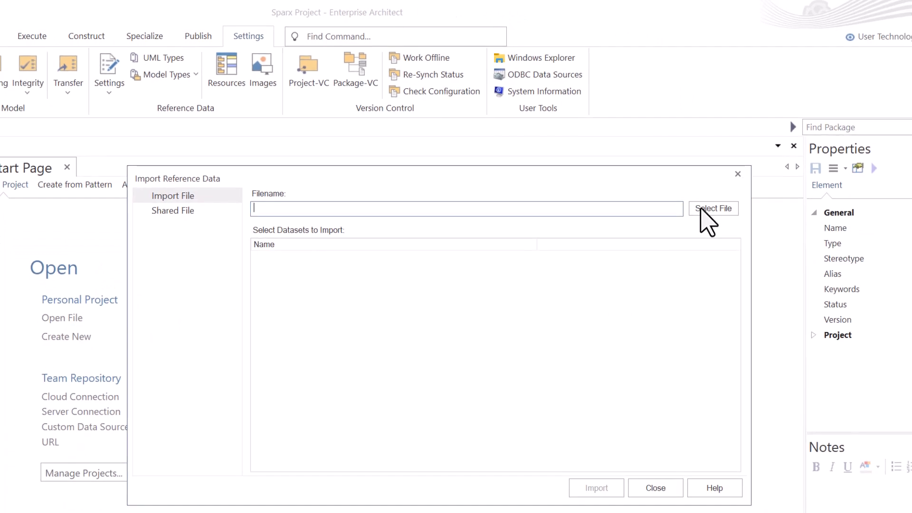
{"action": "left_click", "coordinate": [791, 232]}
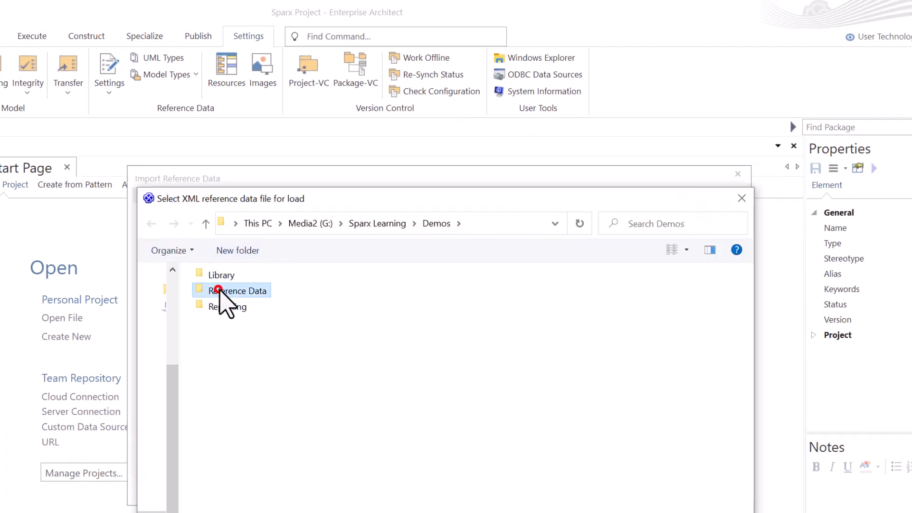
{"action": "double_click", "coordinate": [219, 291]}
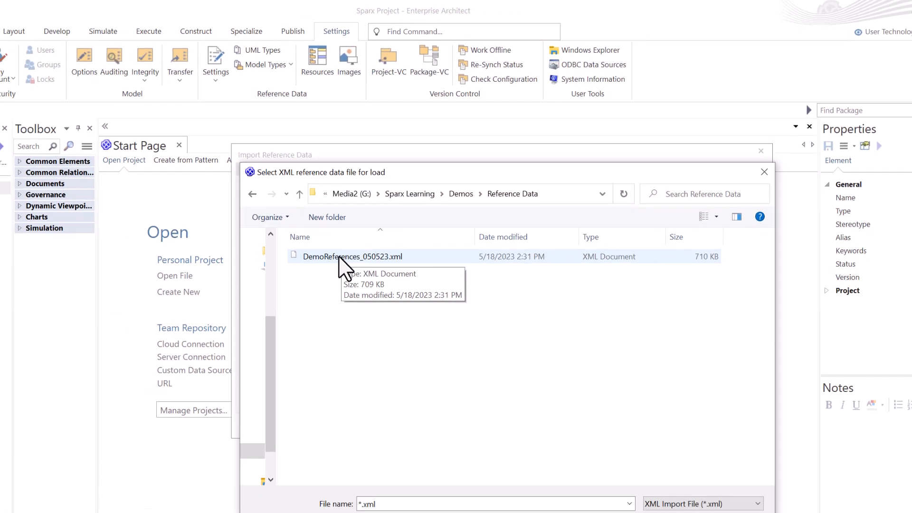
{"action": "left_click", "coordinate": [256, 294]}
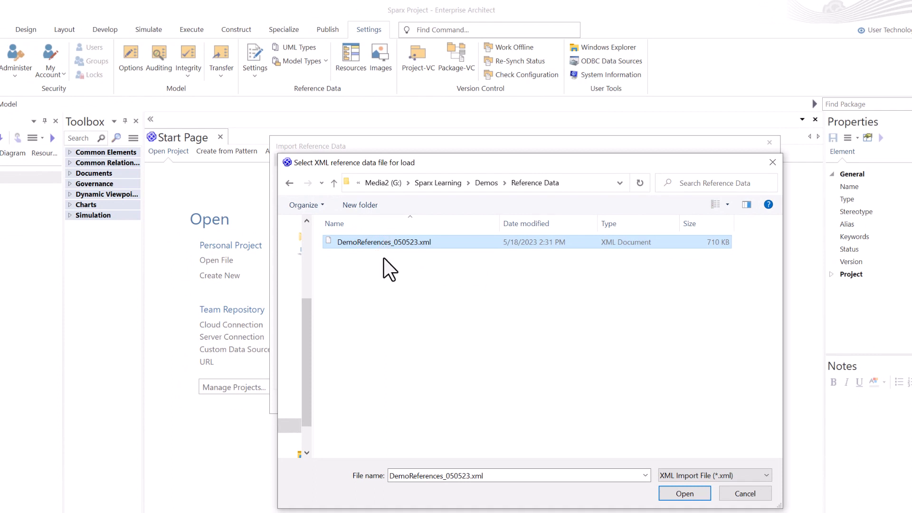
{"action": "left_click", "coordinate": [685, 494]}
- Examine the individual datasets offered by the reference file, from Automation Scripts to Tagged Value Types
{"action": "left_click", "coordinate": [402, 211]}
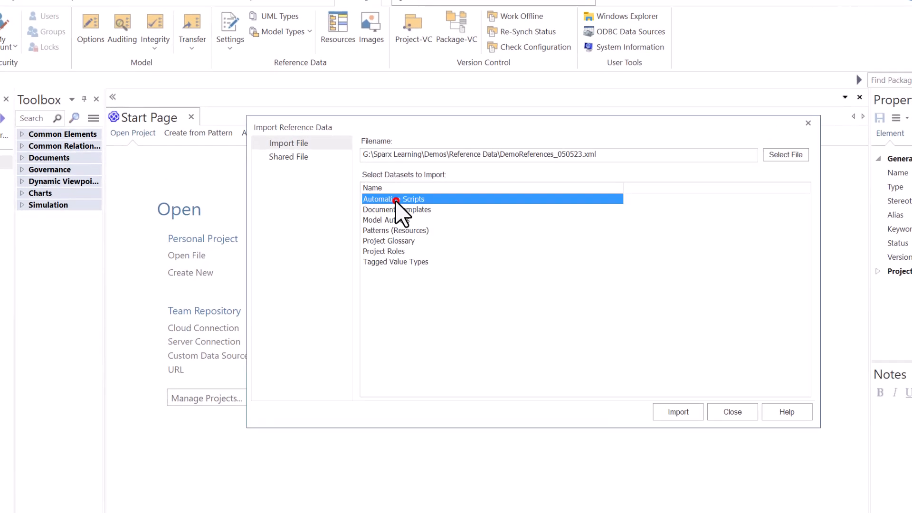
{"action": "left_click", "coordinate": [400, 219]}
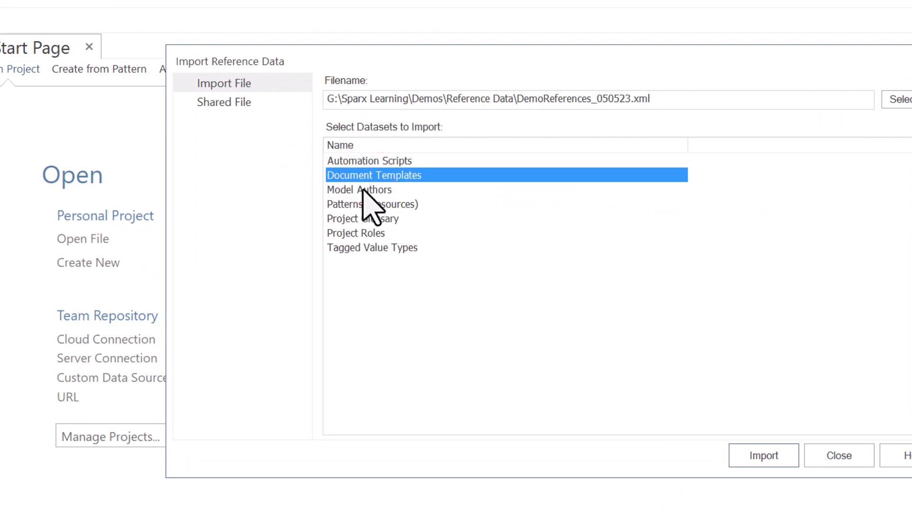
{"action": "left_click", "coordinate": [374, 189]}
{"action": "left_click", "coordinate": [354, 204]}
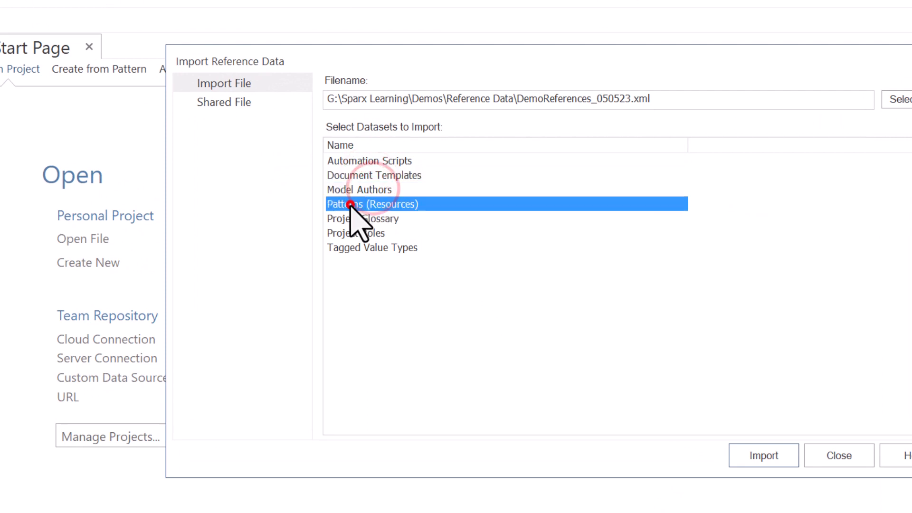
{"action": "left_click", "coordinate": [352, 219]}
{"action": "left_click", "coordinate": [352, 233]}
{"action": "left_click", "coordinate": [358, 248]}
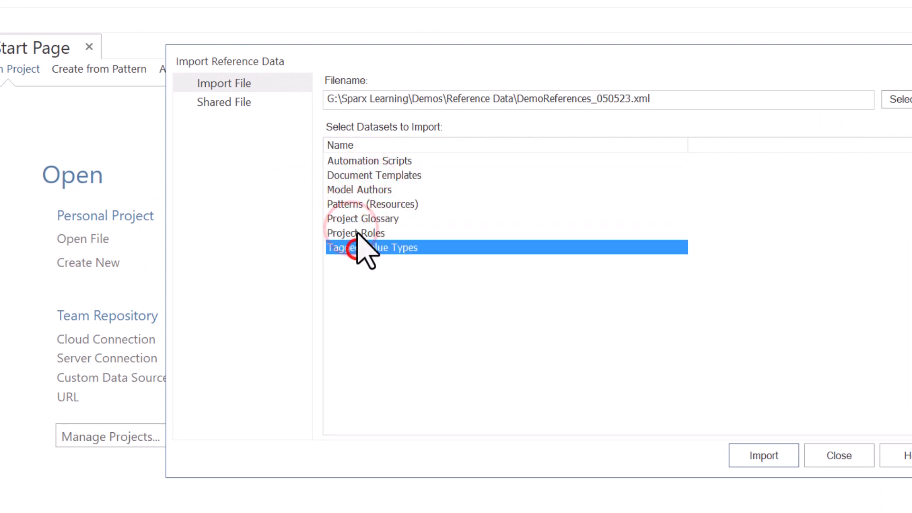
{"action": "left_click", "coordinate": [357, 233]}
- Import all datasets from Automation Scripts through Tagged Value Types into the project and close the import dialog
{"action": "left_click", "coordinate": [358, 161]}
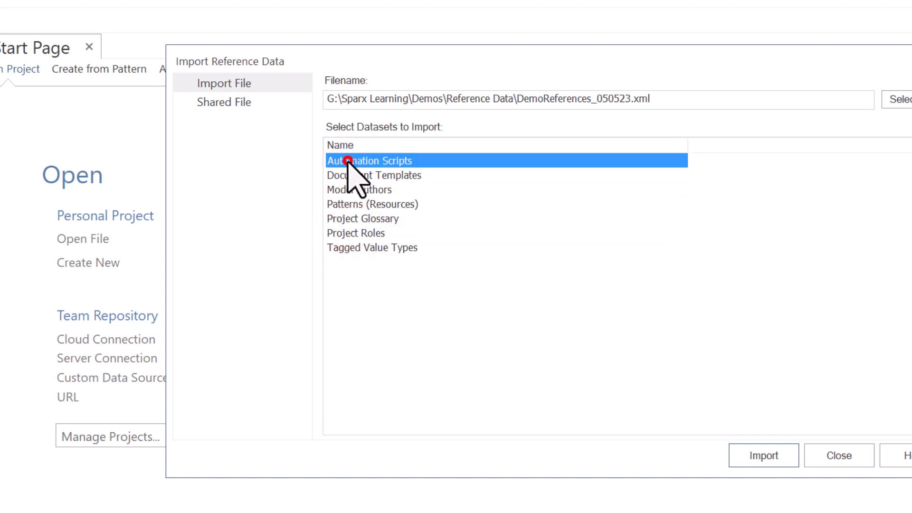
{"action": "left_click", "coordinate": [368, 248], "text": "shift"}
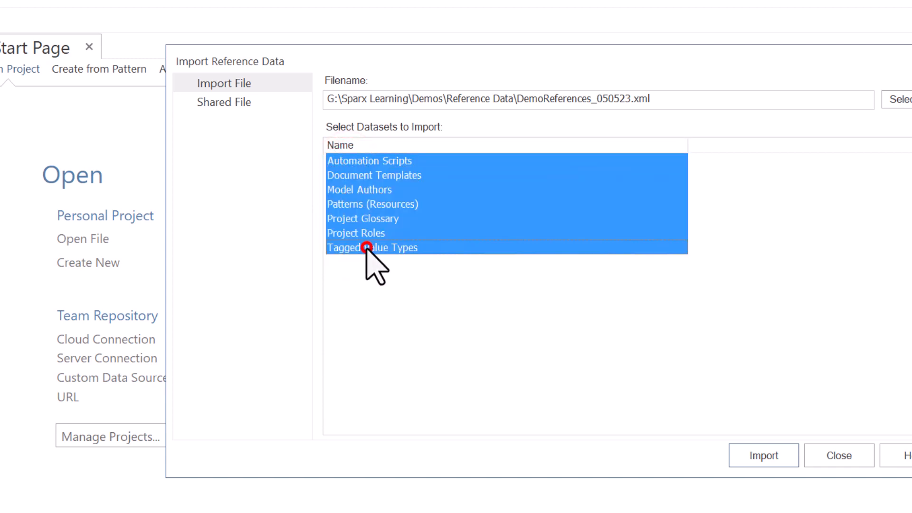
{"action": "left_click", "coordinate": [770, 456]}
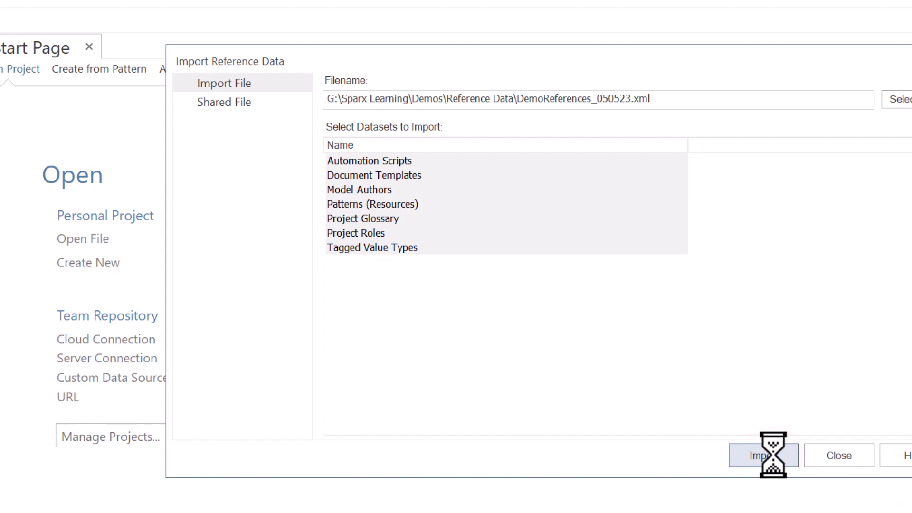
{"action": "left_click", "coordinate": [601, 321]}
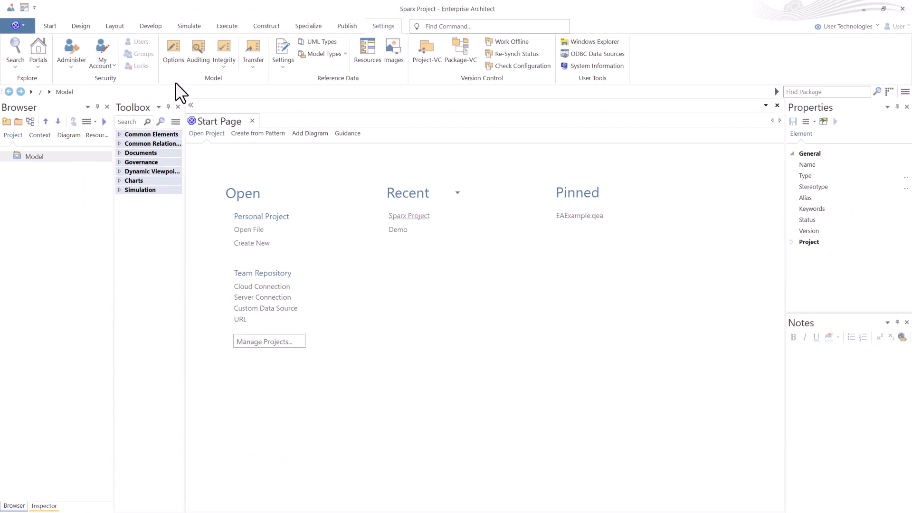
- Review the imported terms in the project glossary and close the glossary view
{"action": "left_click", "coordinate": [82, 26]}
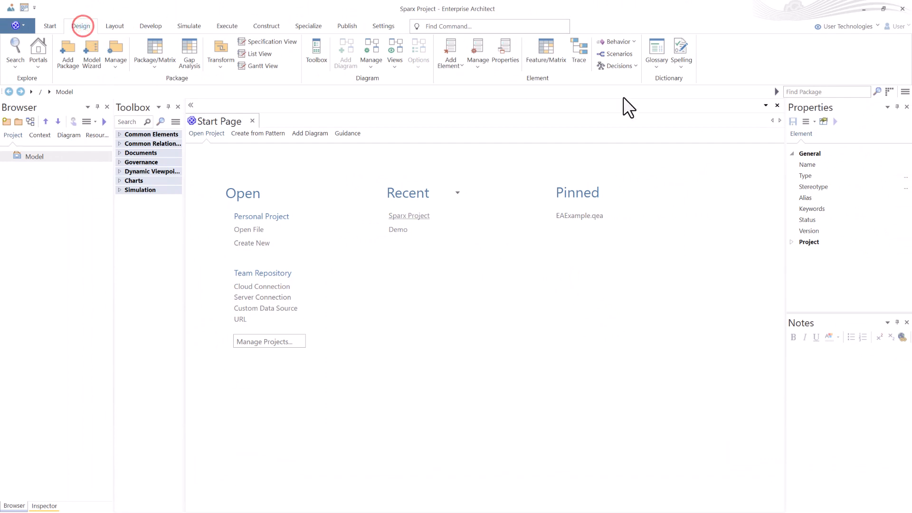
{"action": "left_click", "coordinate": [657, 51]}
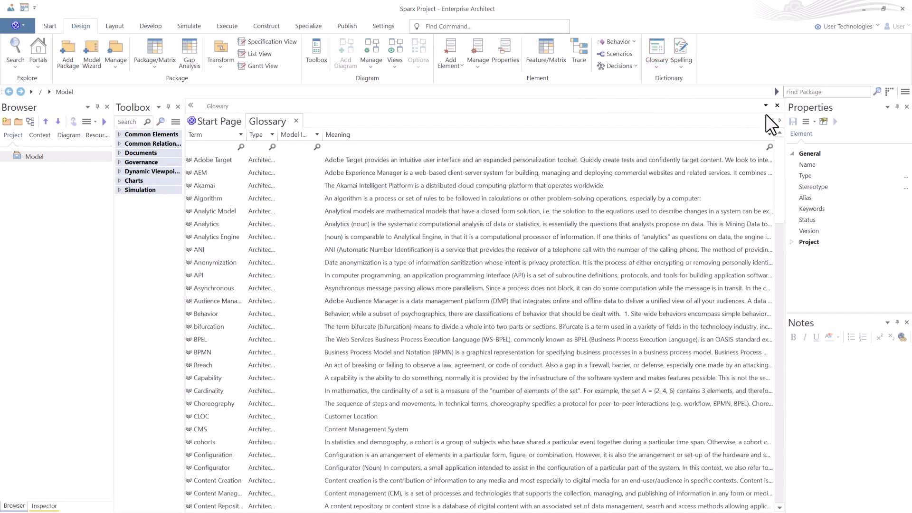
{"action": "left_click", "coordinate": [296, 121]}
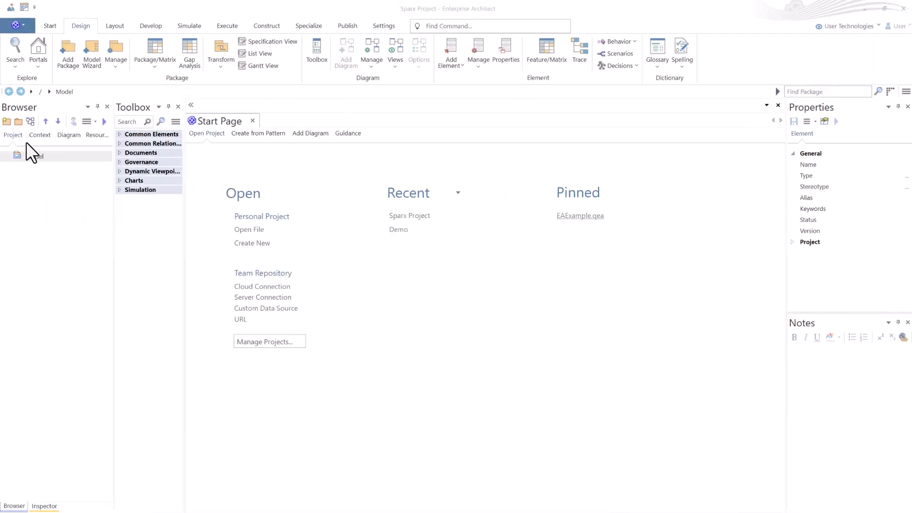
{"action": "left_click", "coordinate": [27, 155]}
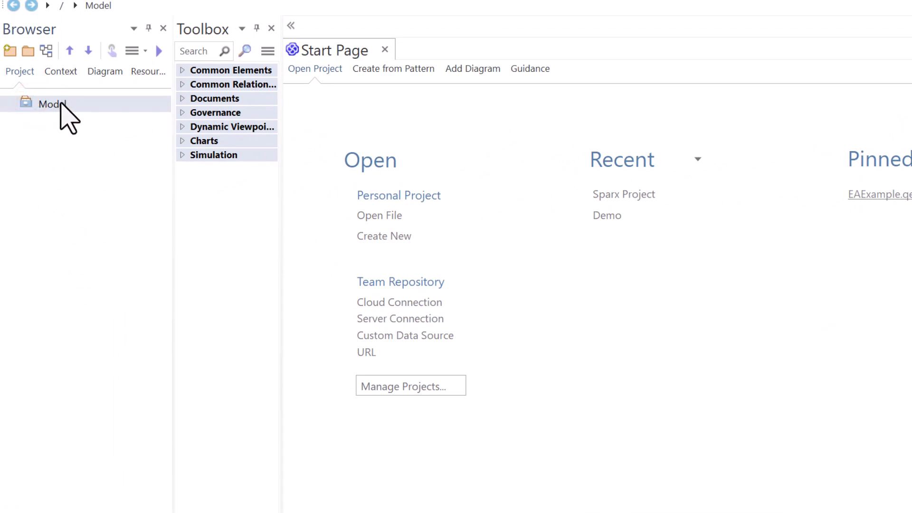
{"action": "key", "text": "F2"}
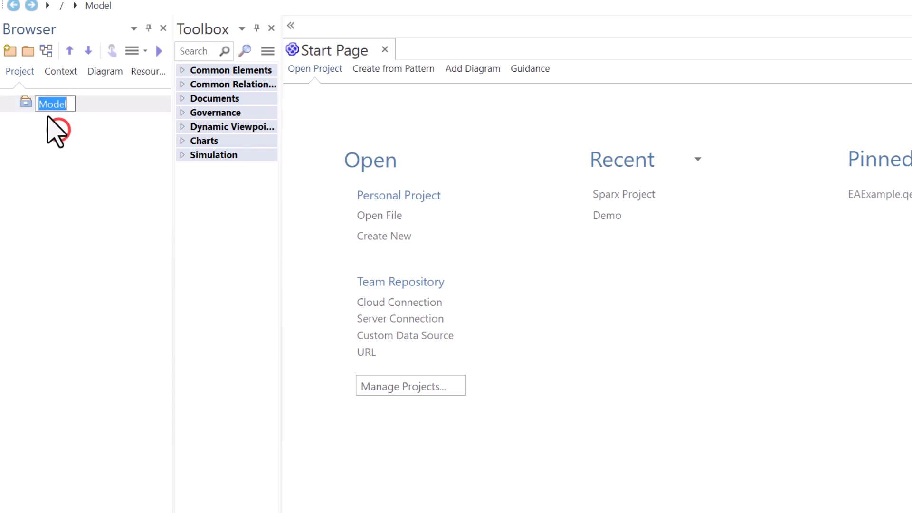
{"action": "left_click", "coordinate": [25, 102]}
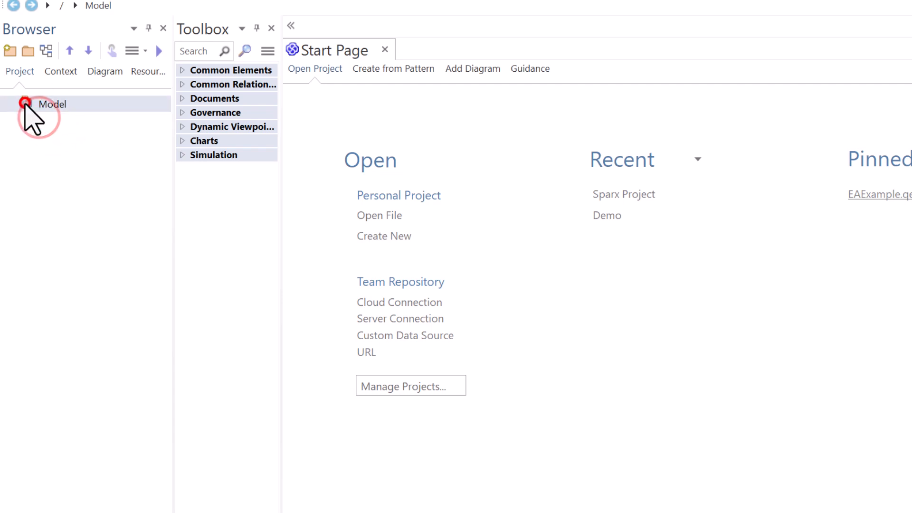
{"action": "right_click", "coordinate": [53, 124]}
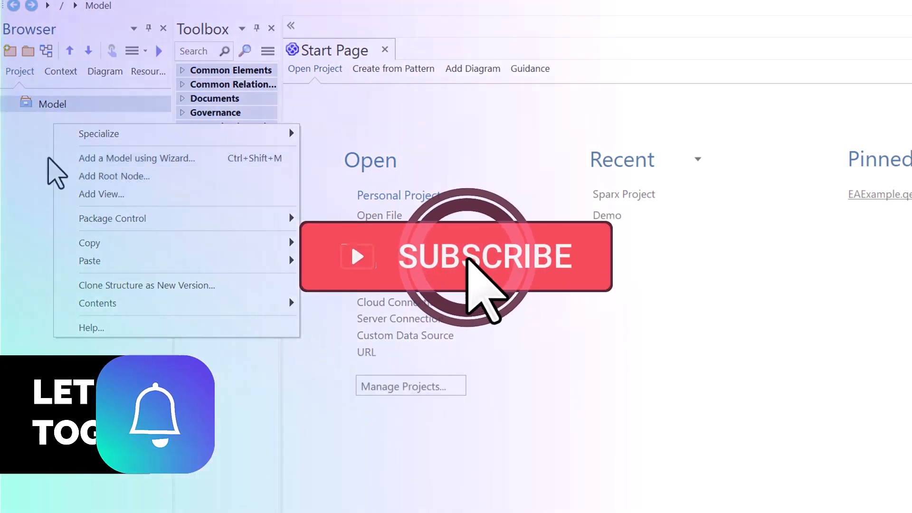
{"action": "left_click", "coordinate": [36, 124]}
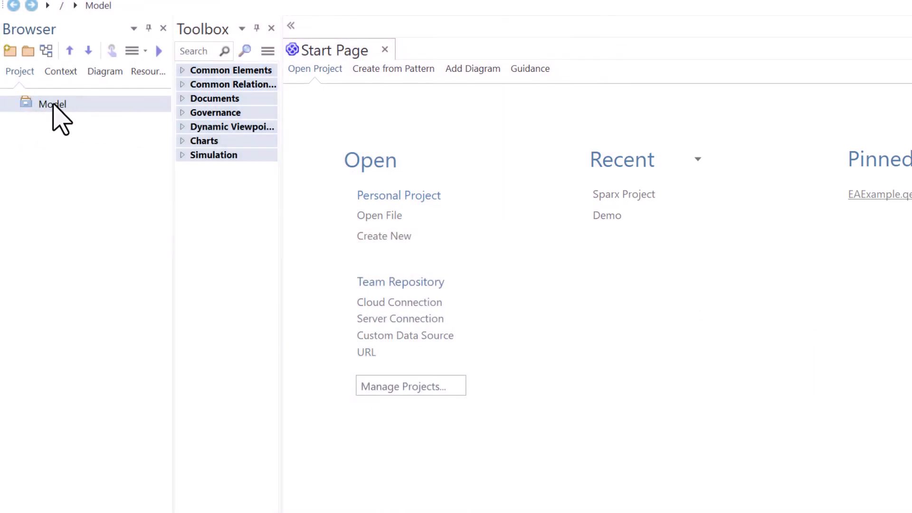
- Add a package named Main under the Model root node, with Create Diagram as its initial content
{"action": "left_click", "coordinate": [28, 51]}
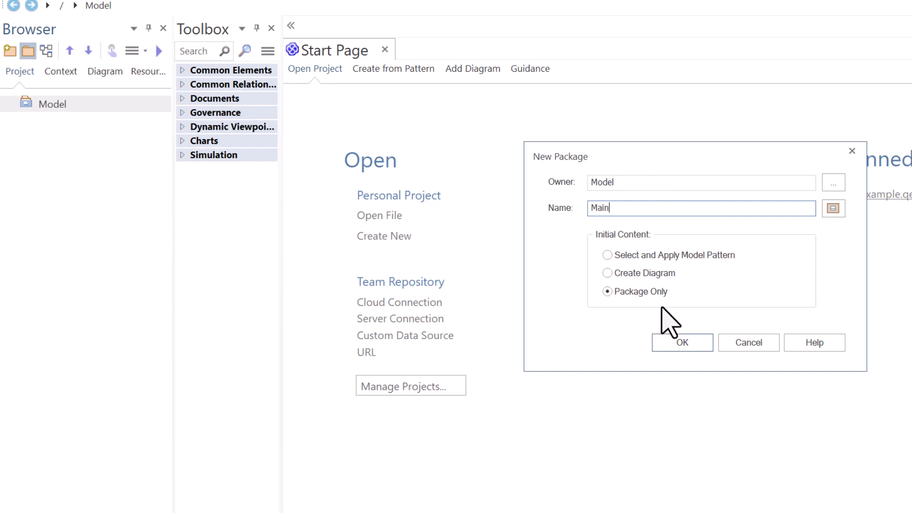
{"action": "left_click", "coordinate": [615, 273]}
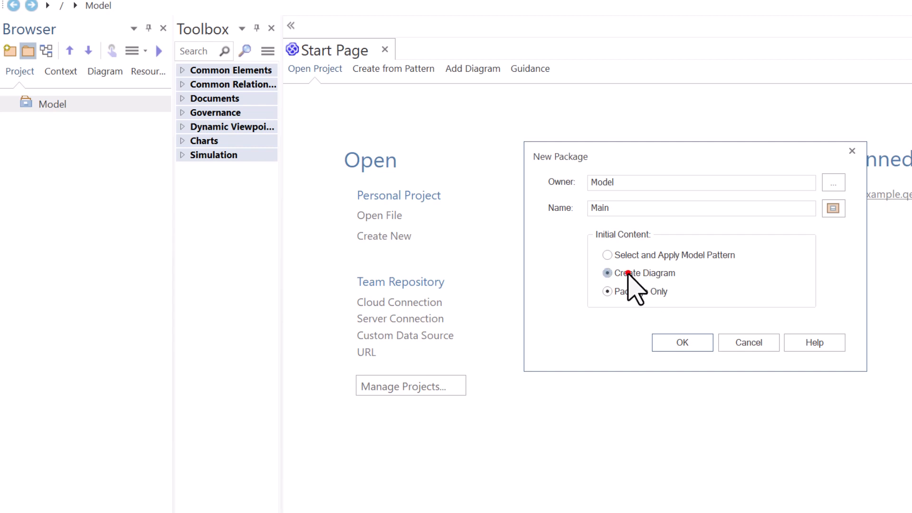
{"action": "left_click", "coordinate": [628, 274]}
{"action": "left_click", "coordinate": [689, 343]}
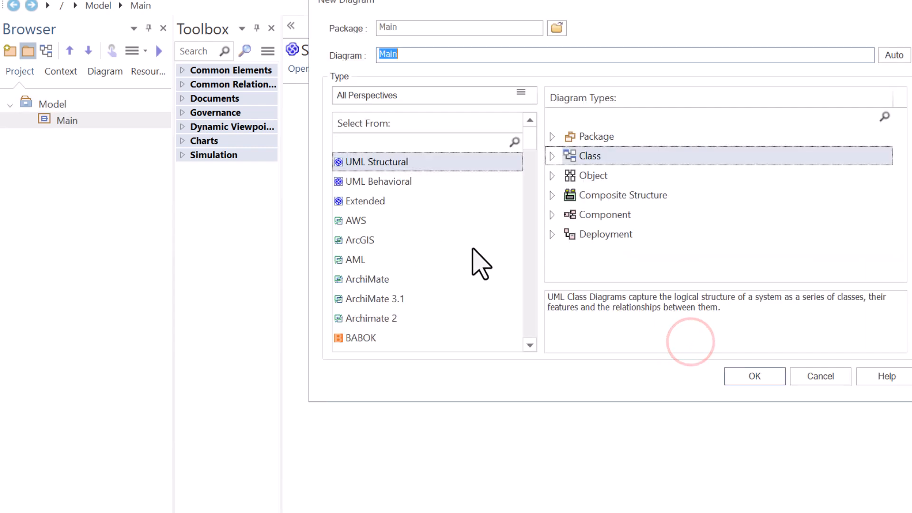
- Create a UML Structural Class diagram named Main Landing Page in the Main package
{"action": "left_click_drag", "start_coordinate": [651, 2], "coordinate": [659, 32]}
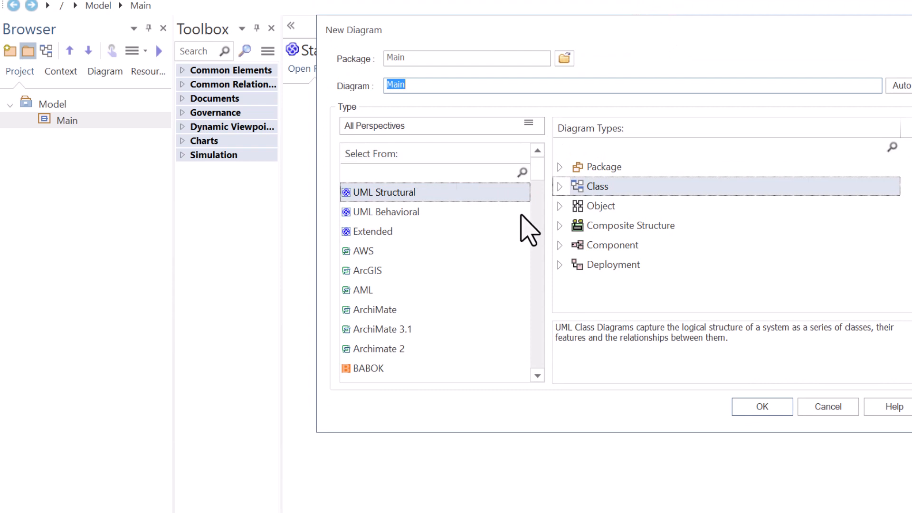
{"action": "left_click", "coordinate": [393, 212]}
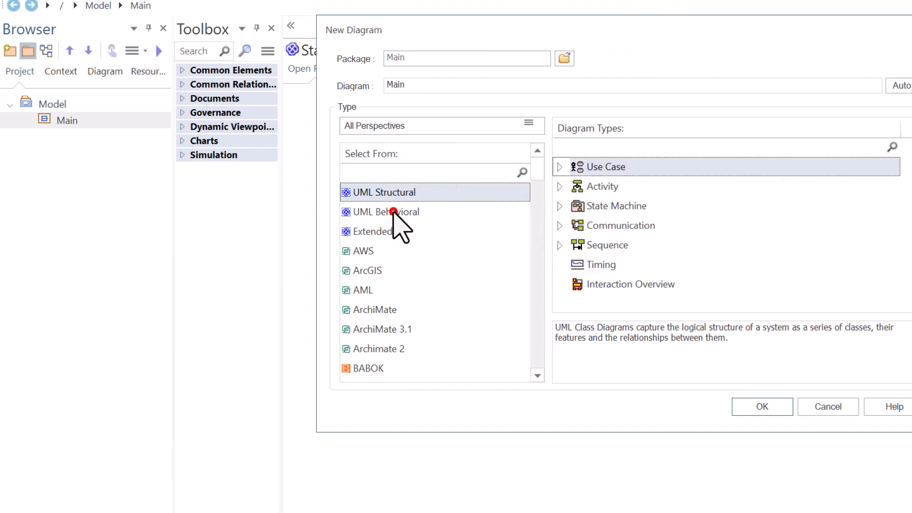
{"action": "left_click", "coordinate": [379, 231]}
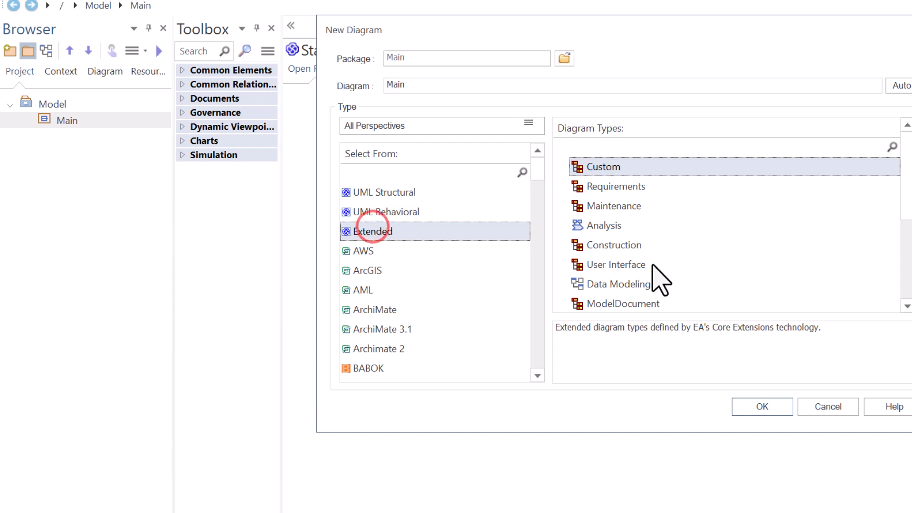
{"action": "left_click", "coordinate": [386, 192]}
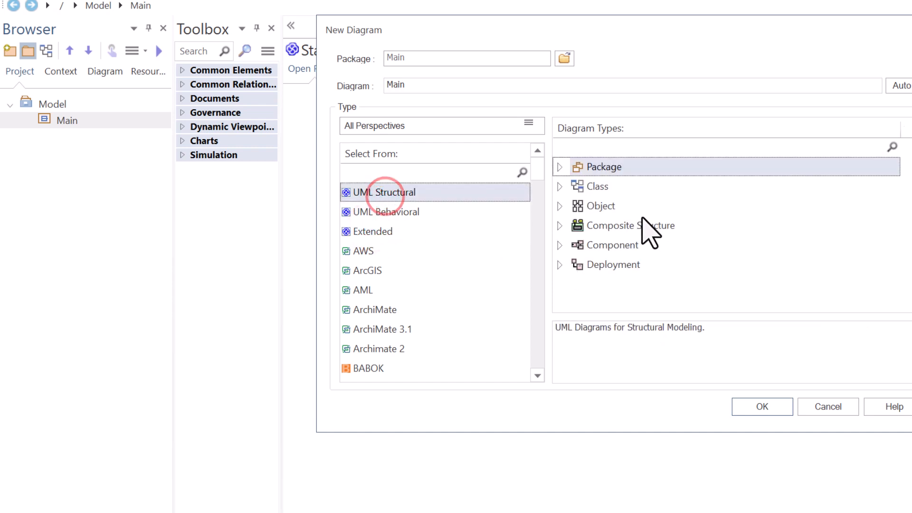
{"action": "left_click", "coordinate": [599, 187]}
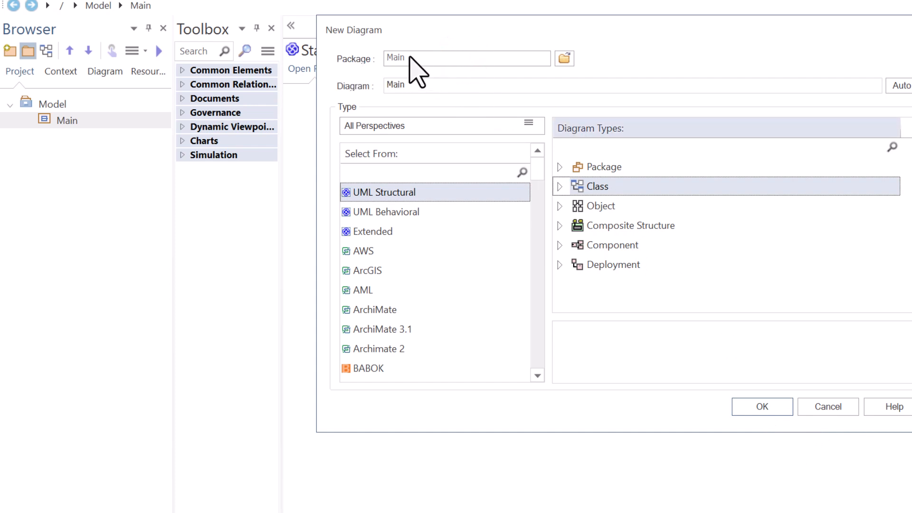
{"action": "left_click", "coordinate": [411, 86]}
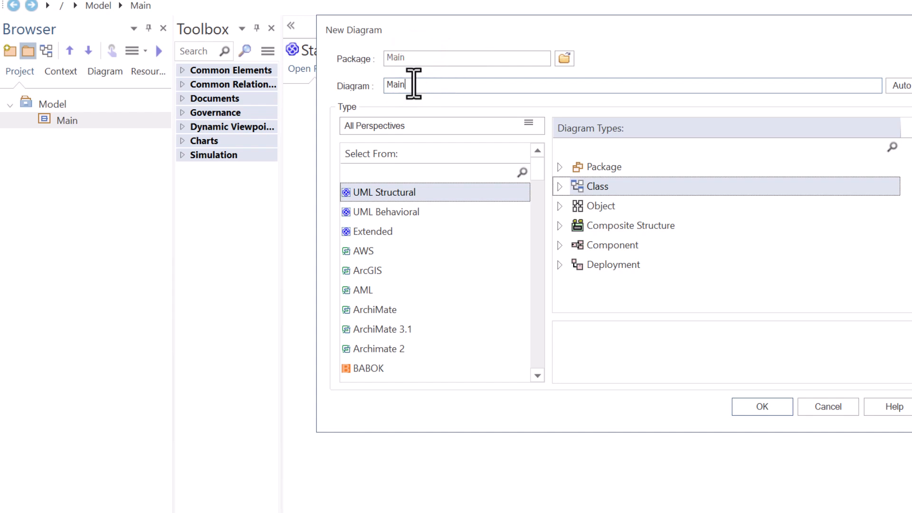
{"action": "left_click", "coordinate": [411, 85]}
{"action": "left_click", "coordinate": [766, 408]}
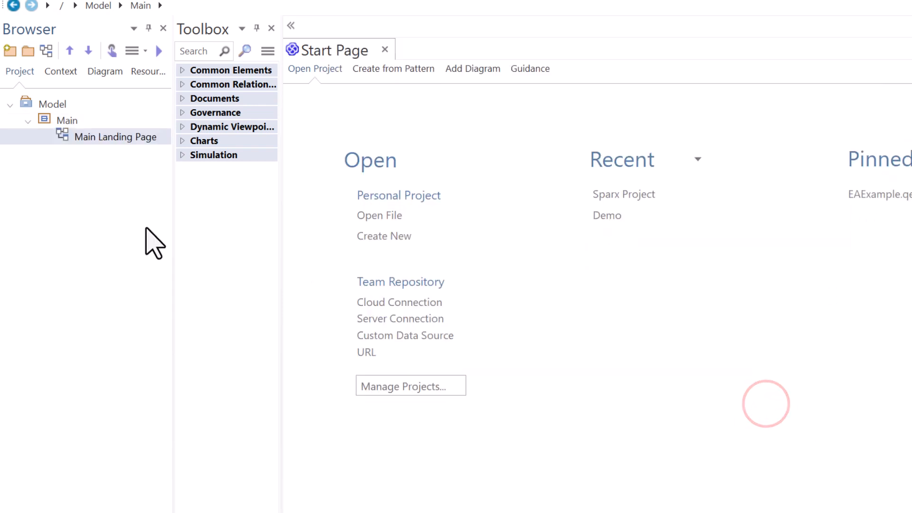
- Open the Main Landing Page diagram from the project browser
{"action": "left_click", "coordinate": [71, 135]}
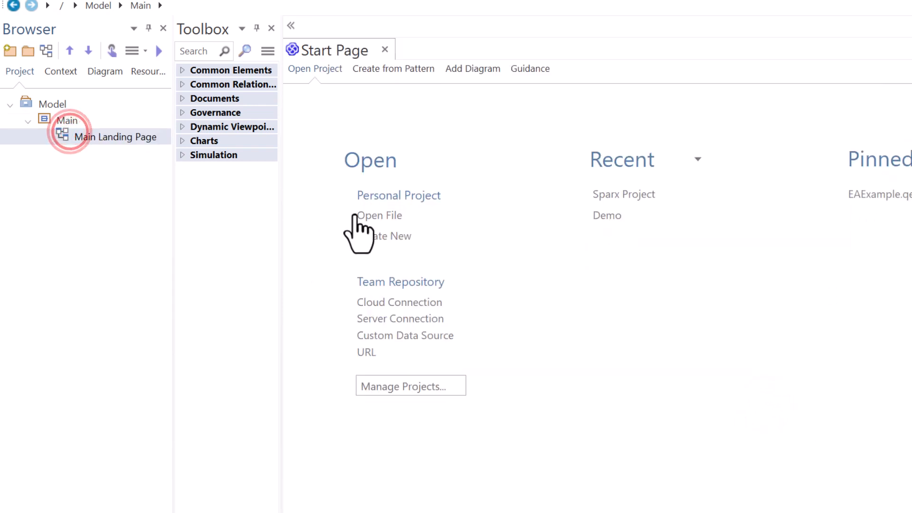
{"action": "double_click", "coordinate": [124, 137]}
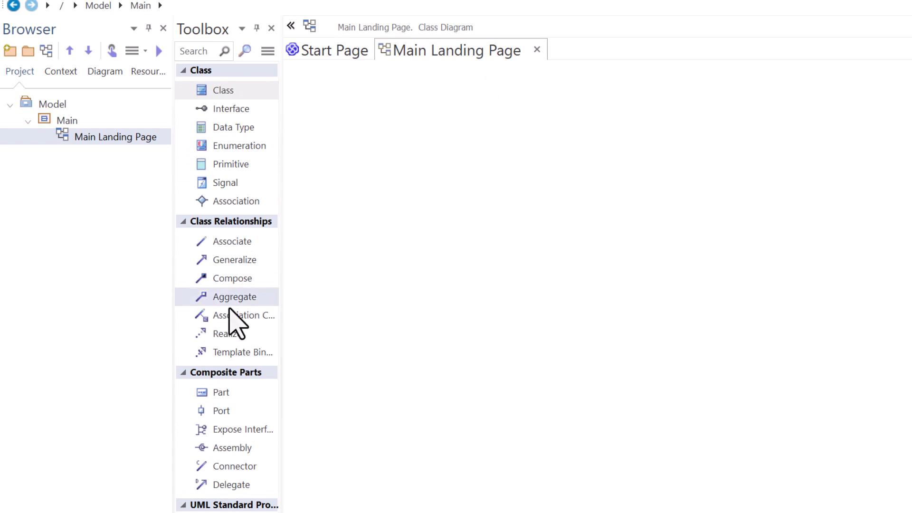
{"action": "left_click", "coordinate": [487, 217]}
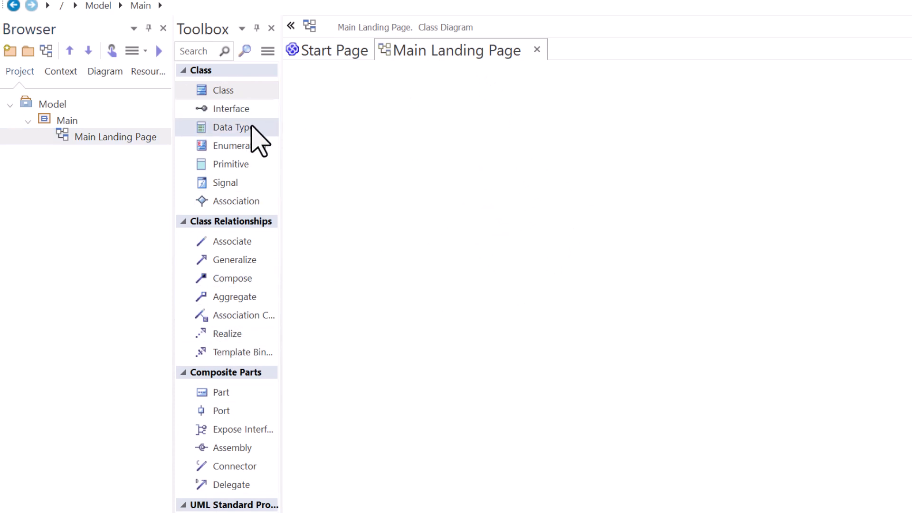
{"action": "left_click", "coordinate": [511, 139]}
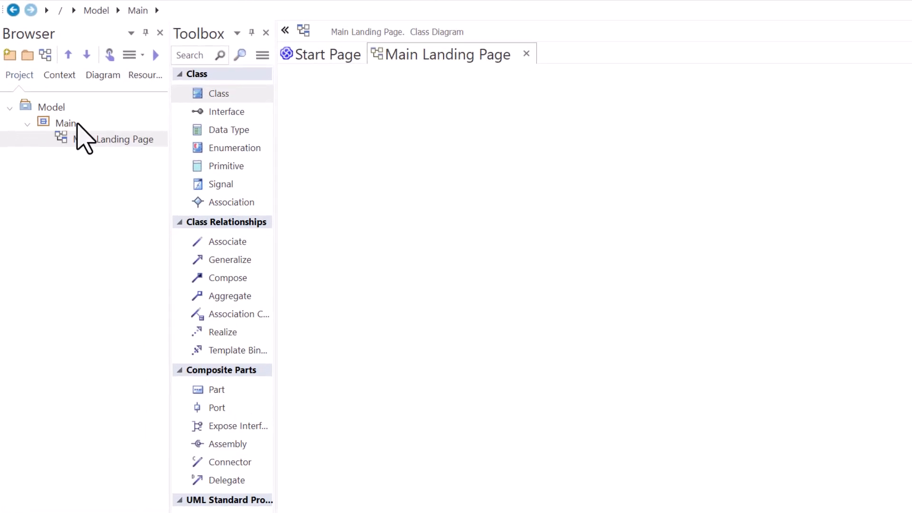
- Add a package named Delivery Management under the Model root node, with Create Diagram as its initial content
{"action": "left_click", "coordinate": [60, 122]}
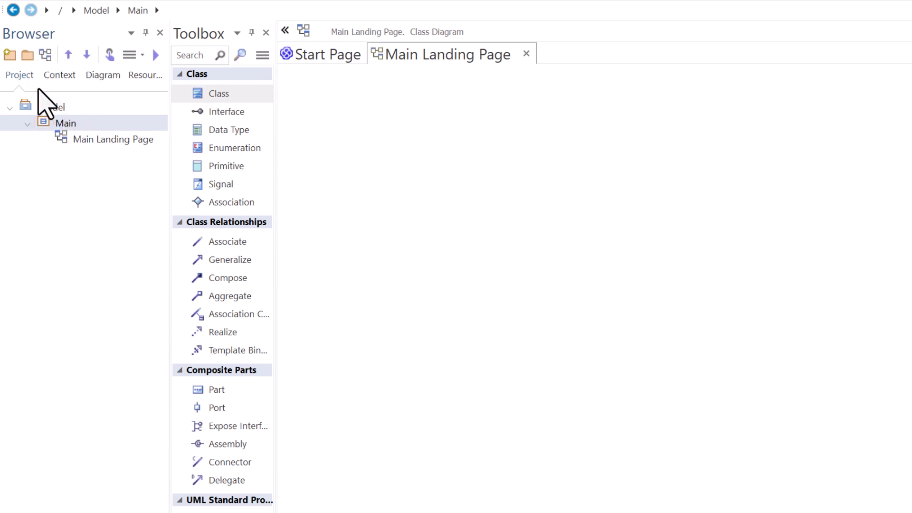
{"action": "left_click", "coordinate": [50, 107]}
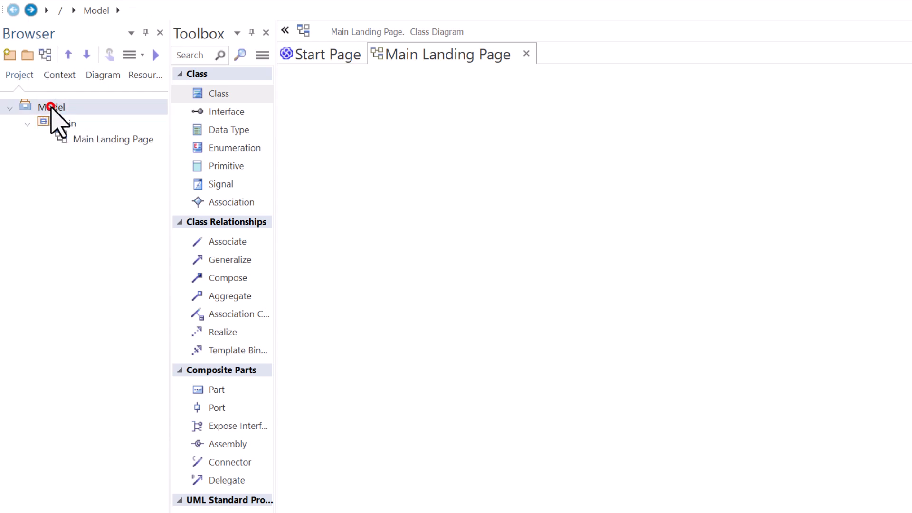
{"action": "left_click", "coordinate": [27, 124]}
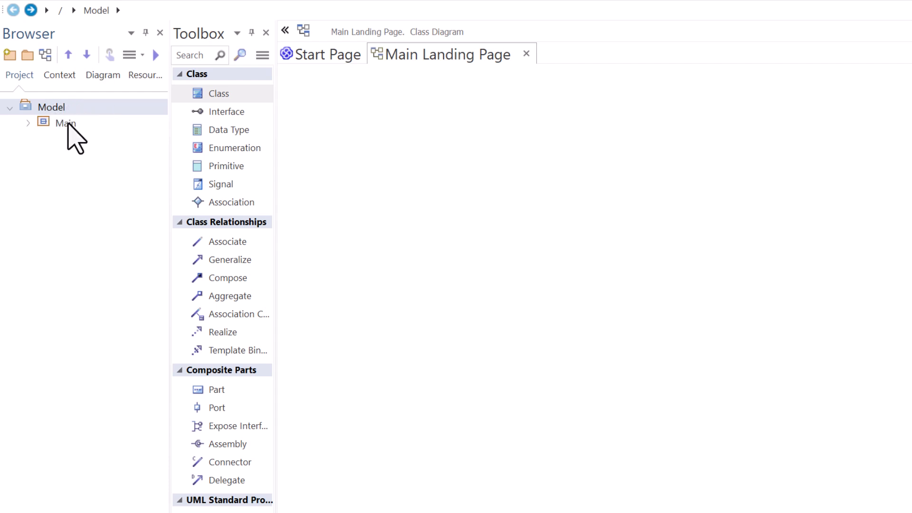
{"action": "left_click", "coordinate": [28, 55]}
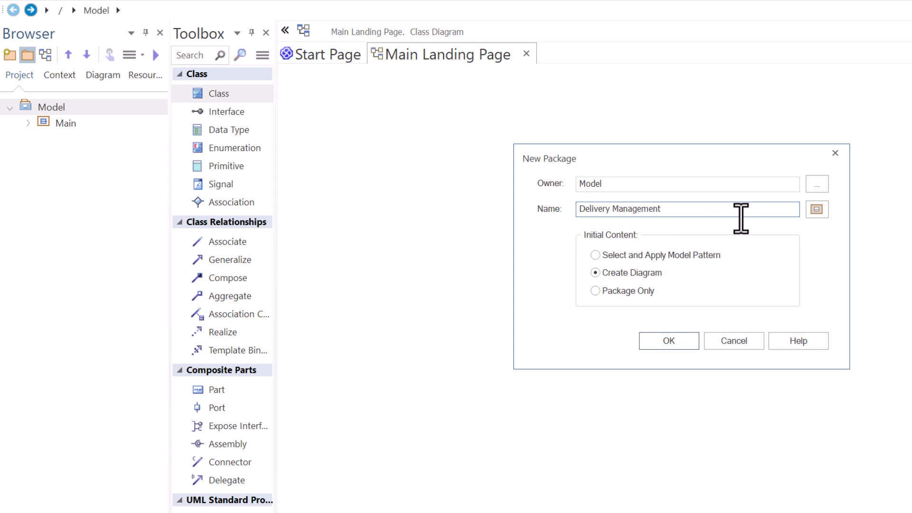
{"action": "left_click", "coordinate": [660, 338]}
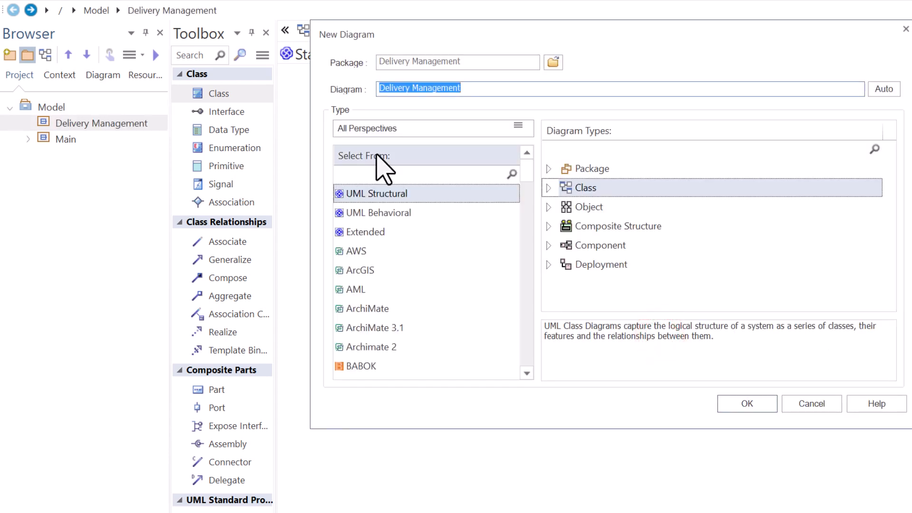
- Create the Delivery Management package's diagram under the same name, using the Custom type from the Extended set
{"action": "left_click", "coordinate": [402, 214]}
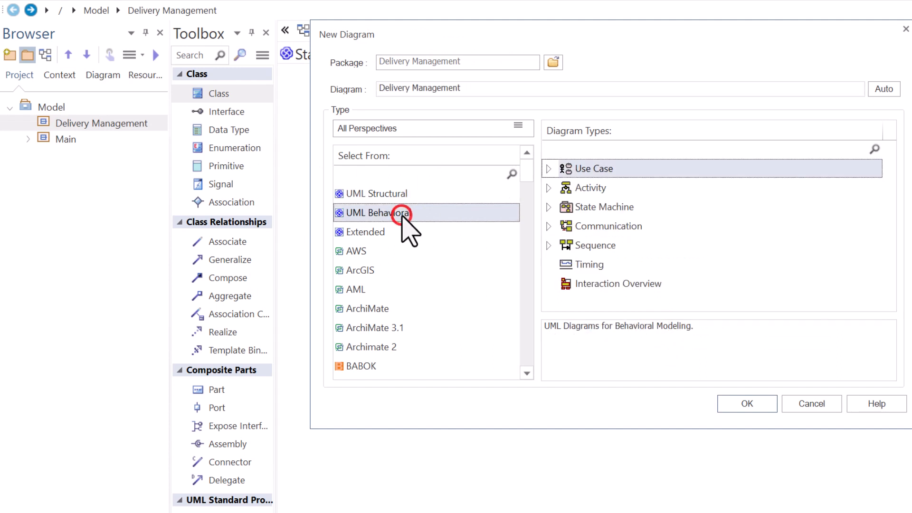
{"action": "left_click", "coordinate": [367, 232]}
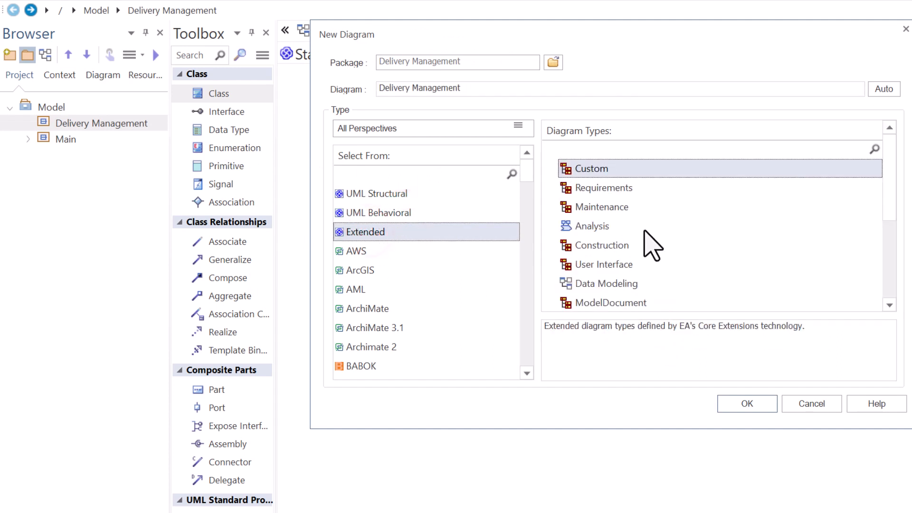
{"action": "left_click", "coordinate": [601, 240]}
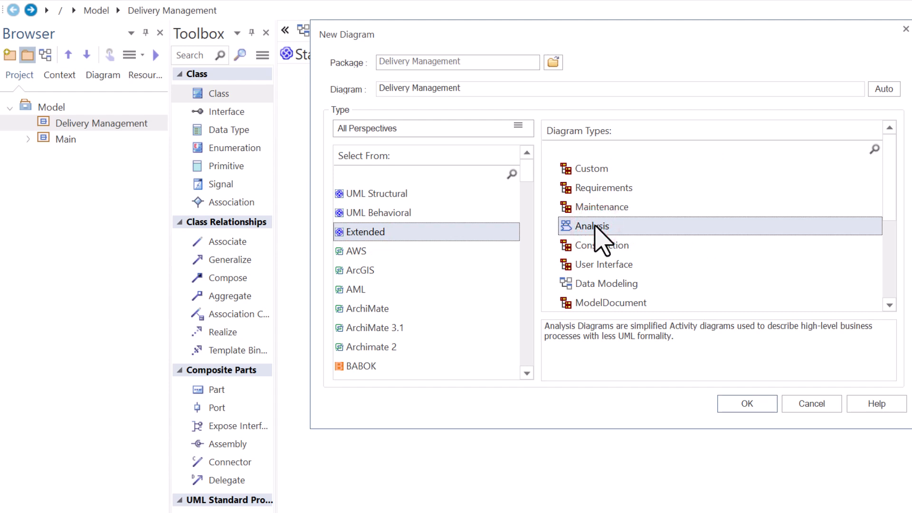
{"action": "left_click", "coordinate": [599, 170]}
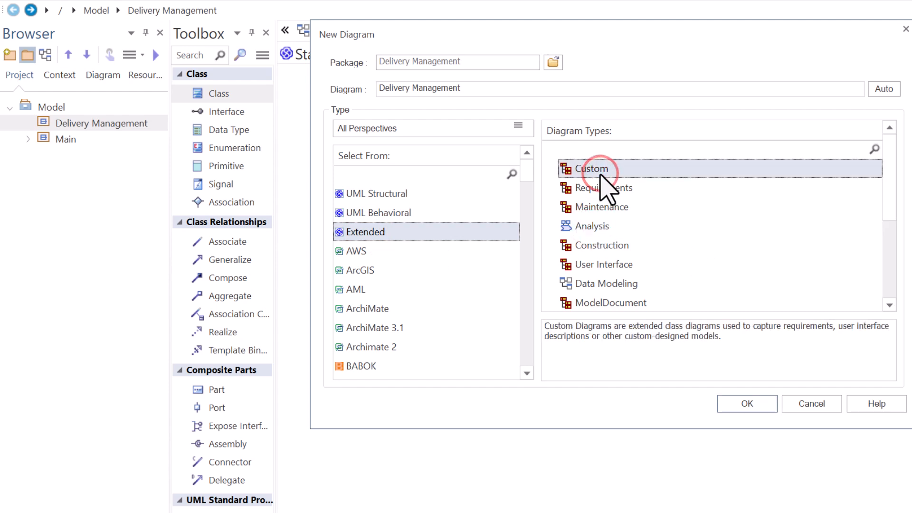
{"action": "left_click", "coordinate": [747, 403]}
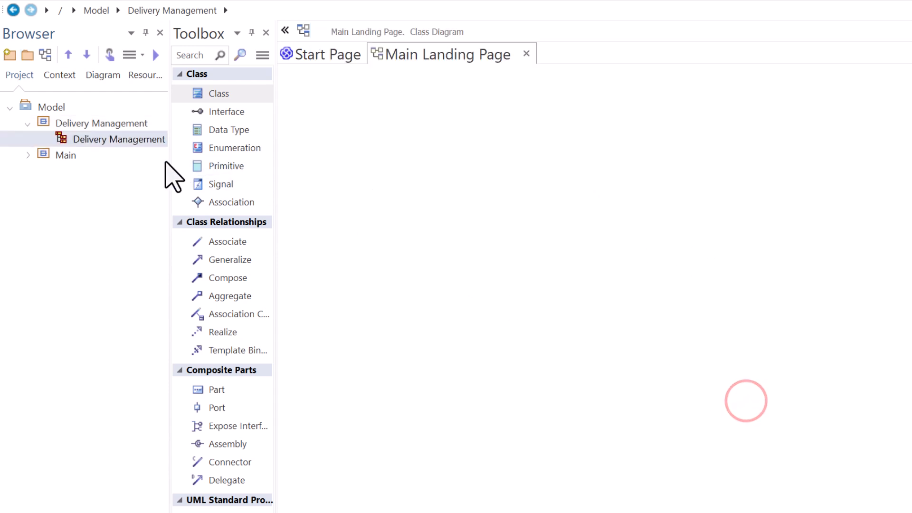
- Expand the Main package and open the Delivery Management diagram
{"action": "left_click", "coordinate": [29, 155]}
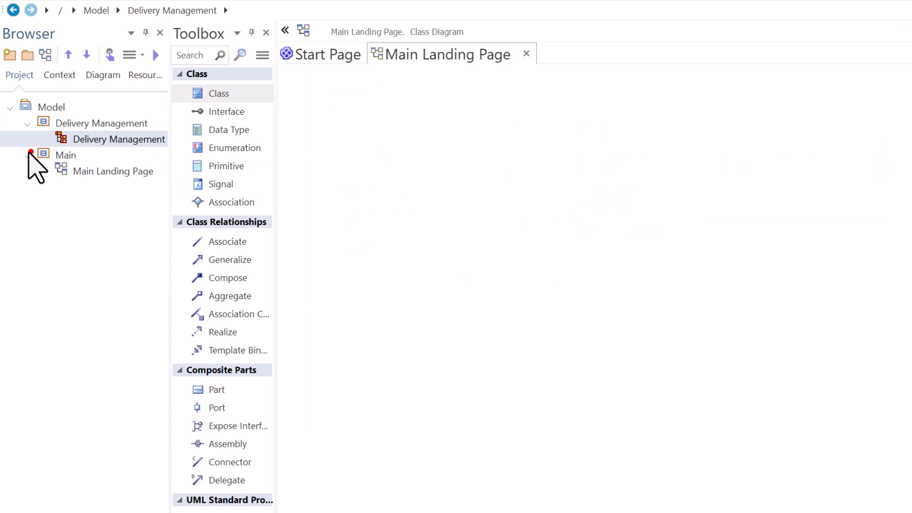
{"action": "double_click", "coordinate": [72, 134]}
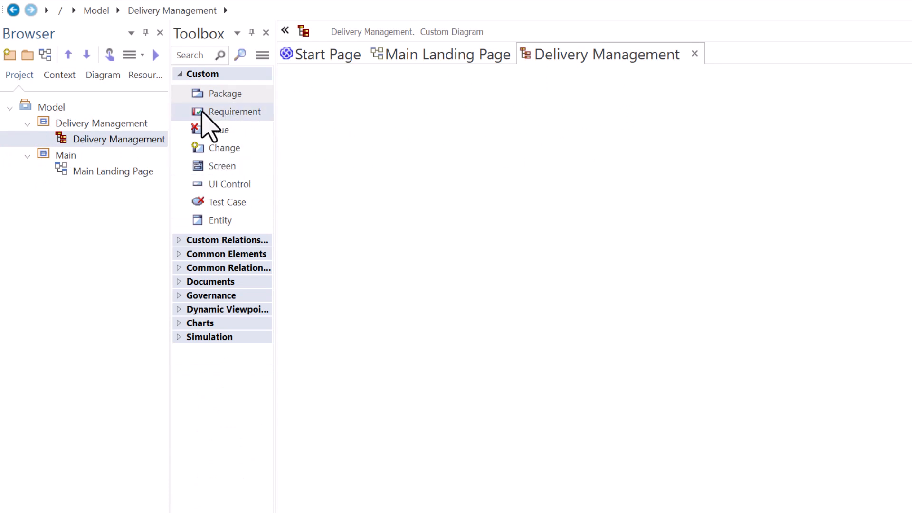
- Move the Delivery Management package below Main in the project tree and collapse both packages
{"action": "left_click", "coordinate": [82, 123]}
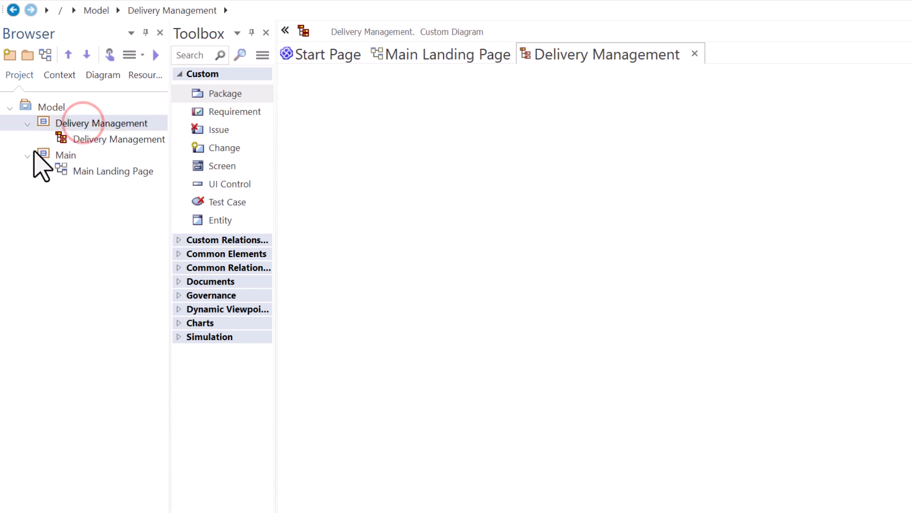
{"action": "left_click", "coordinate": [25, 124]}
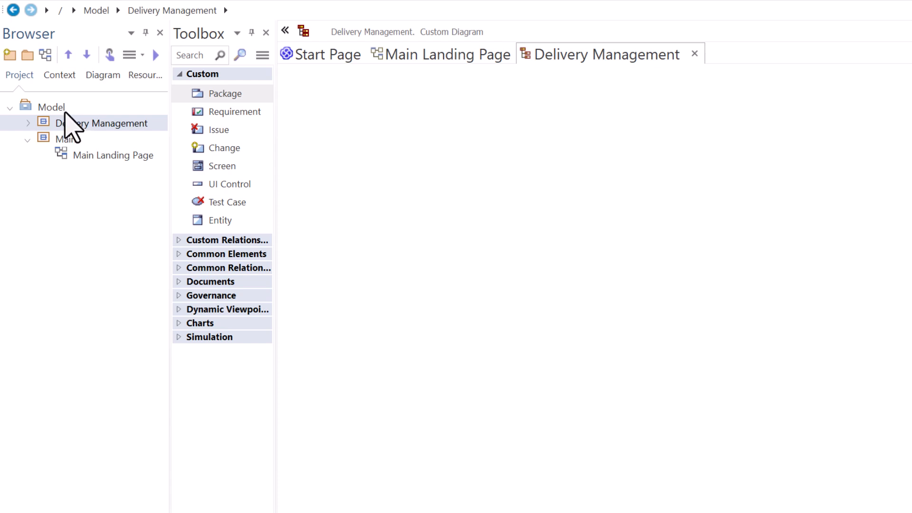
{"action": "left_click", "coordinate": [86, 53]}
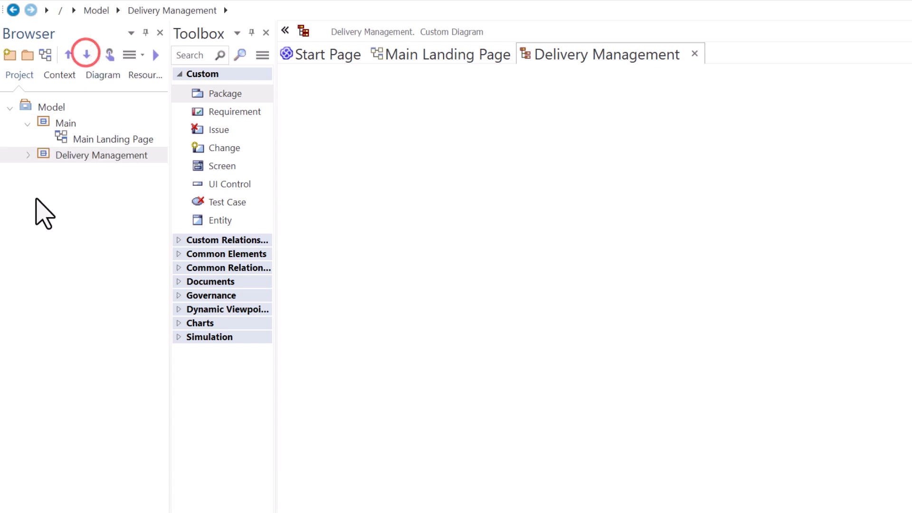
{"action": "left_click", "coordinate": [28, 123]}
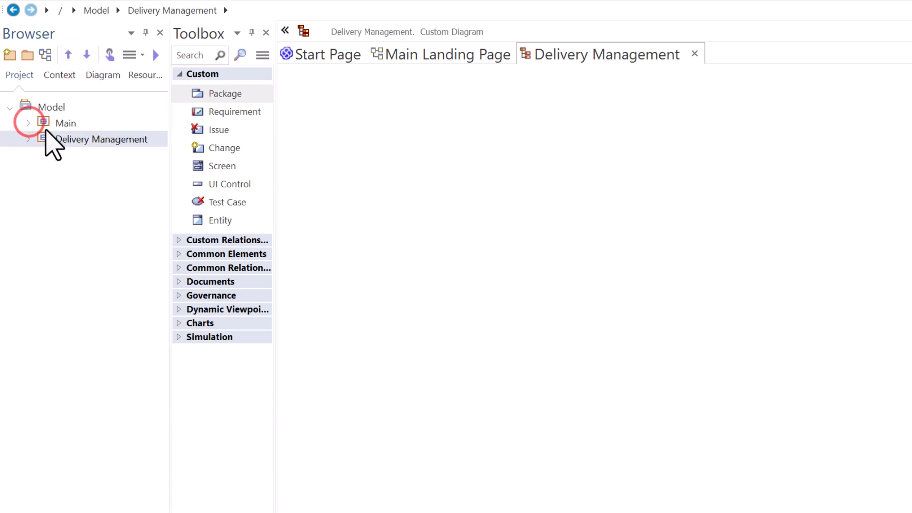
- Widen the properties area and rename the Main package to "1) Main"
{"action": "left_click", "coordinate": [51, 124]}
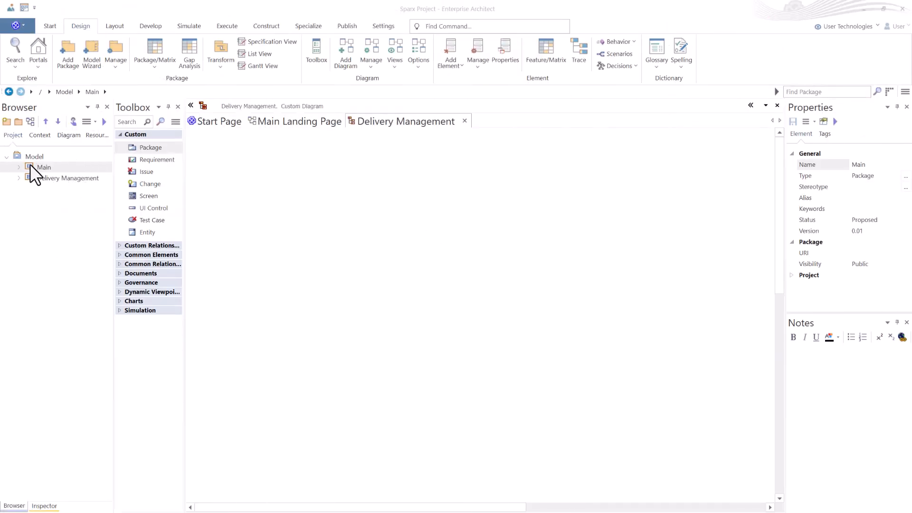
{"action": "left_click", "coordinate": [34, 167]}
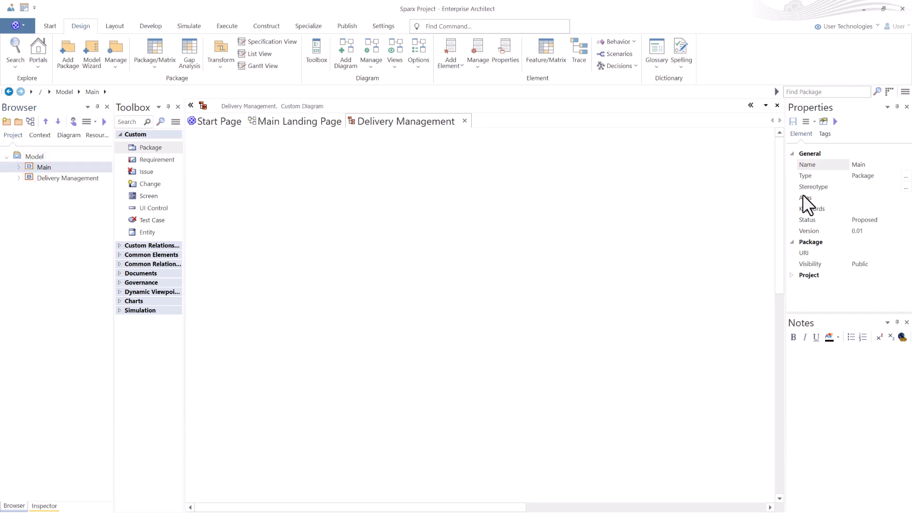
{"action": "left_click_drag", "start_coordinate": [785, 198], "coordinate": [696, 224]}
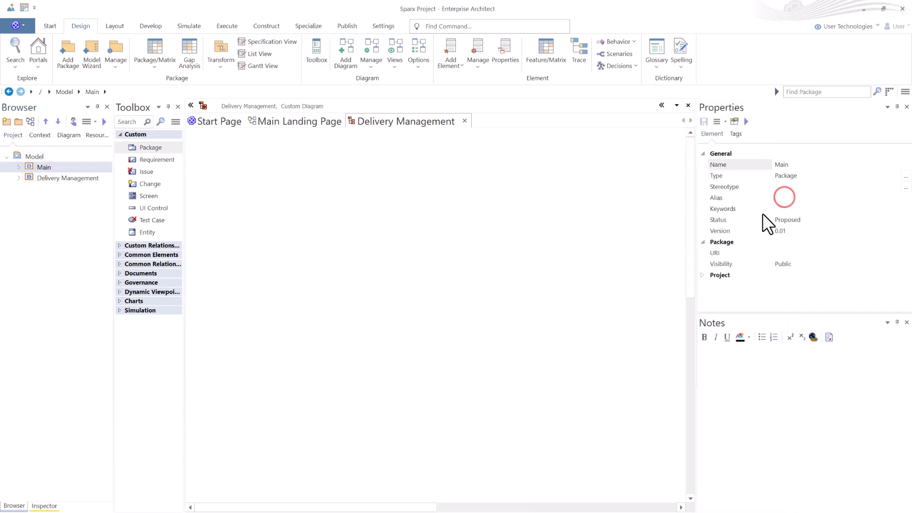
{"action": "left_click", "coordinate": [796, 165]}
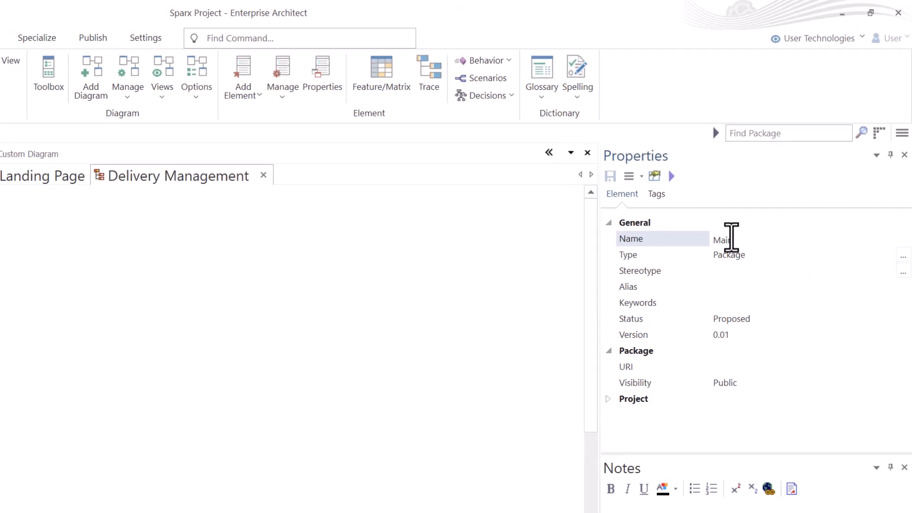
{"action": "left_click", "coordinate": [714, 240]}
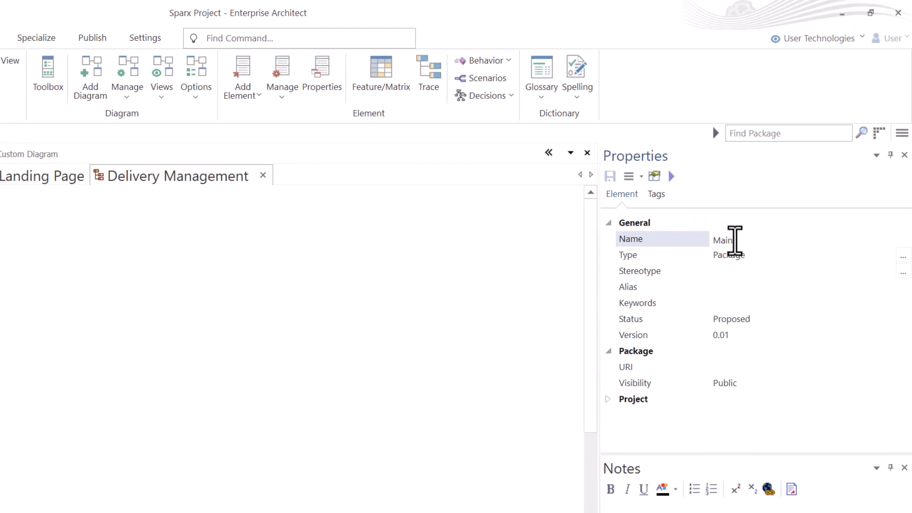
{"action": "type", "text": "1)"}
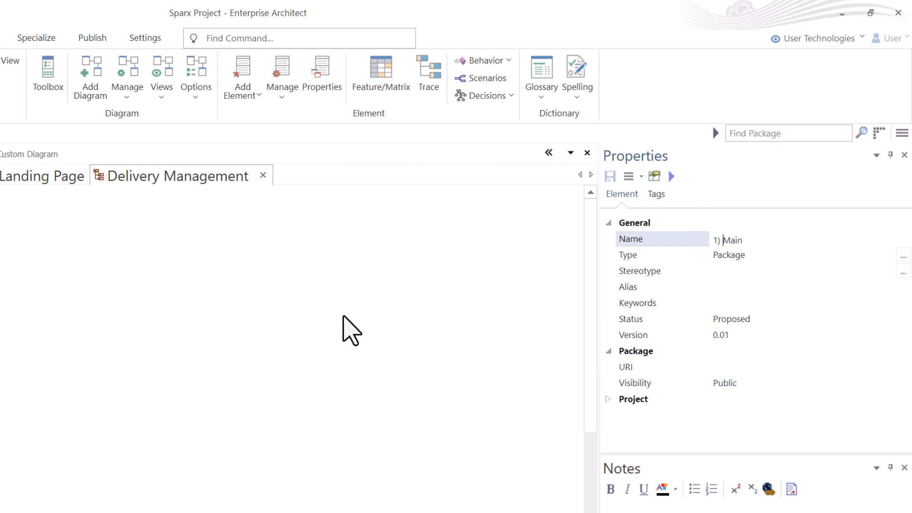
{"action": "left_click", "coordinate": [342, 314]}
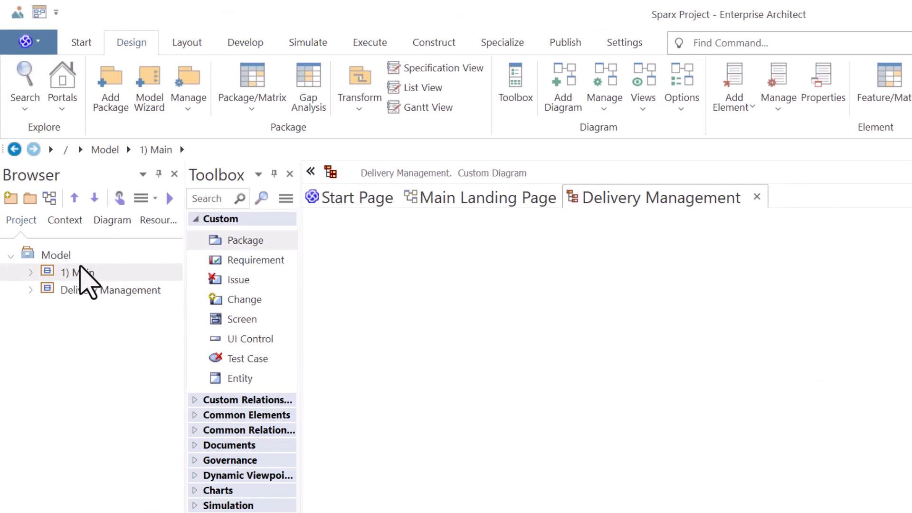
{"action": "left_click", "coordinate": [77, 272]}
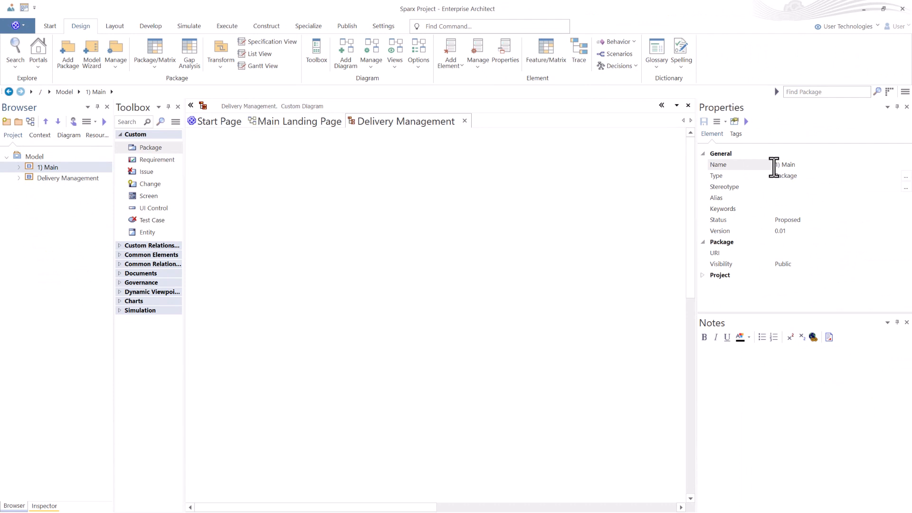
- Rename the Delivery Management package to "2) Delivery Management"
{"action": "left_click", "coordinate": [780, 166]}
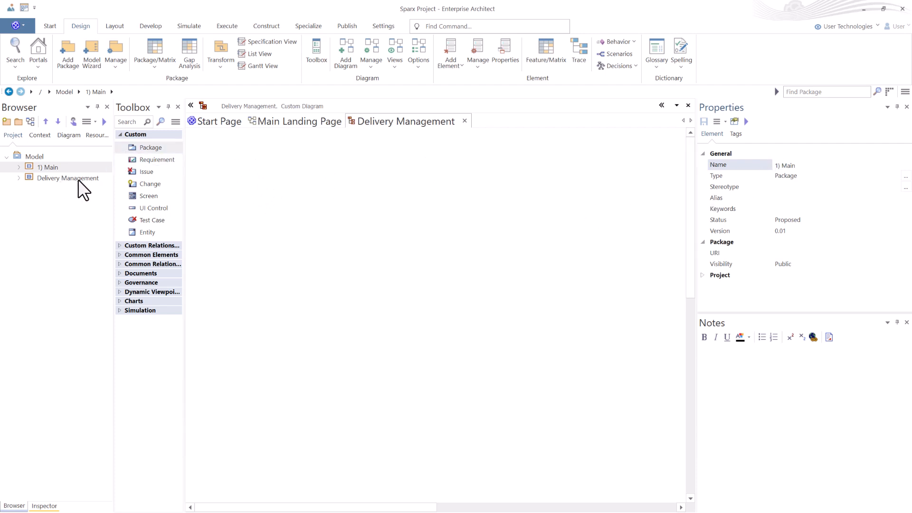
{"action": "left_click", "coordinate": [56, 179]}
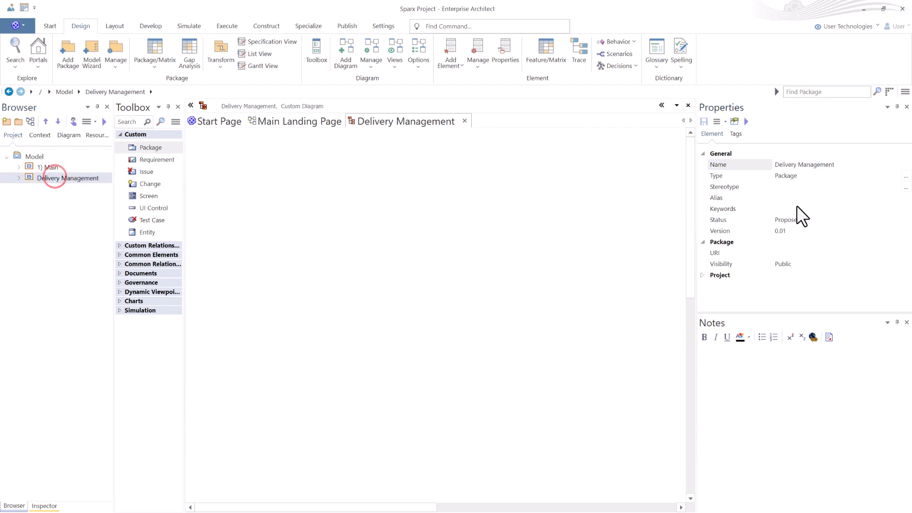
{"action": "left_click", "coordinate": [774, 164]}
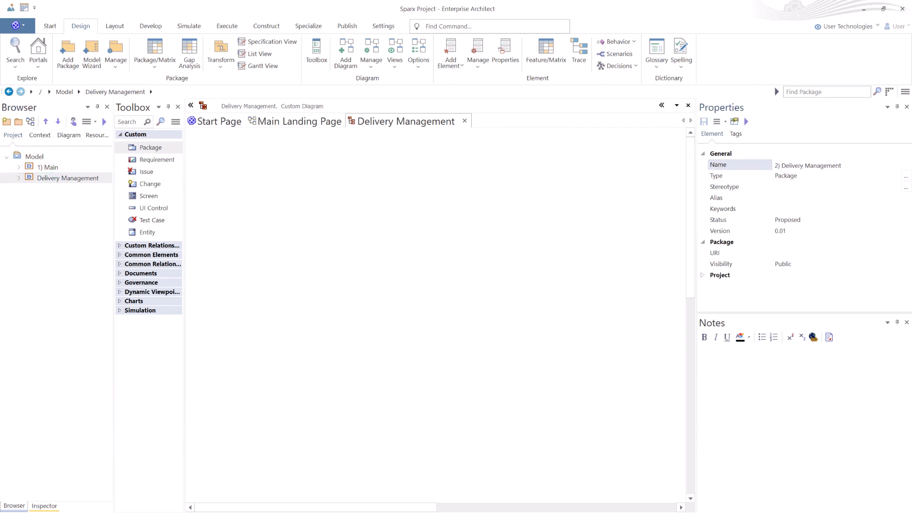
{"action": "left_click", "coordinate": [405, 252]}
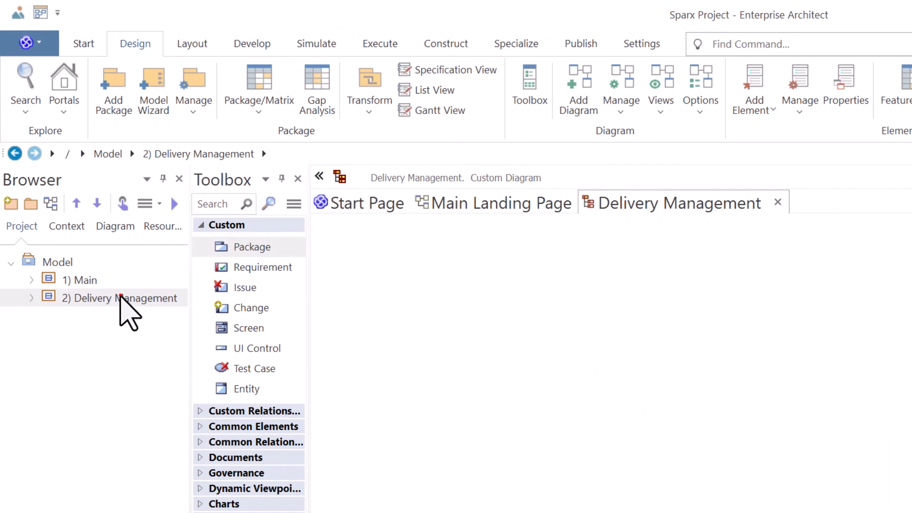
{"action": "left_click", "coordinate": [74, 176]}
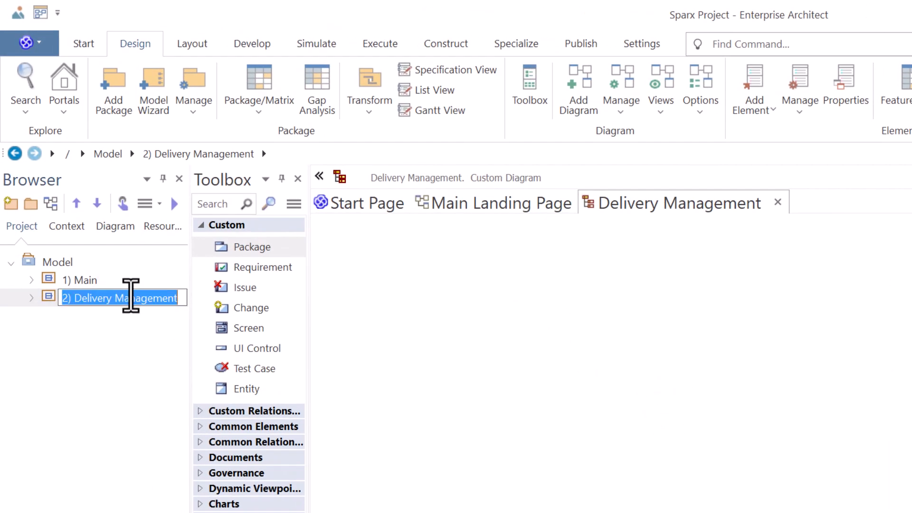
{"action": "left_click", "coordinate": [52, 298]}
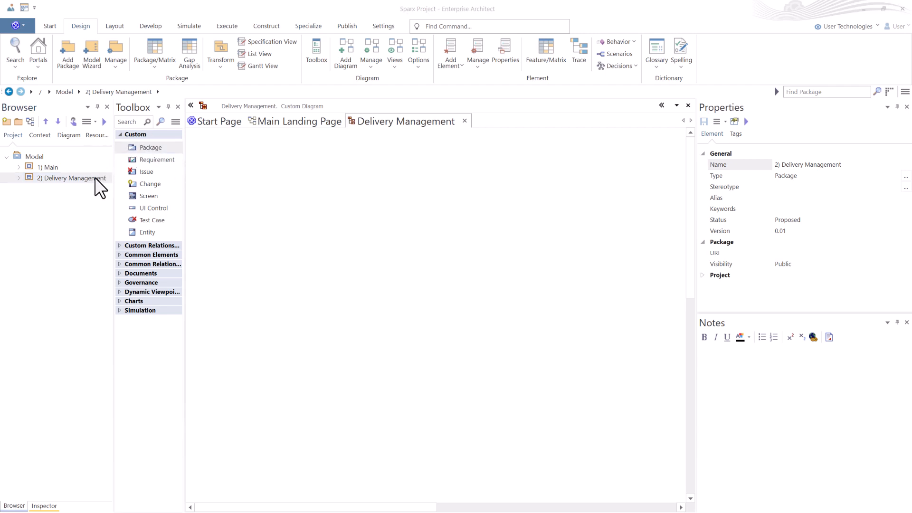
- Open the project's auto name counter settings and choose Package as the element type
{"action": "left_click", "coordinate": [383, 26]}
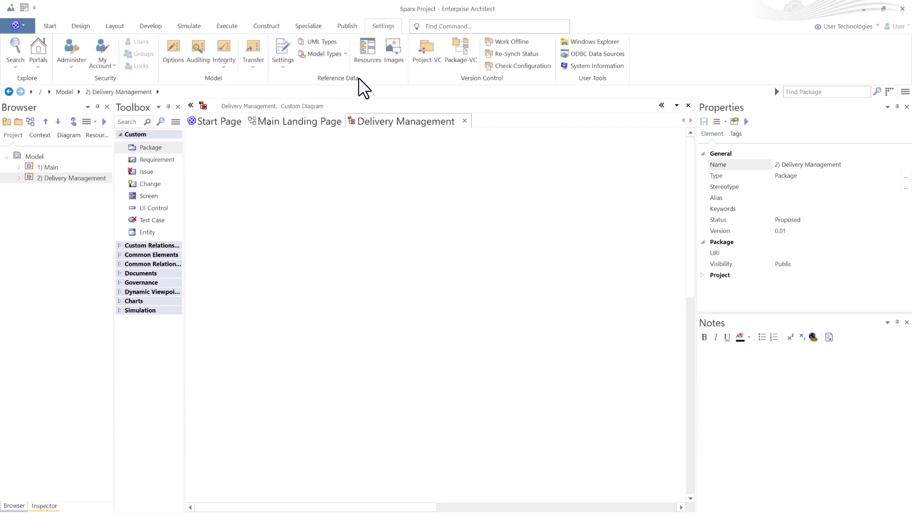
{"action": "left_click", "coordinate": [282, 65]}
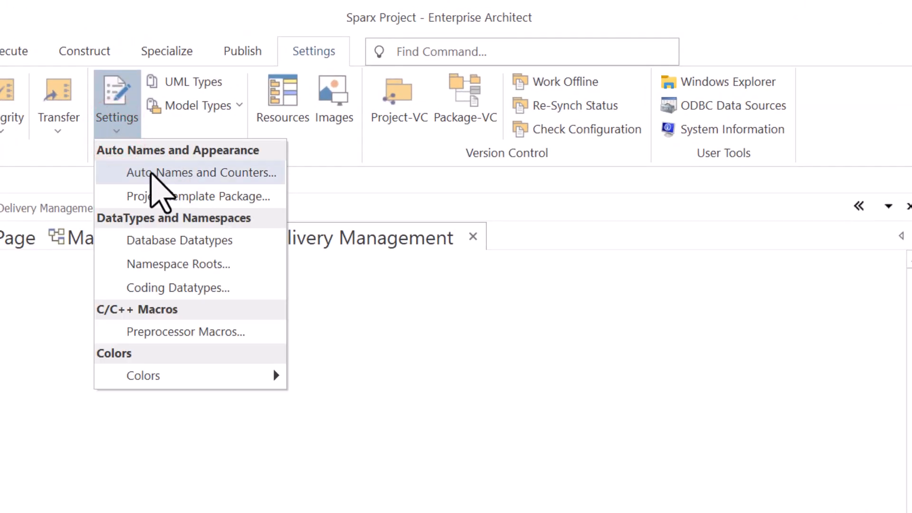
{"action": "left_click", "coordinate": [209, 172]}
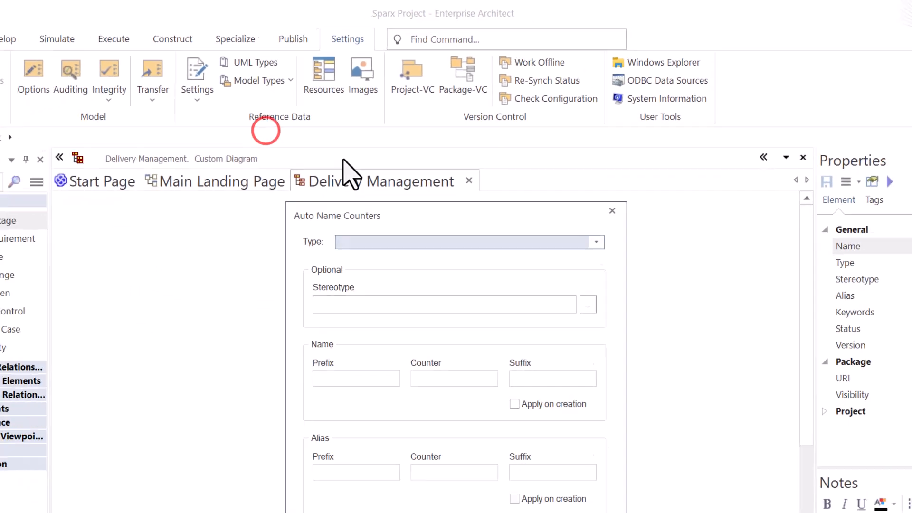
{"action": "left_click", "coordinate": [596, 242]}
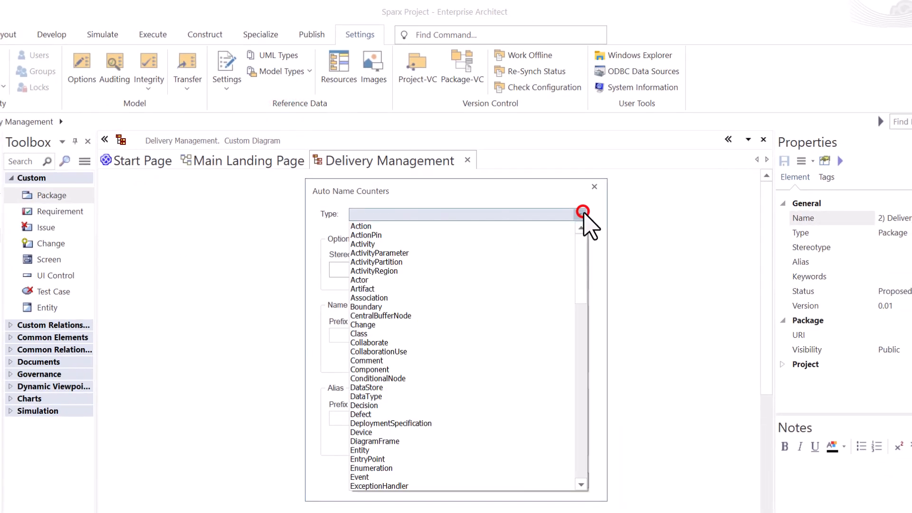
{"action": "type", "text": "p"}
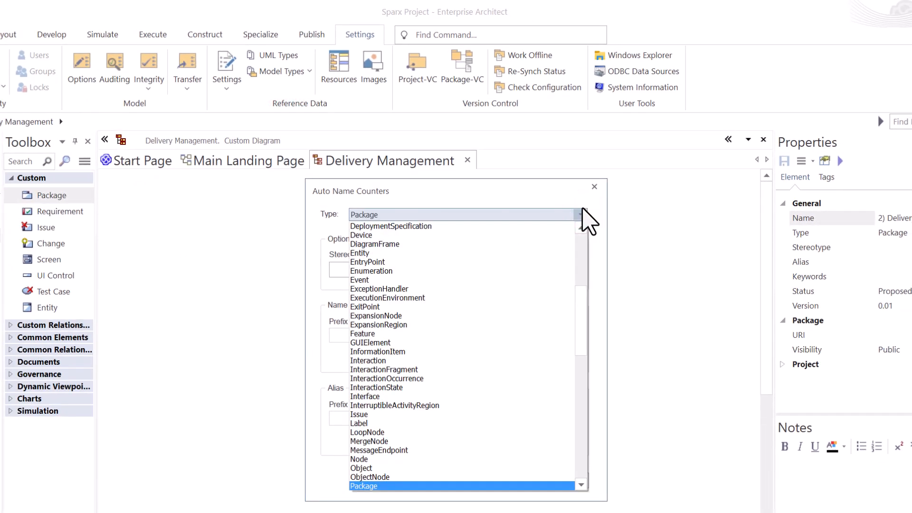
{"action": "scroll", "coordinate": [418, 456], "scroll_direction": "down", "scroll_amount": 4}
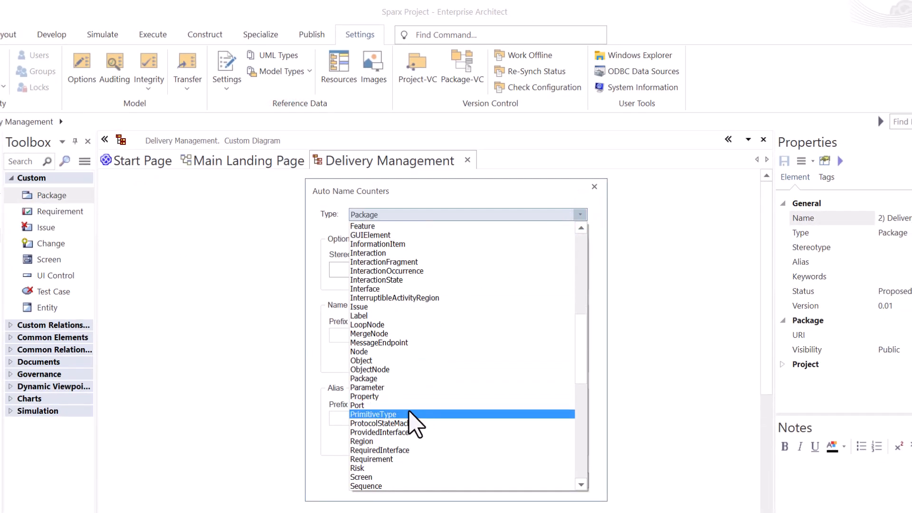
{"action": "left_click", "coordinate": [396, 374]}
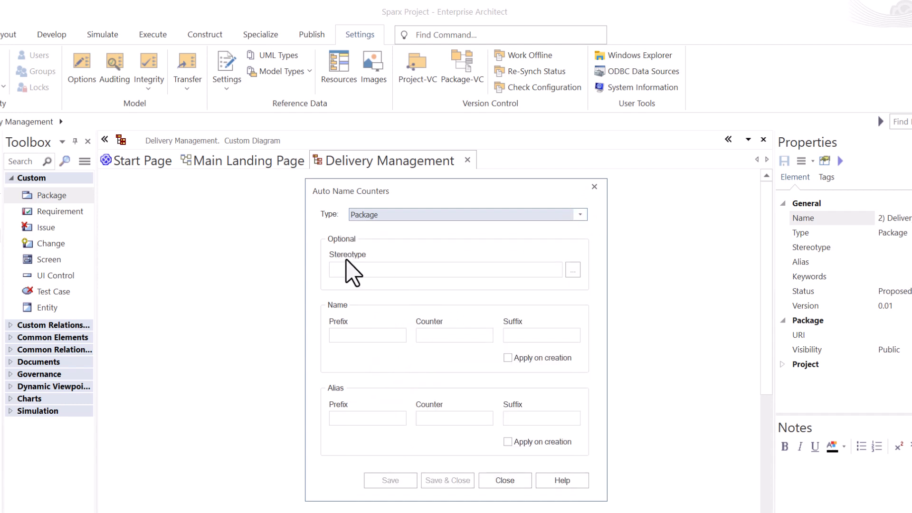
- Set the package name counter to 3 with suffix ")", enable applying it on creation, and save the settings
{"action": "left_click", "coordinate": [359, 336]}
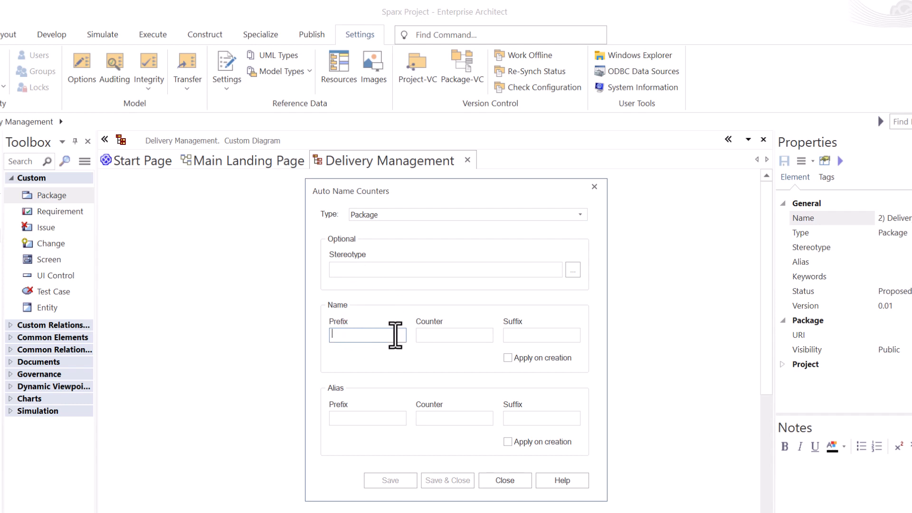
{"action": "left_click", "coordinate": [461, 336]}
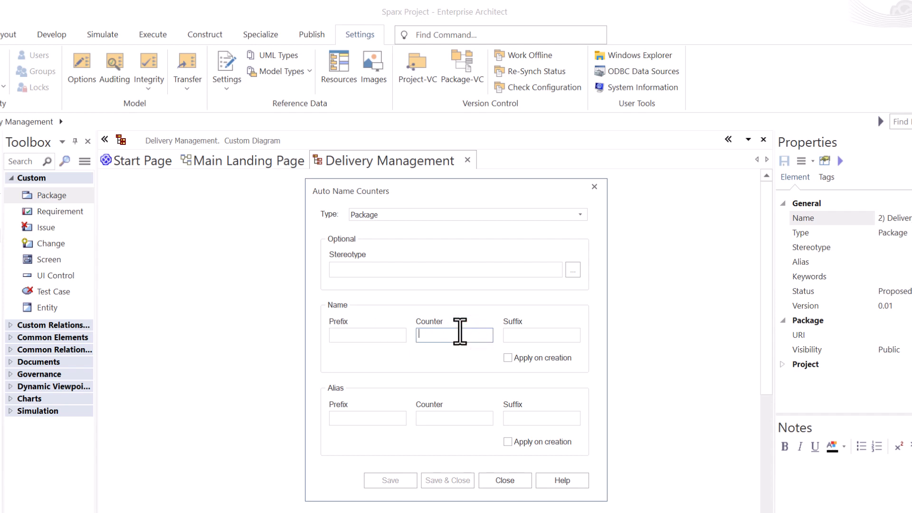
{"action": "type", "text": "3"}
{"action": "key", "text": "Tab"}
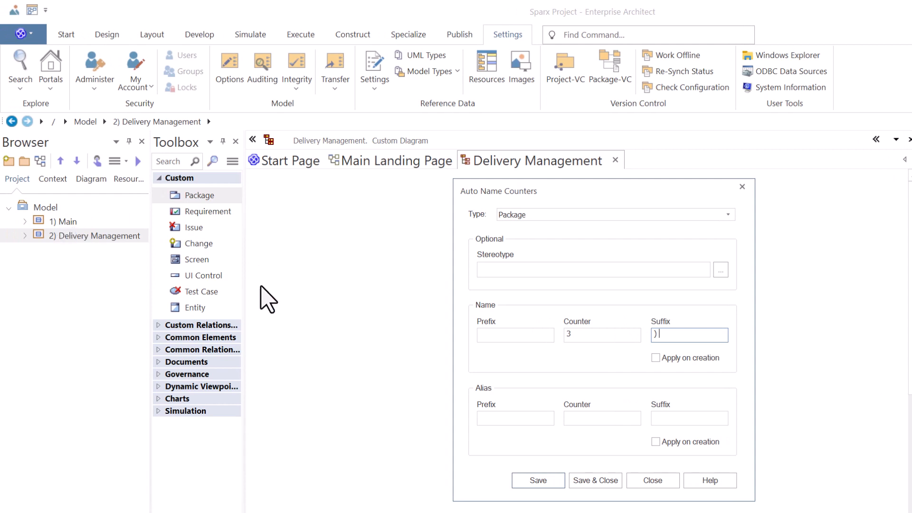
{"action": "left_click", "coordinate": [655, 357]}
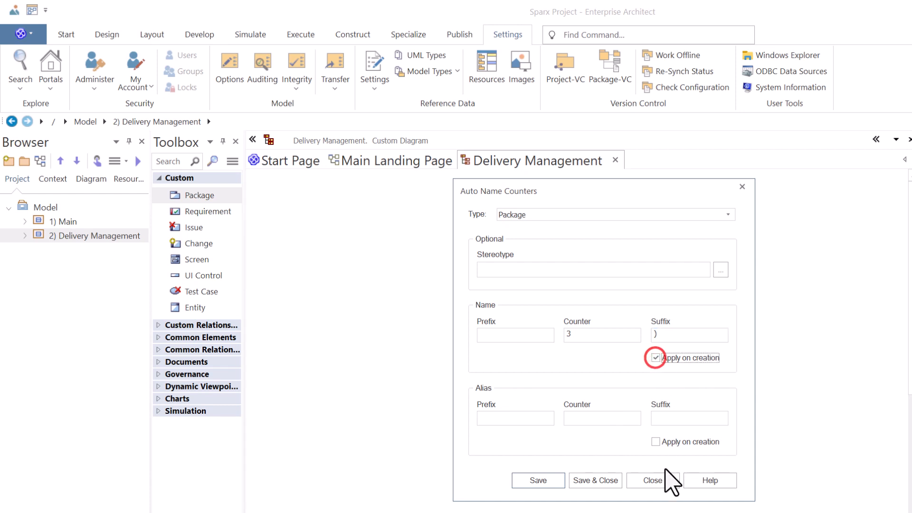
{"action": "left_click", "coordinate": [596, 479]}
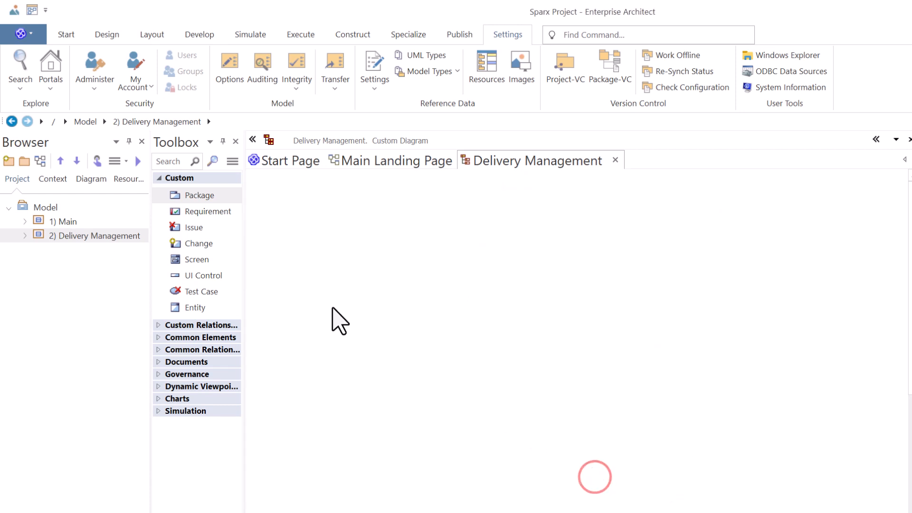
- Close the Delivery Management diagram and add a package named "3) Ideation" under Model with a diagram as initial content
{"action": "left_click", "coordinate": [43, 207]}
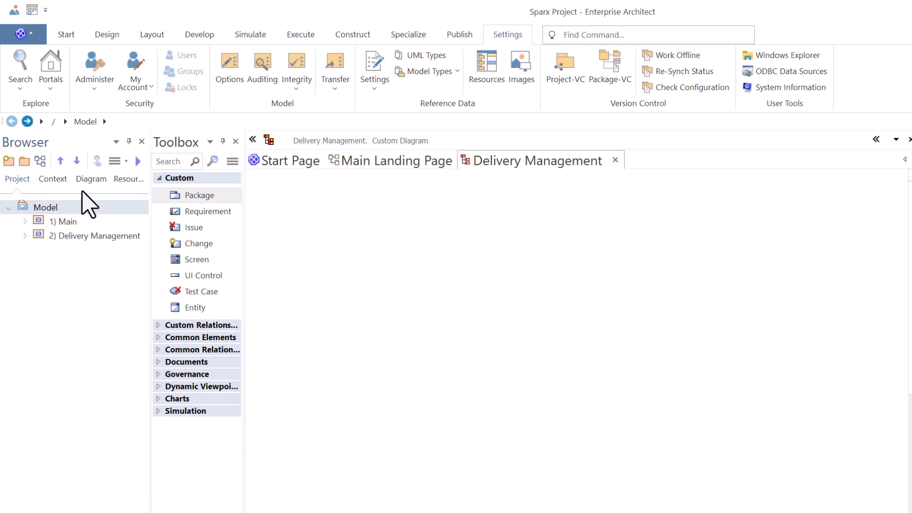
{"action": "left_click", "coordinate": [615, 159]}
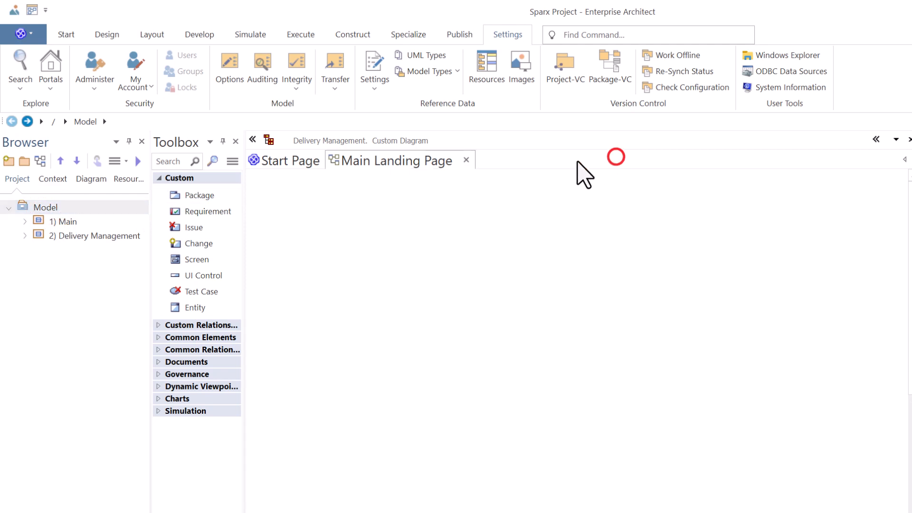
{"action": "left_click", "coordinate": [37, 207]}
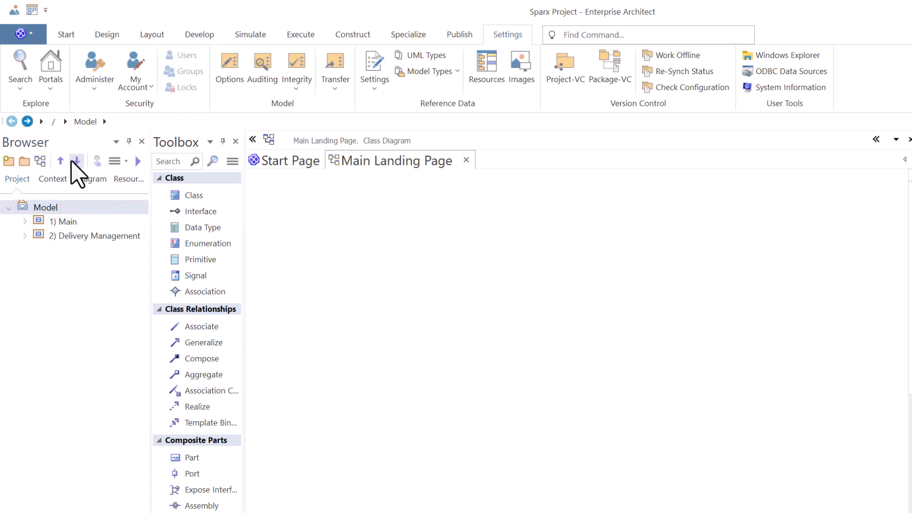
{"action": "left_click", "coordinate": [24, 161]}
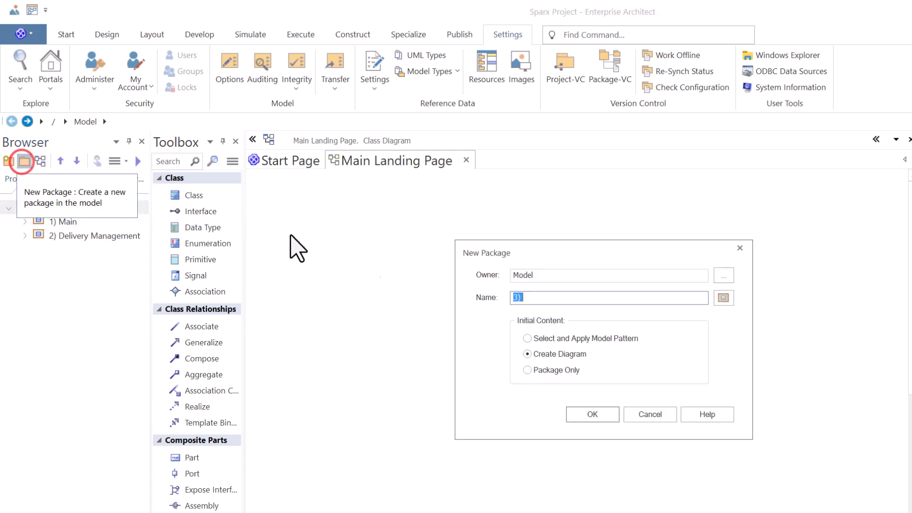
{"action": "left_click", "coordinate": [554, 297]}
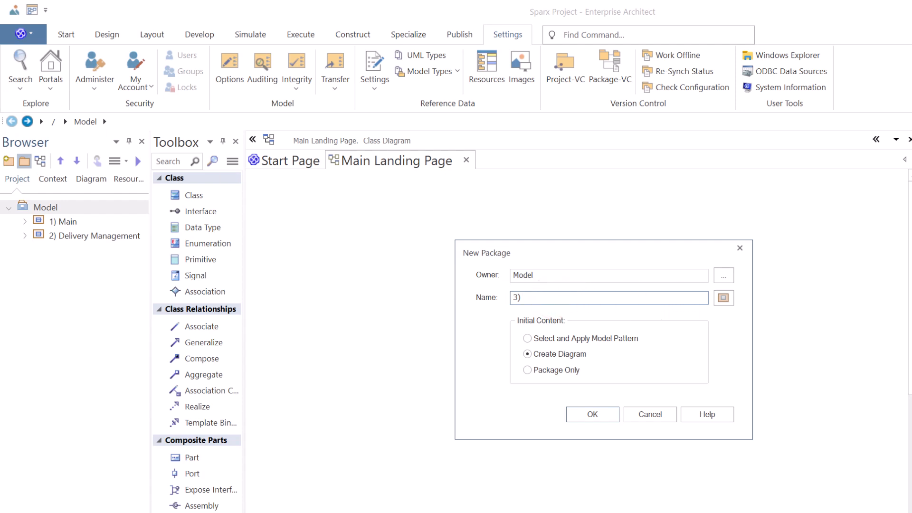
{"action": "left_click", "coordinate": [555, 297]}
{"action": "left_click", "coordinate": [593, 414]}
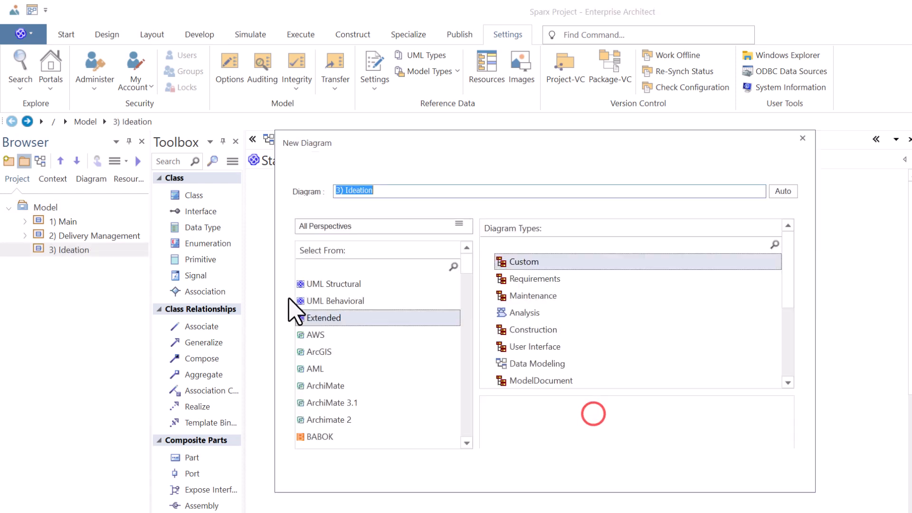
- Create the "3) Ideation" diagram using the Requirements type from the Extended set
{"action": "left_click", "coordinate": [526, 280]}
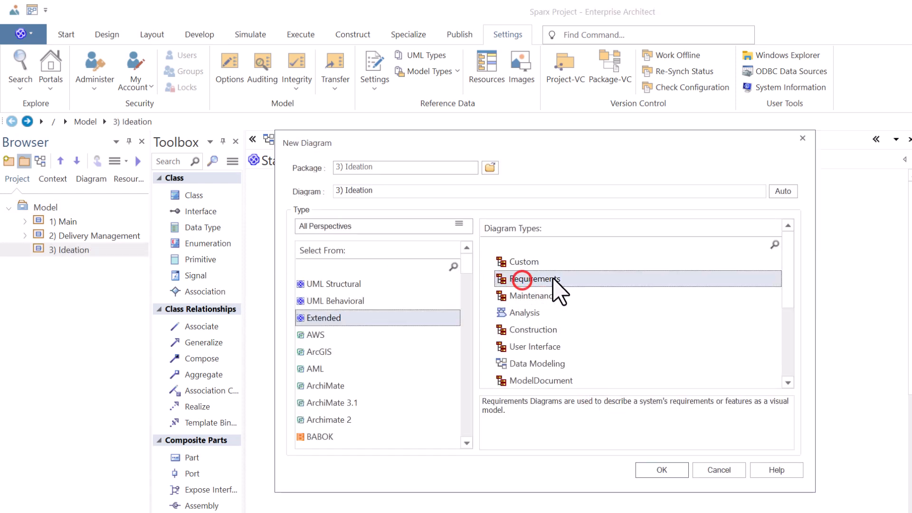
{"action": "left_click", "coordinate": [319, 317]}
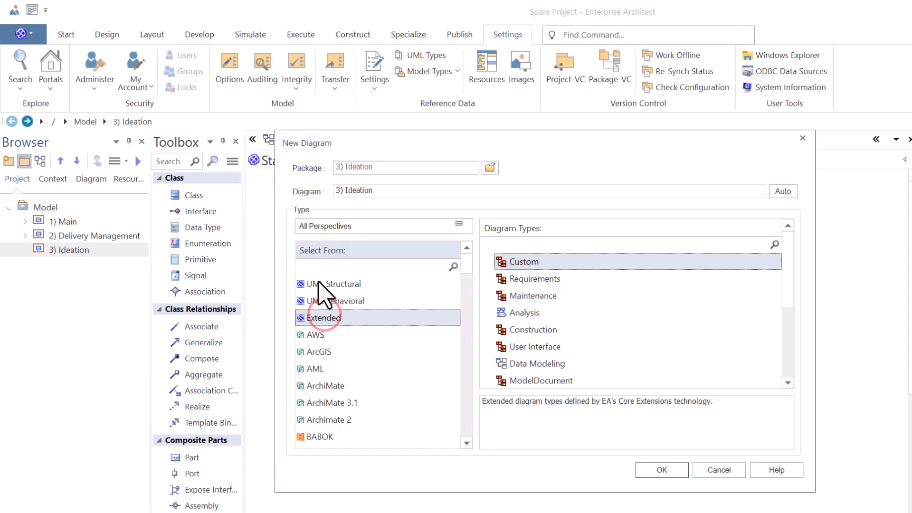
{"action": "left_click", "coordinate": [531, 280]}
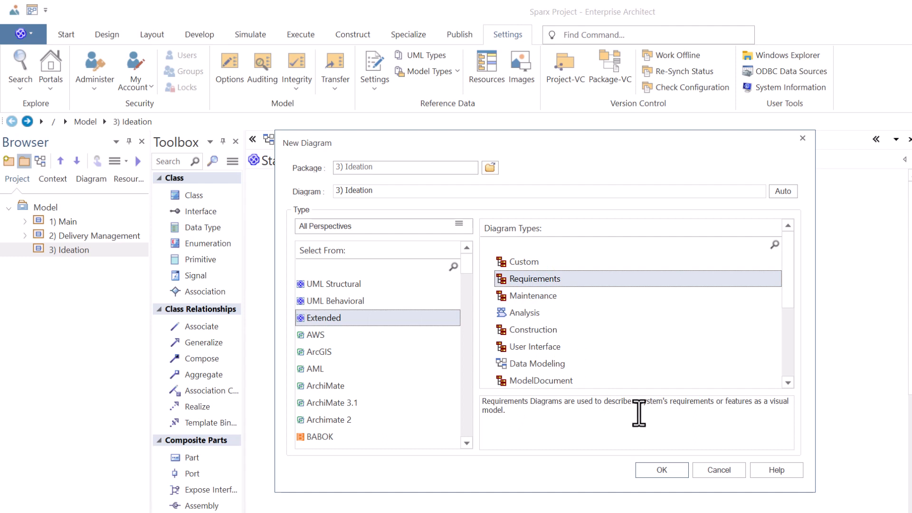
{"action": "left_click", "coordinate": [532, 297]}
{"action": "left_click", "coordinate": [528, 279]}
{"action": "left_click", "coordinate": [662, 470]}
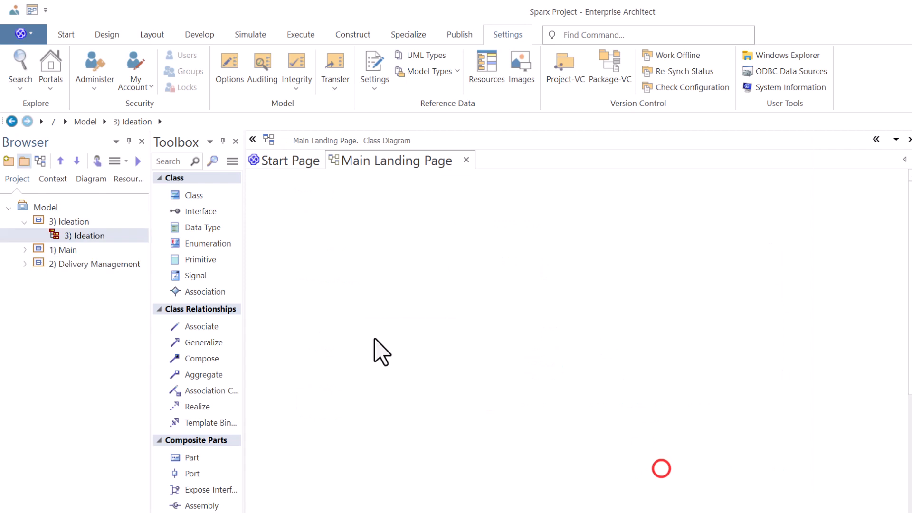
- Collapse the Ideation package and add a package named "4) Needs Assessment" under Model with a diagram as initial content
{"action": "left_click", "coordinate": [25, 222]}
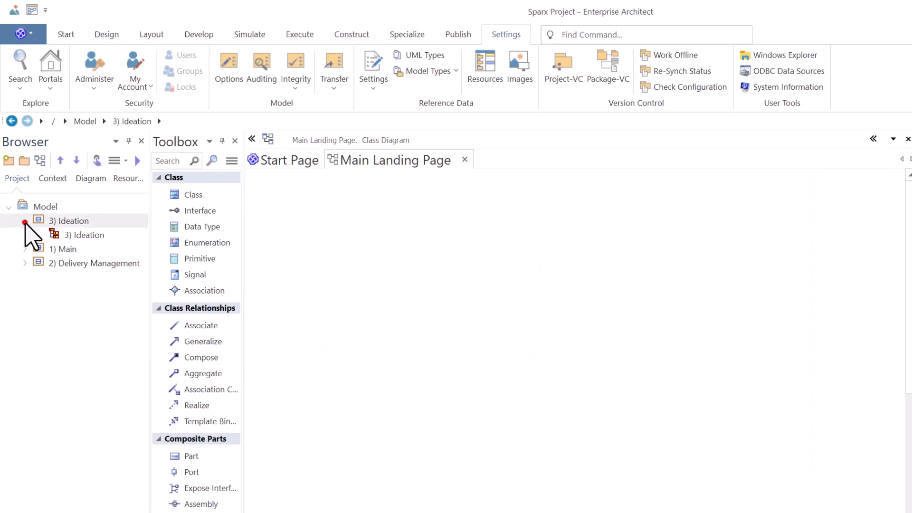
{"action": "left_click", "coordinate": [48, 206]}
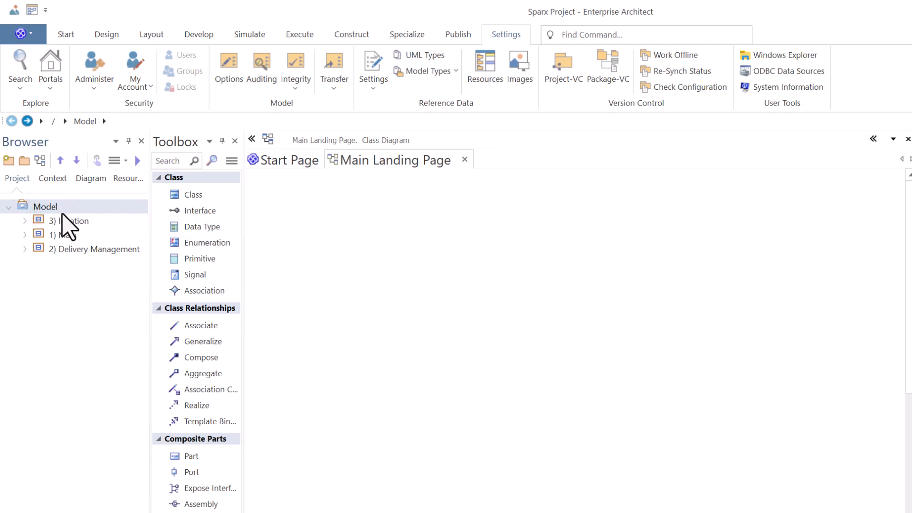
{"action": "left_click", "coordinate": [22, 161]}
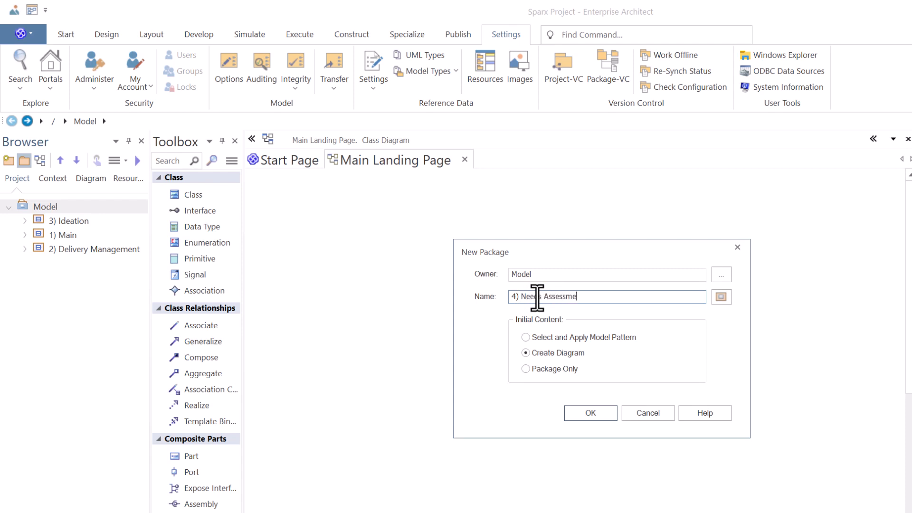
{"action": "key", "text": "Return"}
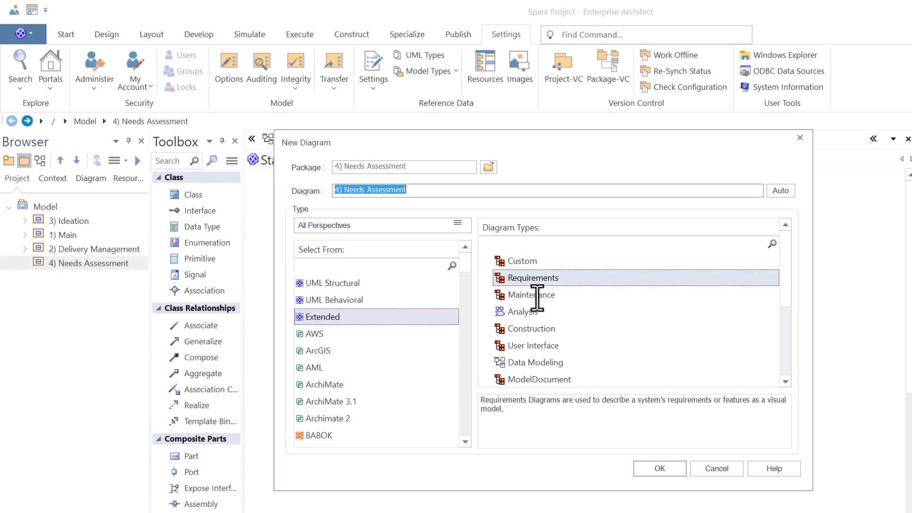
- Create the "4) Needs Assessment" diagram using the Class type from the UML Structural set, and collapse its package
{"action": "left_click", "coordinate": [348, 284]}
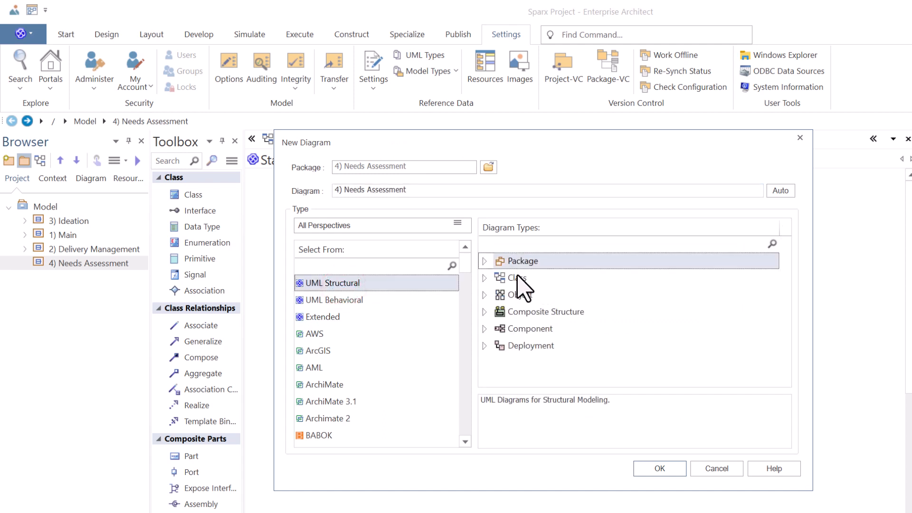
{"action": "left_click", "coordinate": [358, 299]}
{"action": "left_click", "coordinate": [352, 282]}
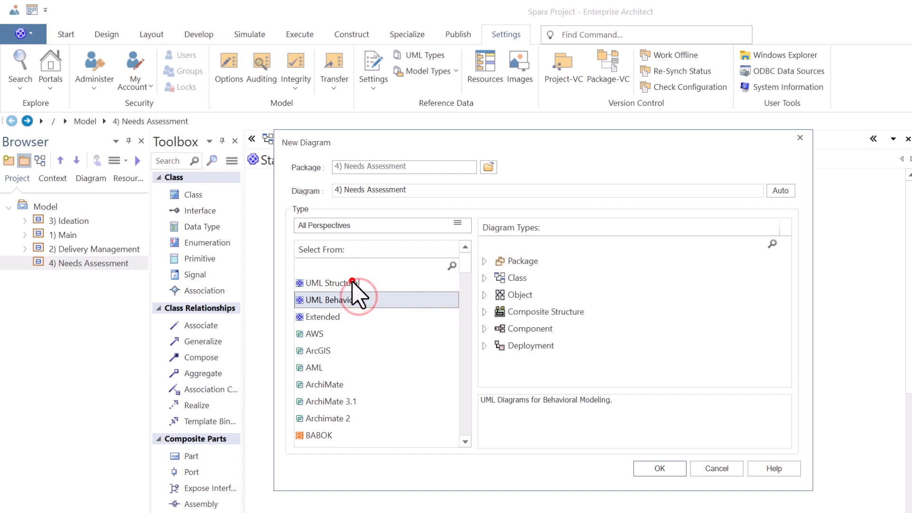
{"action": "left_click", "coordinate": [518, 279]}
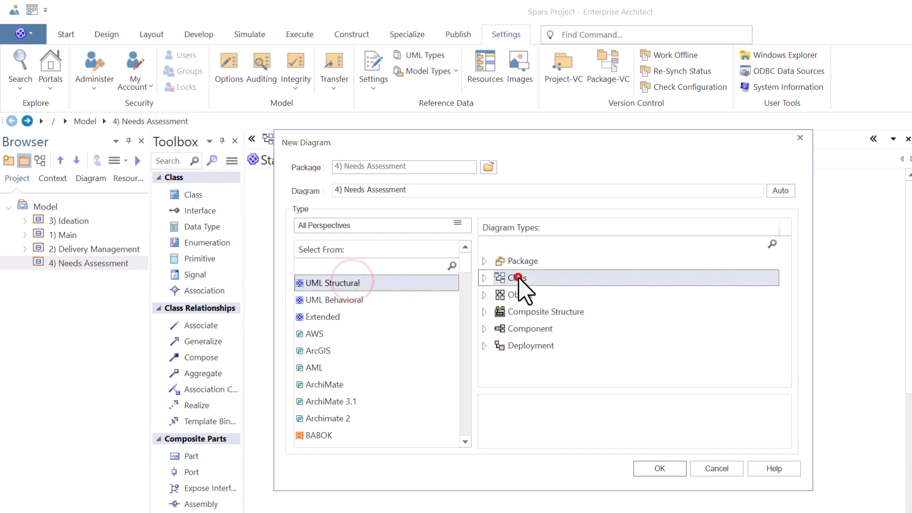
{"action": "left_click", "coordinate": [668, 474]}
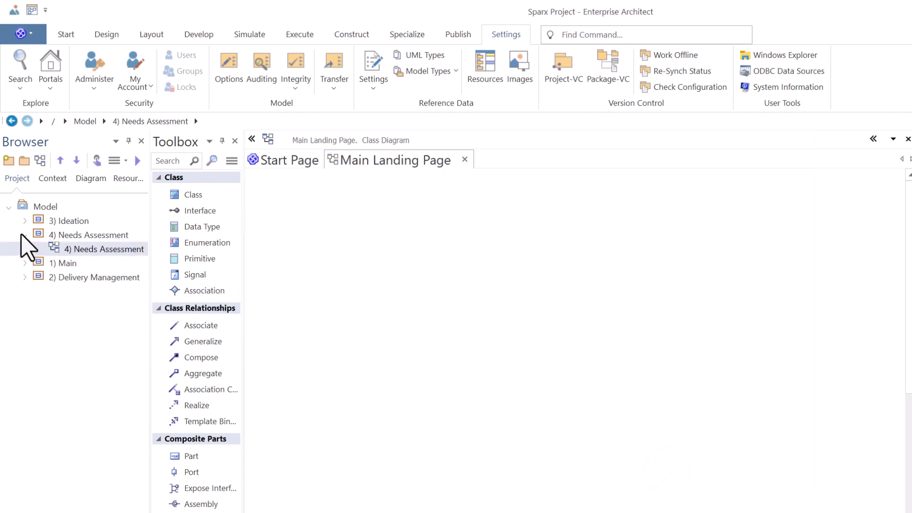
{"action": "left_click", "coordinate": [24, 235]}
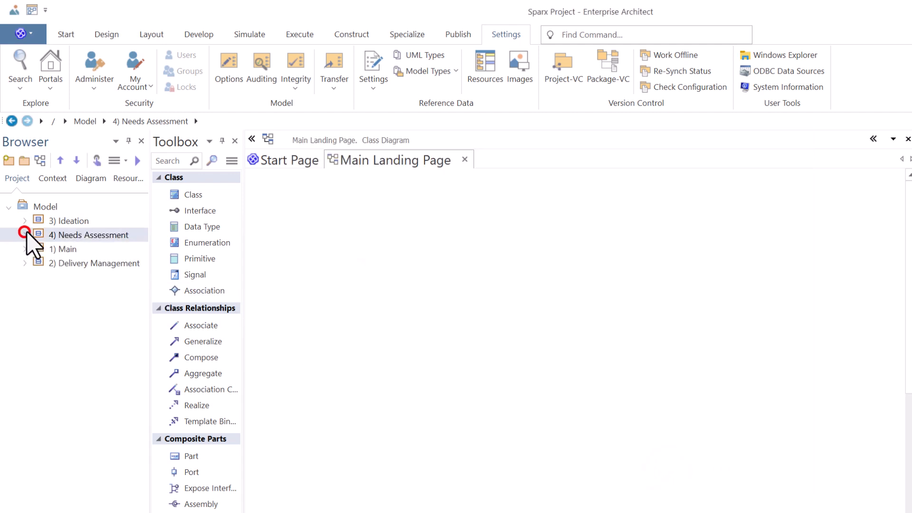
{"action": "left_click", "coordinate": [68, 222]}
{"action": "left_click", "coordinate": [65, 234]}
{"action": "left_click", "coordinate": [67, 221]}
{"action": "left_click", "coordinate": [64, 233]}
{"action": "left_click", "coordinate": [63, 249]}
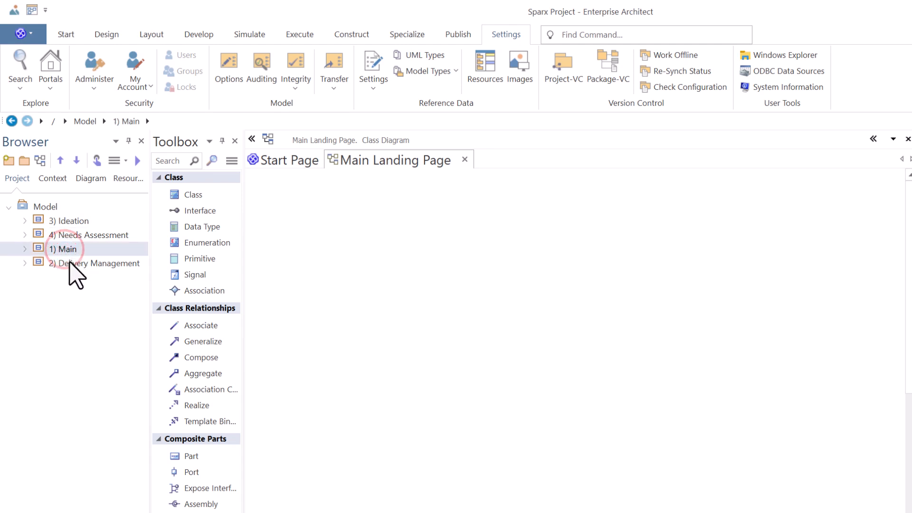
- Add a package named "5) Solution Approach" under Model with a UML Structural Class diagram, and collapse the package
{"action": "left_click", "coordinate": [46, 207]}
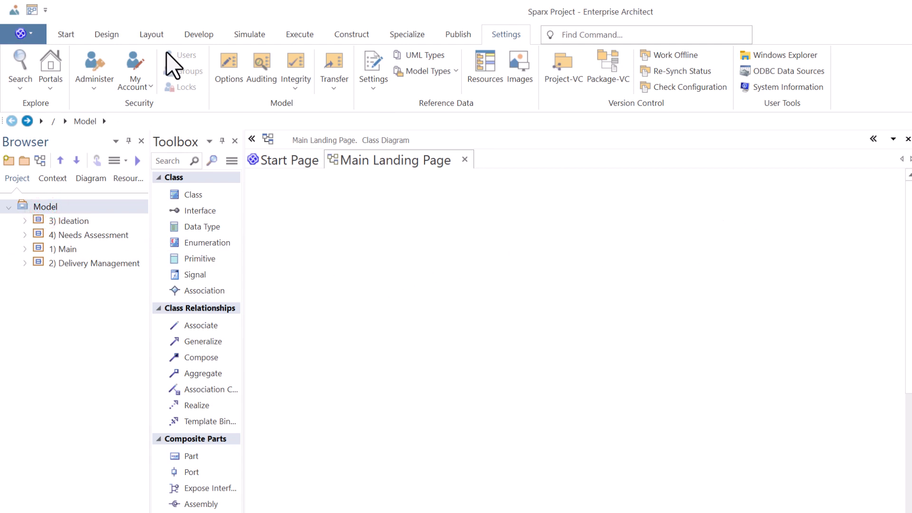
{"action": "left_click", "coordinate": [25, 161]}
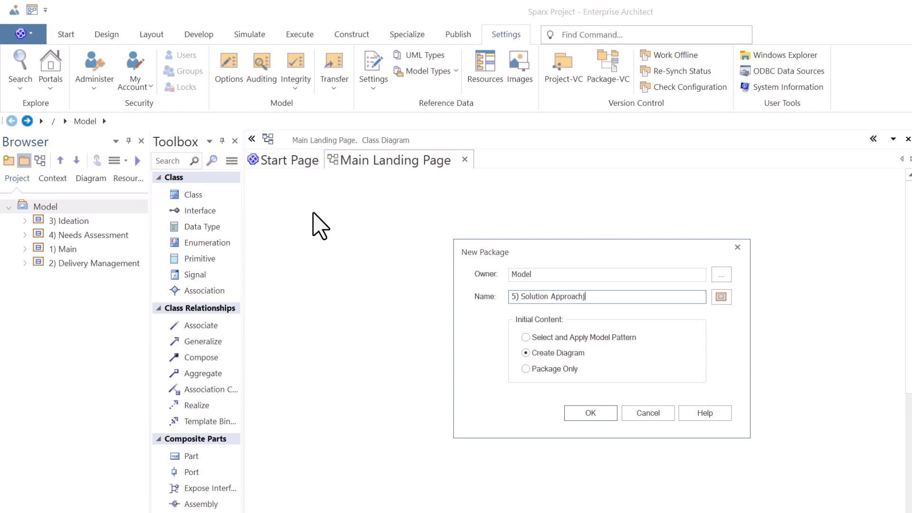
{"action": "left_click", "coordinate": [590, 413]}
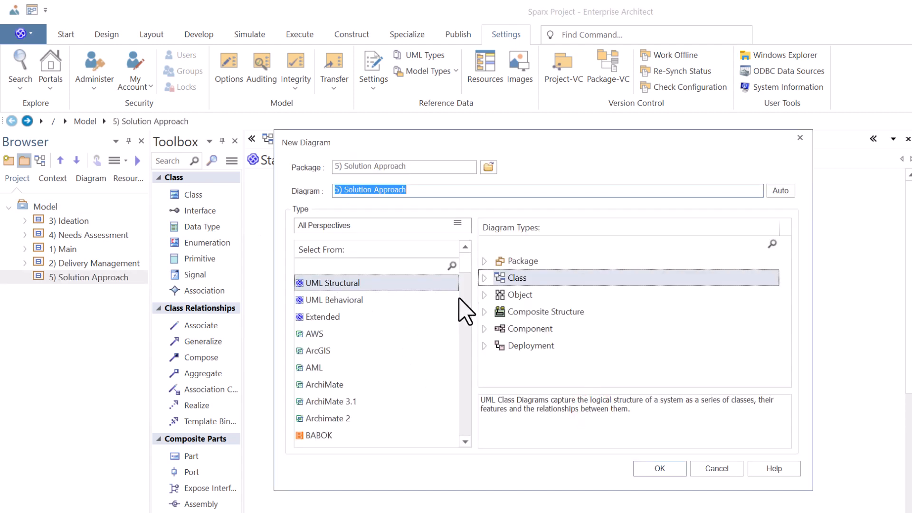
{"action": "left_click", "coordinate": [658, 471]}
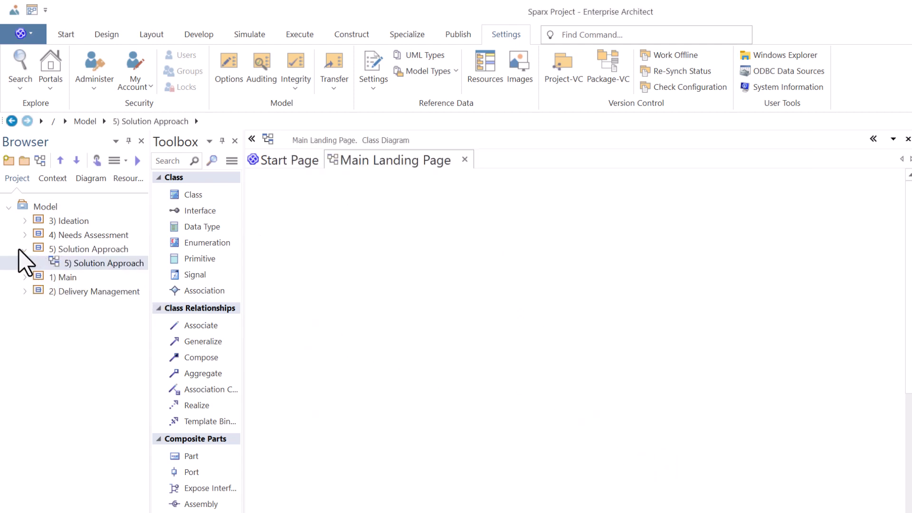
{"action": "left_click", "coordinate": [25, 248]}
- Add a package named "6) Design" under Model with a UML Structural Class diagram, and collapse the package
{"action": "left_click", "coordinate": [45, 205]}
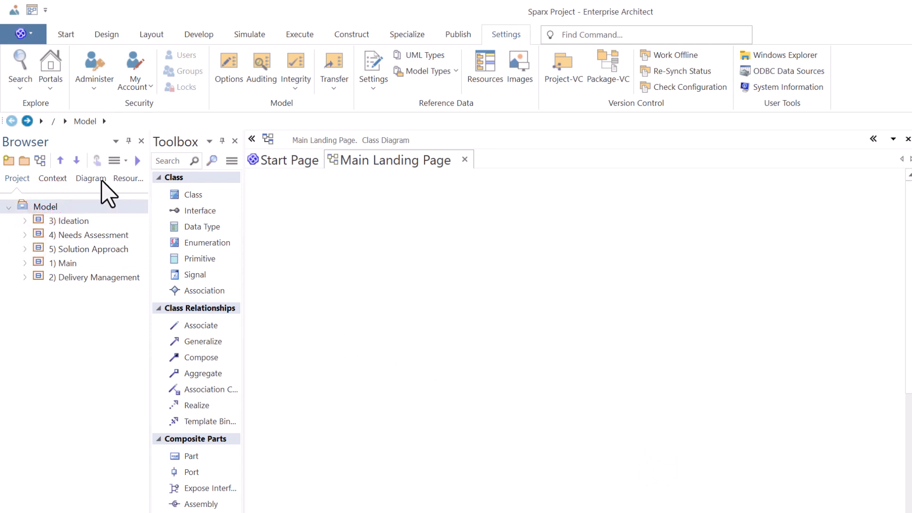
{"action": "left_click", "coordinate": [24, 160]}
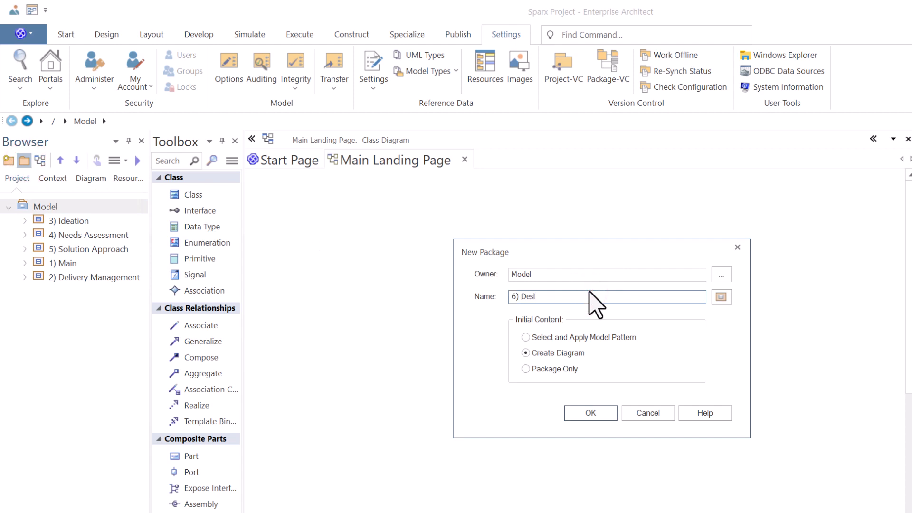
{"action": "key", "text": "Return"}
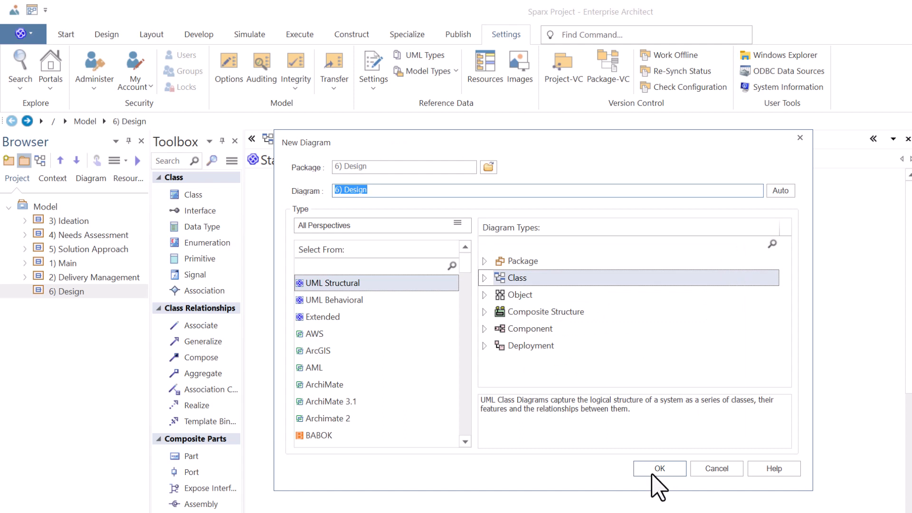
{"action": "left_click", "coordinate": [659, 469]}
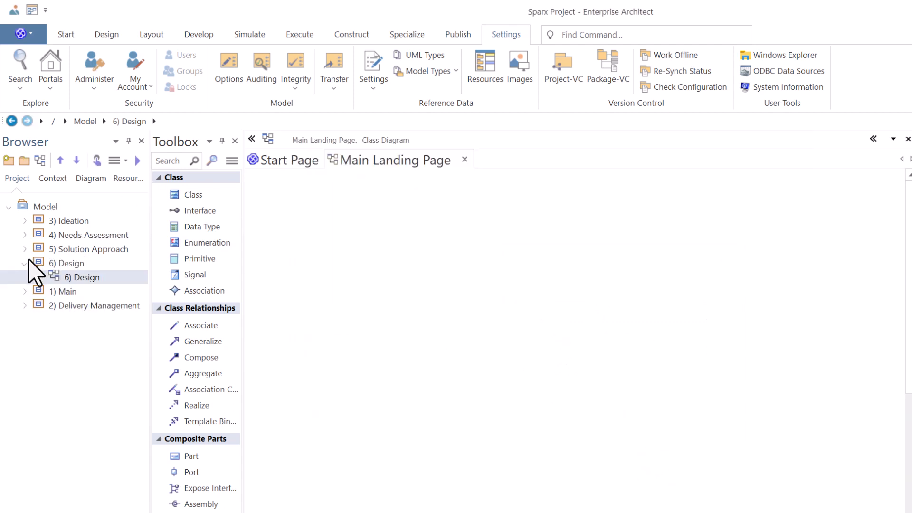
{"action": "left_click", "coordinate": [24, 260]}
- Add a package named "7) Development" under Model with a UML Structural Class diagram, and collapse the package
{"action": "left_click", "coordinate": [47, 207]}
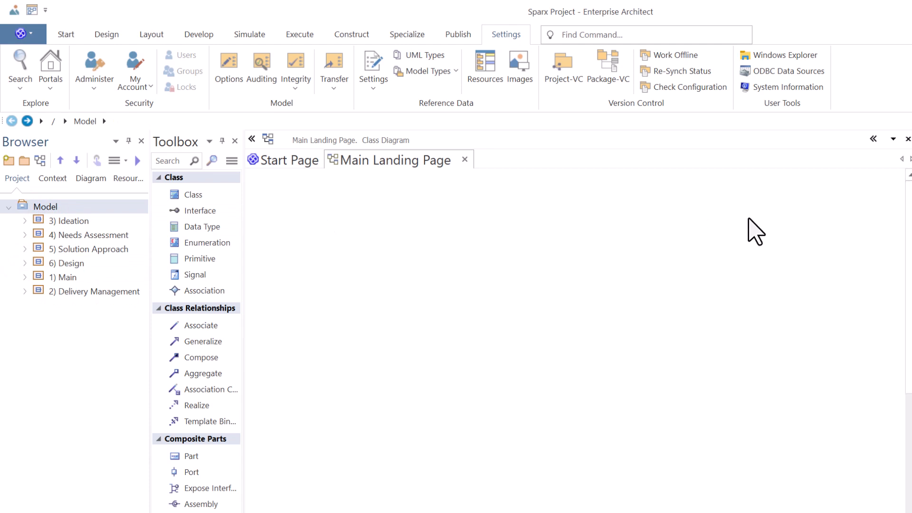
{"action": "left_click", "coordinate": [25, 160]}
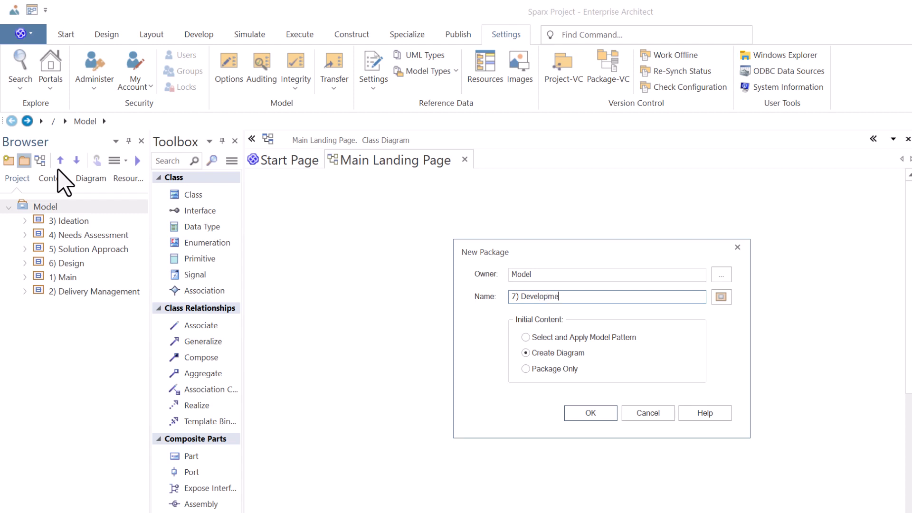
{"action": "key", "text": "Return"}
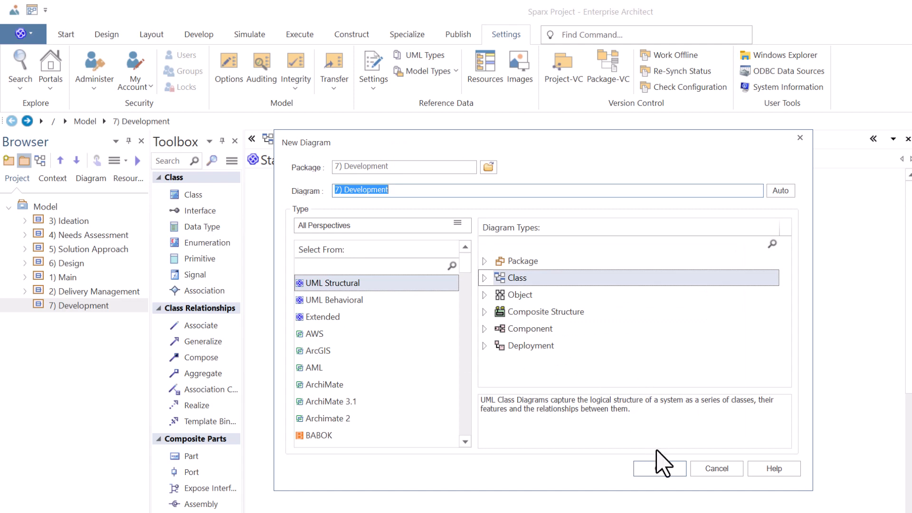
{"action": "left_click", "coordinate": [661, 469]}
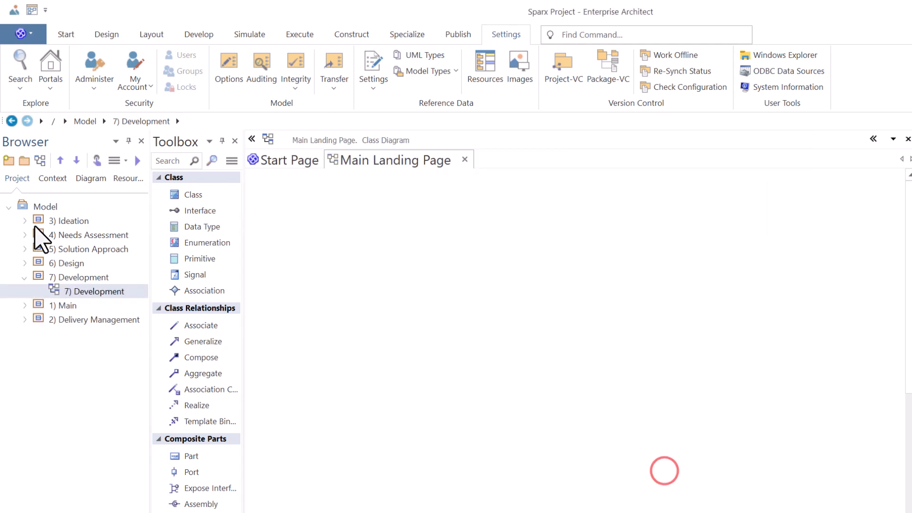
{"action": "left_click", "coordinate": [27, 277]}
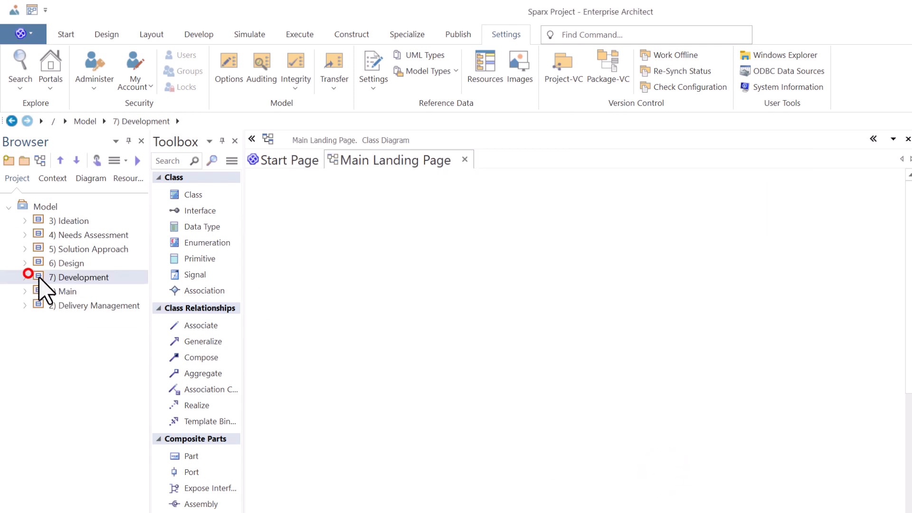
{"action": "left_click", "coordinate": [66, 294]}
{"action": "left_click", "coordinate": [65, 304]}
{"action": "left_click", "coordinate": [62, 294]}
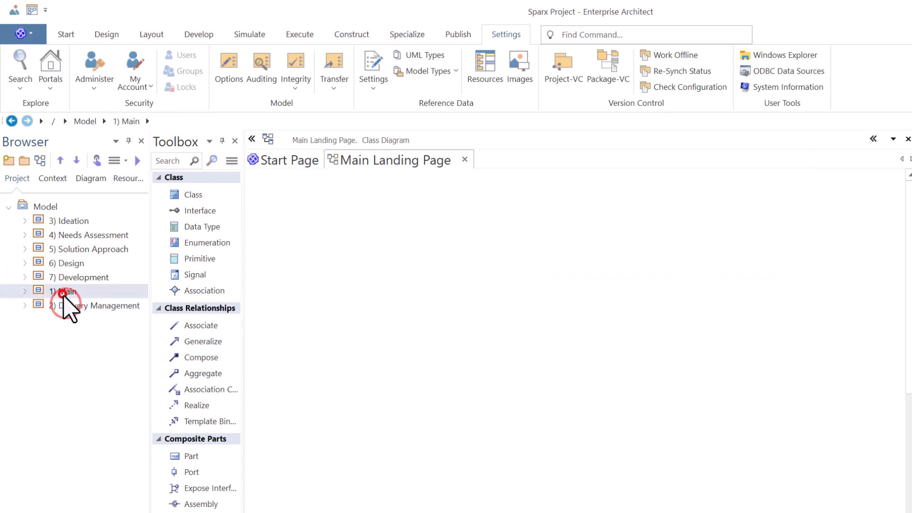
{"action": "left_click", "coordinate": [63, 304]}
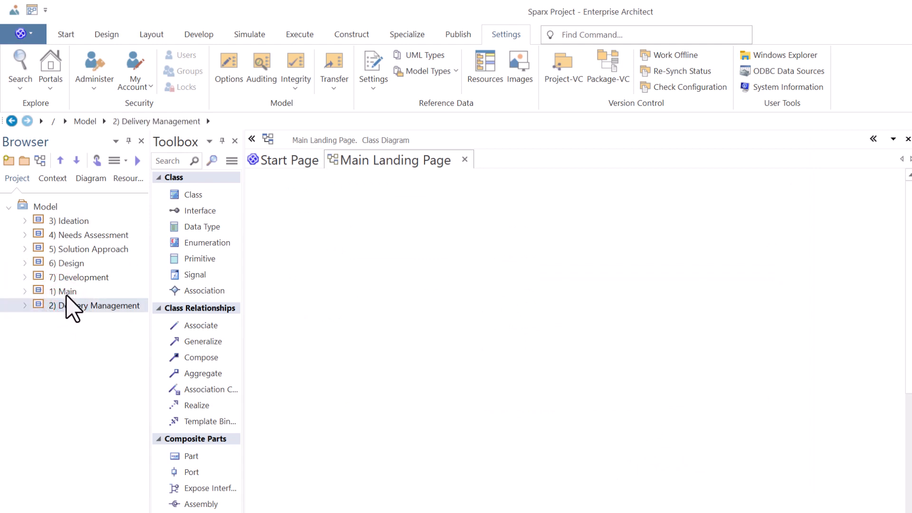
- Add a package named "8) Testing" under Model with a UML Structural Class diagram as initial content
{"action": "left_click", "coordinate": [45, 207]}
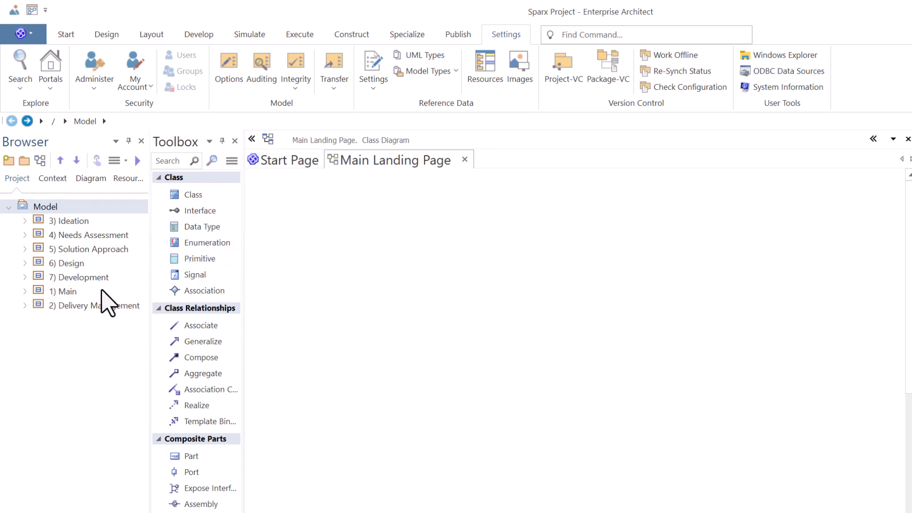
{"action": "left_click", "coordinate": [23, 162]}
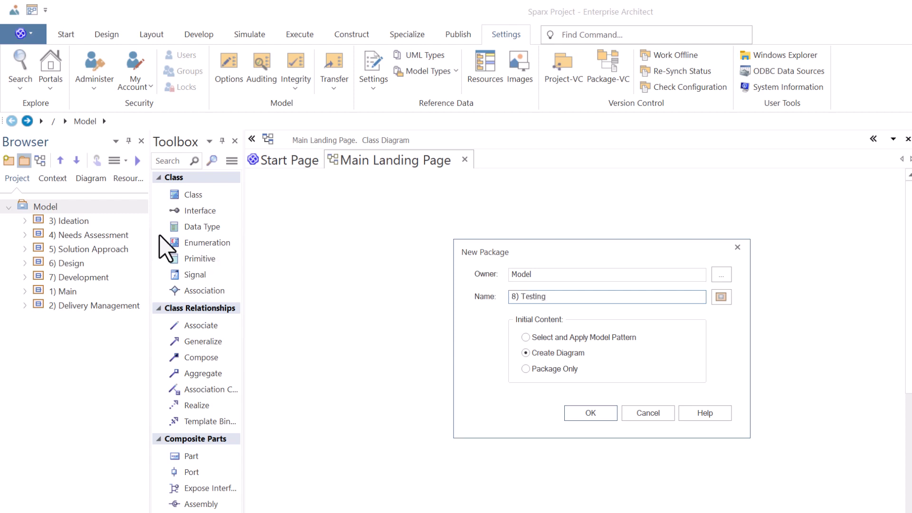
{"action": "left_click", "coordinate": [588, 412]}
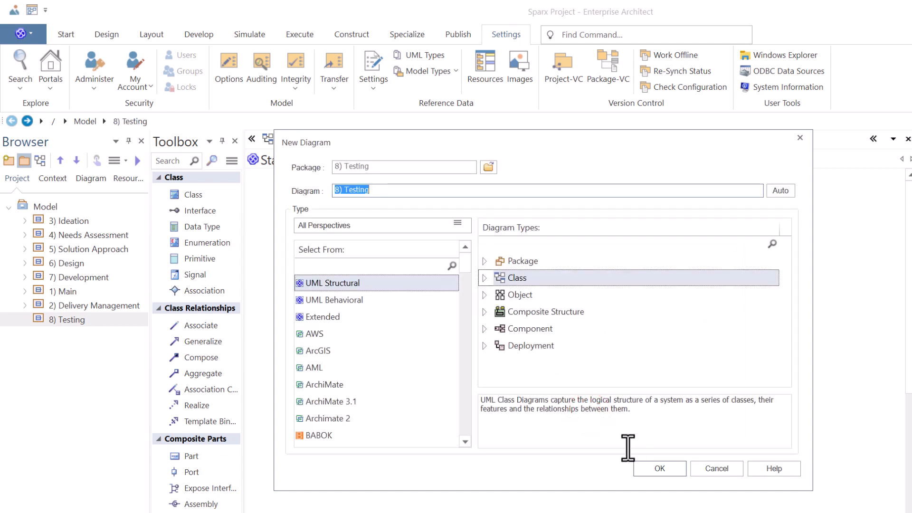
{"action": "left_click", "coordinate": [668, 471]}
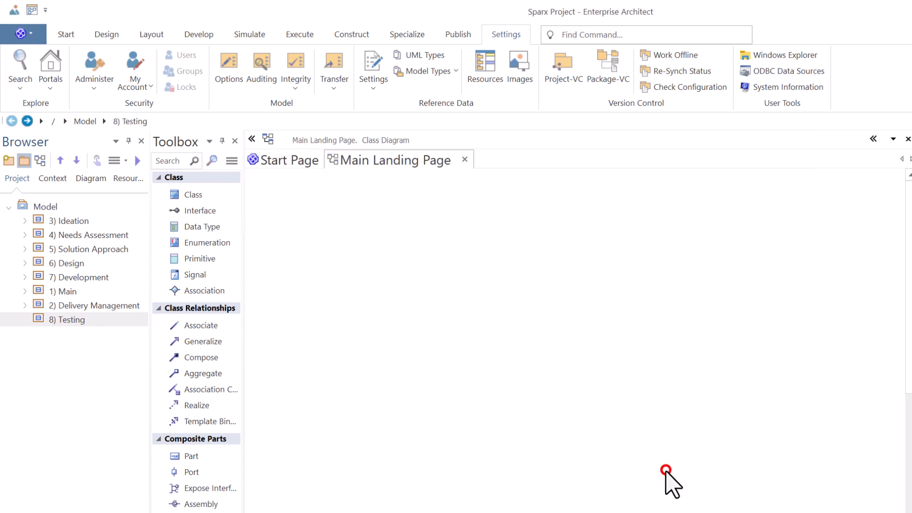
- Add a package named "9) Deployment" under Model with a diagram as initial content
{"action": "left_click", "coordinate": [46, 207]}
{"action": "left_click", "coordinate": [24, 160]}
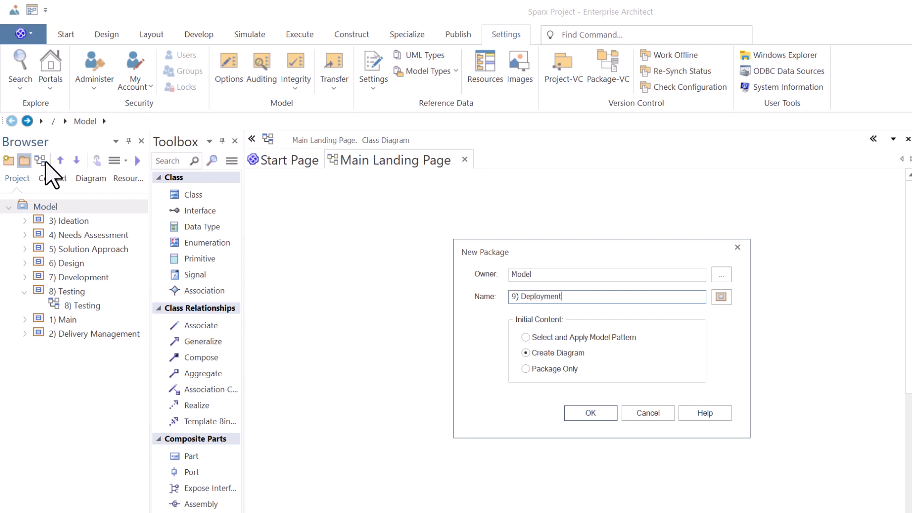
{"action": "left_click", "coordinate": [604, 417]}
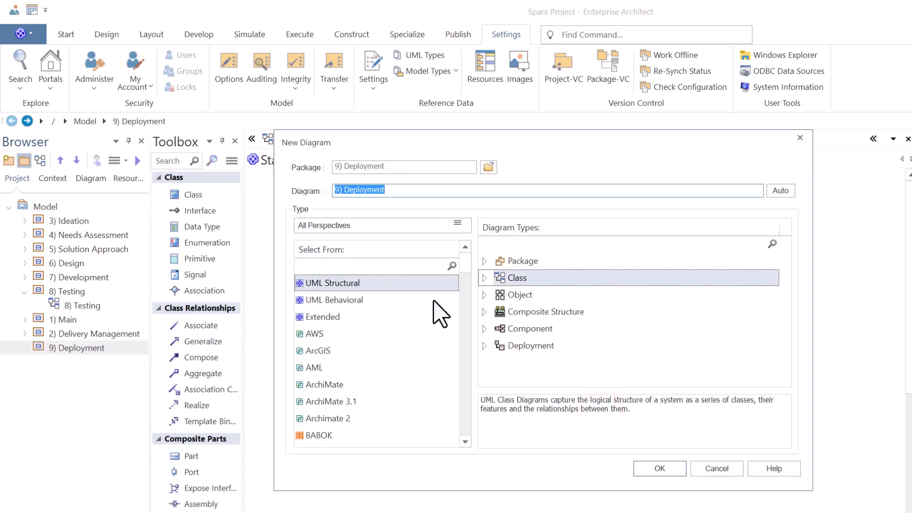
- Examine the UML Structural and UML Behavioral diagram types offered for the 9) Deployment package's new diagram
{"action": "left_click", "coordinate": [536, 352]}
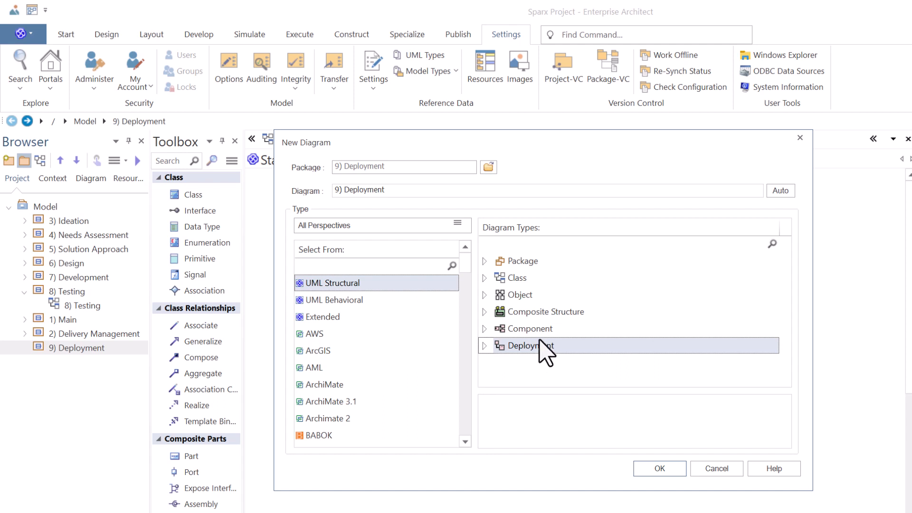
{"action": "left_click", "coordinate": [540, 329]}
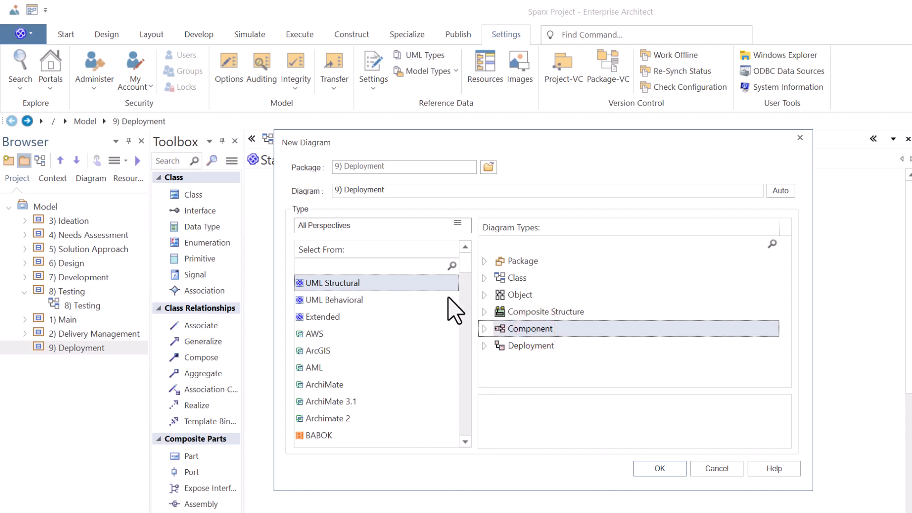
{"action": "left_click", "coordinate": [513, 278]}
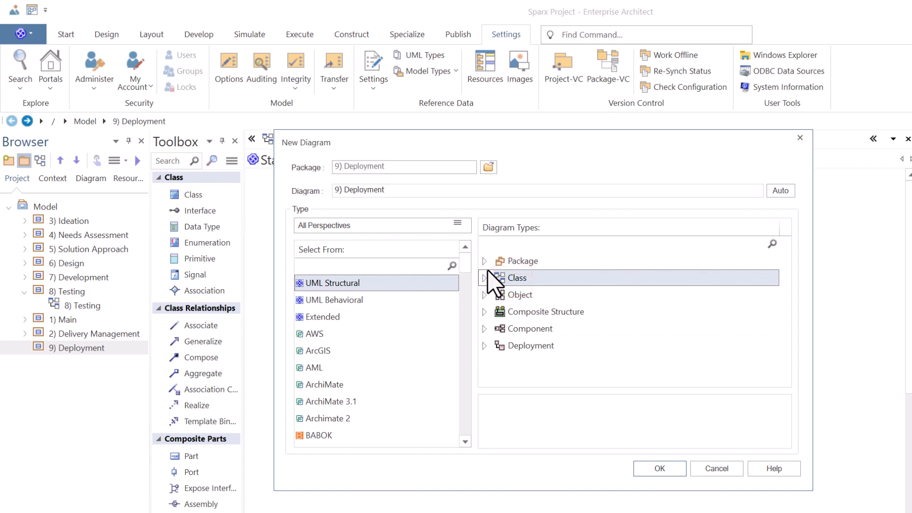
{"action": "left_click", "coordinate": [515, 258]}
{"action": "left_click", "coordinate": [338, 301]}
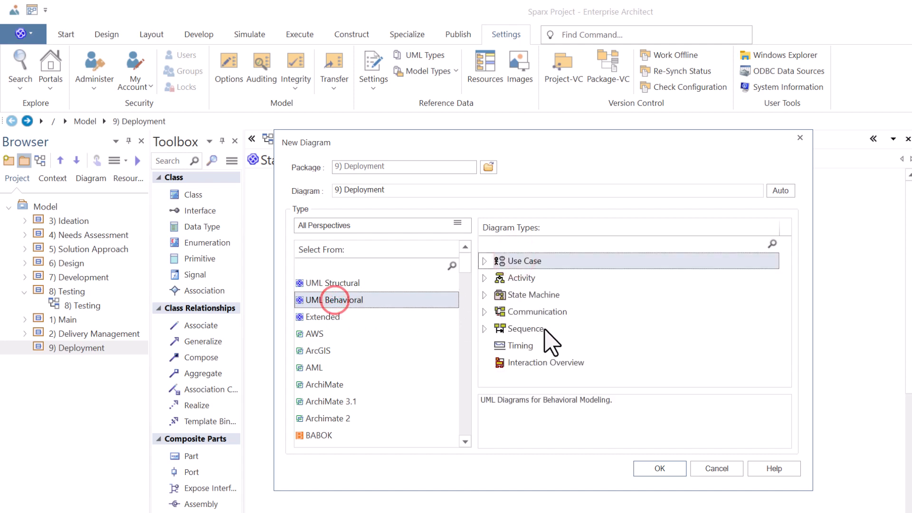
{"action": "left_click", "coordinate": [531, 294]}
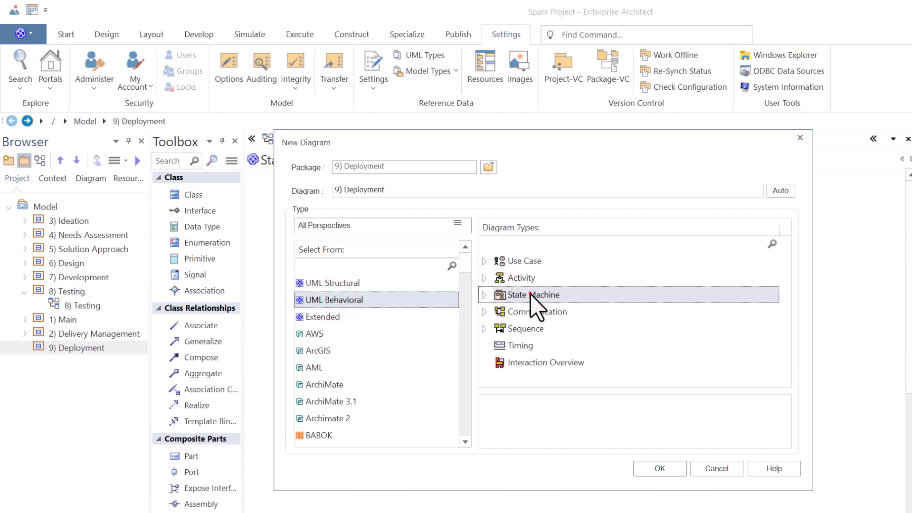
{"action": "left_click", "coordinate": [518, 346]}
{"action": "left_click", "coordinate": [520, 328]}
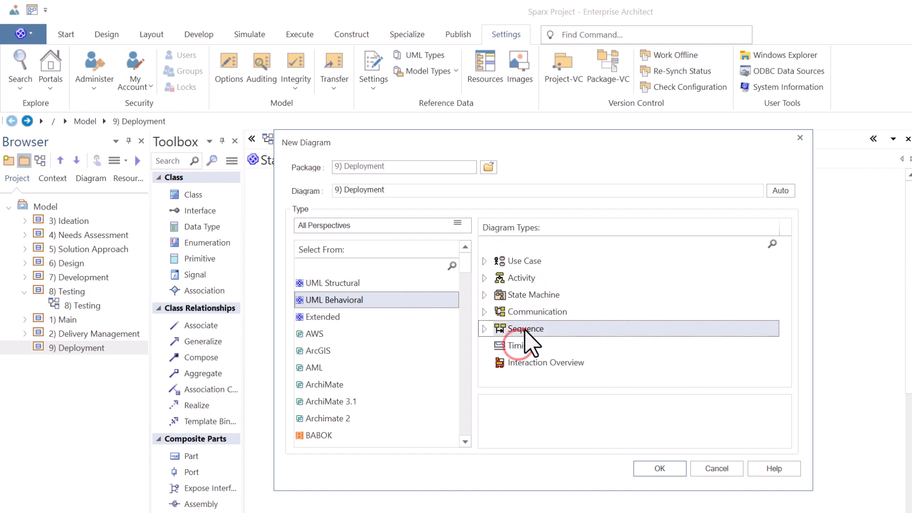
- Examine the Extended diagram types, then filter the diagram technologies by "Proj" to view the Project Management types
{"action": "left_click", "coordinate": [329, 317]}
{"action": "scroll", "coordinate": [325, 368], "scroll_direction": "down", "scroll_amount": 3}
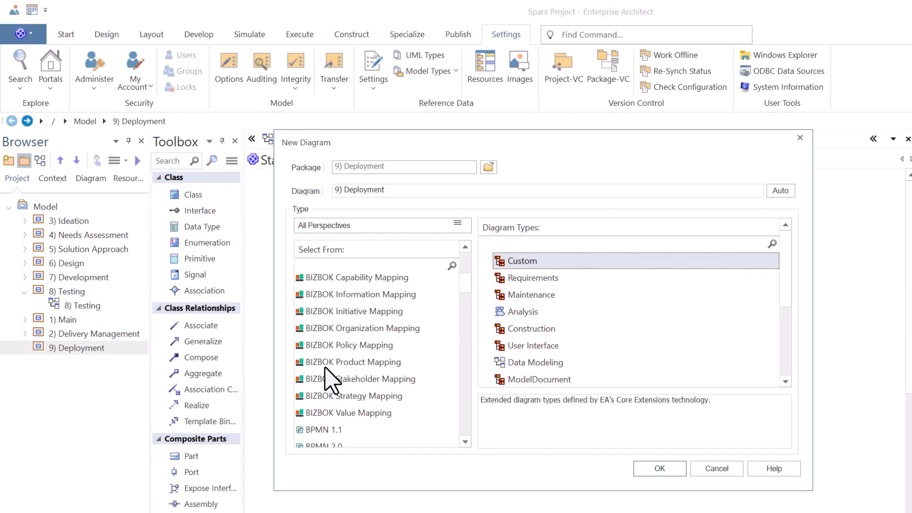
{"action": "scroll", "coordinate": [328, 378], "scroll_direction": "down", "scroll_amount": 4}
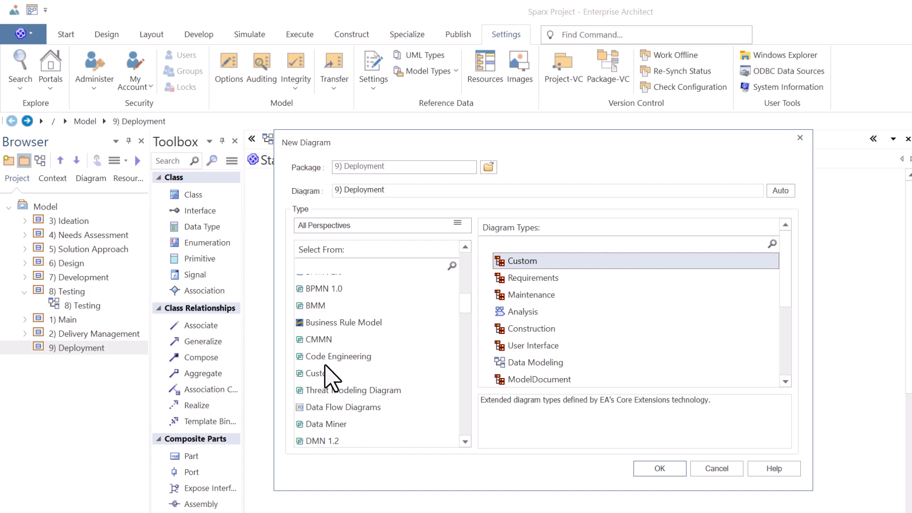
{"action": "scroll", "coordinate": [328, 375], "scroll_direction": "up", "scroll_amount": 3}
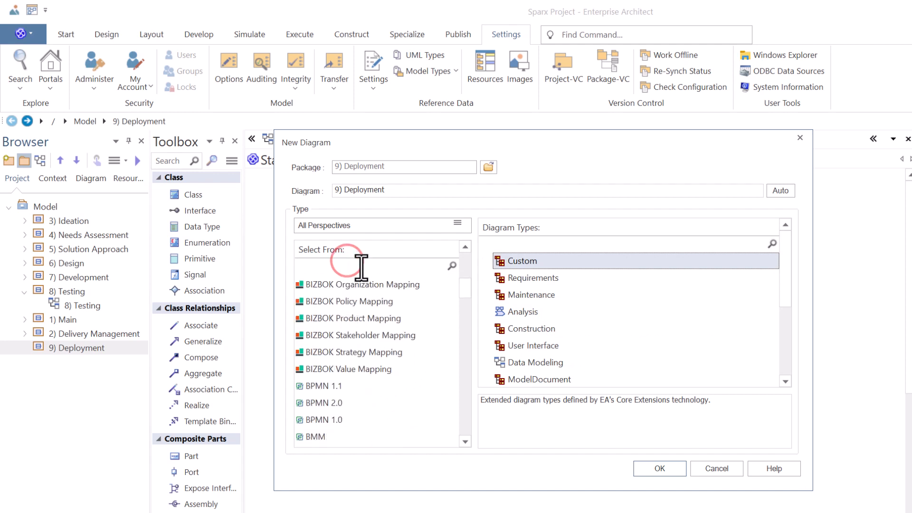
{"action": "type", "text": "Proj"}
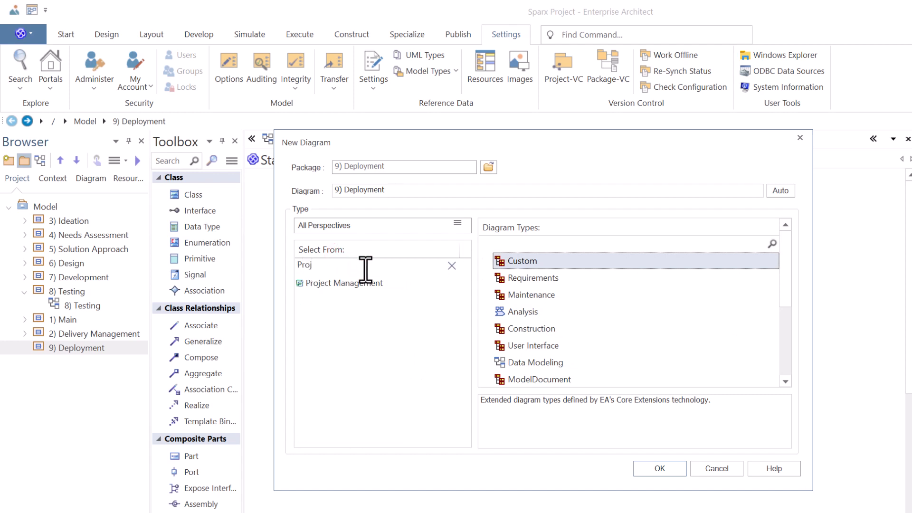
{"action": "left_click", "coordinate": [350, 284]}
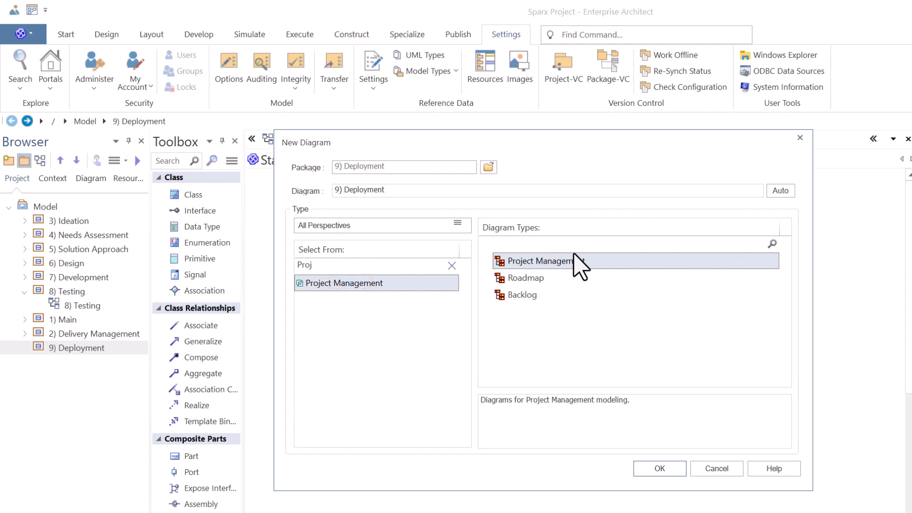
{"action": "left_click", "coordinate": [452, 265]}
- Create the 9) Deployment diagram as a UML Structural Class diagram, and collapse the 8) Testing and 9) Deployment packages
{"action": "left_click", "coordinate": [338, 284]}
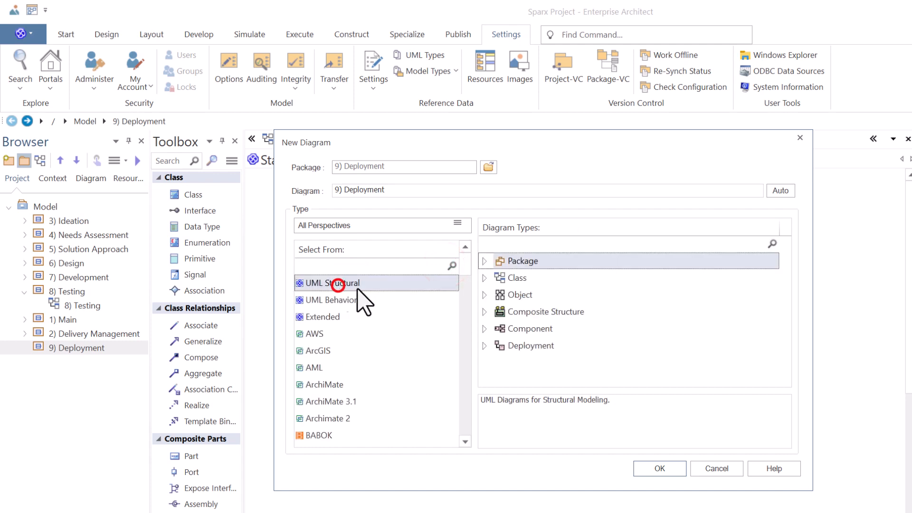
{"action": "left_click", "coordinate": [514, 279]}
{"action": "left_click", "coordinate": [656, 470]}
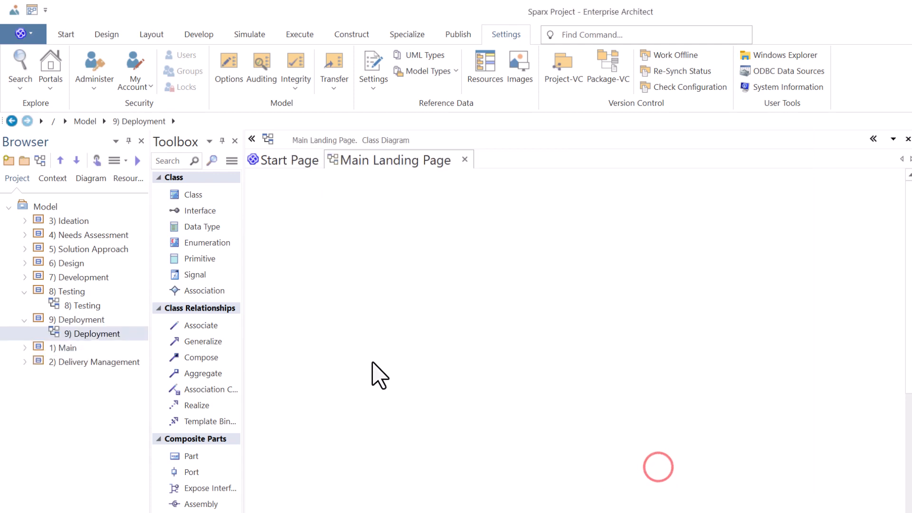
{"action": "left_click", "coordinate": [24, 292]}
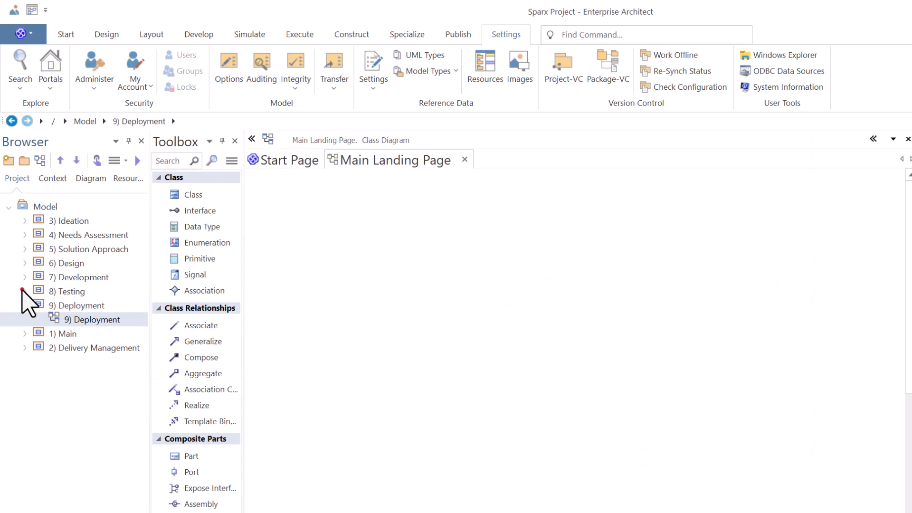
{"action": "left_click", "coordinate": [25, 305]}
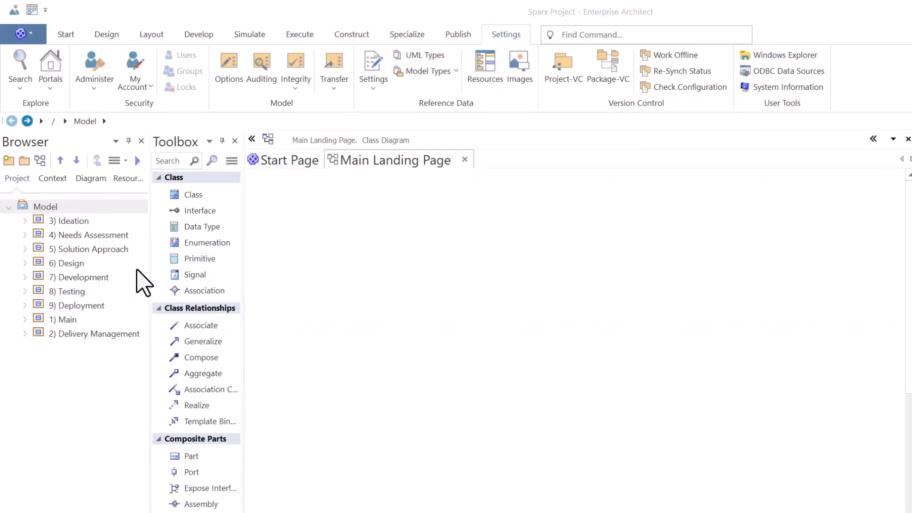
- Move the 1) Main package up to the first position under Model, above 3) Ideation
{"action": "left_click", "coordinate": [72, 318]}
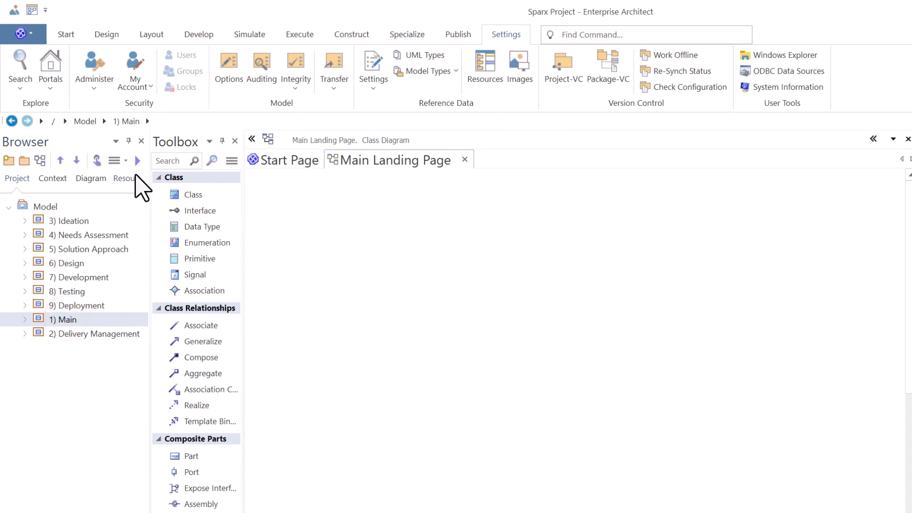
{"action": "left_click", "coordinate": [60, 160]}
{"action": "left_click", "coordinate": [61, 160]}
{"action": "left_click", "coordinate": [61, 160]}
{"action": "left_click", "coordinate": [60, 160]}
{"action": "left_click", "coordinate": [60, 160]}
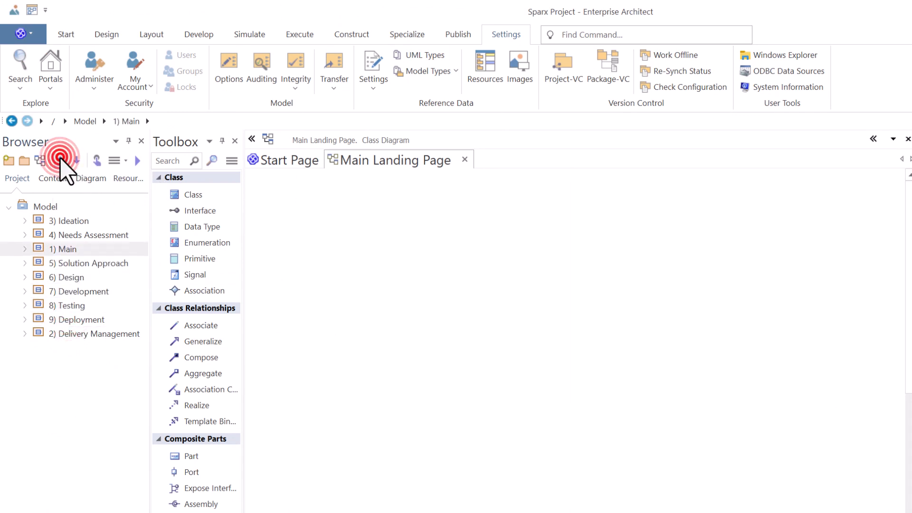
{"action": "left_click", "coordinate": [61, 159]}
{"action": "left_click", "coordinate": [61, 159]}
- Move the 2) Delivery Management package up so it sits directly below 1) Main
{"action": "left_click", "coordinate": [74, 335]}
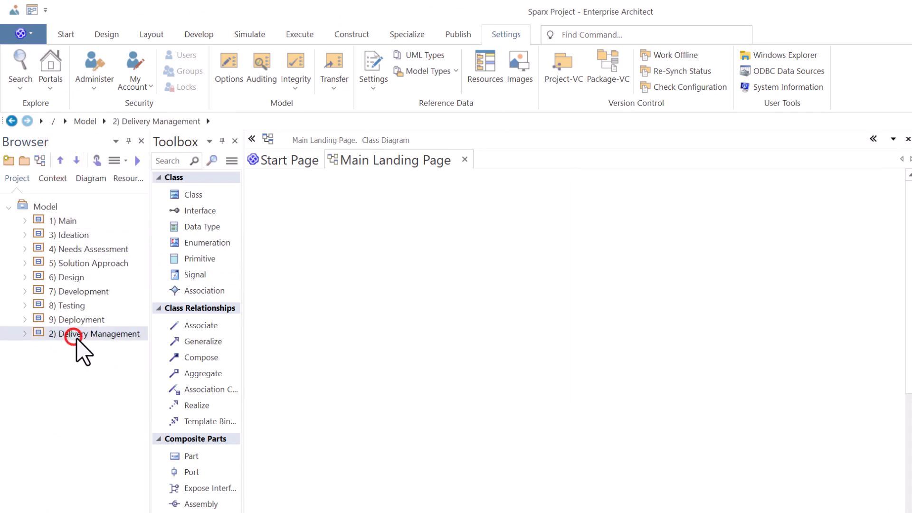
{"action": "left_click", "coordinate": [60, 160]}
{"action": "left_click", "coordinate": [60, 160]}
{"action": "left_click", "coordinate": [60, 161]}
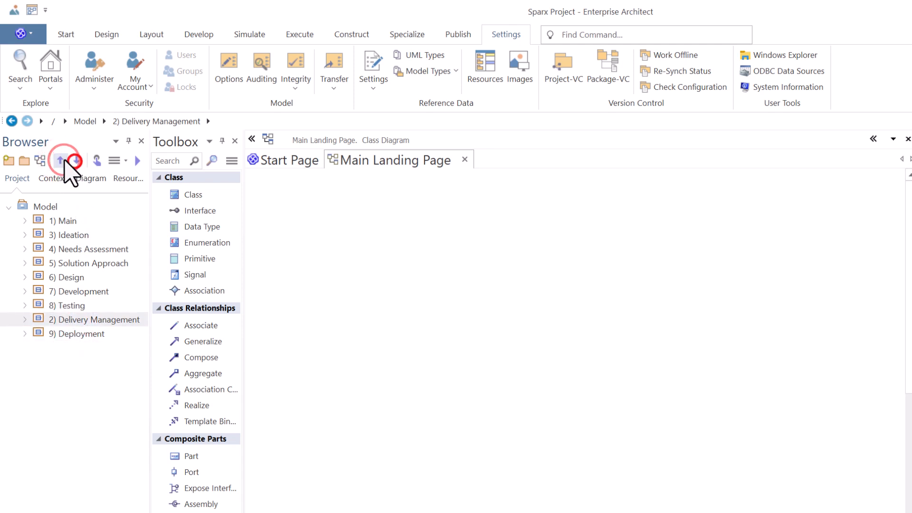
{"action": "left_click", "coordinate": [61, 160]}
{"action": "left_click", "coordinate": [61, 160]}
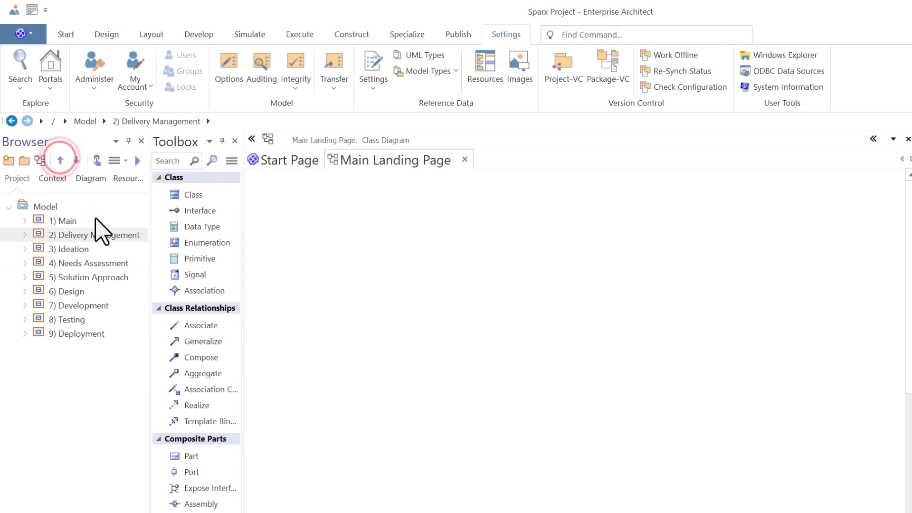
- Check the order of the packages under Model and look at the diagram inside 1) Main
{"action": "left_click", "coordinate": [71, 221]}
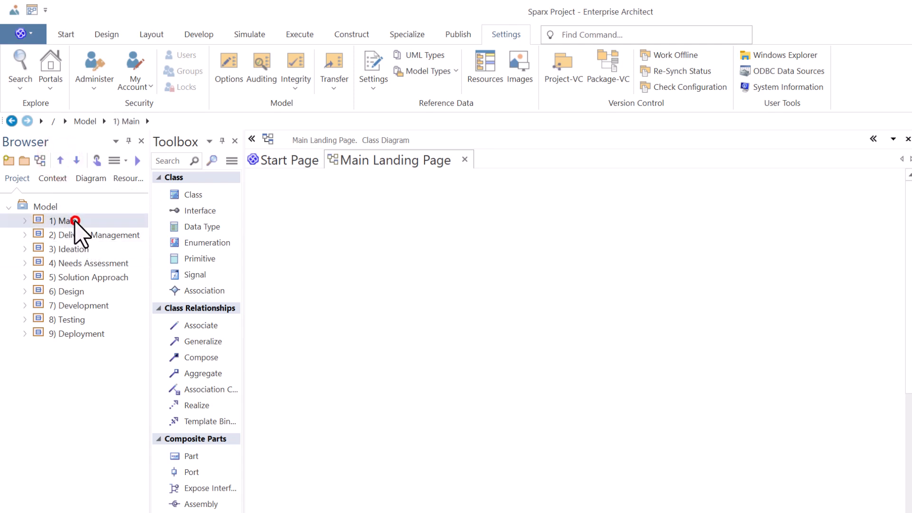
{"action": "left_click", "coordinate": [75, 234]}
{"action": "left_click", "coordinate": [63, 221]}
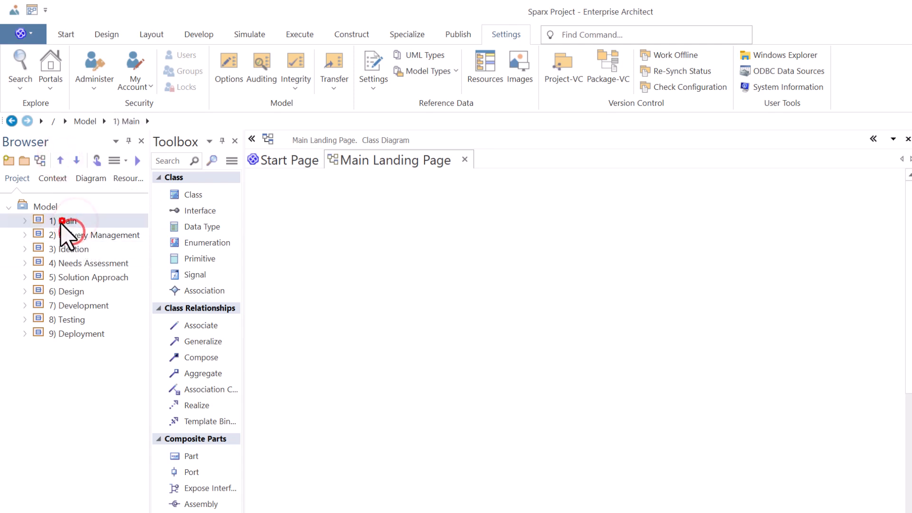
{"action": "left_click", "coordinate": [65, 334]}
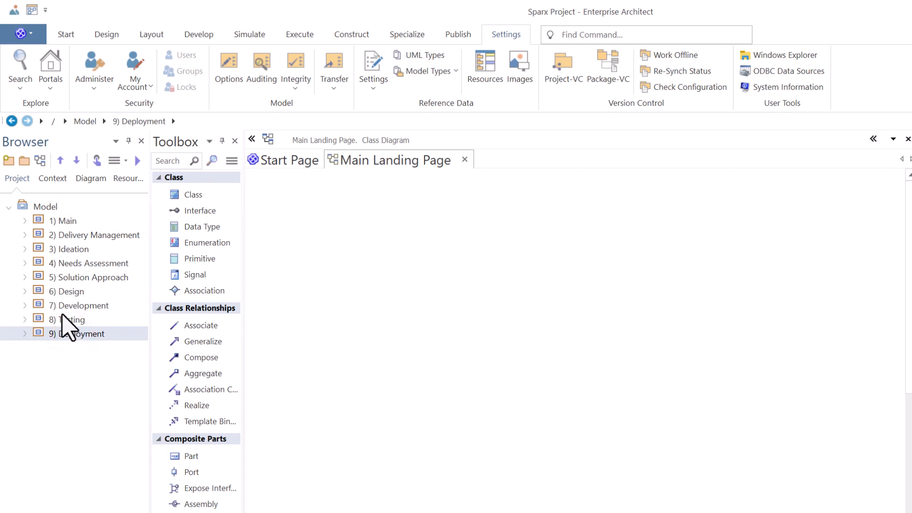
{"action": "left_click", "coordinate": [24, 221]}
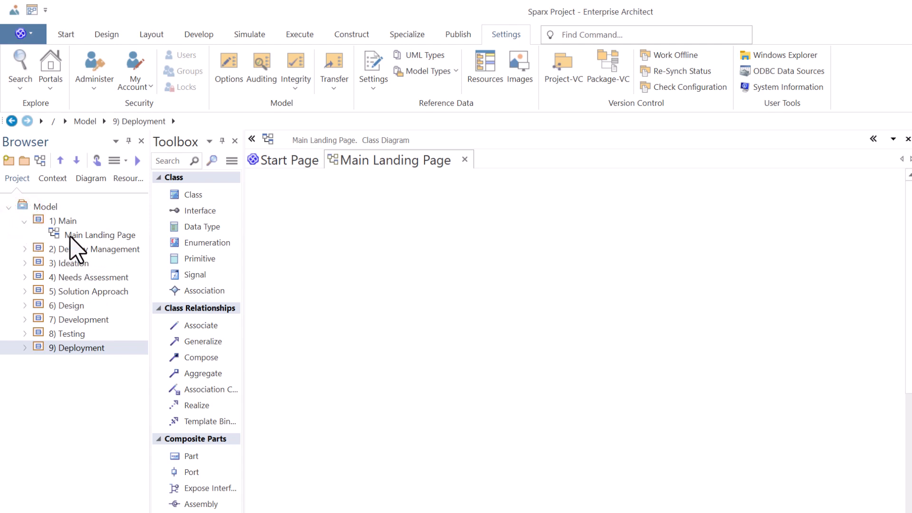
{"action": "left_click", "coordinate": [25, 221]}
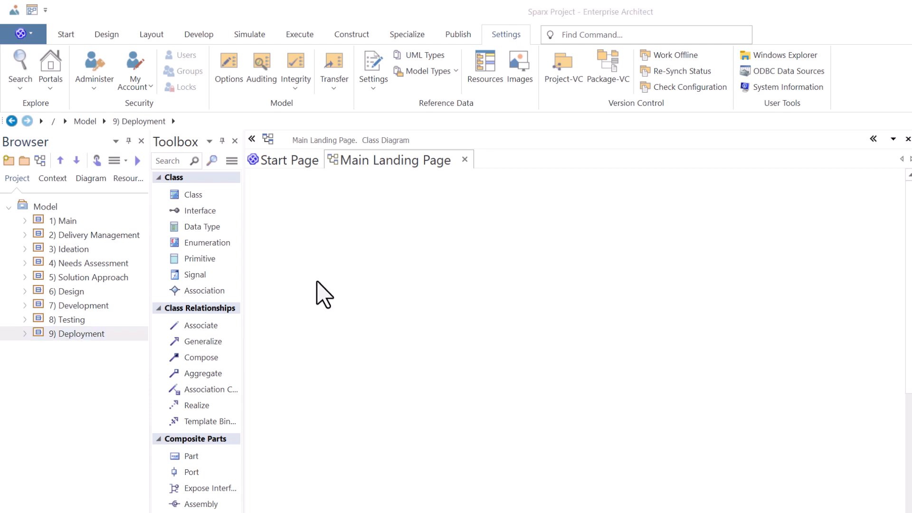
- Review each package under Model in sequence, from 1) Main through 9) Deployment
{"action": "left_click", "coordinate": [47, 203]}
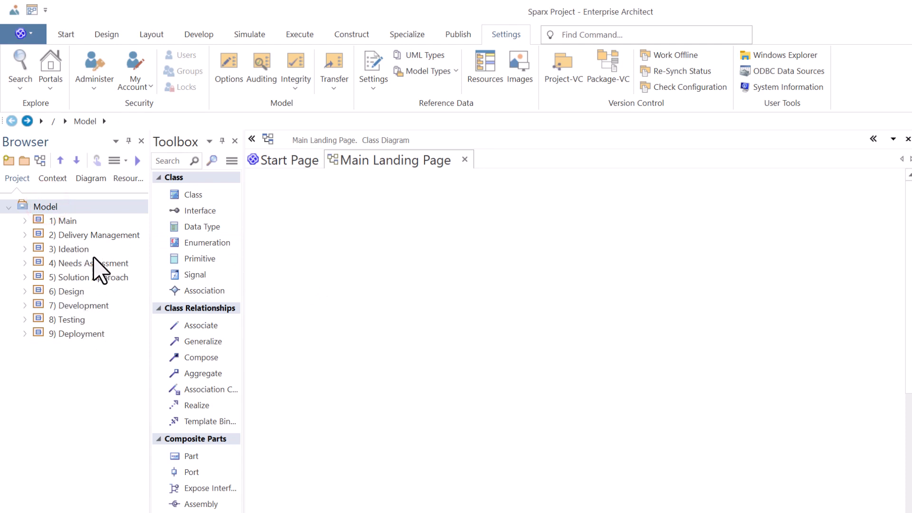
{"action": "left_click", "coordinate": [65, 221]}
{"action": "left_click", "coordinate": [69, 236]}
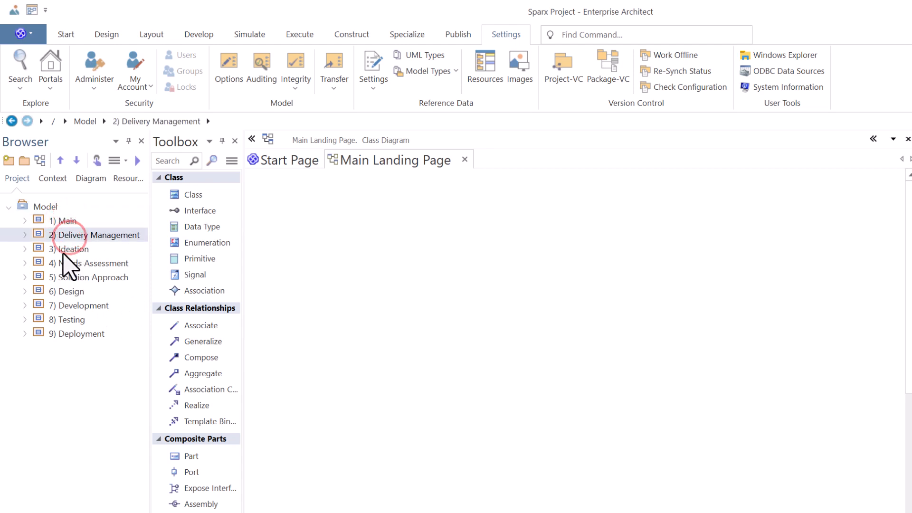
{"action": "left_click", "coordinate": [66, 249]}
{"action": "left_click", "coordinate": [62, 261]}
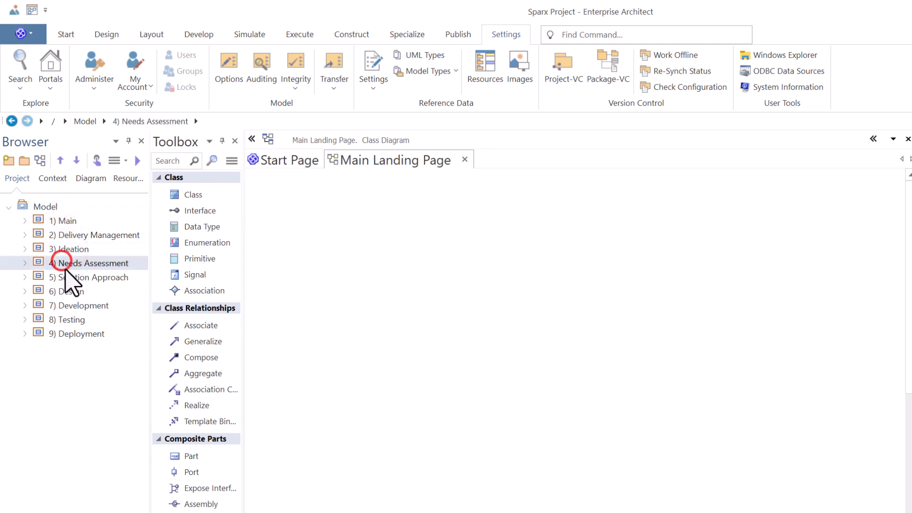
{"action": "left_click", "coordinate": [65, 277]}
{"action": "left_click", "coordinate": [67, 291]}
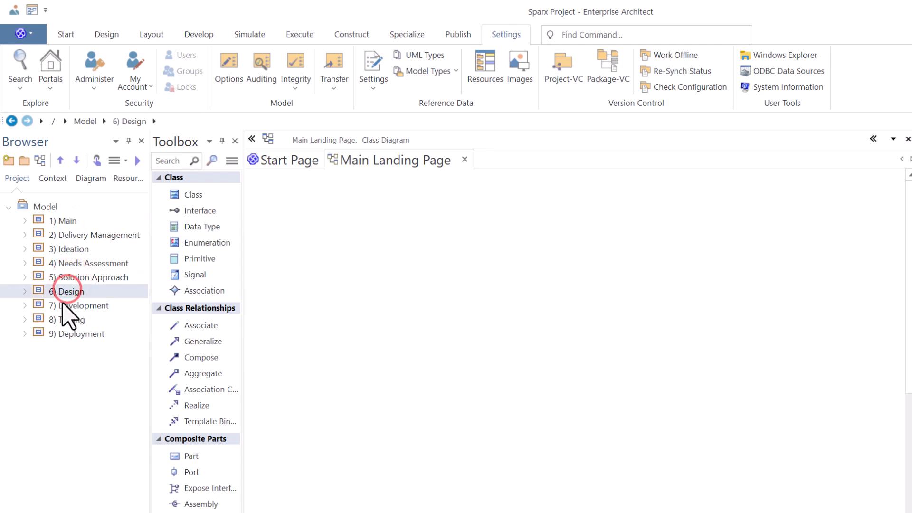
{"action": "left_click", "coordinate": [67, 305]}
{"action": "left_click", "coordinate": [67, 319]}
{"action": "left_click", "coordinate": [68, 334]}
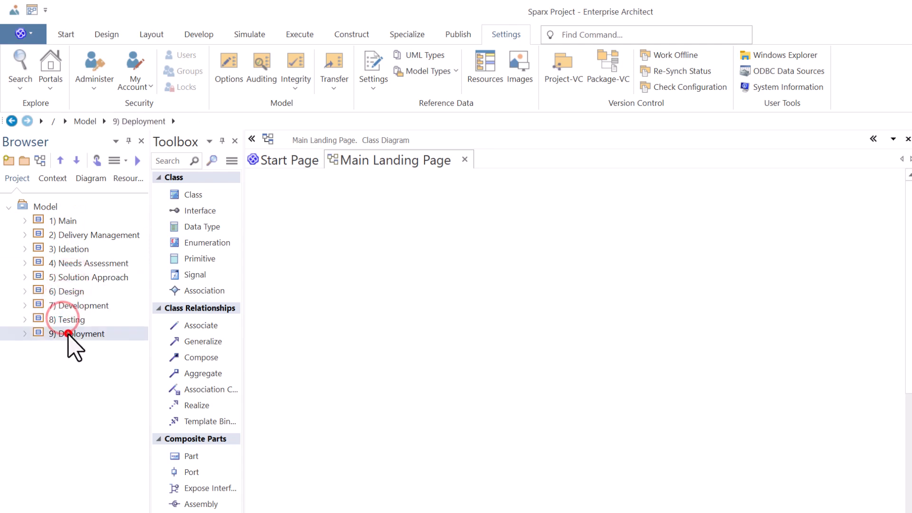
- Expand the 1) Main and 2) Delivery Management packages, and open the Delivery Management diagram to view its Custom toolbox elements
{"action": "left_click", "coordinate": [69, 235]}
{"action": "left_click", "coordinate": [59, 221]}
{"action": "left_click", "coordinate": [25, 221]}
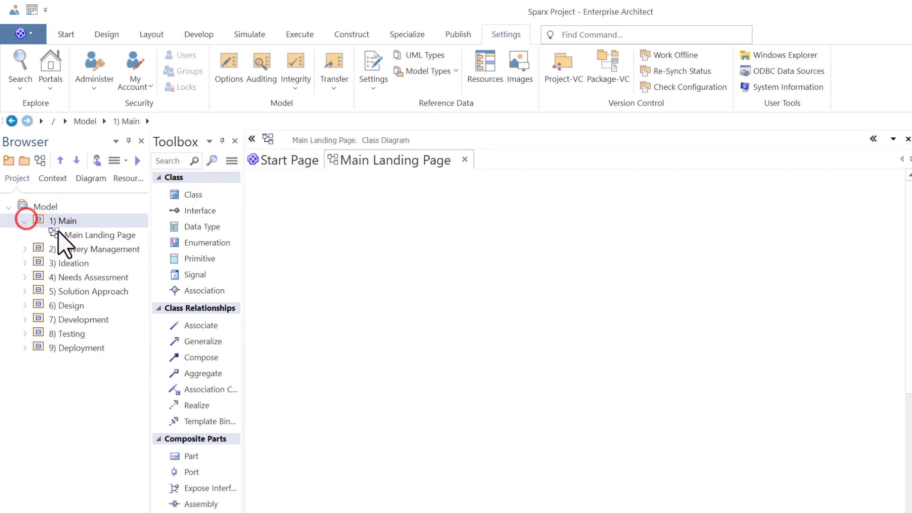
{"action": "left_click", "coordinate": [76, 235]}
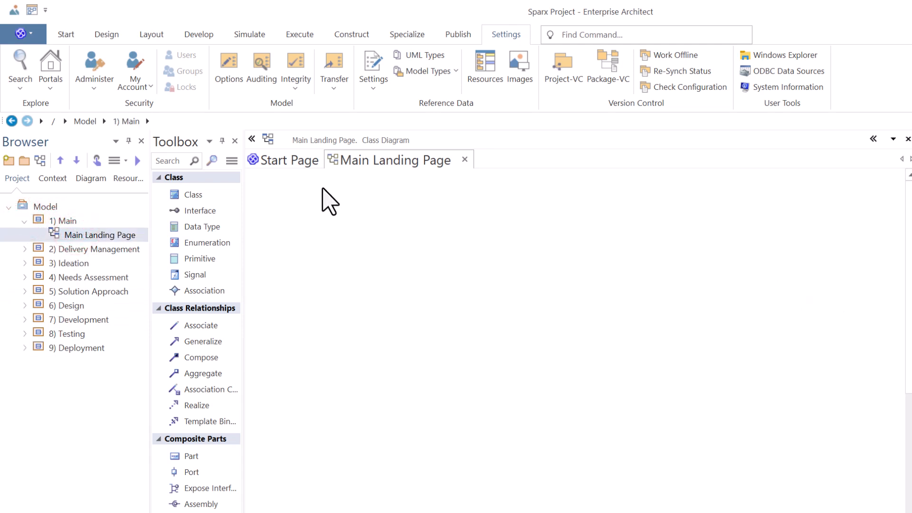
{"action": "left_click", "coordinate": [25, 248]}
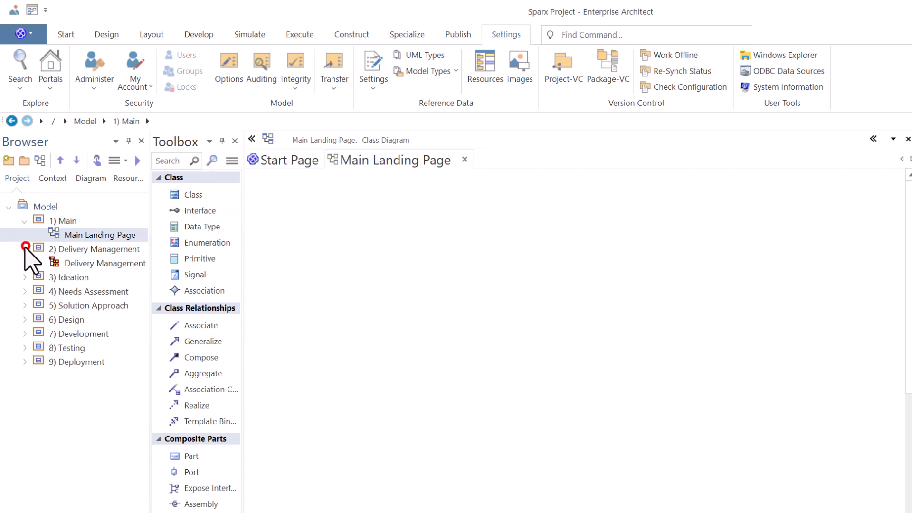
{"action": "double_click", "coordinate": [76, 264]}
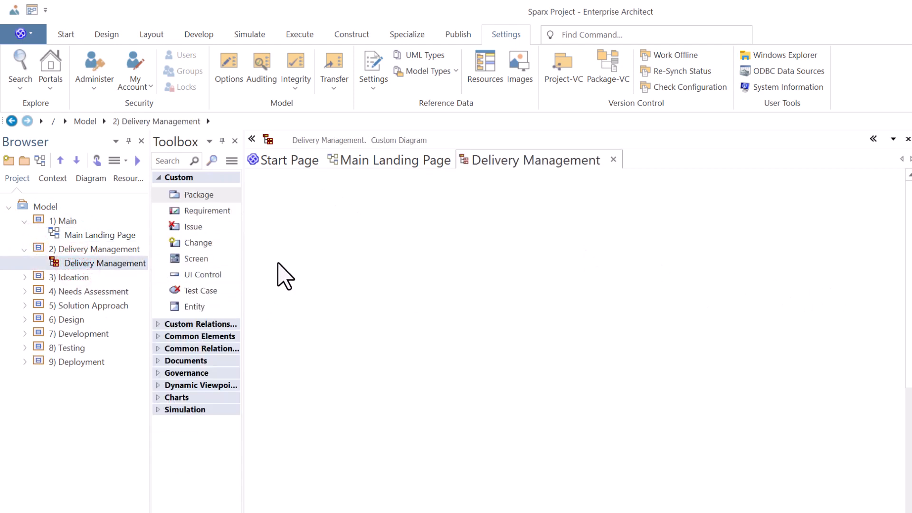
{"action": "left_click", "coordinate": [206, 194]}
{"action": "left_click", "coordinate": [211, 208]}
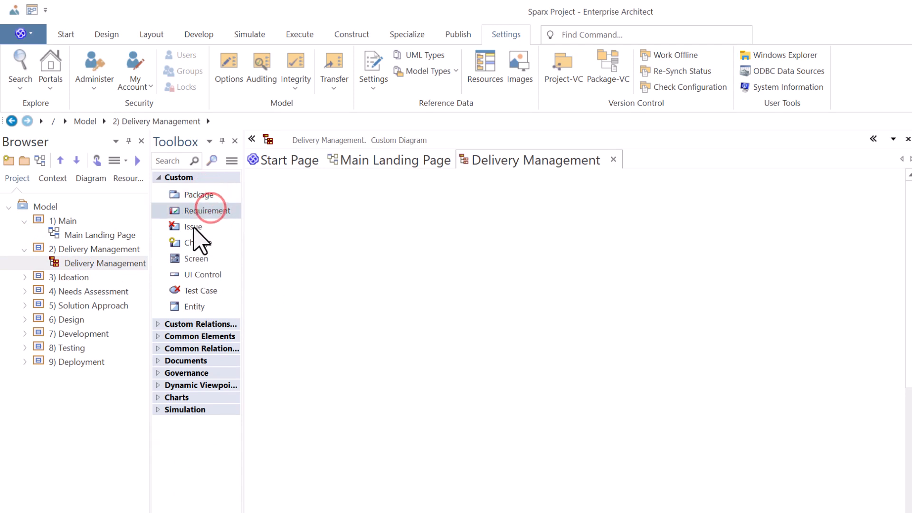
- Examine the Issue, Change, Screen, UI Control and Test Case elements offered for the Delivery Management custom diagram
{"action": "left_click", "coordinate": [195, 227]}
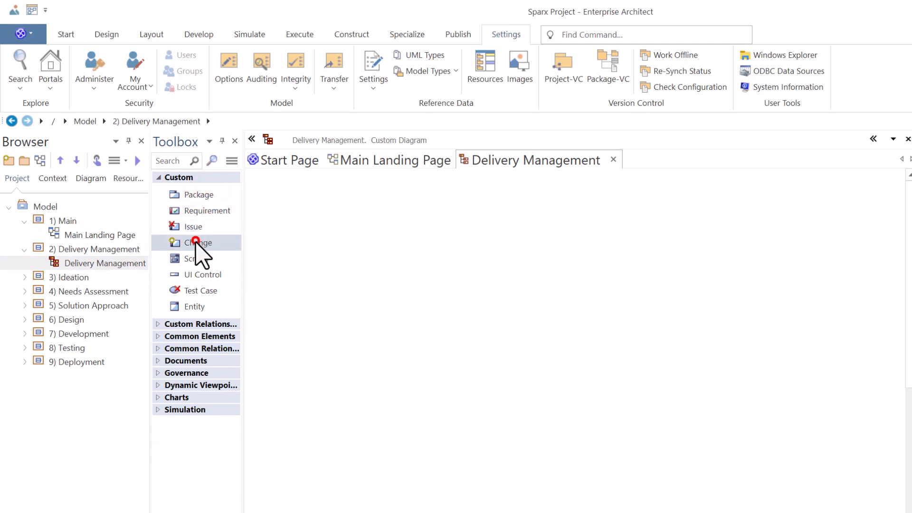
{"action": "left_click", "coordinate": [197, 243]}
{"action": "left_click", "coordinate": [198, 257]}
{"action": "left_click", "coordinate": [200, 269]}
{"action": "left_click", "coordinate": [199, 289]}
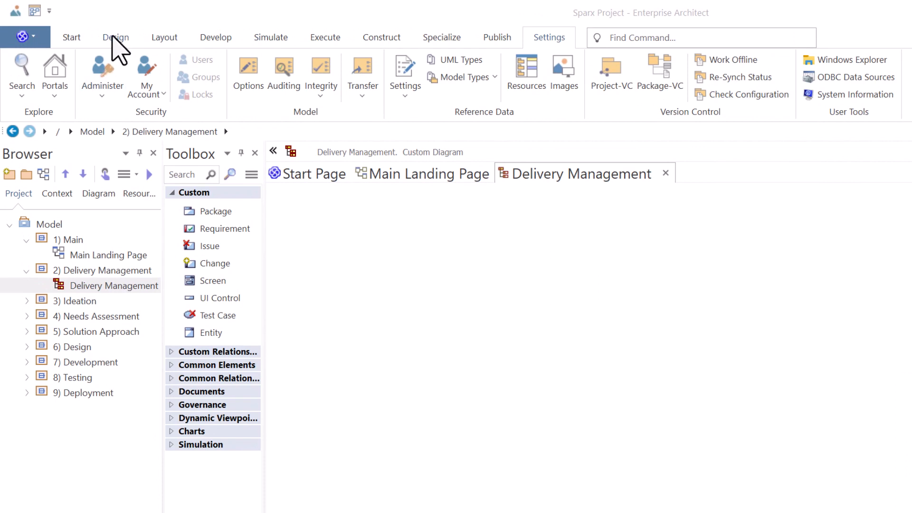
- Change the Delivery Management diagram's type to Maintenance from the Extended set
{"action": "left_click", "coordinate": [113, 38]}
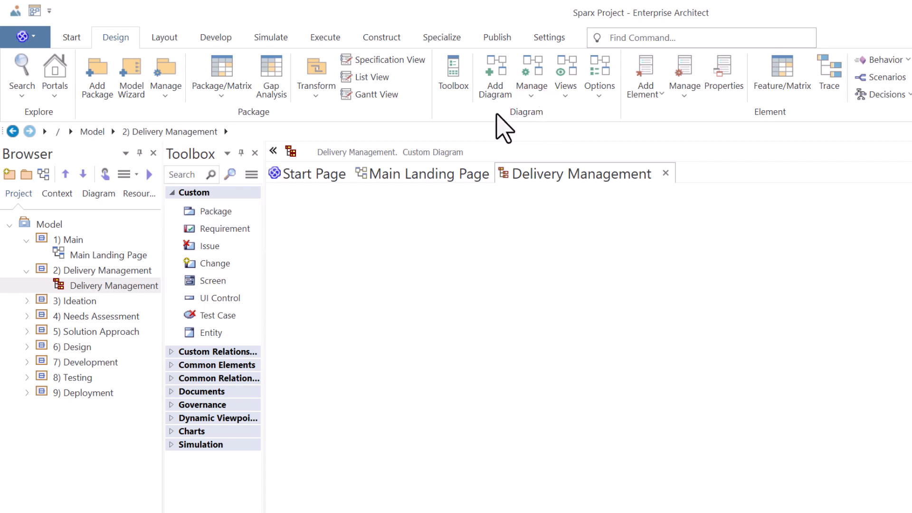
{"action": "left_click", "coordinate": [598, 99]}
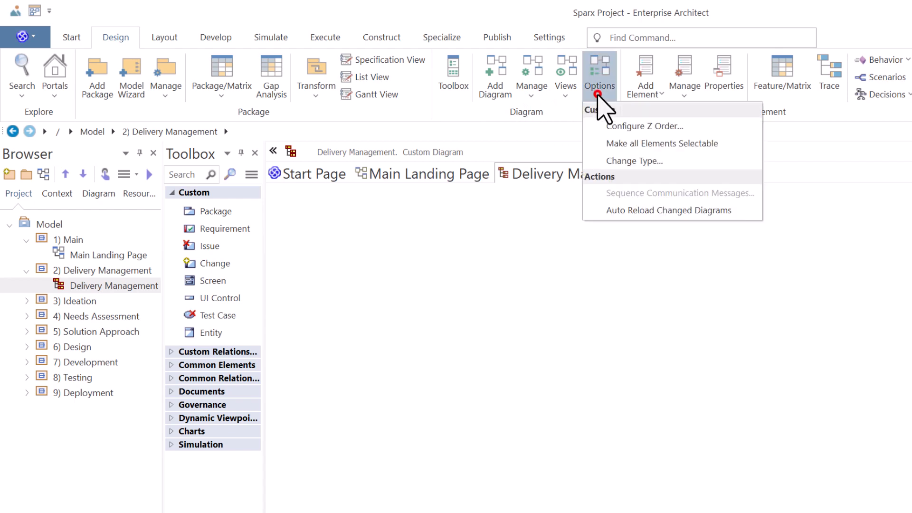
{"action": "left_click", "coordinate": [634, 161]}
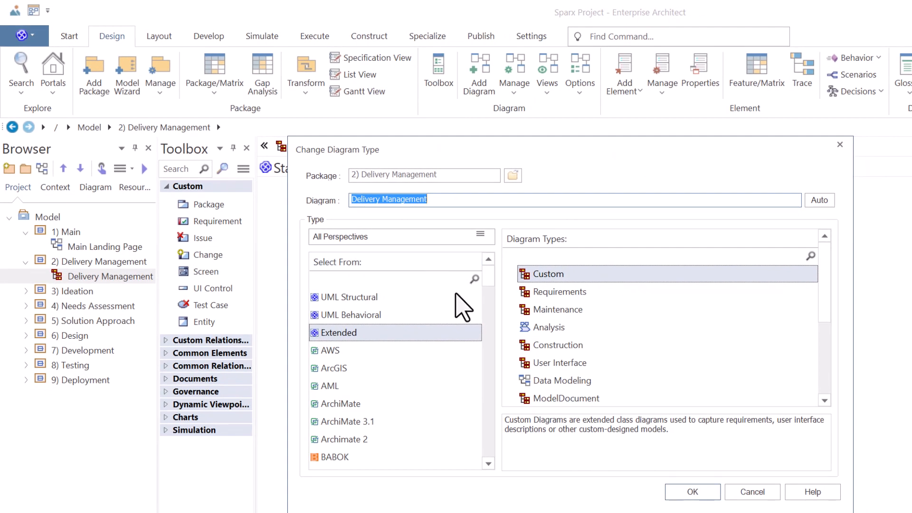
{"action": "left_click", "coordinate": [557, 310]}
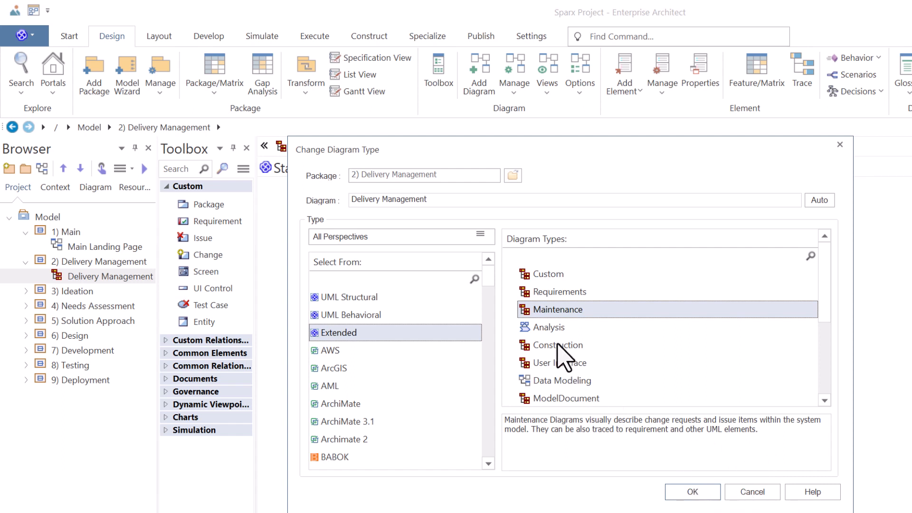
{"action": "left_click", "coordinate": [690, 494]}
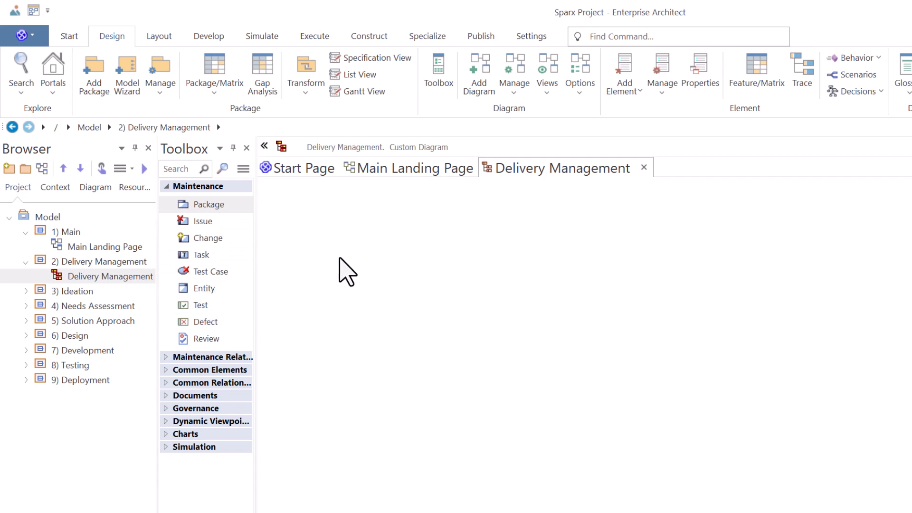
- Find the Project Management set with the filter "pro" and change the Delivery Management diagram's type to Project Management
{"action": "left_click", "coordinate": [579, 92]}
{"action": "left_click", "coordinate": [594, 155]}
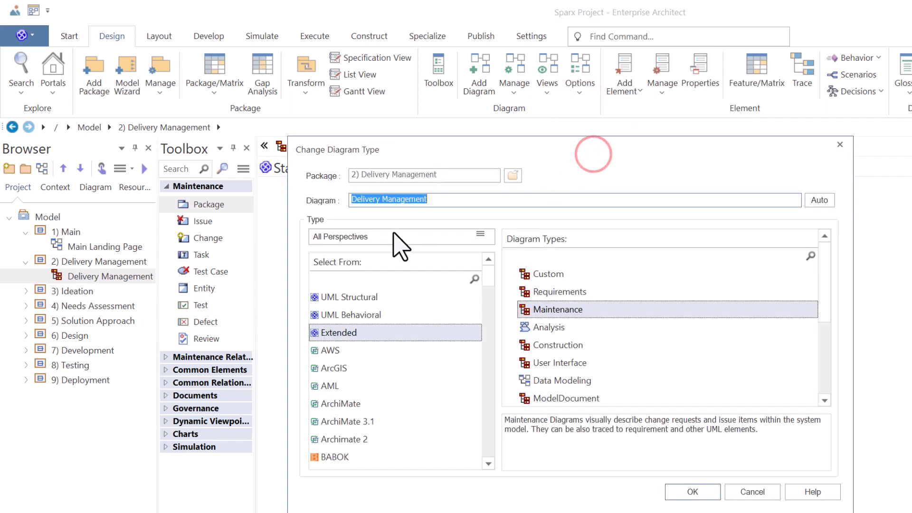
{"action": "left_click", "coordinate": [355, 278]}
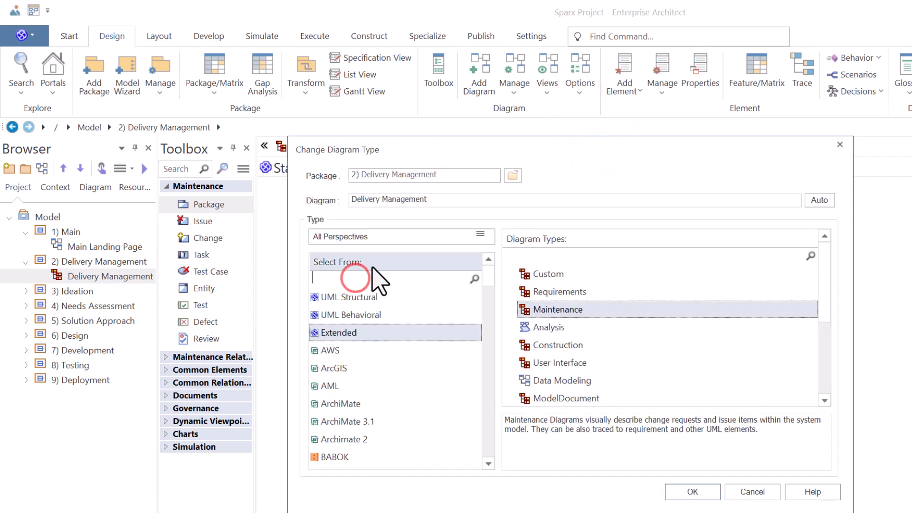
{"action": "type", "text": "pro"}
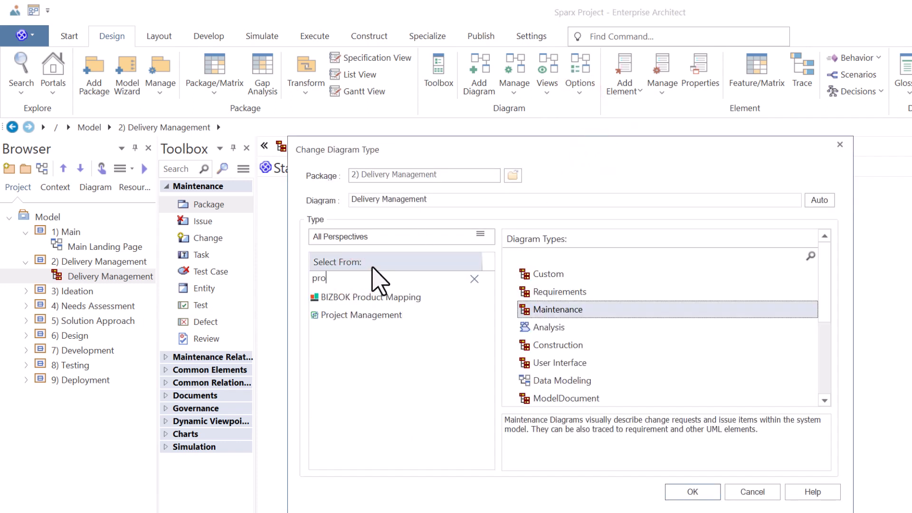
{"action": "left_click", "coordinate": [352, 315]}
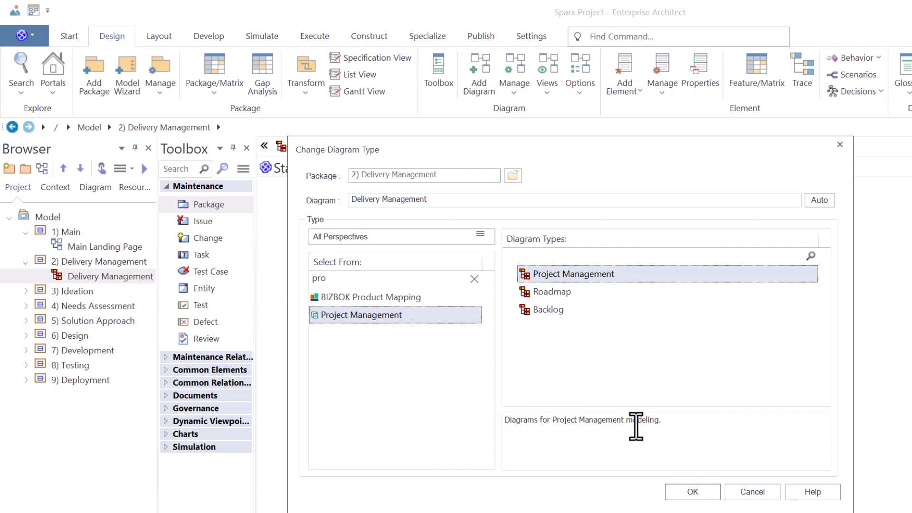
{"action": "left_click", "coordinate": [552, 292]}
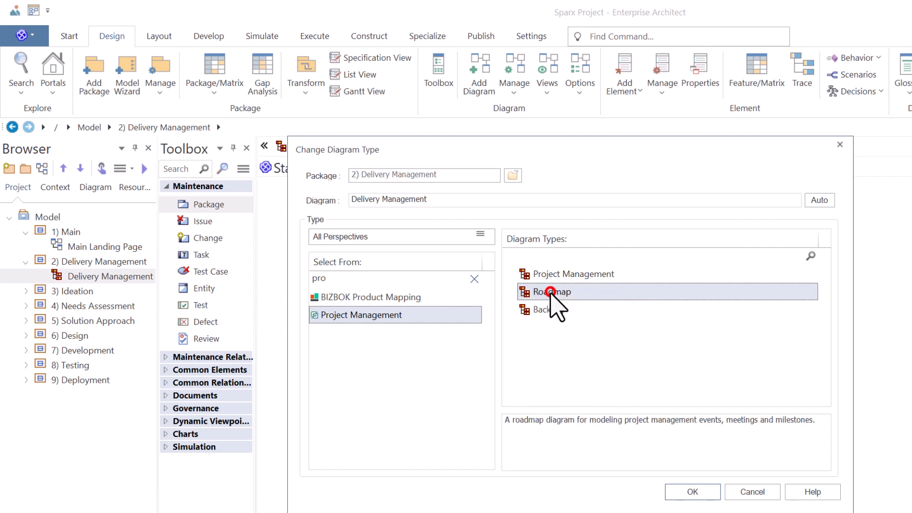
{"action": "left_click", "coordinate": [554, 309]}
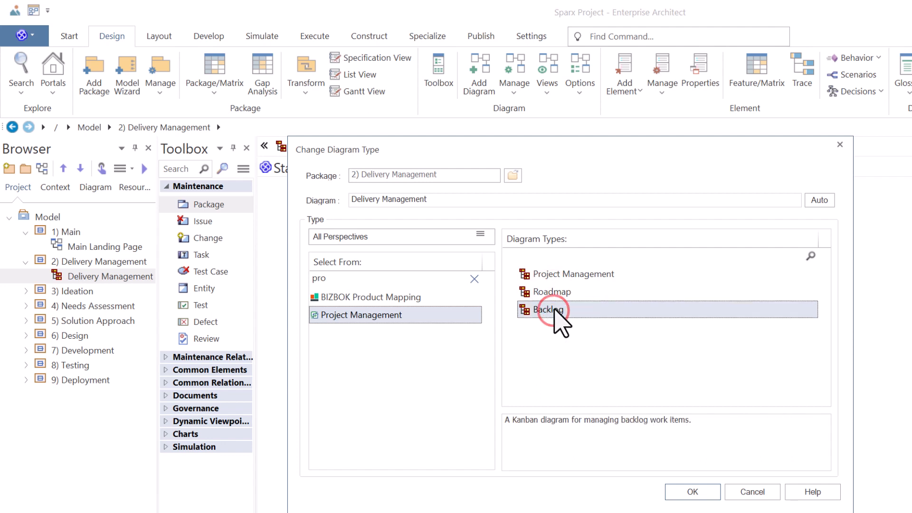
{"action": "left_click", "coordinate": [558, 275]}
{"action": "left_click", "coordinate": [693, 491]}
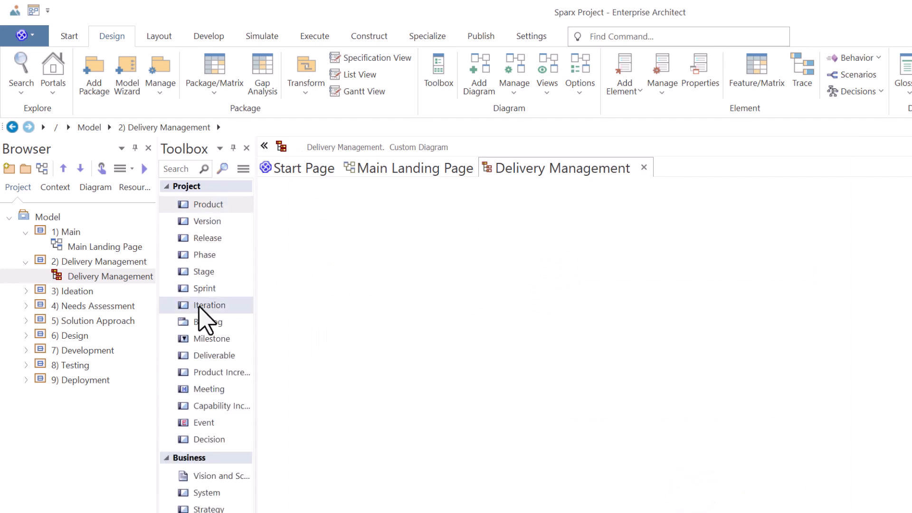
- Look through the Project Management toolbox elements for the Delivery Management diagram and collapse the Business group
{"action": "left_click", "coordinate": [442, 283]}
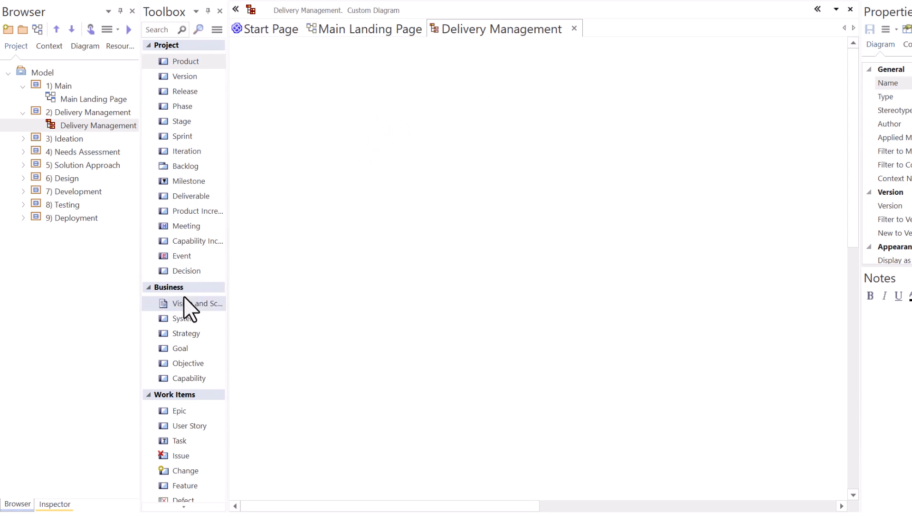
{"action": "left_click", "coordinate": [148, 287]}
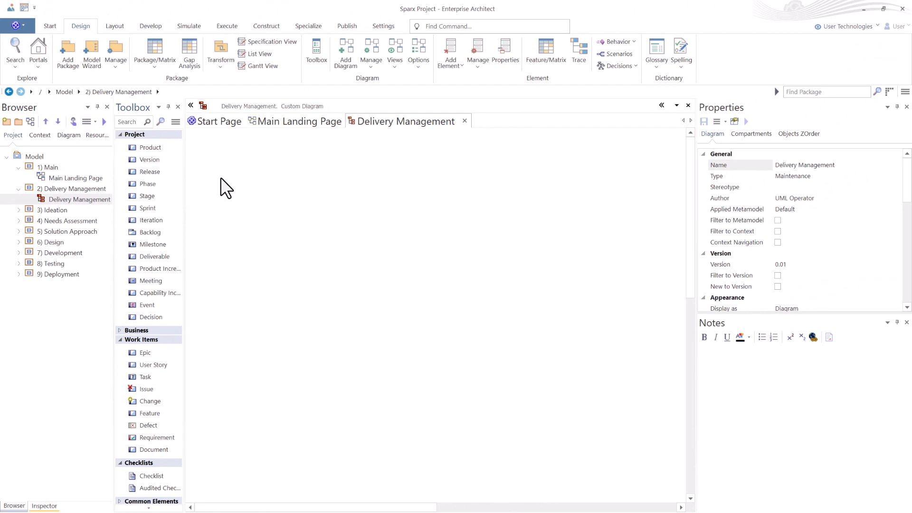
{"action": "left_click", "coordinate": [339, 177]}
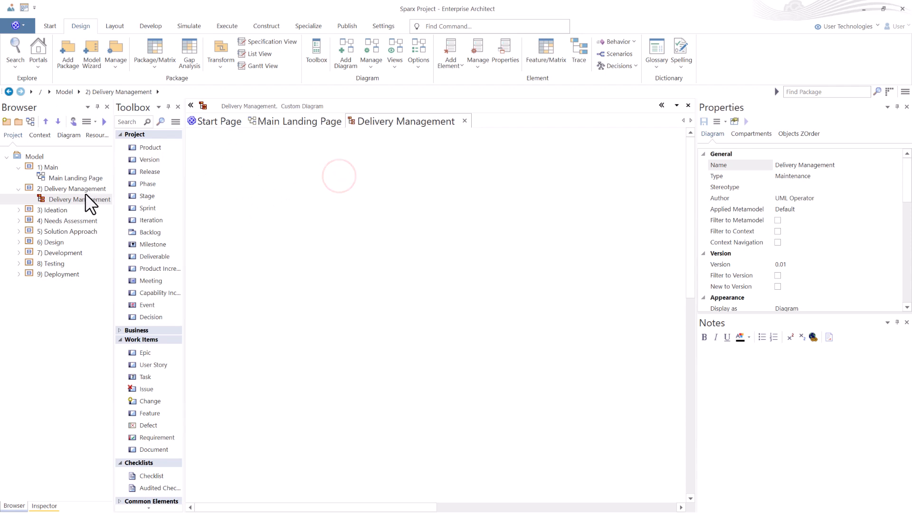
{"action": "left_click", "coordinate": [286, 166]}
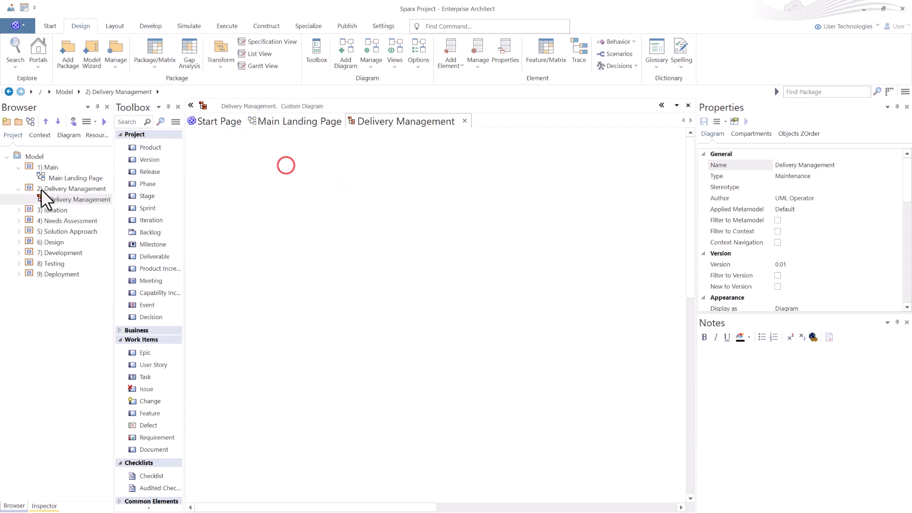
- Collapse the 1) Main and 2) Delivery Management packages, and close and reopen the Delivery Management diagram to refresh its displayed type
{"action": "left_click", "coordinate": [18, 189]}
{"action": "left_click", "coordinate": [18, 167]}
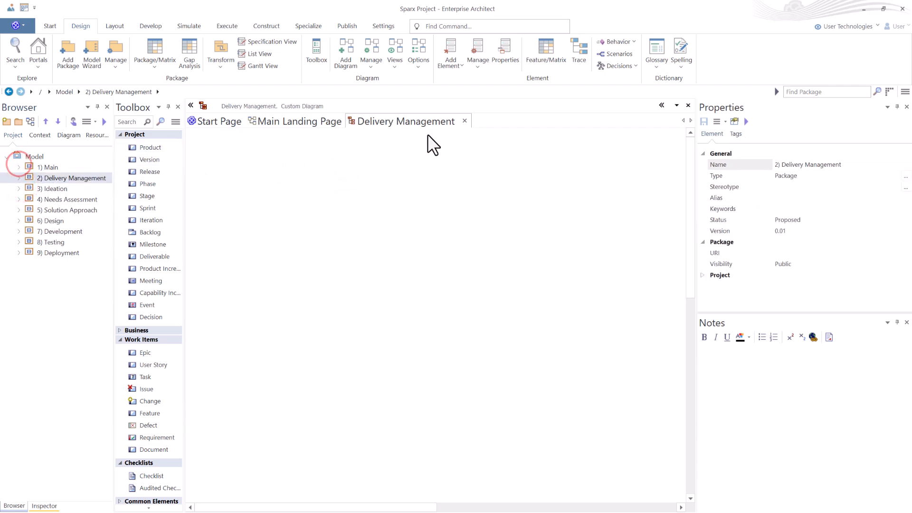
{"action": "left_click", "coordinate": [465, 121]}
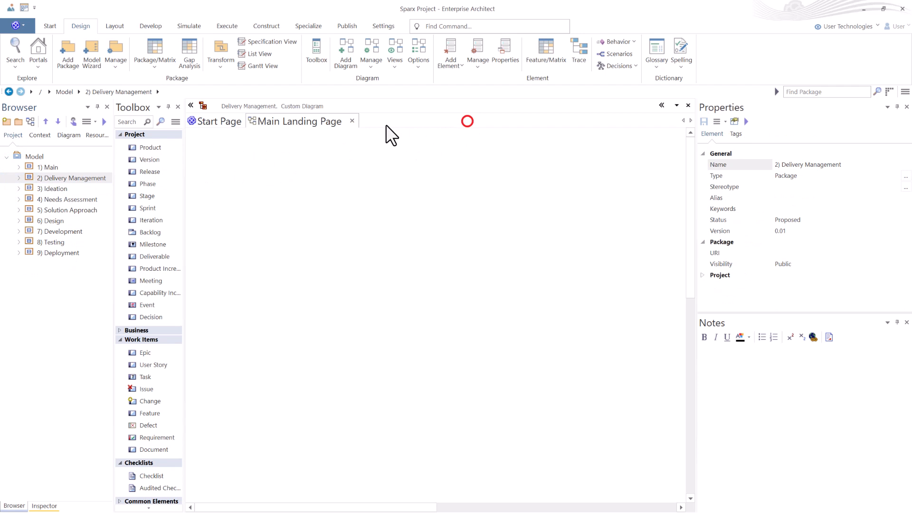
{"action": "left_click", "coordinate": [18, 178]}
{"action": "double_click", "coordinate": [52, 189]}
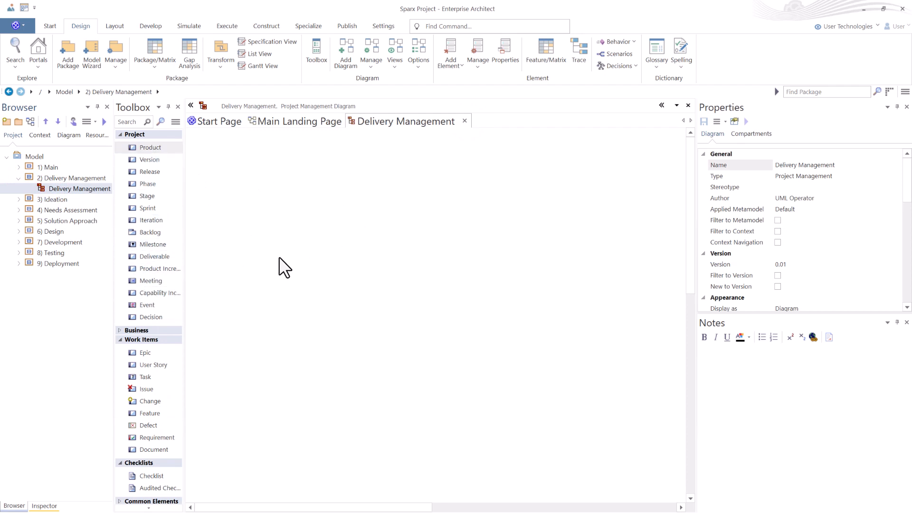
- Close the Delivery Management diagram, and open the 3) Ideation diagram to view its Requirements toolbox elements
{"action": "left_click", "coordinate": [465, 121]}
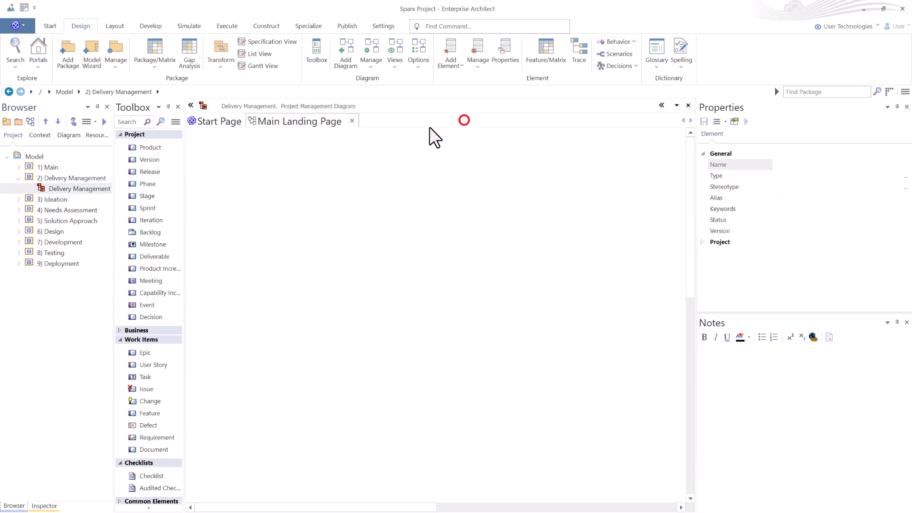
{"action": "left_click", "coordinate": [18, 178]}
{"action": "left_click", "coordinate": [19, 188]}
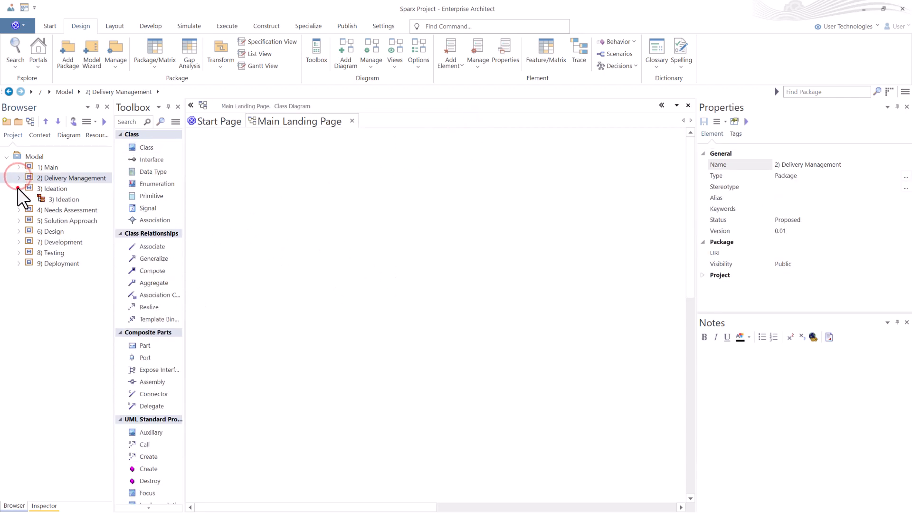
{"action": "double_click", "coordinate": [41, 197]}
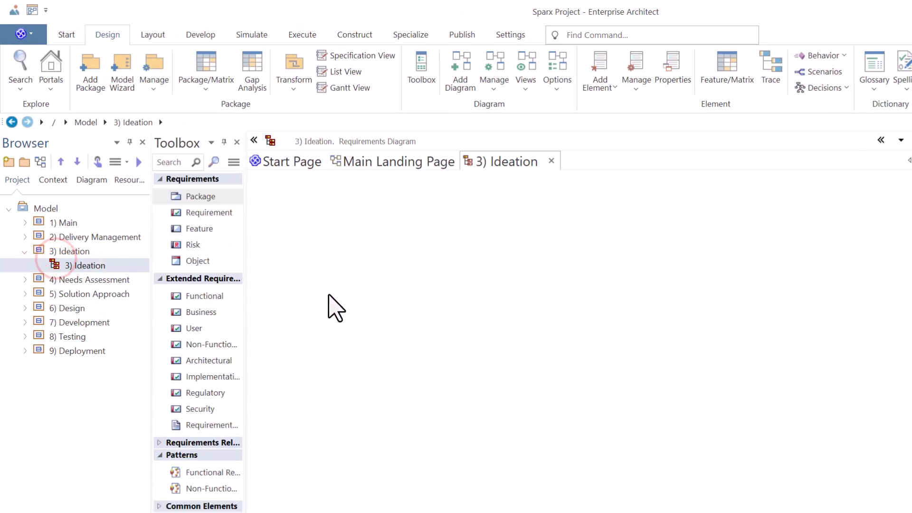
{"action": "left_click", "coordinate": [25, 251]}
- Open the 4) Needs Assessment diagram and change its type to Analysis from the Extended set
{"action": "left_click", "coordinate": [25, 266]}
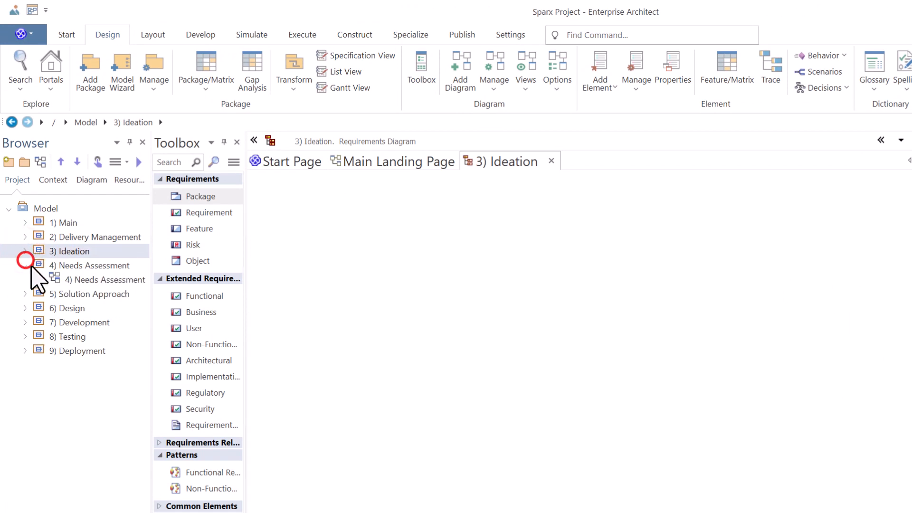
{"action": "double_click", "coordinate": [82, 280]}
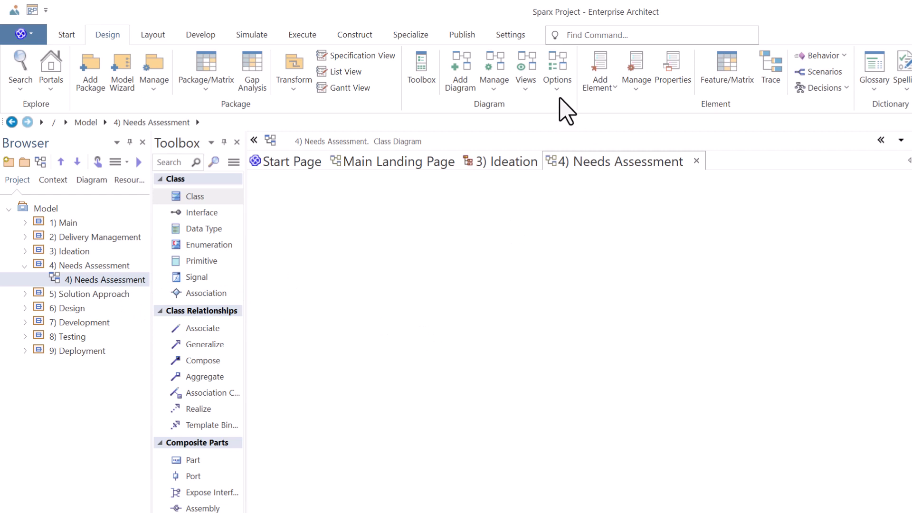
{"action": "left_click", "coordinate": [102, 35]}
{"action": "left_click", "coordinate": [556, 89]}
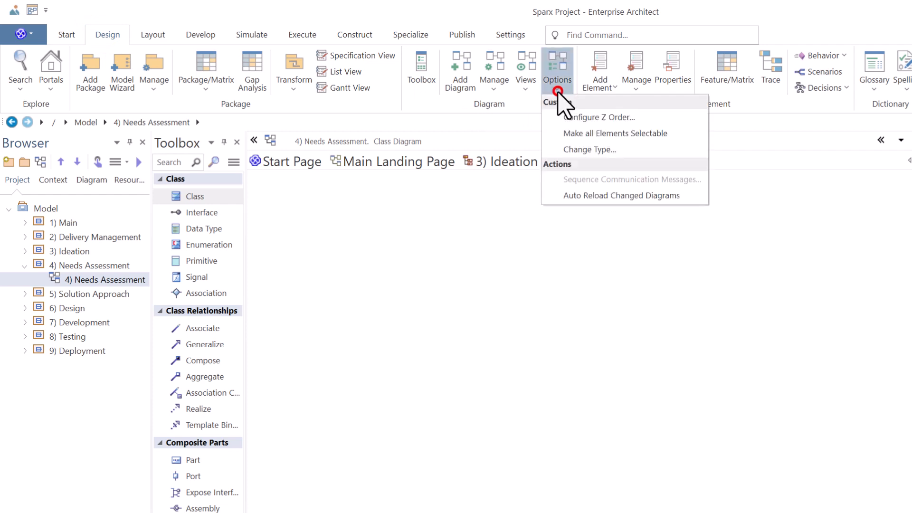
{"action": "left_click", "coordinate": [589, 148]}
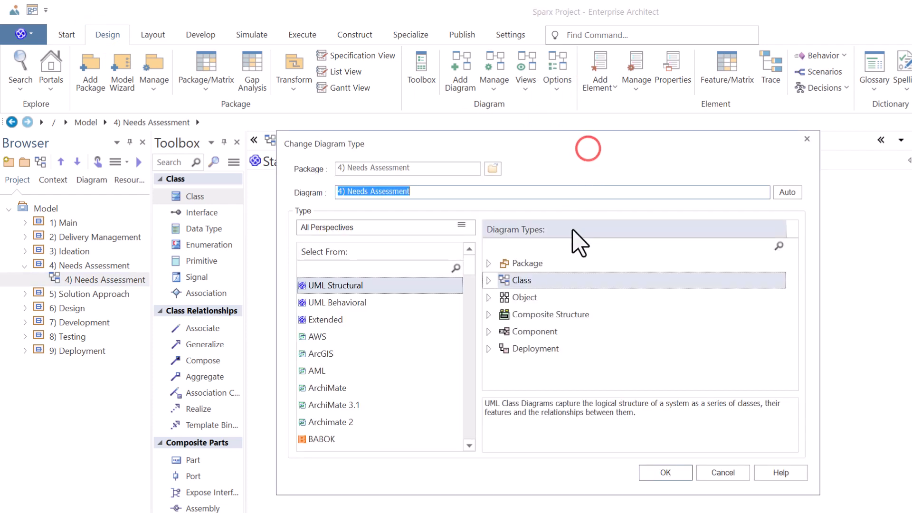
{"action": "left_click", "coordinate": [326, 317]}
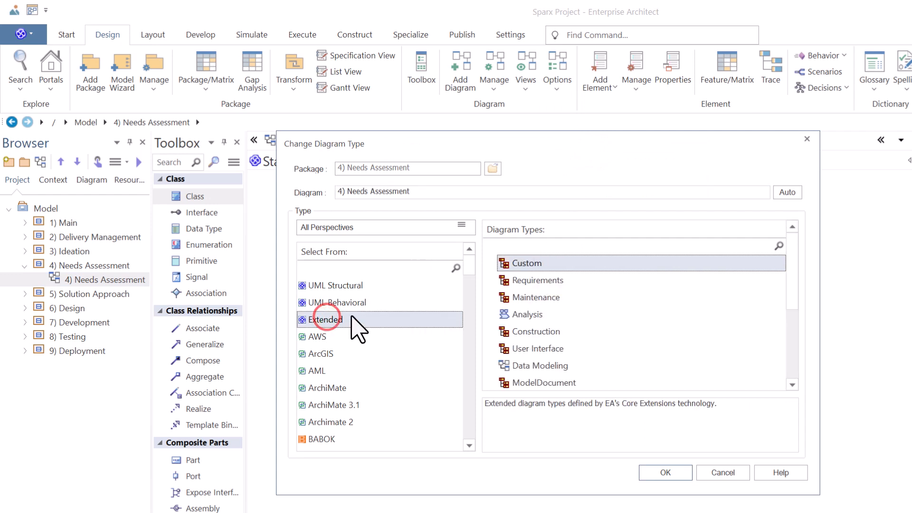
{"action": "left_click", "coordinate": [527, 314]}
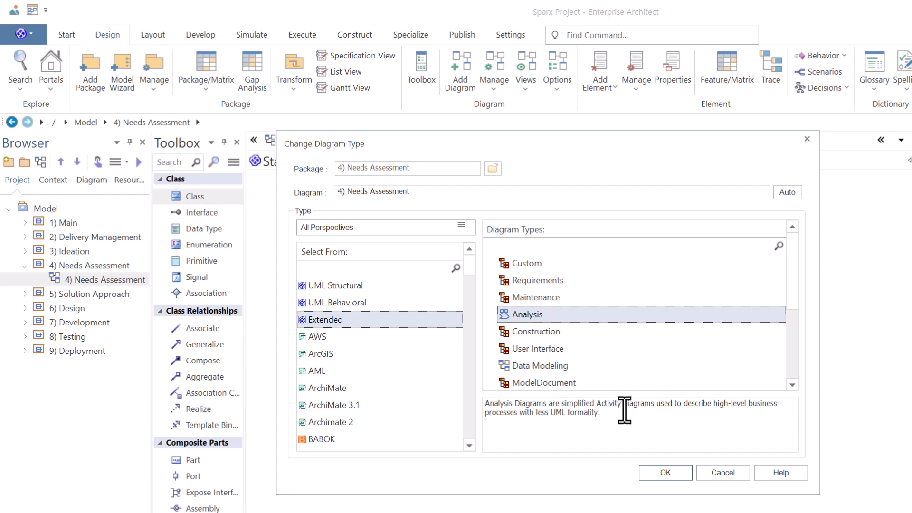
{"action": "left_click", "coordinate": [544, 329]}
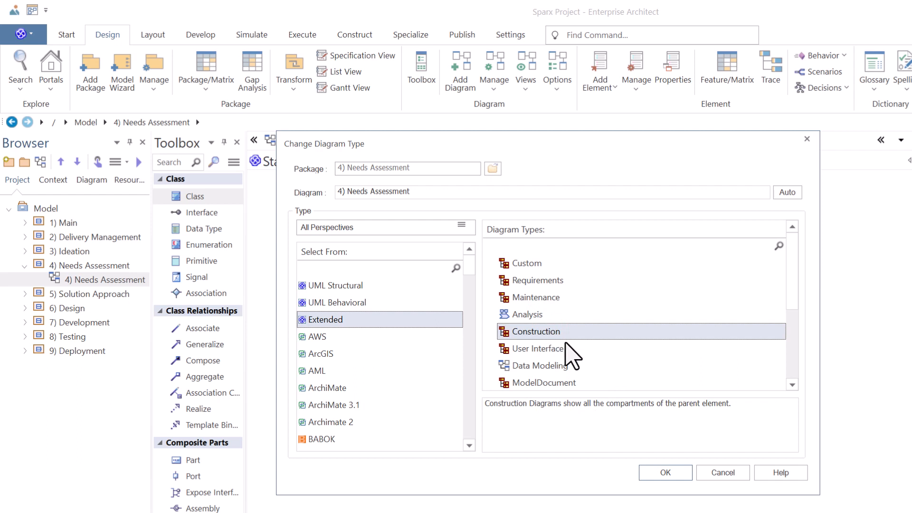
{"action": "scroll", "coordinate": [571, 354], "scroll_direction": "down", "scroll_amount": 2}
{"action": "scroll", "coordinate": [574, 354], "scroll_direction": "up", "scroll_amount": 2}
{"action": "left_click", "coordinate": [524, 313]}
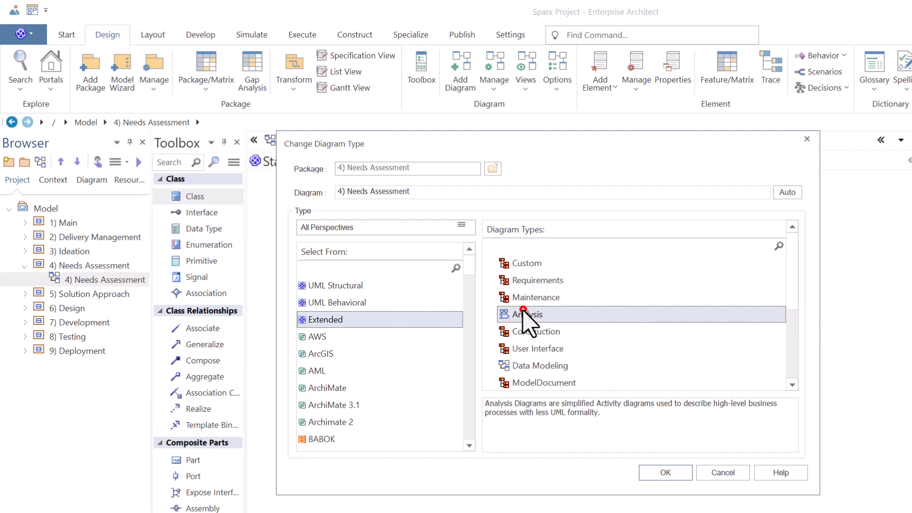
{"action": "left_click", "coordinate": [665, 472]}
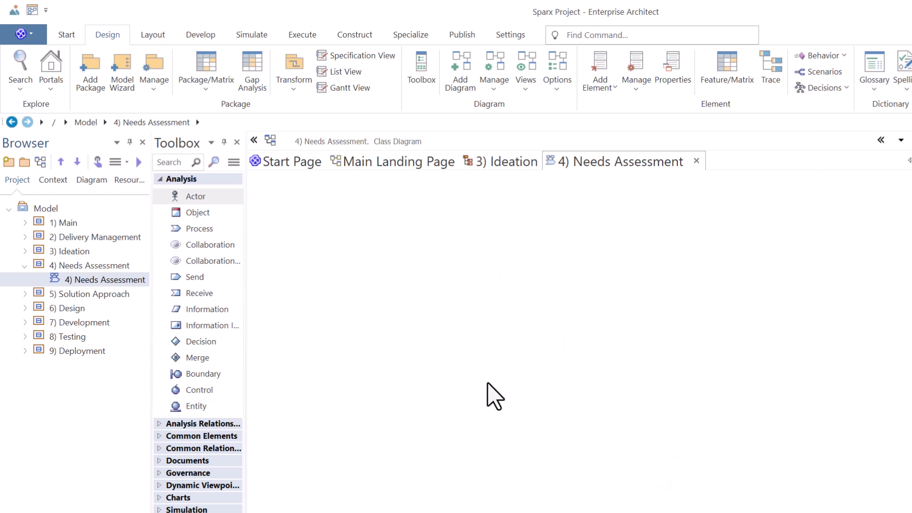
- Check the connectors in the Analysis Relationships toolbox group and collapse the group again
{"action": "left_click", "coordinate": [158, 423]}
{"action": "left_click", "coordinate": [154, 422]}
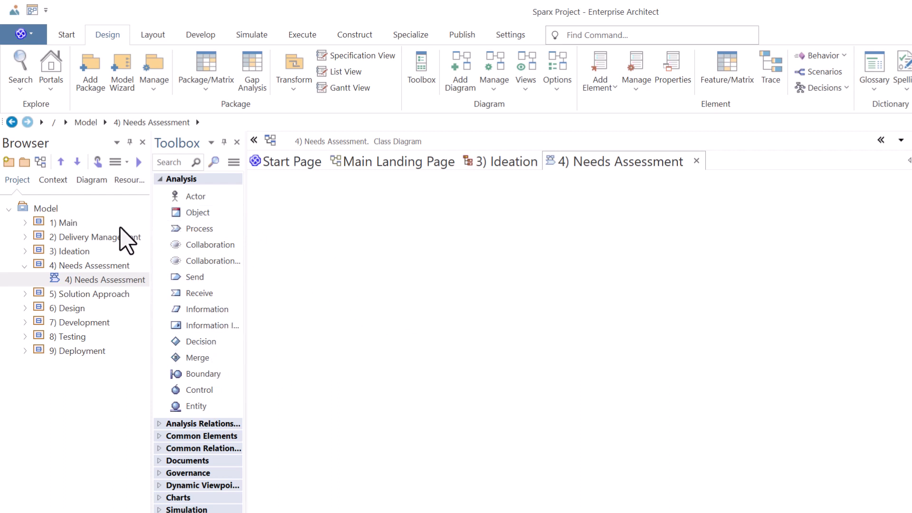
- Expand the 5) Solution Approach and 3) Ideation packages and review the Ideation, Needs Assessment and Solution Approach diagrams in the project tree
{"action": "left_click", "coordinate": [25, 293]}
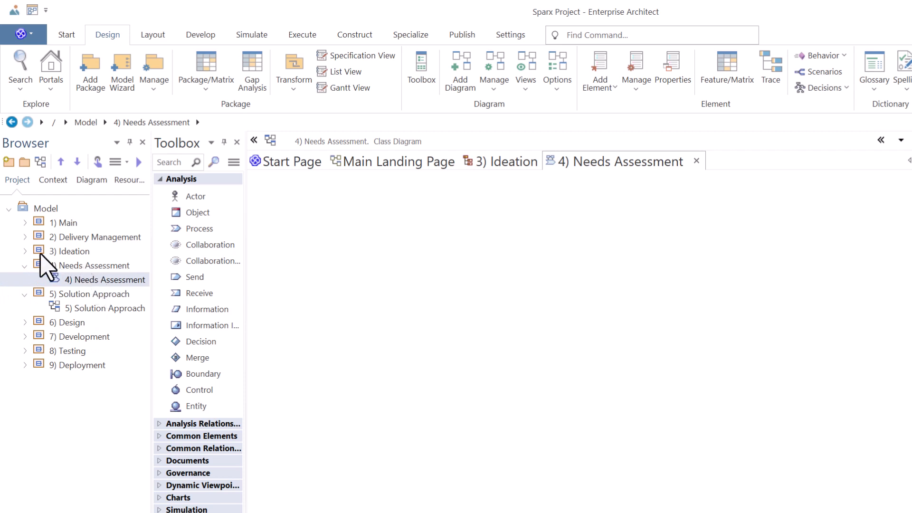
{"action": "left_click", "coordinate": [25, 250]}
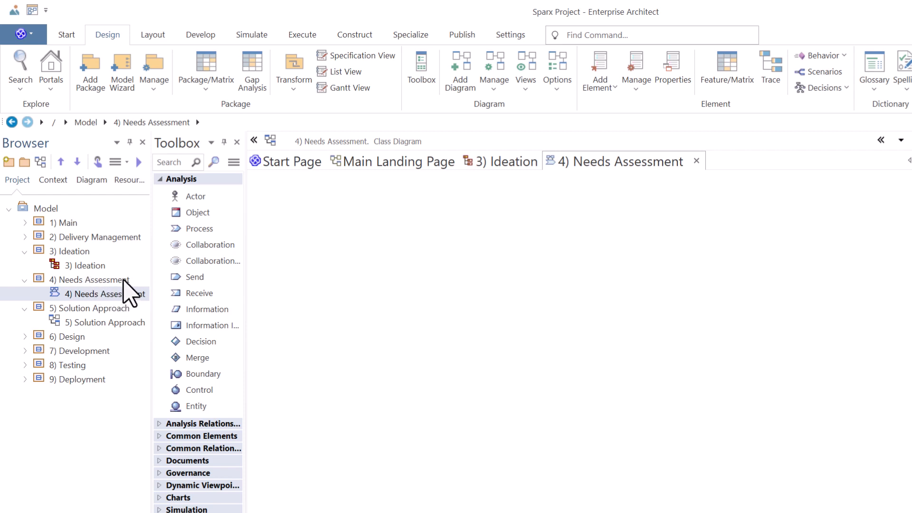
{"action": "left_click", "coordinate": [91, 266]}
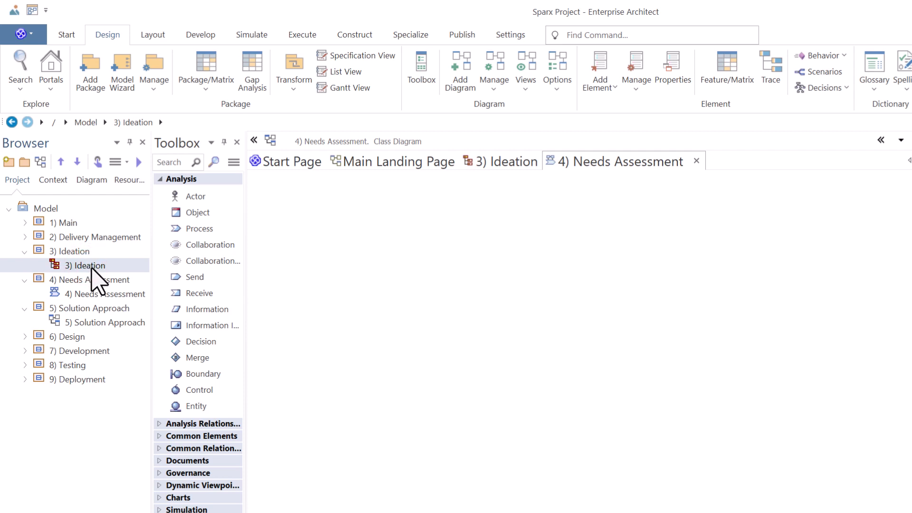
{"action": "left_click", "coordinate": [100, 293]}
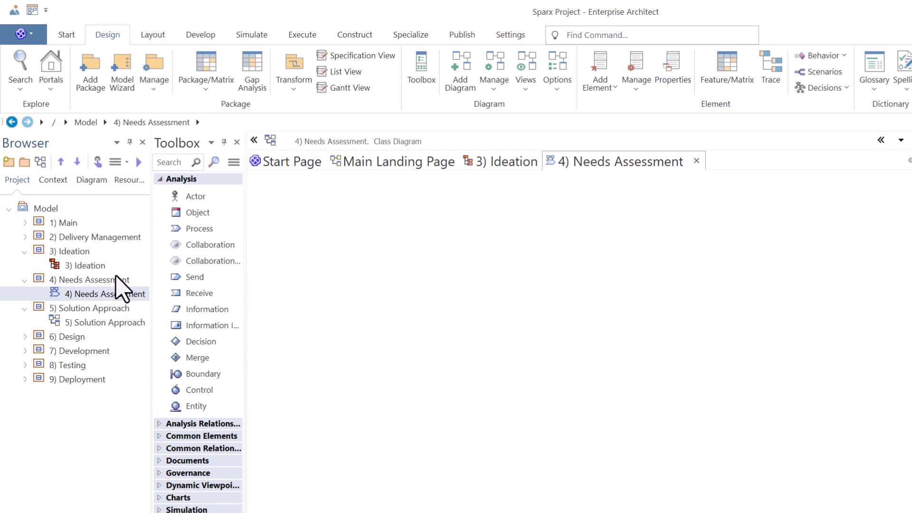
{"action": "left_click", "coordinate": [80, 279]}
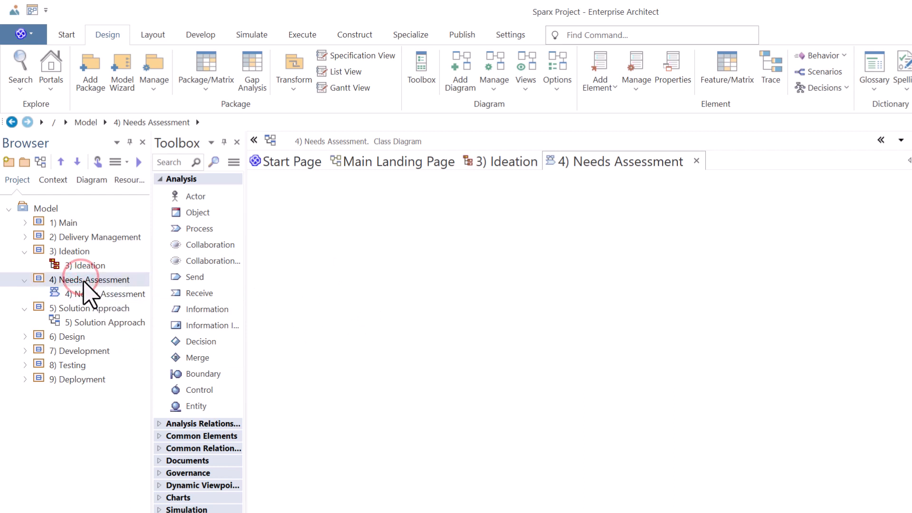
{"action": "left_click", "coordinate": [93, 309]}
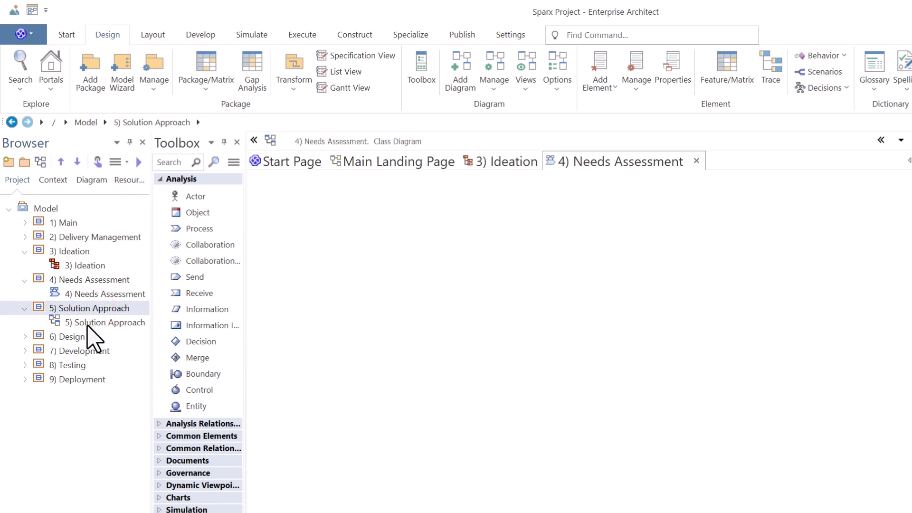
{"action": "left_click", "coordinate": [88, 325]}
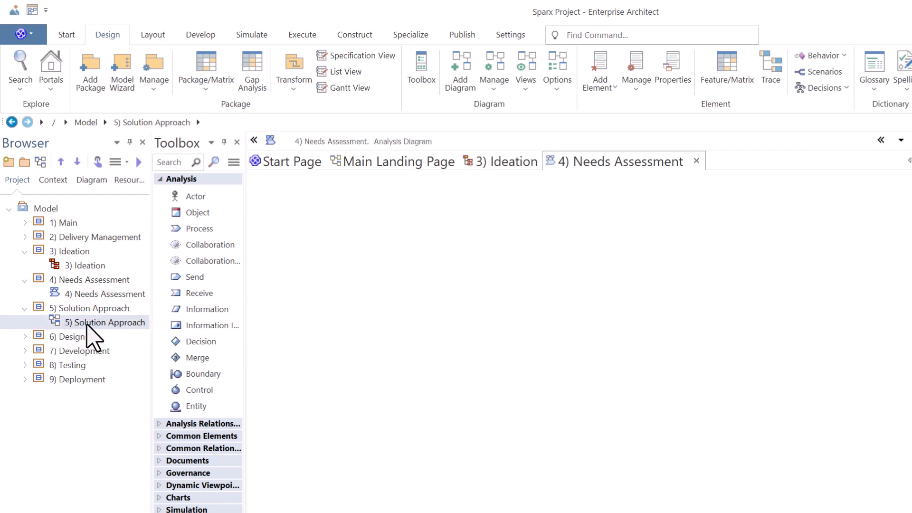
{"action": "left_click", "coordinate": [90, 265]}
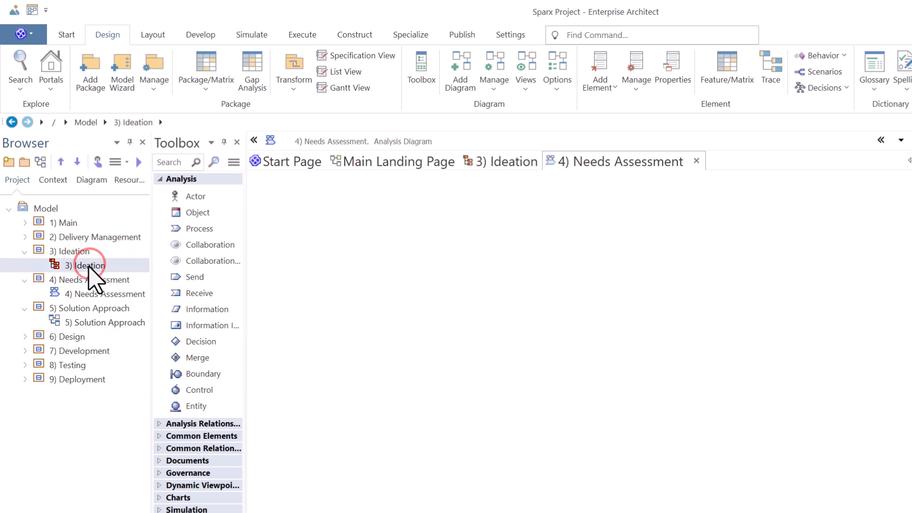
{"action": "left_click", "coordinate": [82, 292]}
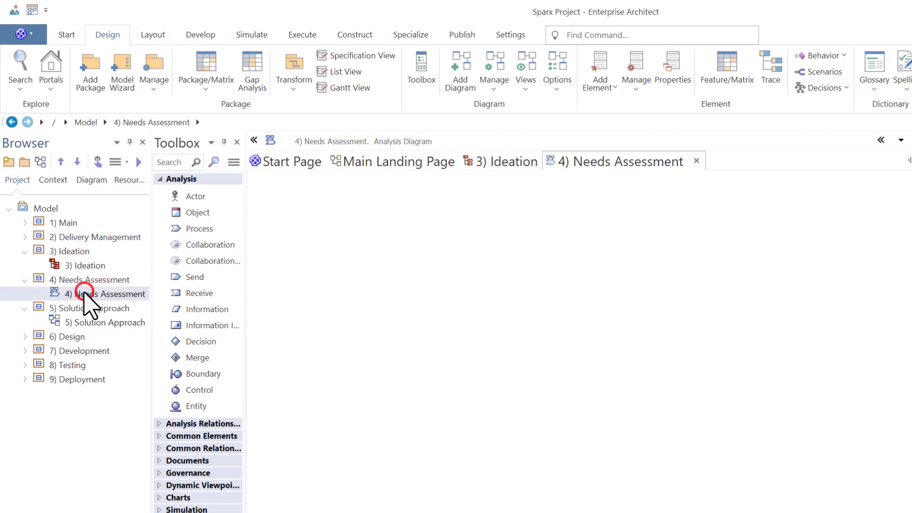
{"action": "left_click", "coordinate": [76, 321]}
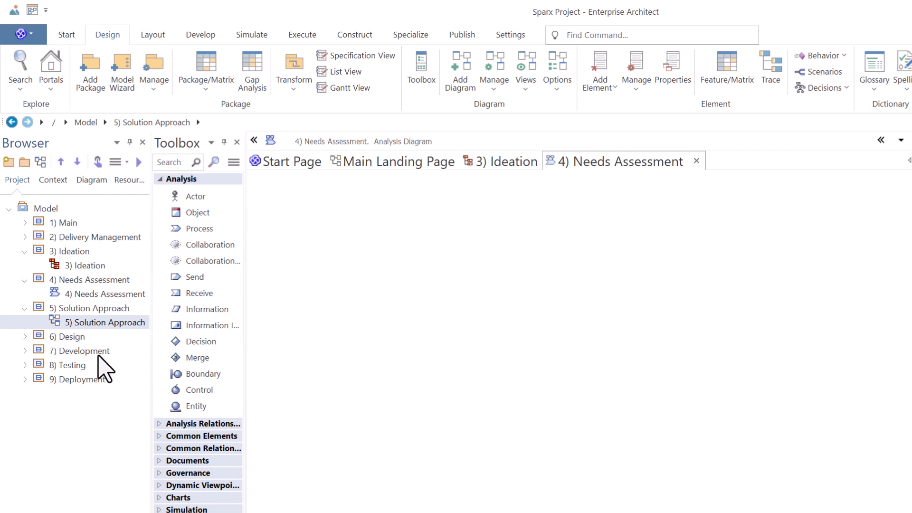
- Expand the 6) Design package and compare its diagram with the Ideation and Solution Approach diagrams in the project tree
{"action": "left_click", "coordinate": [24, 336]}
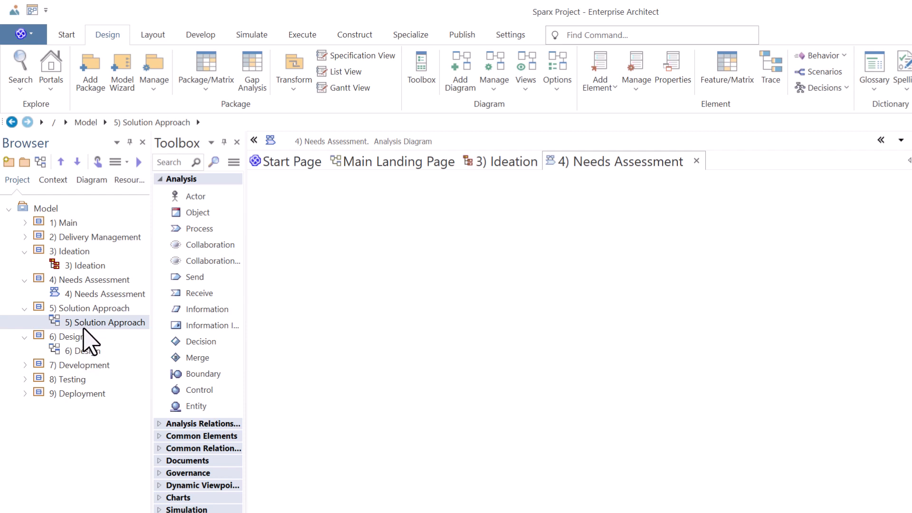
{"action": "left_click", "coordinate": [86, 266]}
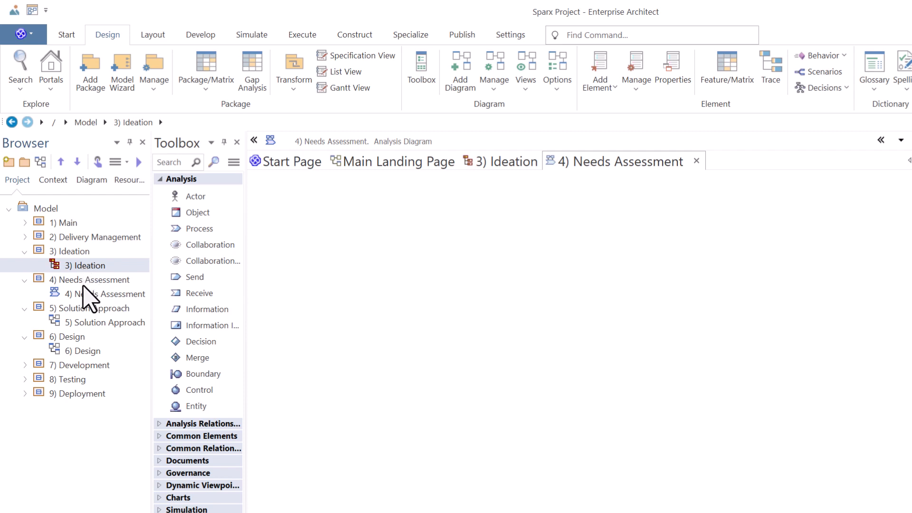
{"action": "left_click", "coordinate": [75, 321]}
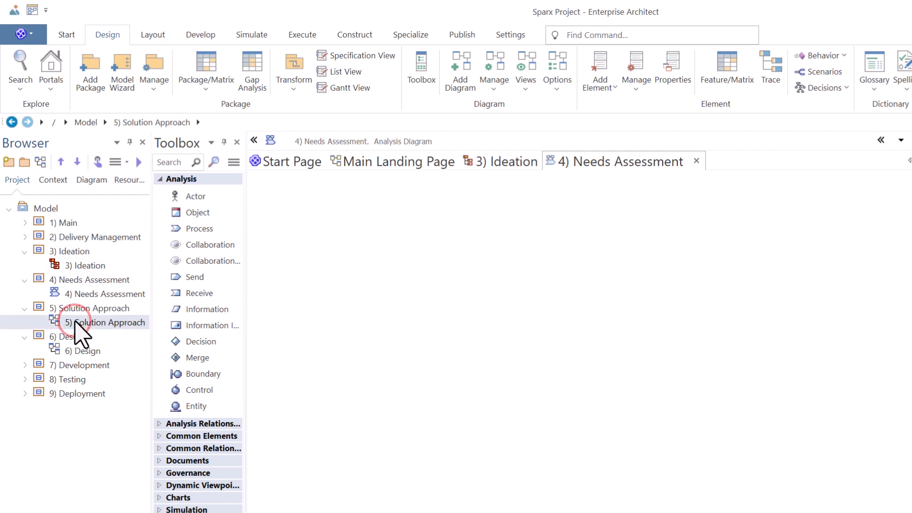
{"action": "left_click", "coordinate": [88, 265]}
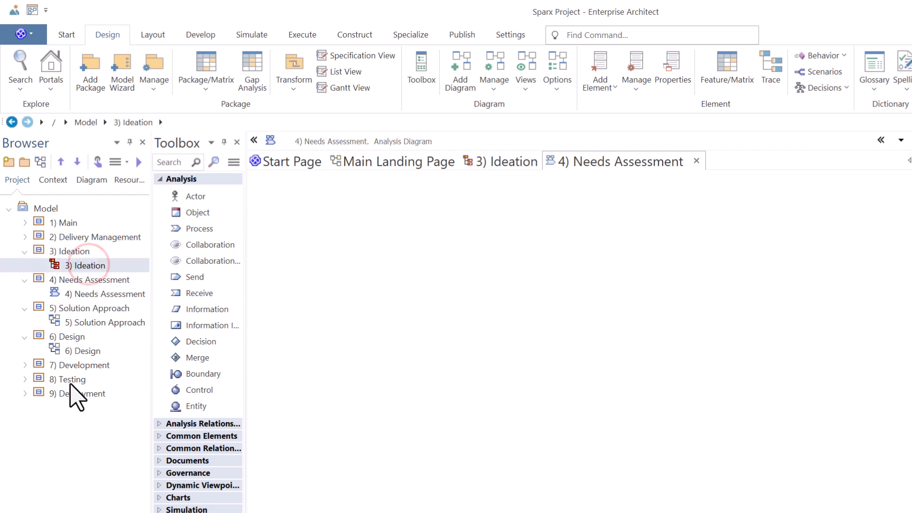
{"action": "left_click", "coordinate": [84, 352]}
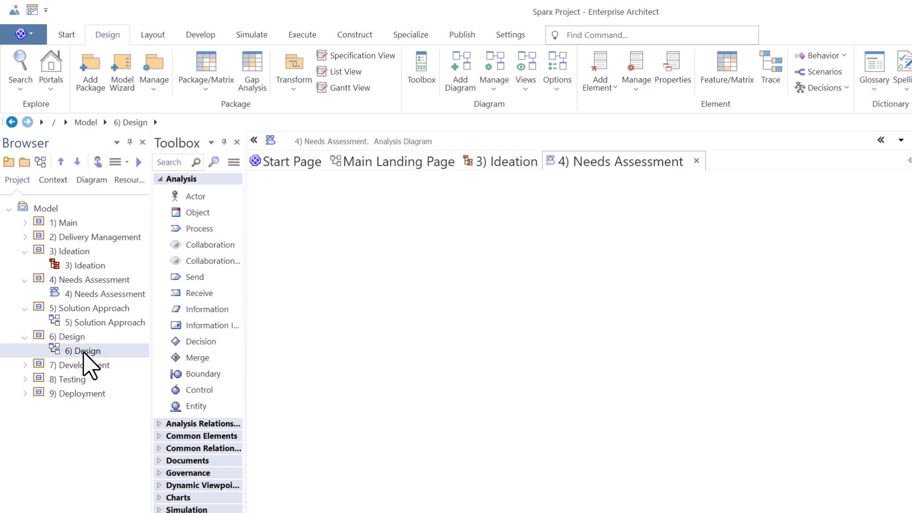
- Review the Solution Approach, Ideation, Design and Development diagrams in the project tree, expanding the 7) Development package
{"action": "left_click", "coordinate": [85, 323]}
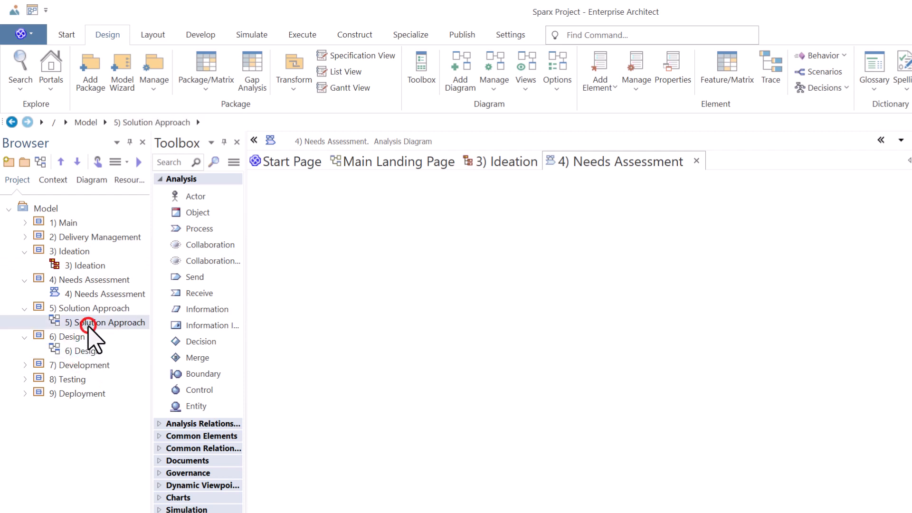
{"action": "left_click", "coordinate": [85, 264]}
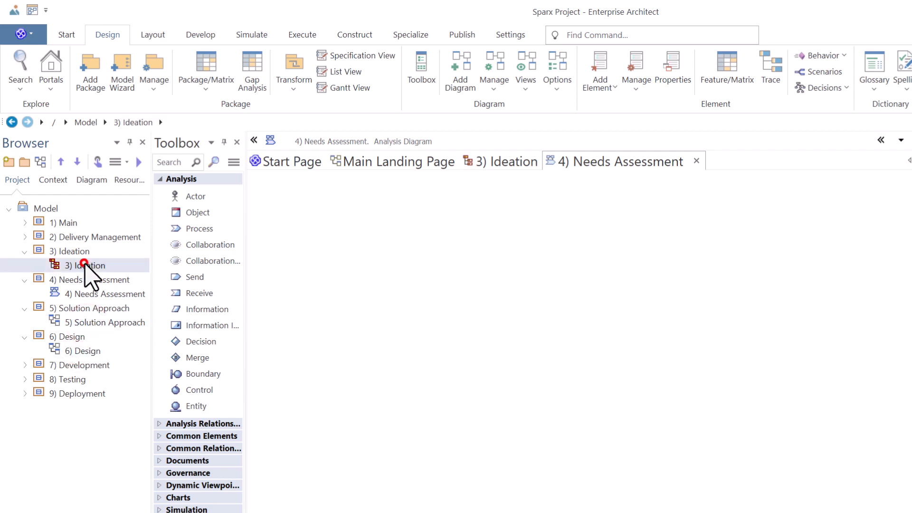
{"action": "left_click", "coordinate": [25, 365]}
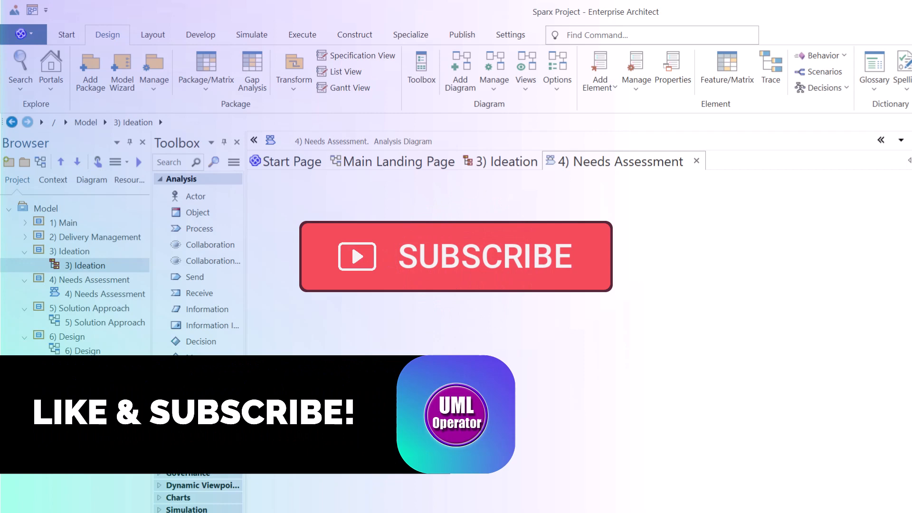
{"action": "left_click", "coordinate": [86, 379]}
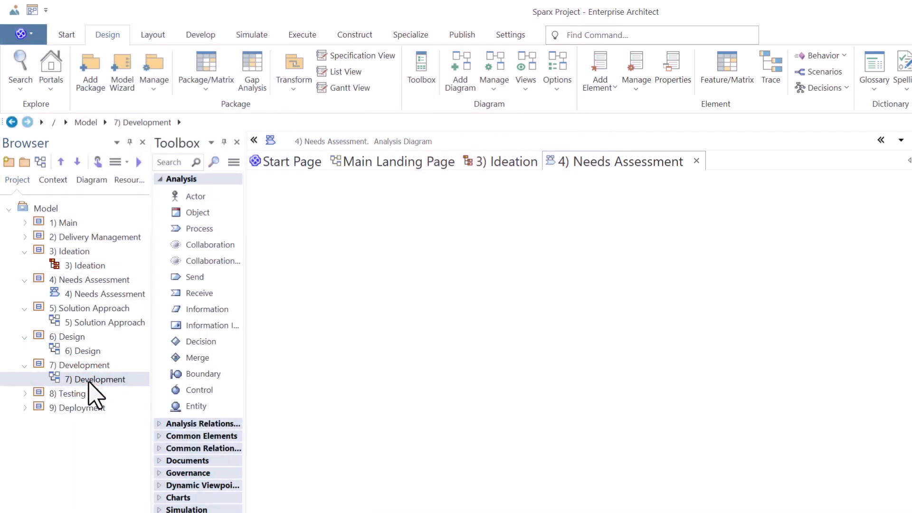
{"action": "left_click", "coordinate": [85, 350]}
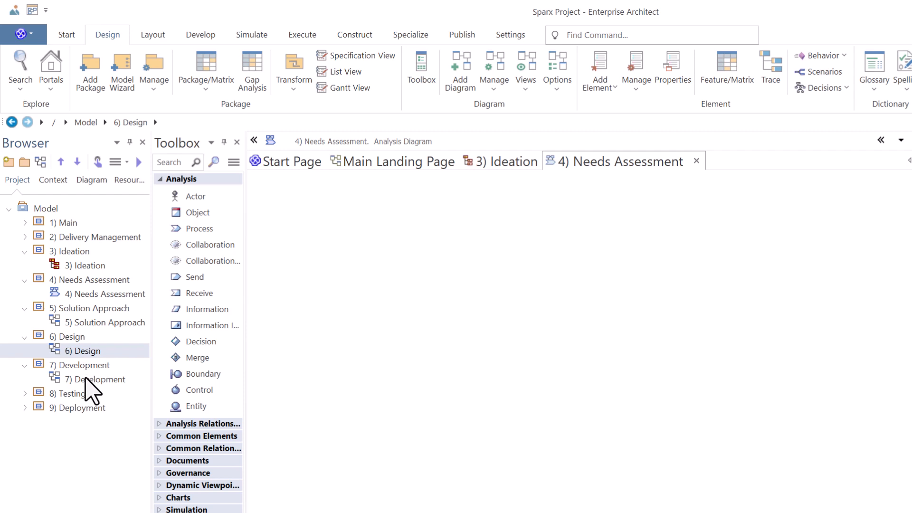
{"action": "left_click", "coordinate": [86, 379]}
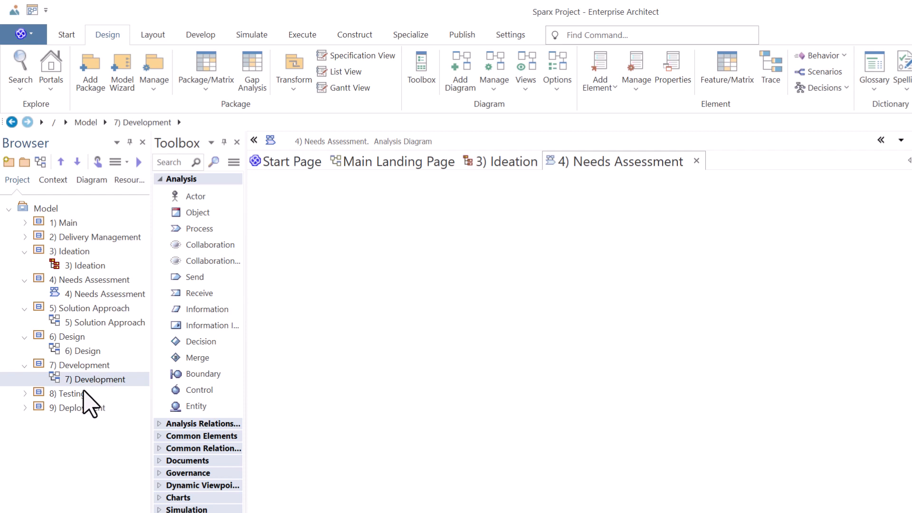
- Expand the 8) Testing and 9) Deployment packages to view the diagrams they contain
{"action": "left_click", "coordinate": [69, 395]}
{"action": "left_click", "coordinate": [26, 394]}
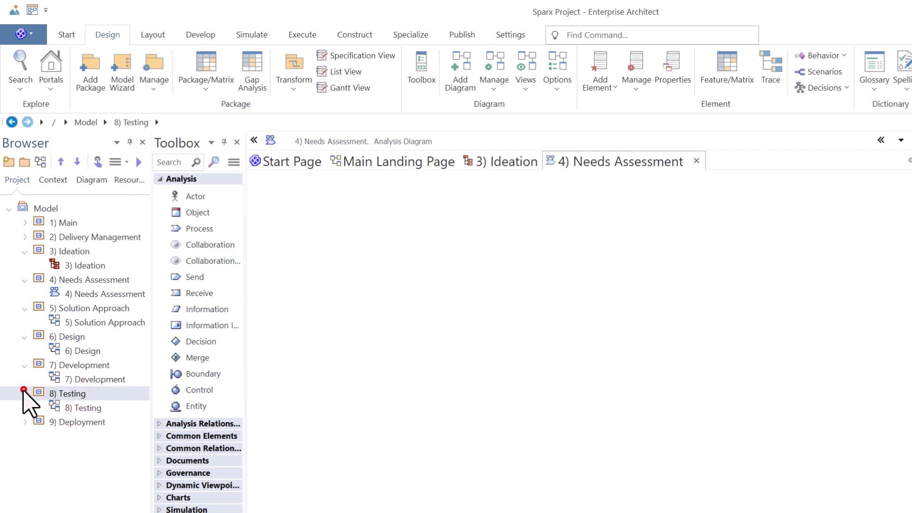
{"action": "left_click", "coordinate": [24, 422]}
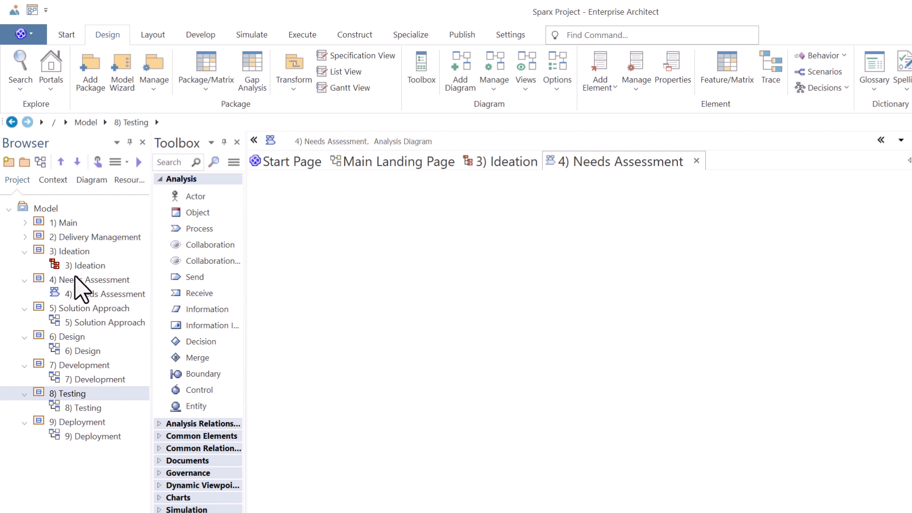
- Collapse the packages from 3) Ideation through 9) Deployment in the project tree
{"action": "left_click", "coordinate": [24, 251]}
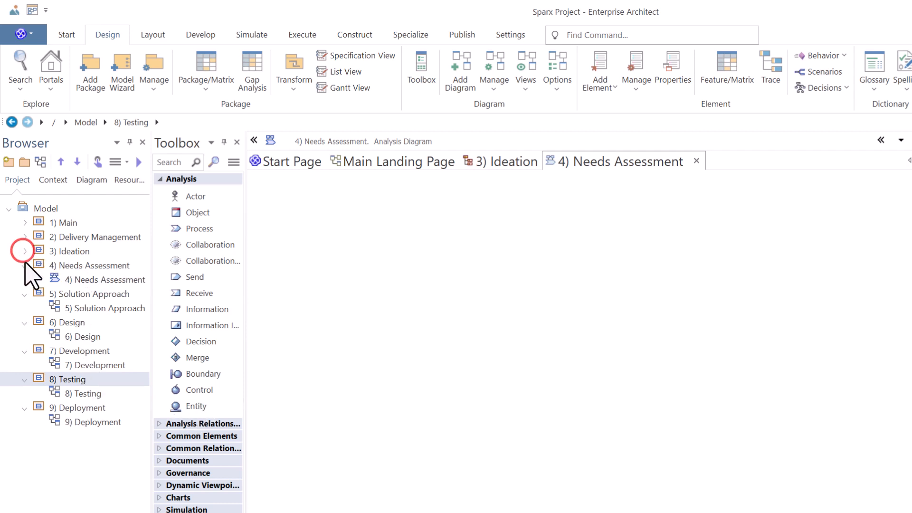
{"action": "left_click", "coordinate": [24, 266]}
{"action": "left_click", "coordinate": [24, 280]}
{"action": "left_click", "coordinate": [25, 294]}
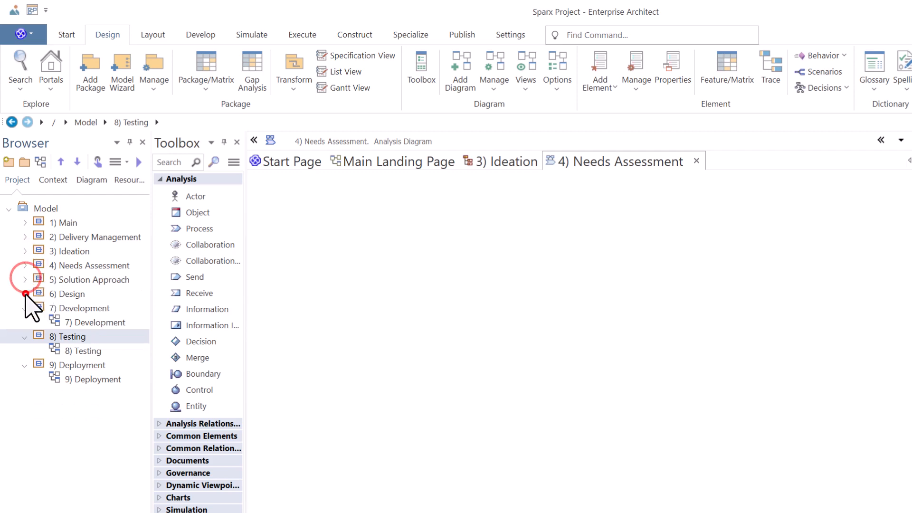
{"action": "left_click", "coordinate": [24, 308]}
{"action": "left_click", "coordinate": [24, 322]}
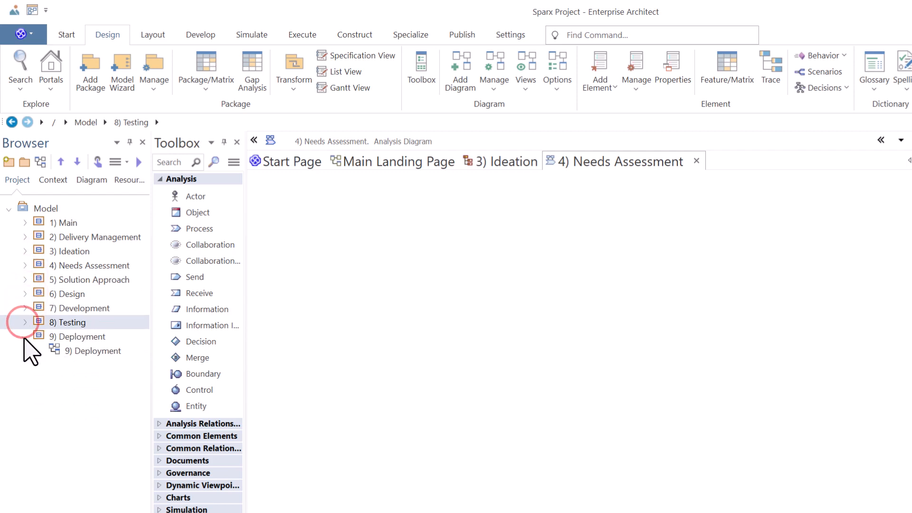
{"action": "left_click", "coordinate": [24, 336]}
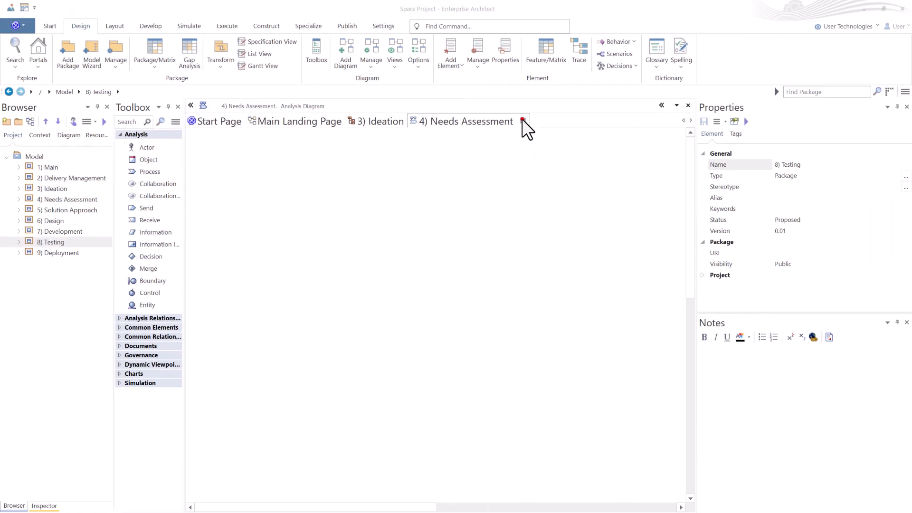
- Close the open 4) Needs Assessment and 3) Ideation diagrams
{"action": "left_click", "coordinate": [523, 120]}
{"action": "left_click", "coordinate": [393, 122]}
{"action": "left_click", "coordinate": [415, 119]}
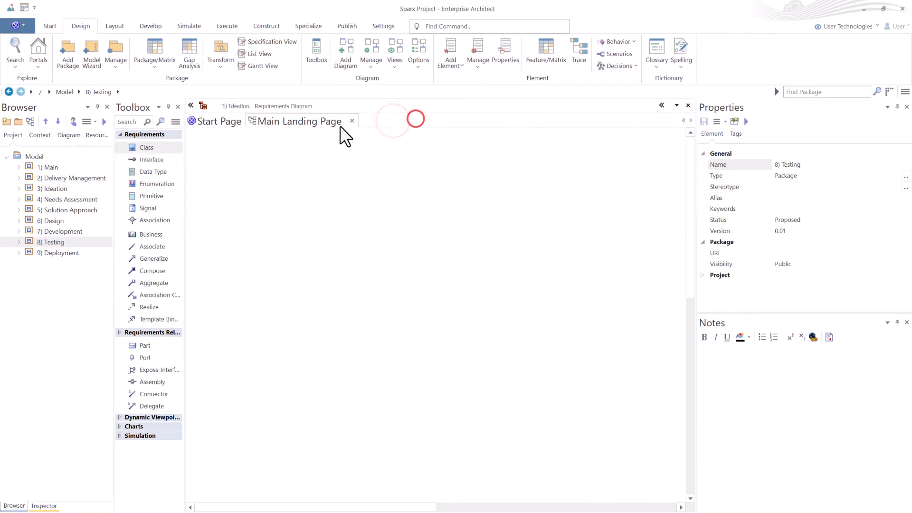
- Bring up the Main Landing Page diagram and locate it in the project tree with Find in Browser
{"action": "left_click", "coordinate": [296, 122]}
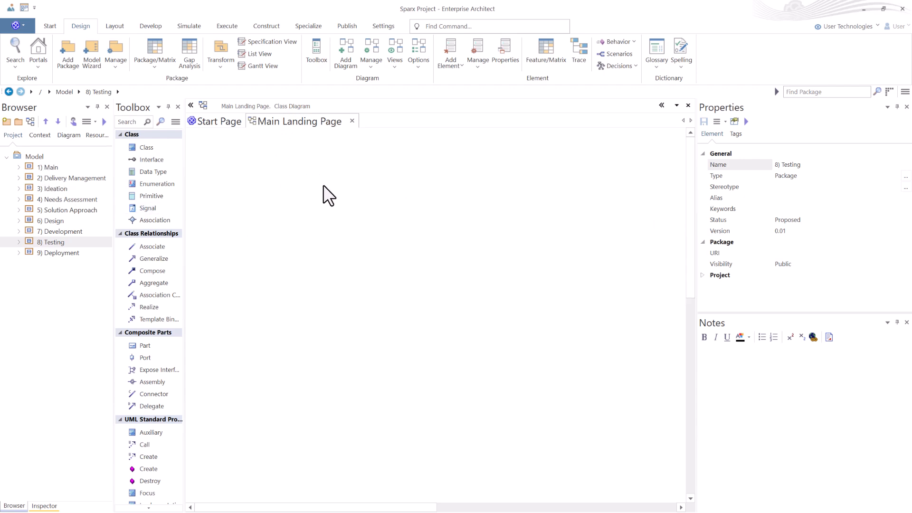
{"action": "right_click", "coordinate": [323, 207]}
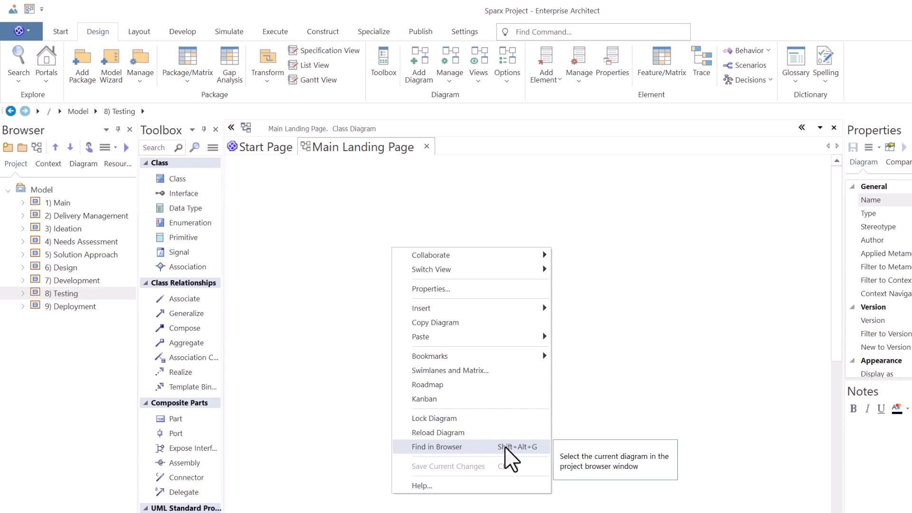
{"action": "left_click", "coordinate": [478, 448]}
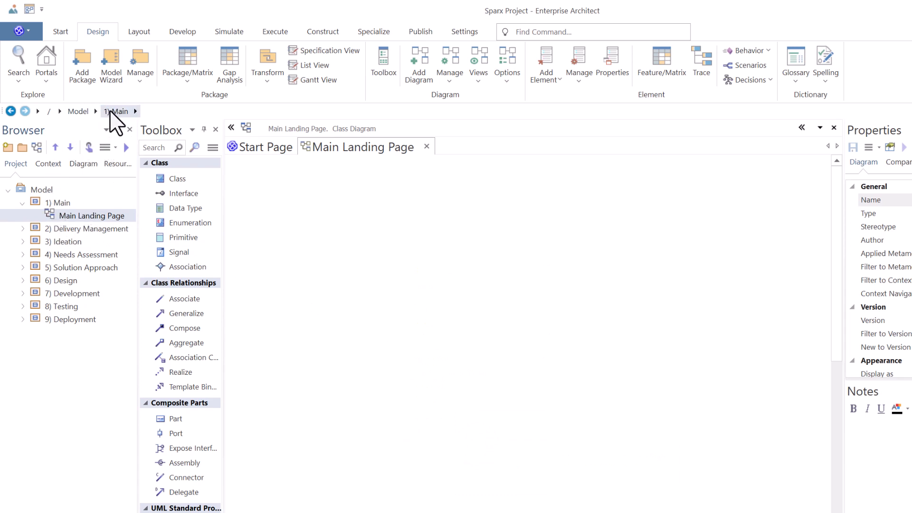
- Navigate along the model's breadcrumb path to the 7) Development package and open its diagram
{"action": "left_click", "coordinate": [95, 111]}
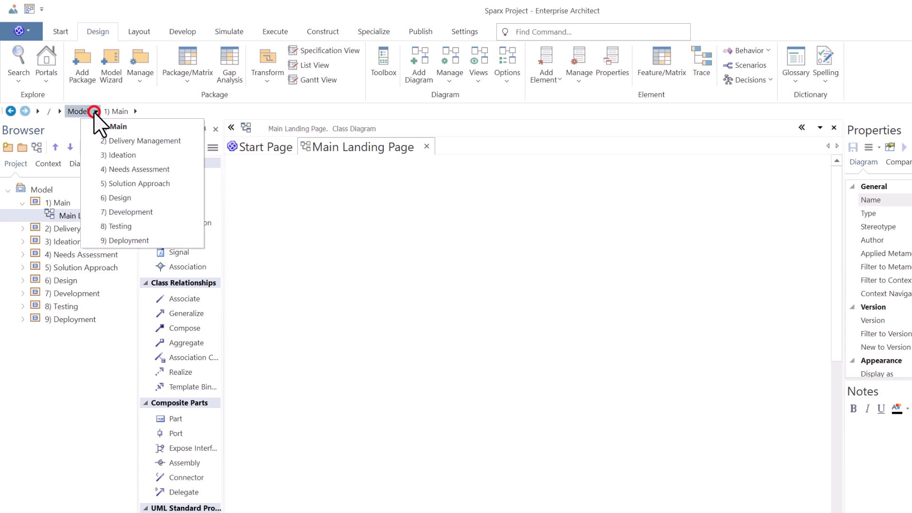
{"action": "left_click", "coordinate": [131, 212]}
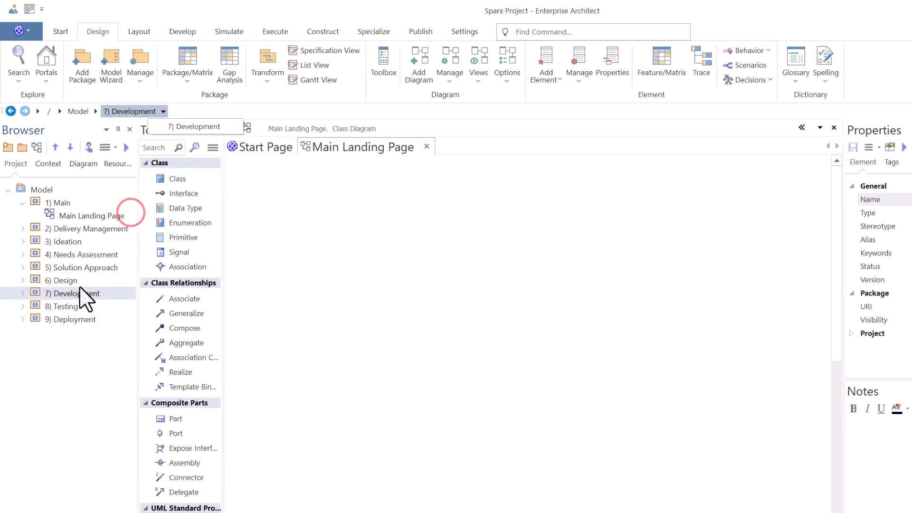
{"action": "left_click", "coordinate": [178, 125]}
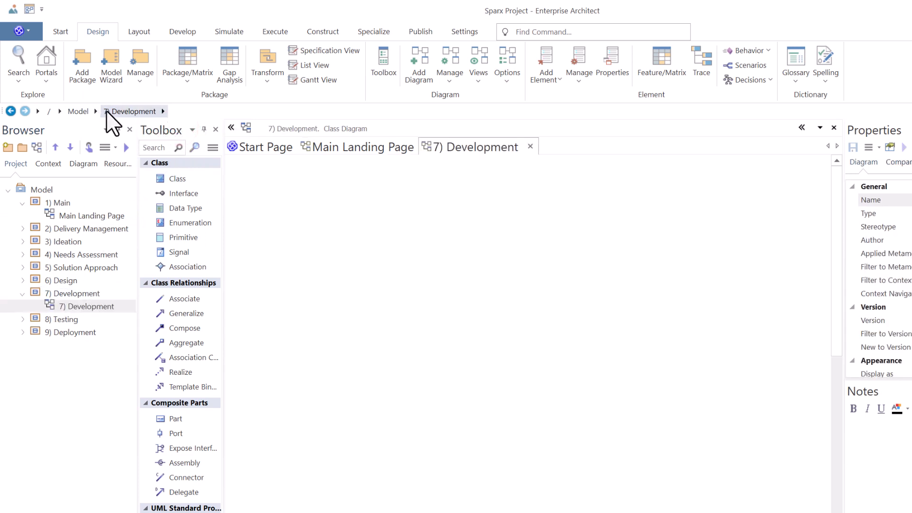
- Select the Model root node and collapse the 1) Main and 7) Development packages
{"action": "left_click", "coordinate": [11, 111]}
{"action": "left_click", "coordinate": [50, 189]}
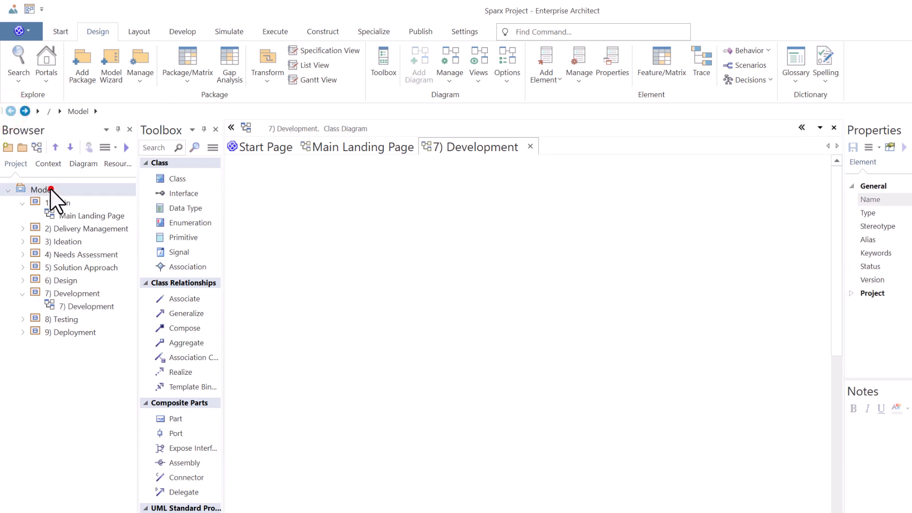
{"action": "left_click", "coordinate": [22, 203]}
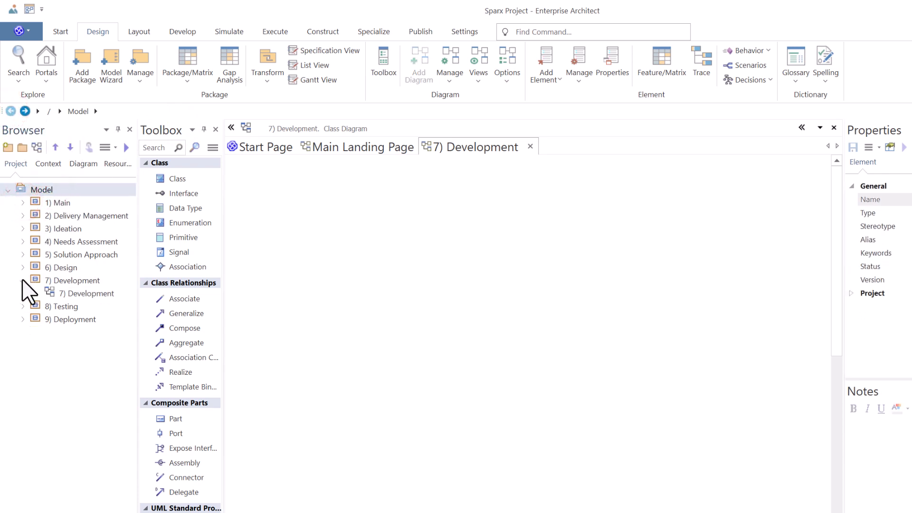
{"action": "left_click", "coordinate": [23, 280]}
- Open the Main Landing Page diagram from the 1) Main package and locate it with Find in Browser
{"action": "left_click", "coordinate": [22, 203]}
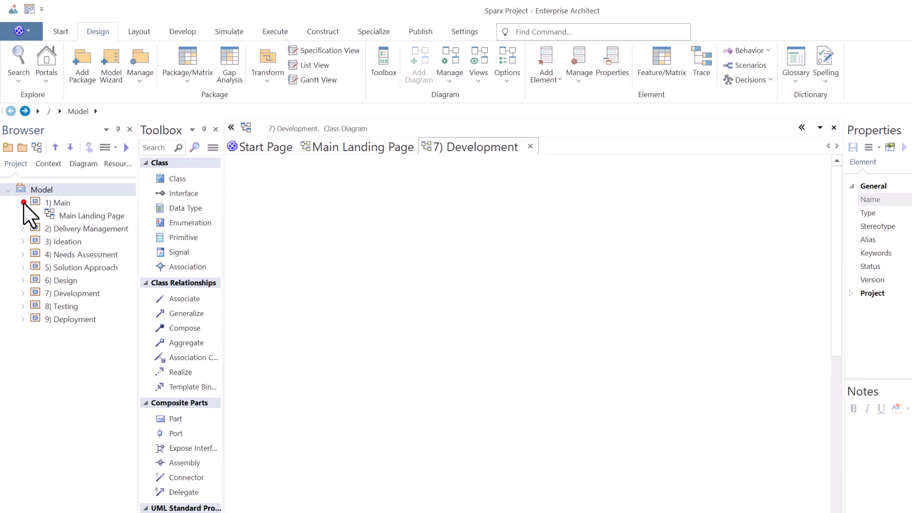
{"action": "left_click", "coordinate": [59, 217]}
{"action": "double_click", "coordinate": [61, 218]}
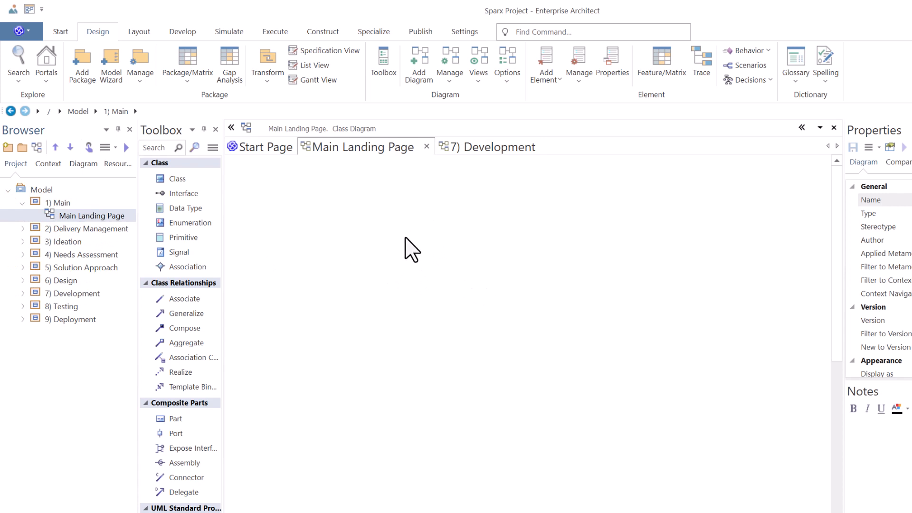
{"action": "right_click", "coordinate": [357, 232]}
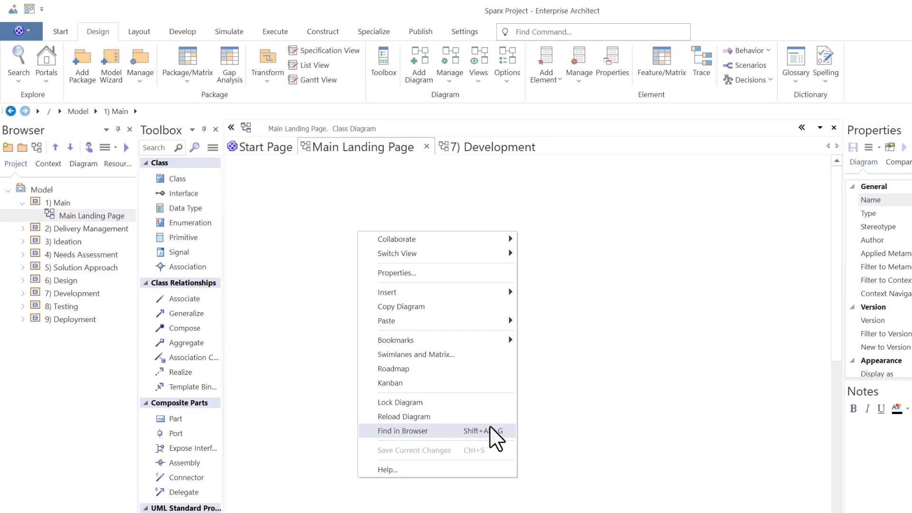
{"action": "left_click", "coordinate": [432, 432]}
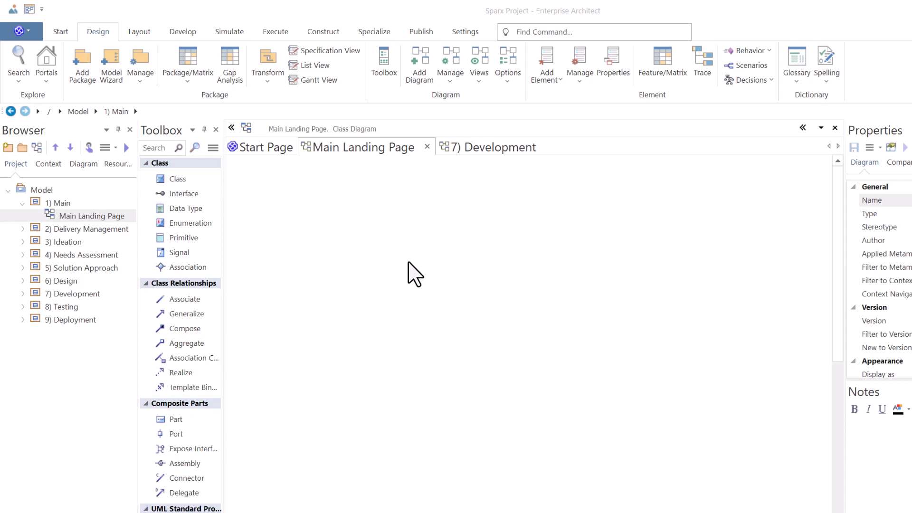
- Expand the packages from 2) Delivery Management through 6) Design to view their diagrams
{"action": "left_click", "coordinate": [22, 229]}
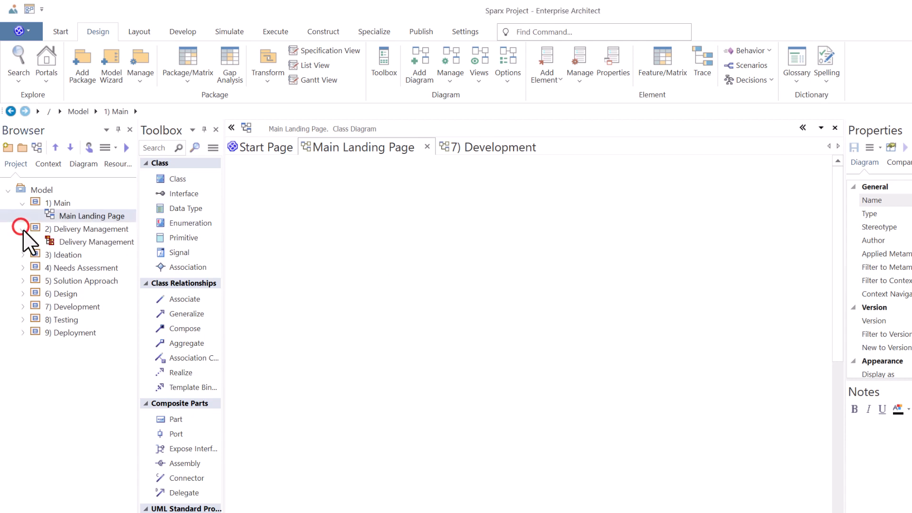
{"action": "left_click", "coordinate": [22, 255]}
{"action": "left_click", "coordinate": [22, 281]}
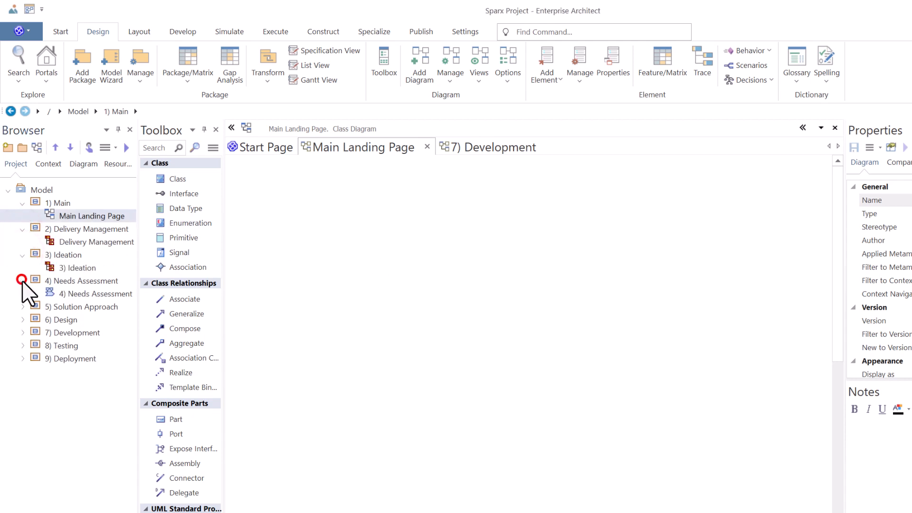
{"action": "left_click", "coordinate": [22, 307]}
{"action": "left_click", "coordinate": [22, 332]}
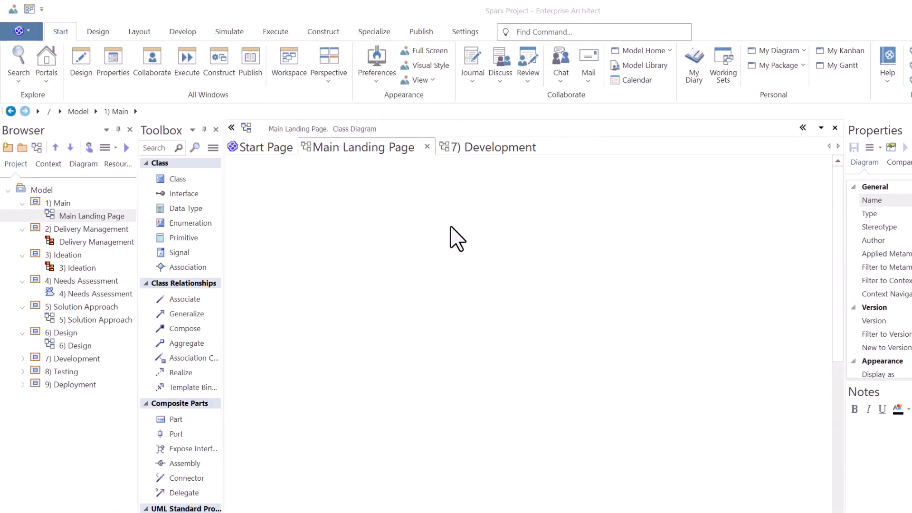
- Return to the Main Landing Page diagram and set it as the default Model Home diagram
{"action": "left_click", "coordinate": [489, 147]}
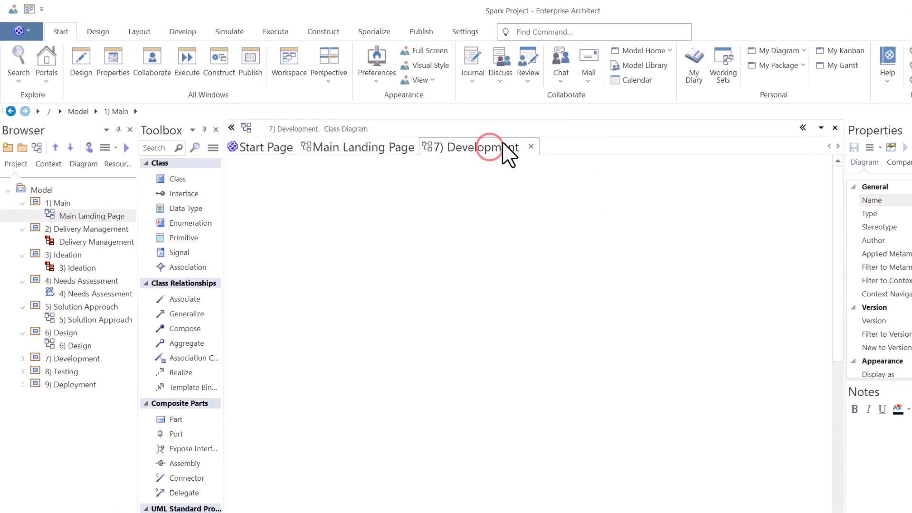
{"action": "left_click", "coordinate": [351, 146]}
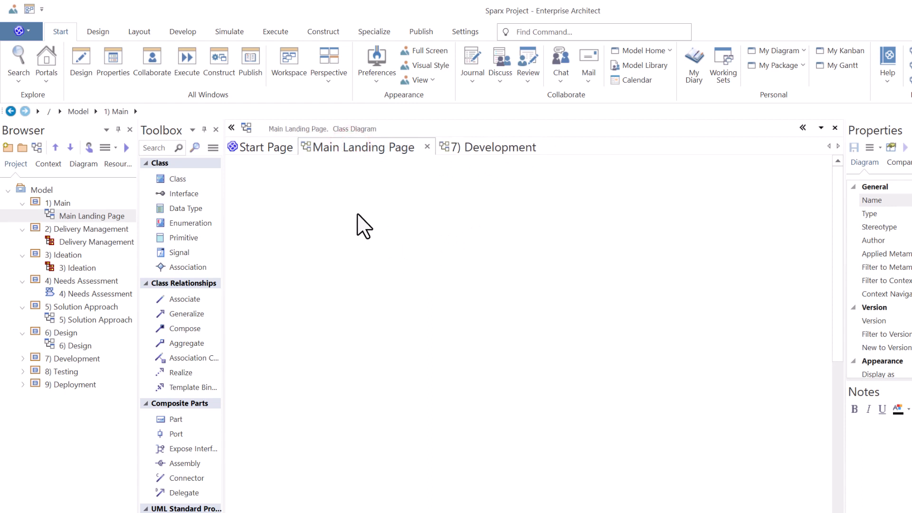
{"action": "left_click", "coordinate": [59, 31]}
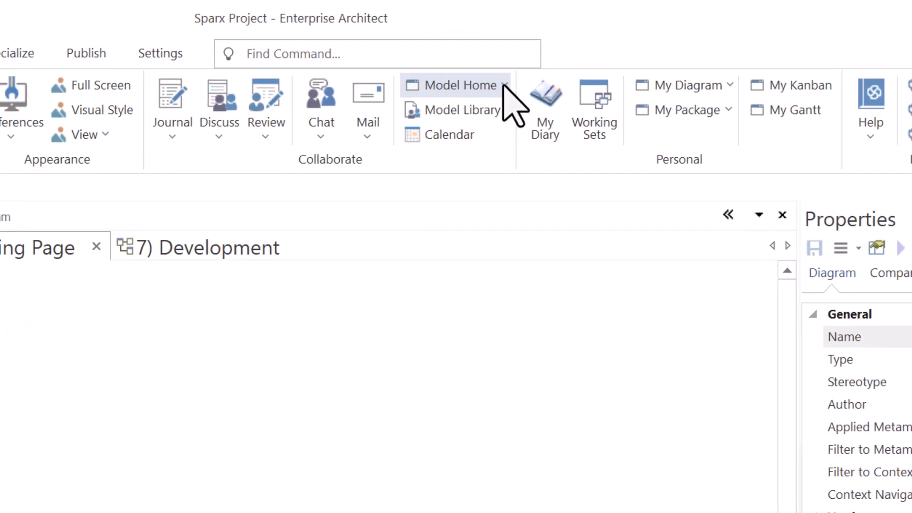
{"action": "left_click", "coordinate": [504, 86]}
{"action": "mouse_move", "coordinate": [487, 159]}
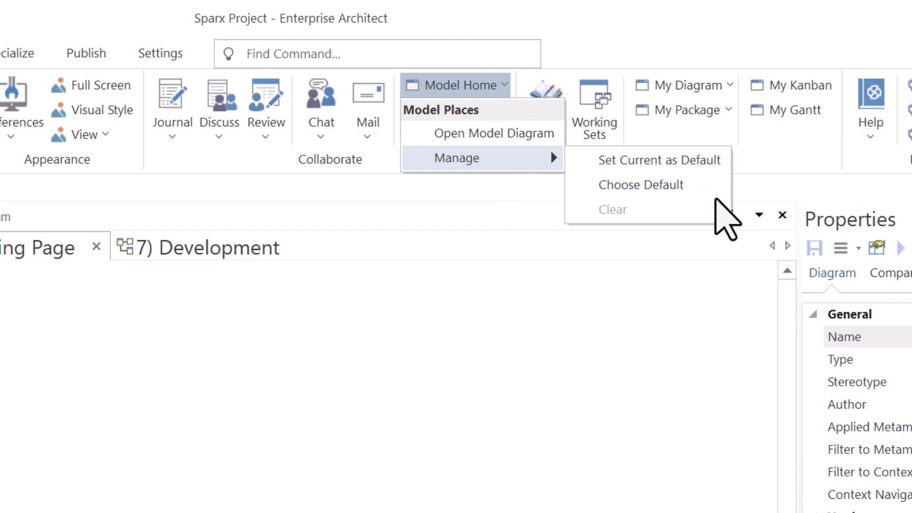
{"action": "left_click", "coordinate": [661, 162]}
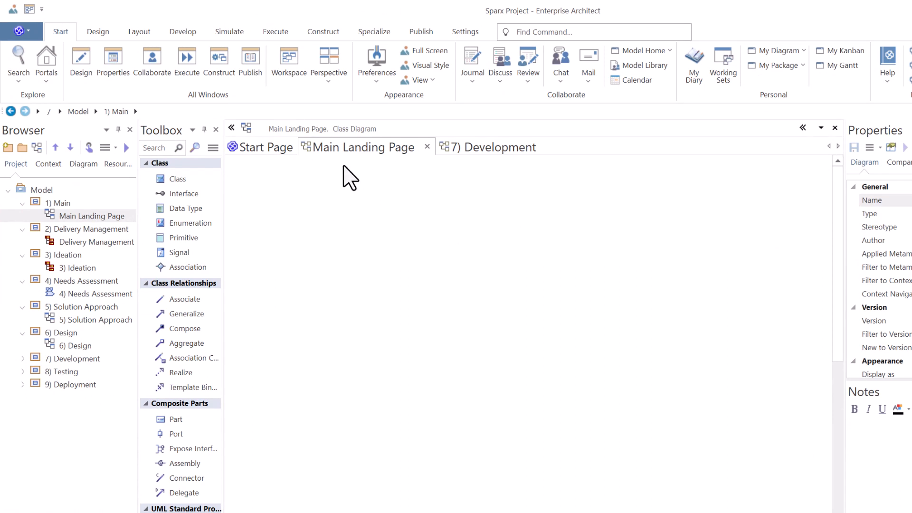
- Reopen the recent Sparx Project from the Start Page to check which diagram loads by default
{"action": "left_click", "coordinate": [264, 149]}
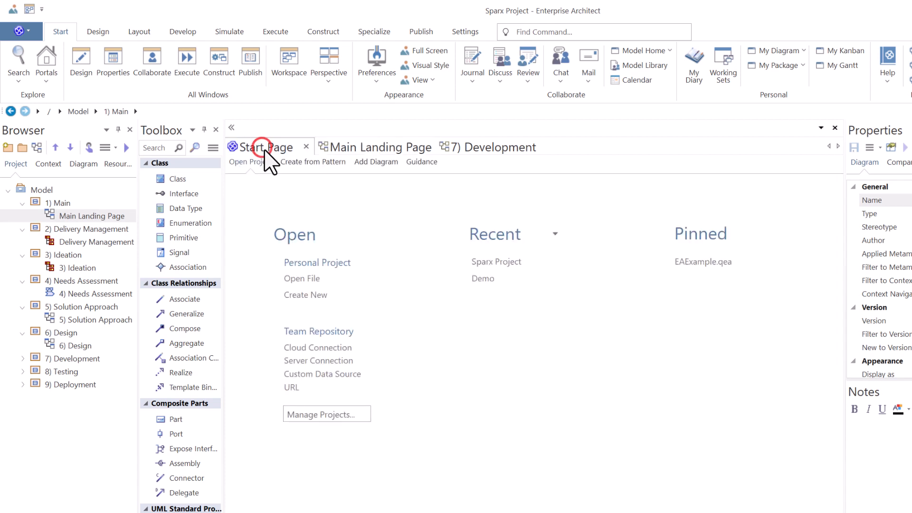
{"action": "left_click", "coordinate": [507, 263]}
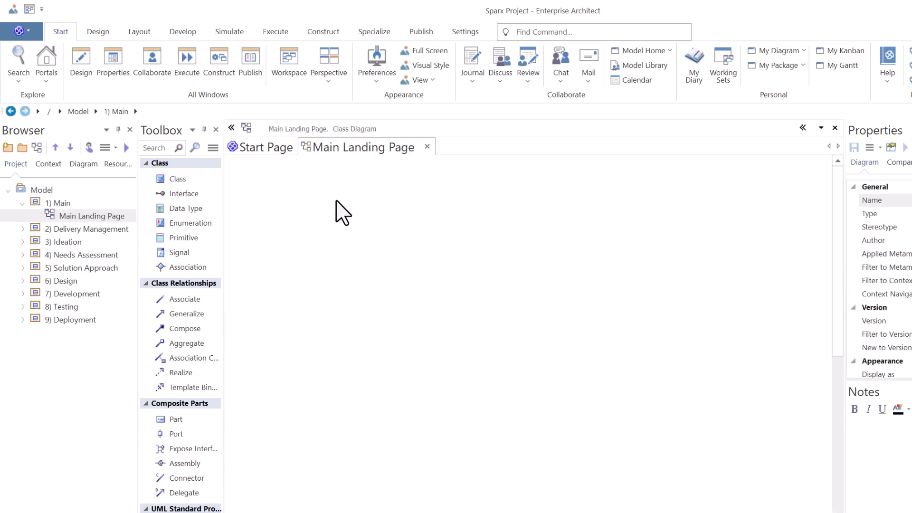
- View the Start Page and return to the Main Landing Page diagram
{"action": "left_click", "coordinate": [262, 147]}
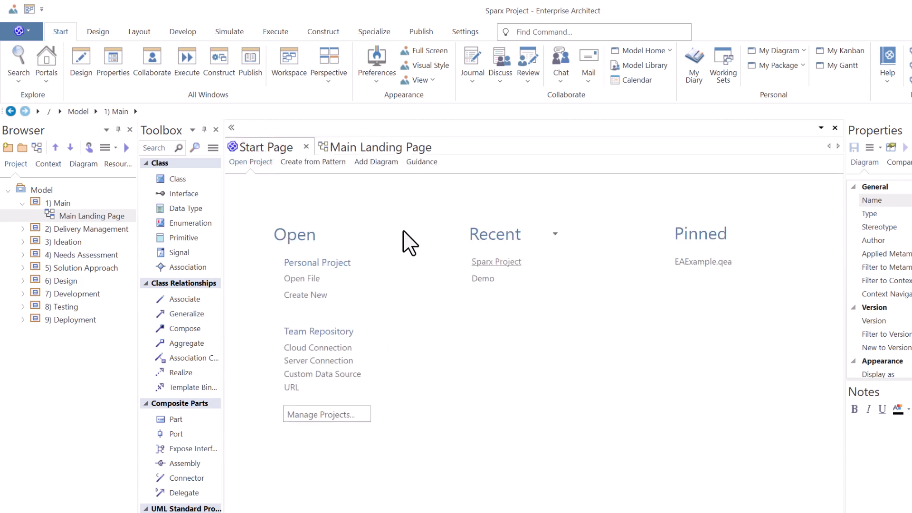
{"action": "left_click", "coordinate": [366, 147]}
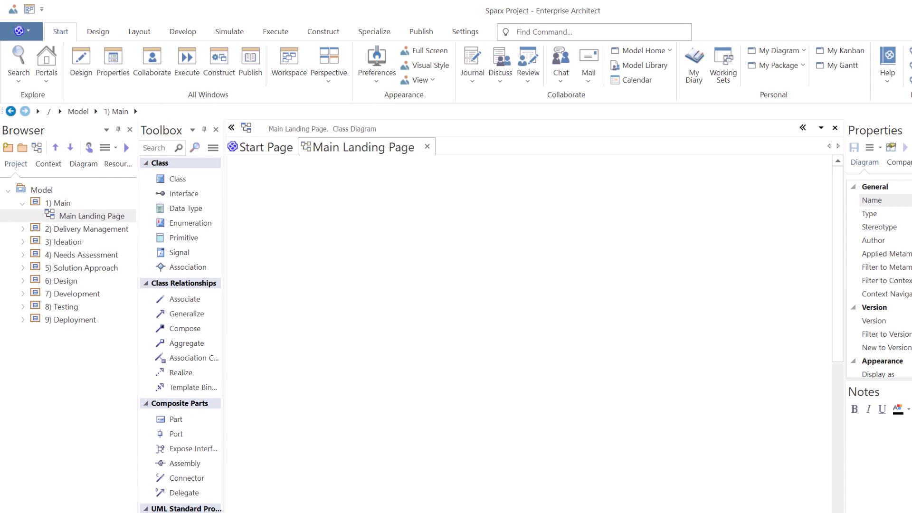
{"action": "left_click", "coordinate": [302, 193]}
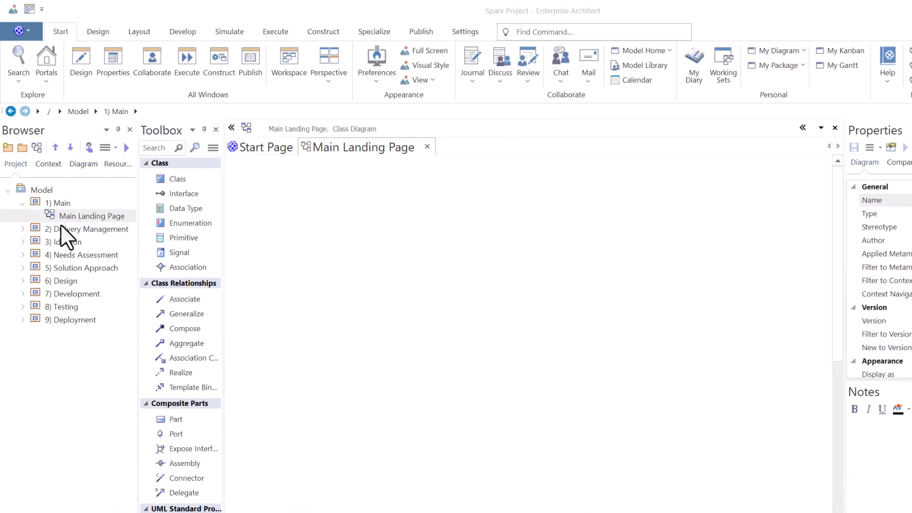
- Expand the 2) Delivery Management package and place its Delivery Management diagram on the Main Landing Page as a Hyperlink
{"action": "left_click", "coordinate": [63, 229]}
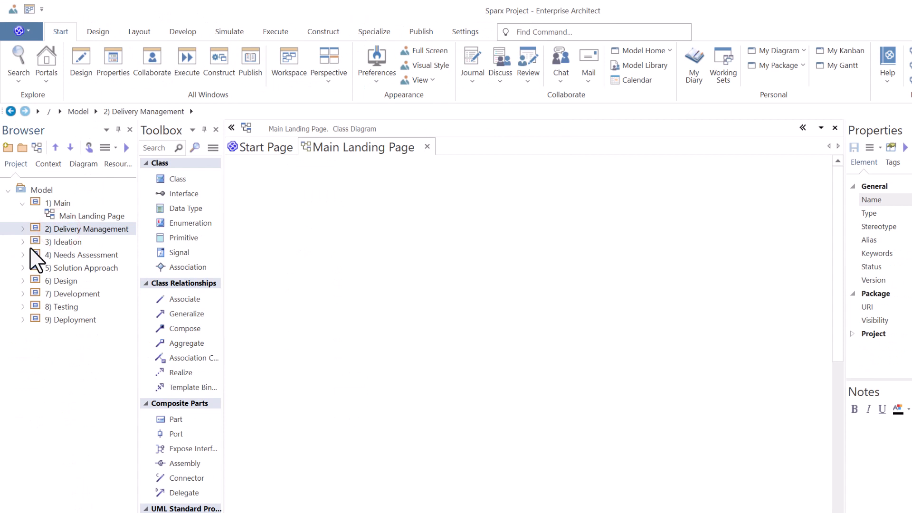
{"action": "left_click", "coordinate": [23, 228]}
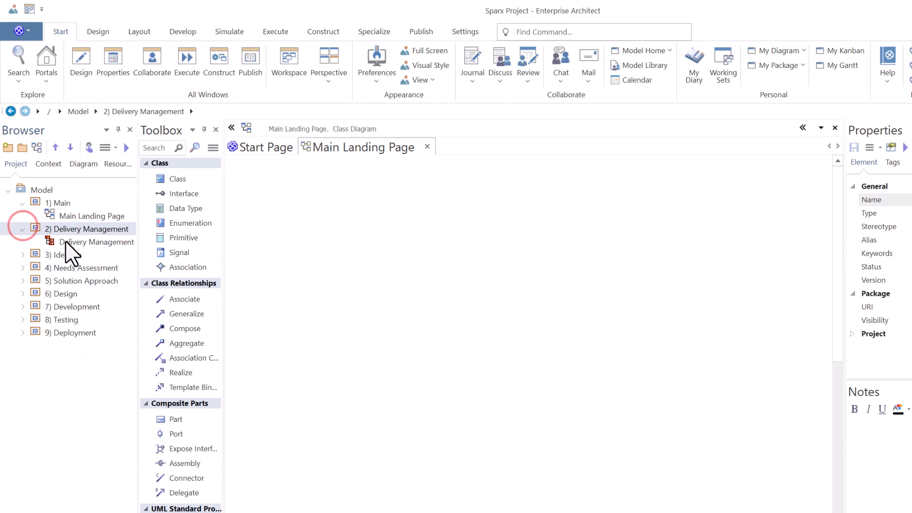
{"action": "left_click", "coordinate": [66, 242]}
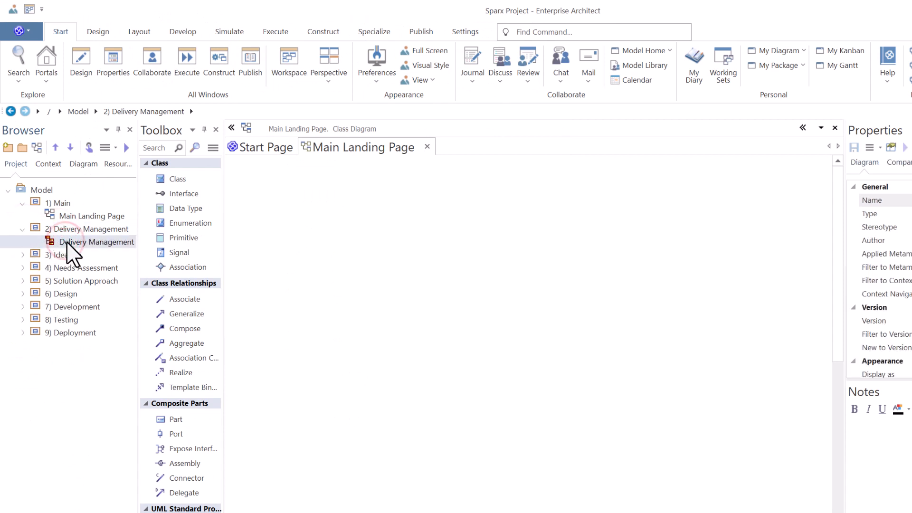
{"action": "left_click_drag", "start_coordinate": [66, 242], "coordinate": [343, 285]}
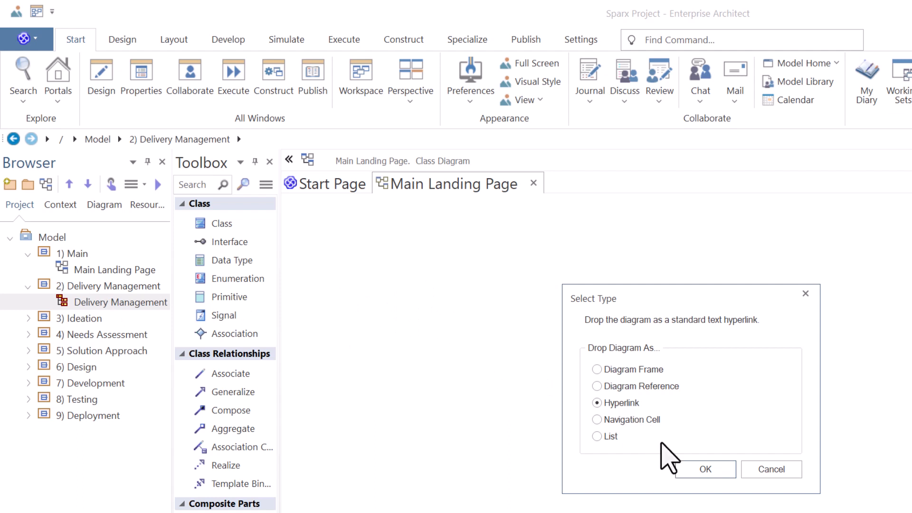
{"action": "left_click", "coordinate": [704, 467]}
- Reposition the Delivery Management hyperlink near the diagram's upper-left corner and widen it to fit its text on one line
{"action": "left_click_drag", "start_coordinate": [487, 403], "coordinate": [412, 362]}
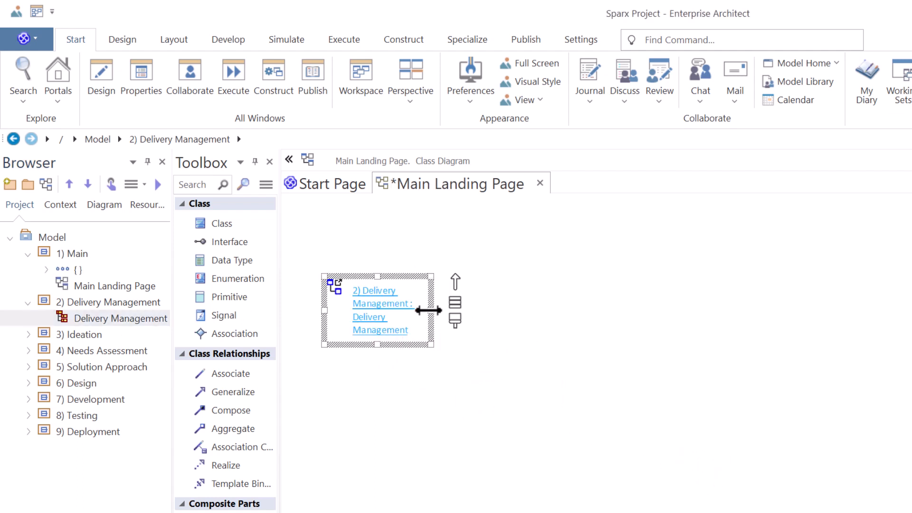
{"action": "left_click_drag", "start_coordinate": [430, 310], "coordinate": [604, 304]}
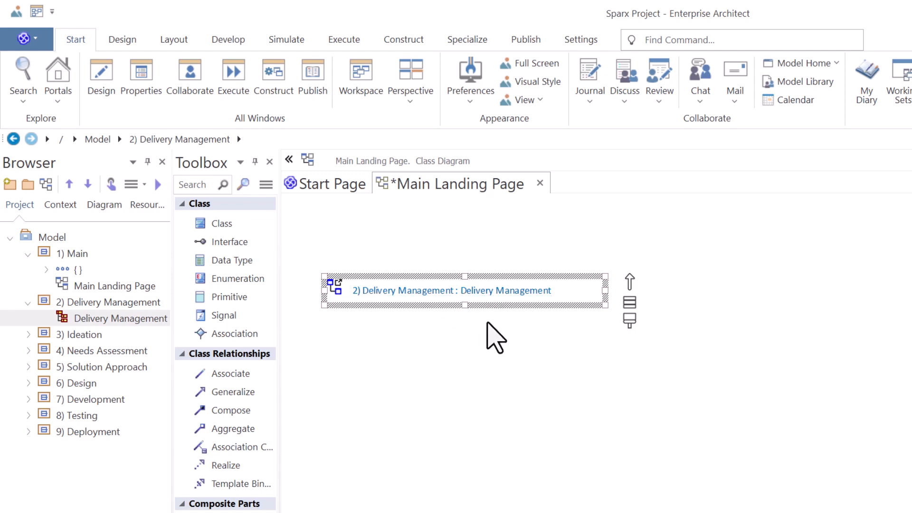
{"action": "left_click", "coordinate": [784, 373]}
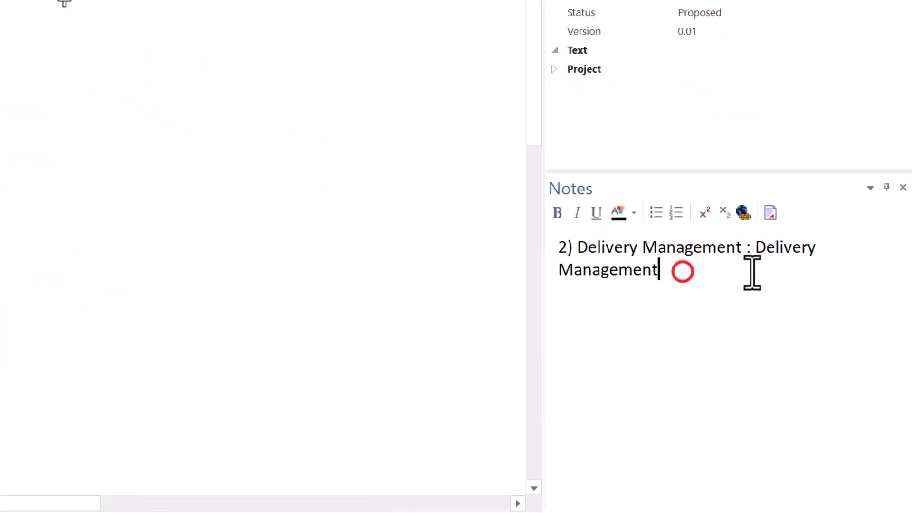
{"action": "left_click", "coordinate": [53, 143]}
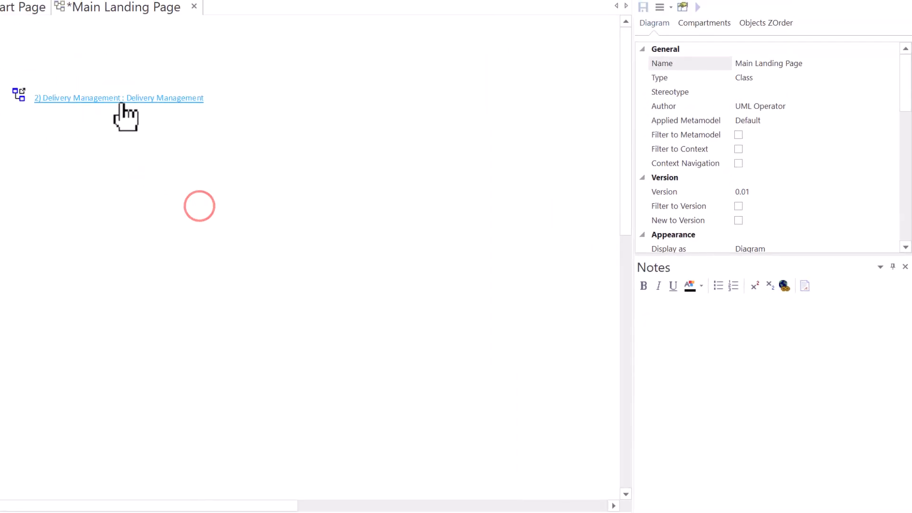
{"action": "left_click", "coordinate": [119, 100]}
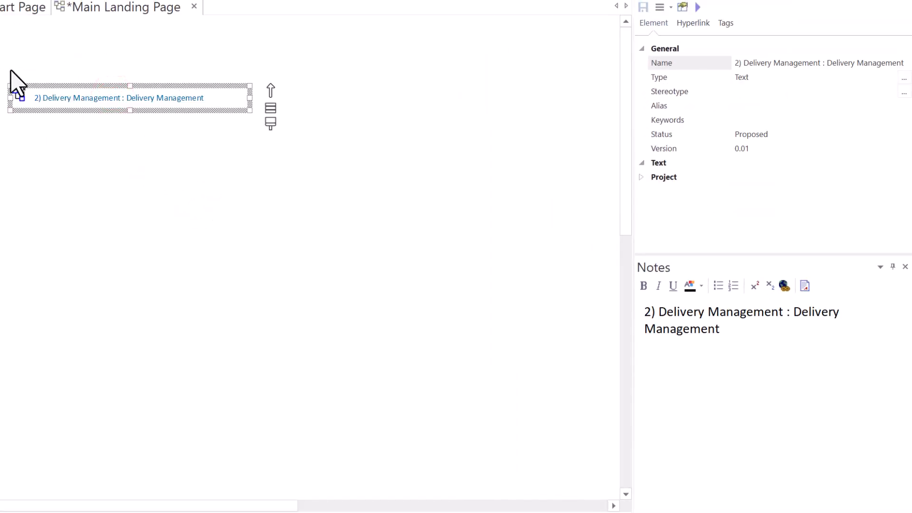
- Open the Delivery Management hyperlink's properties and examine its type options, target diagram selection, alias and notes
{"action": "right_click", "coordinate": [26, 106]}
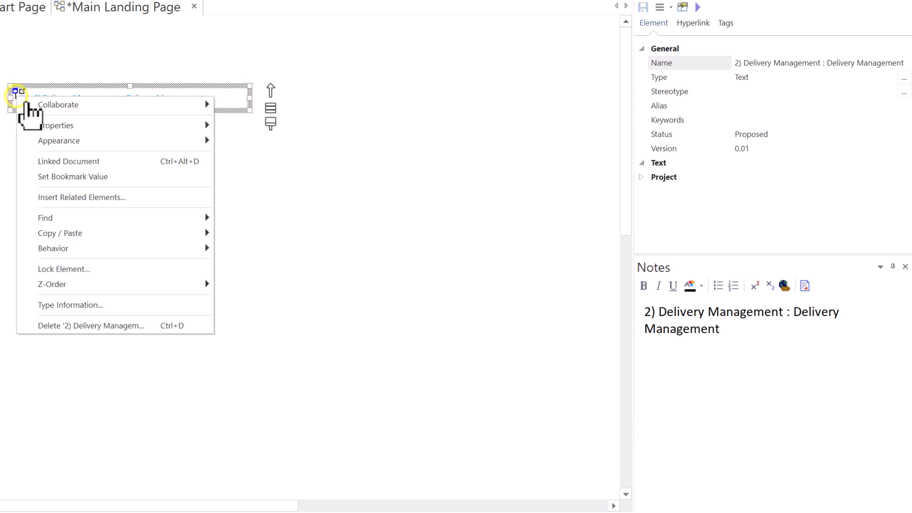
{"action": "left_click", "coordinate": [57, 125]}
{"action": "left_click", "coordinate": [247, 127]}
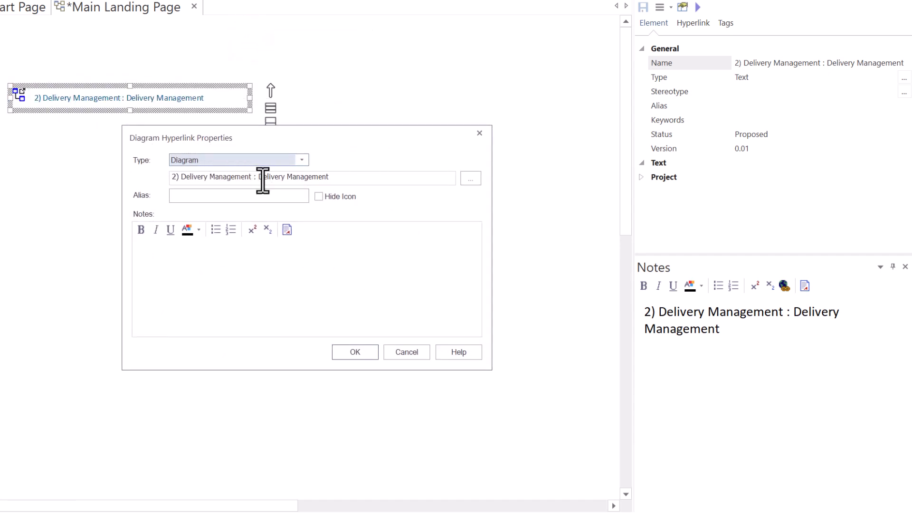
{"action": "left_click", "coordinate": [302, 161]}
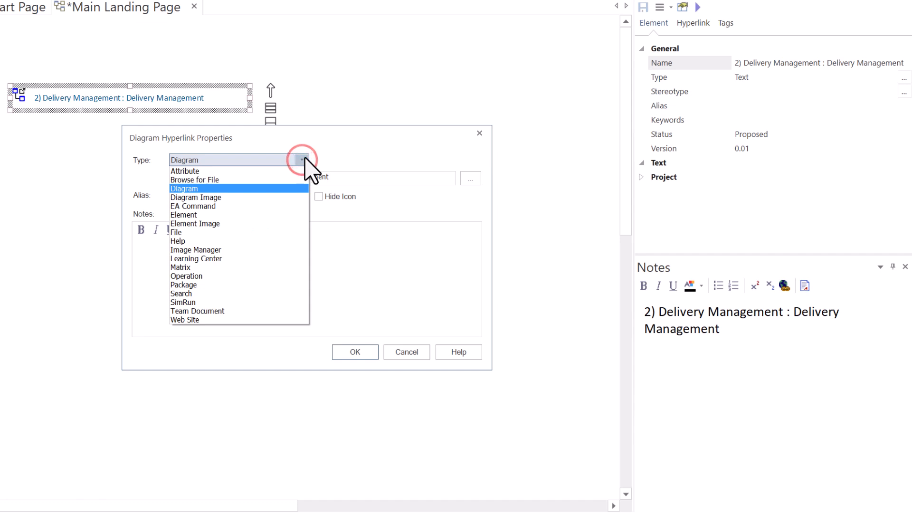
{"action": "left_click", "coordinate": [301, 161]}
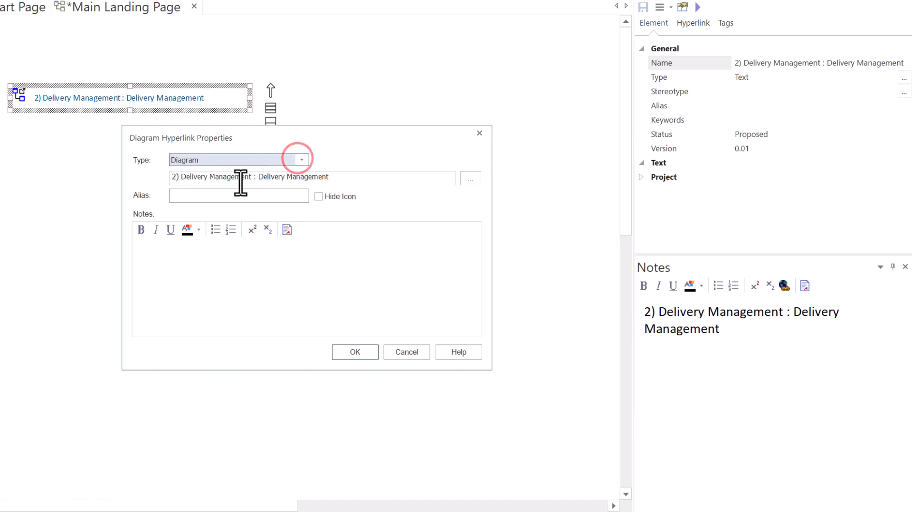
{"action": "left_click", "coordinate": [219, 178]}
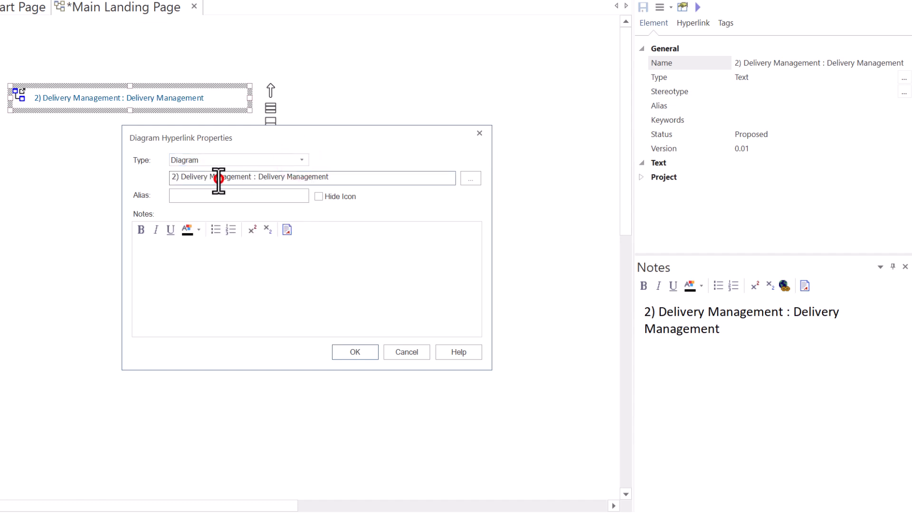
{"action": "left_click", "coordinate": [472, 180]}
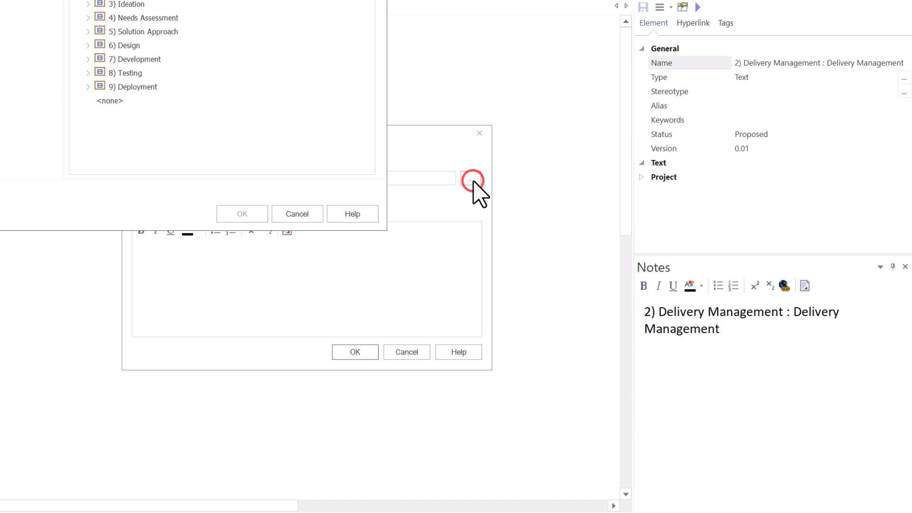
{"action": "left_click", "coordinate": [298, 213]}
{"action": "left_click", "coordinate": [190, 195]}
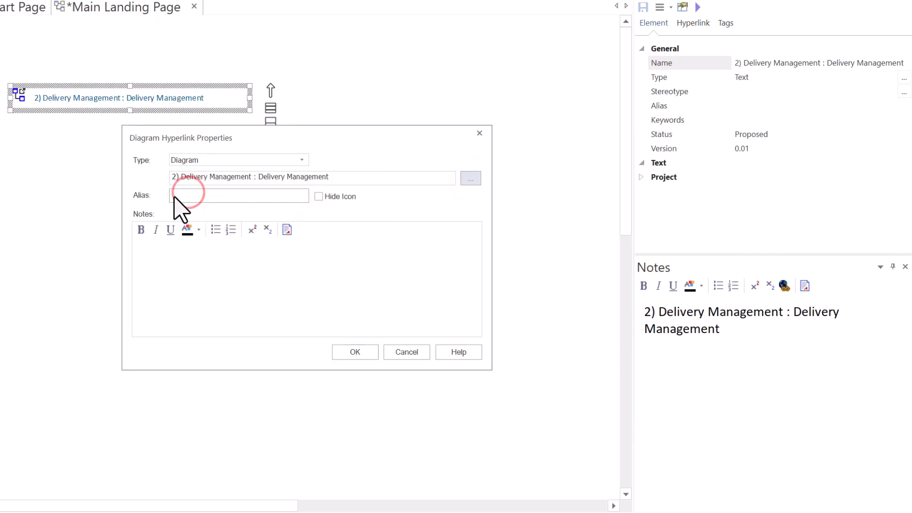
{"action": "left_click", "coordinate": [175, 195]}
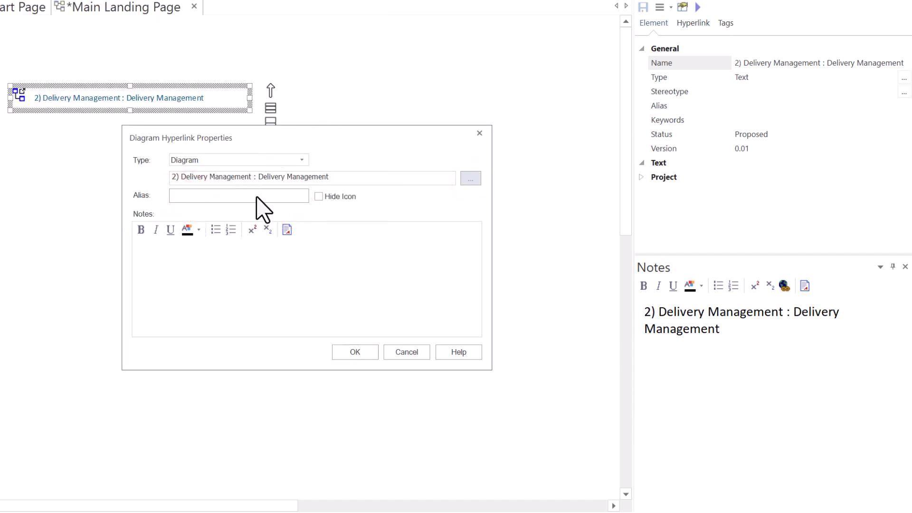
{"action": "left_click", "coordinate": [163, 258]}
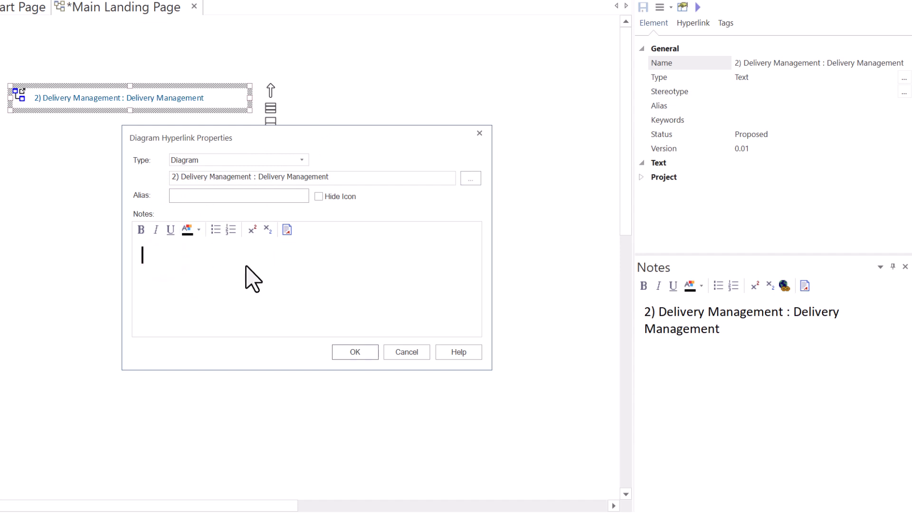
- Hide the icon of the Delivery Management hyperlink and apply the change
{"action": "left_click", "coordinate": [321, 196]}
{"action": "left_click", "coordinate": [366, 351]}
{"action": "left_click", "coordinate": [215, 289]}
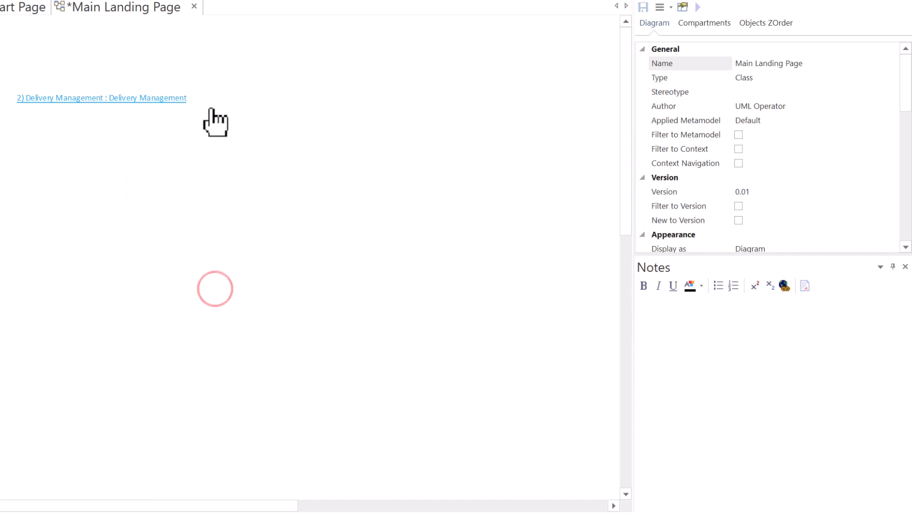
- Reopen the Delivery Management hyperlink's properties and turn off Hide Icon
{"action": "right_click", "coordinate": [204, 99]}
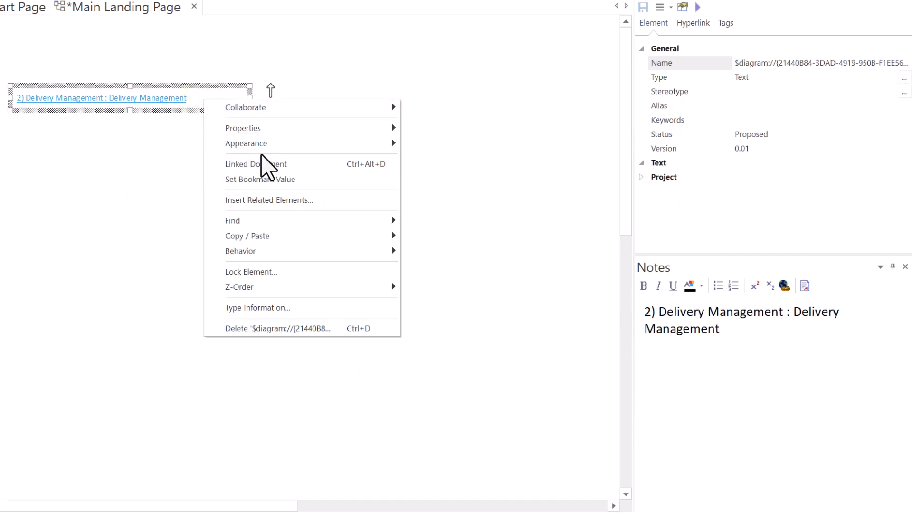
{"action": "mouse_move", "coordinate": [267, 145]}
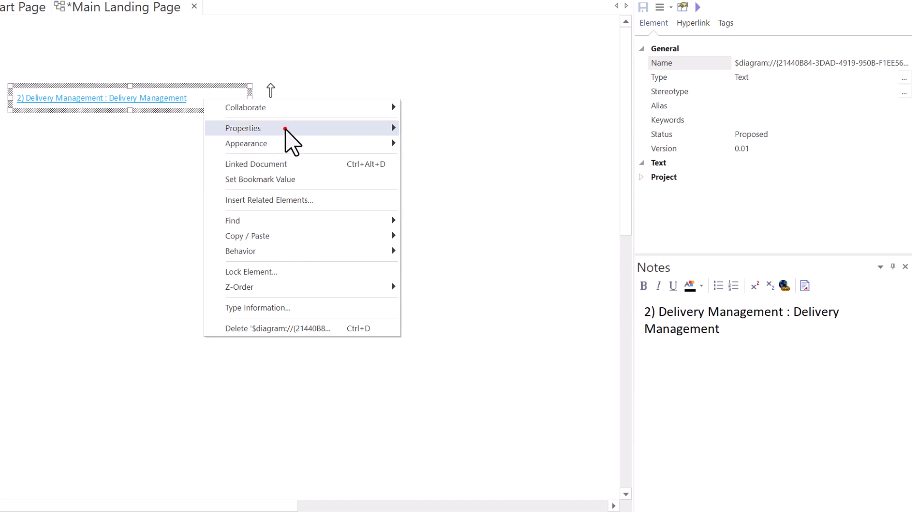
{"action": "left_click", "coordinate": [285, 129]}
{"action": "left_click", "coordinate": [437, 126]}
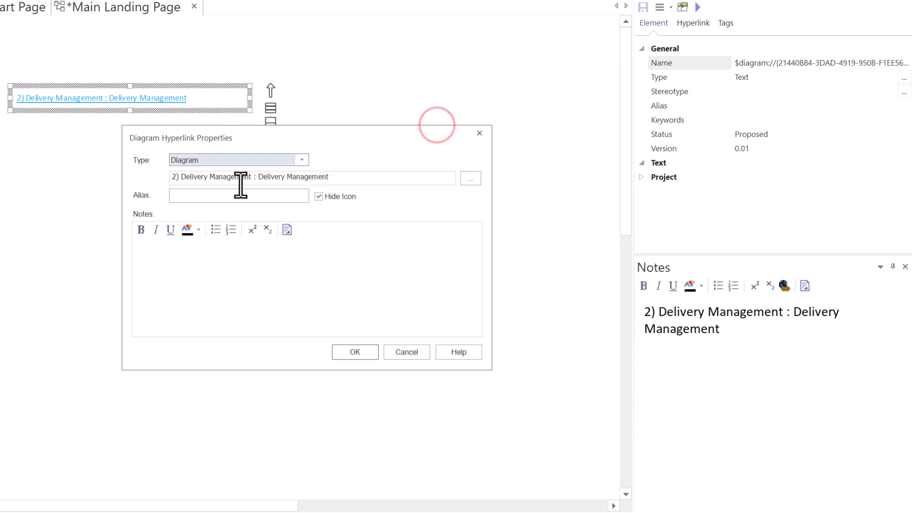
{"action": "left_click", "coordinate": [318, 196]}
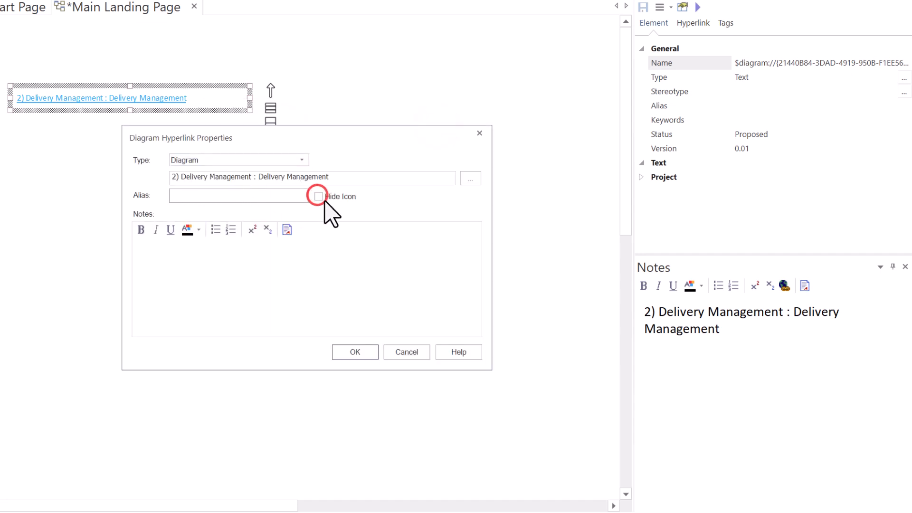
{"action": "left_click", "coordinate": [196, 196]}
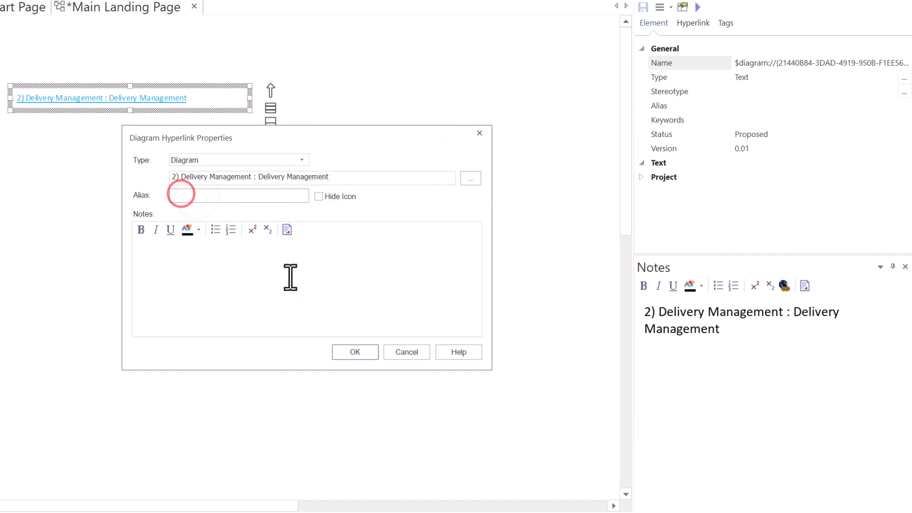
{"action": "left_click", "coordinate": [351, 349]}
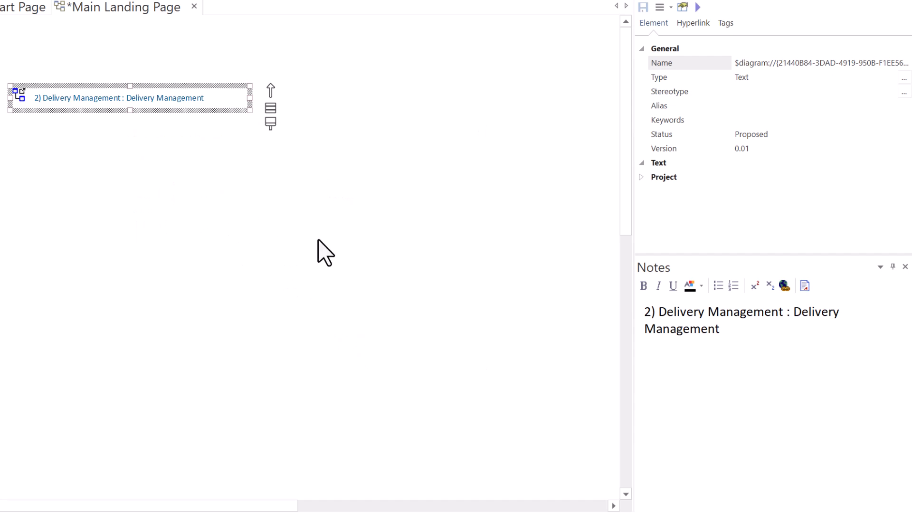
- Change the hyperlink's notes text to "Delivery Management - Here we are starting with project delivery."
{"action": "left_click", "coordinate": [724, 329]}
{"action": "left_click_drag", "start_coordinate": [792, 314], "coordinate": [624, 312]}
{"action": "key", "text": "Delete"}
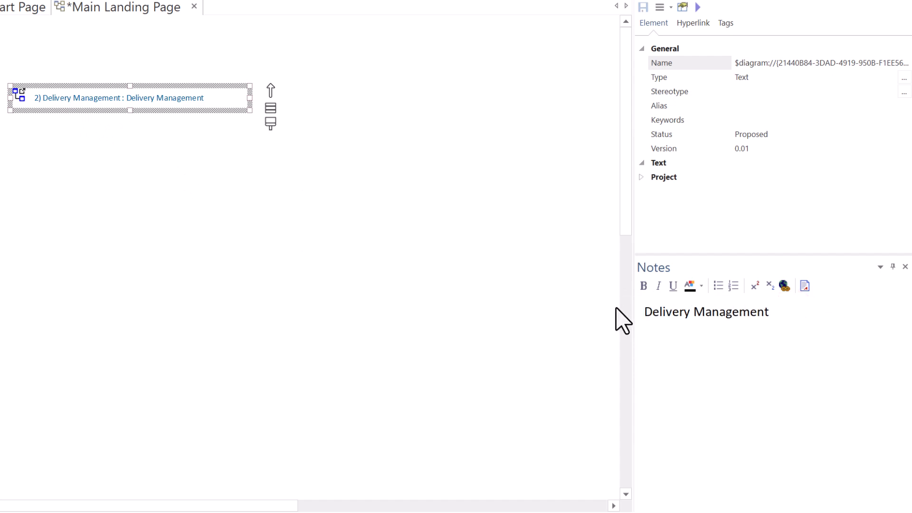
{"action": "left_click", "coordinate": [785, 313]}
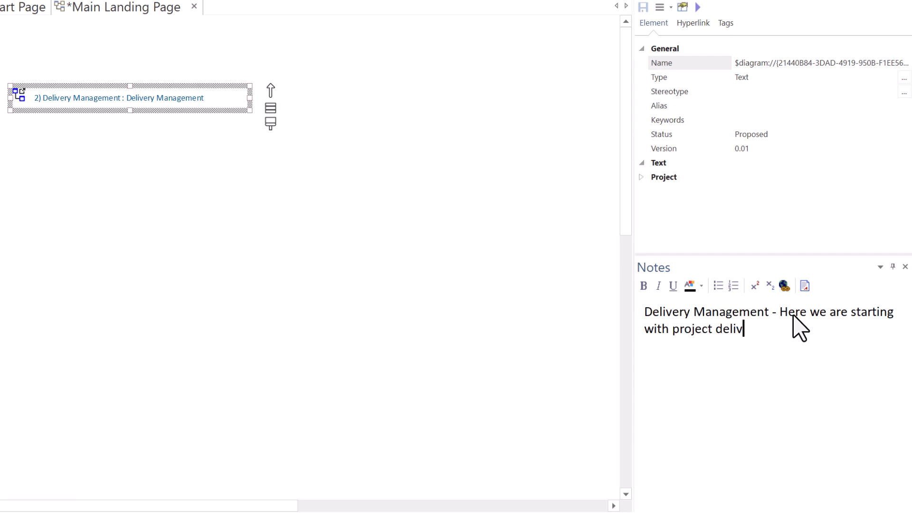
{"action": "left_click", "coordinate": [254, 191]}
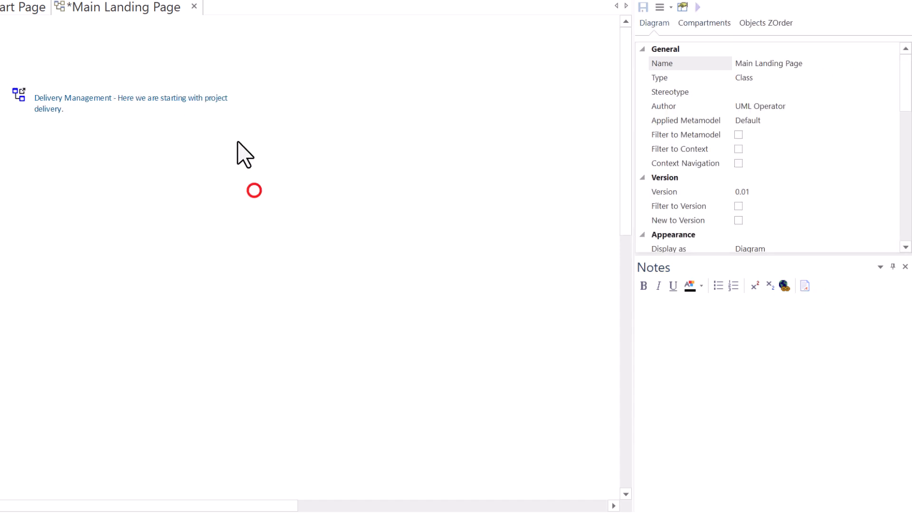
- Shift the Delivery Management hyperlink slightly left and widen it so the longer text fits on one line
{"action": "left_click", "coordinate": [248, 100]}
{"action": "left_click_drag", "start_coordinate": [15, 93], "coordinate": [0, 101]}
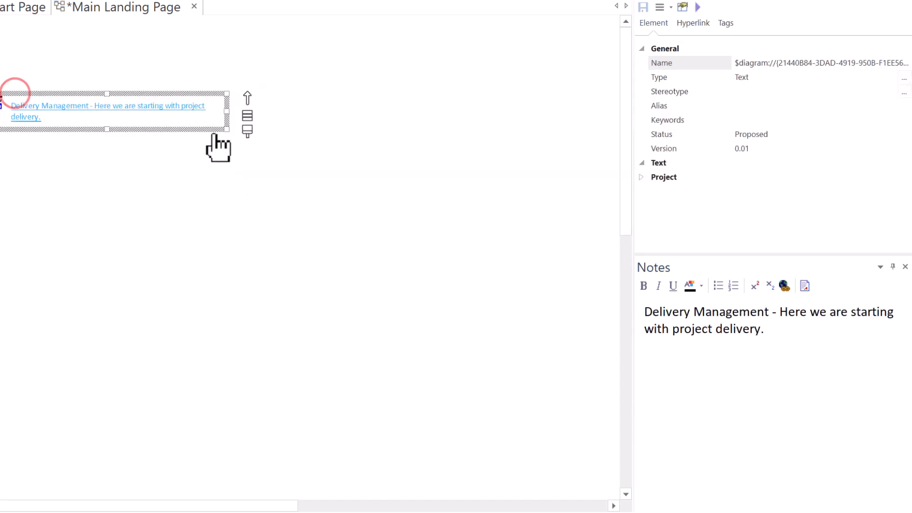
{"action": "left_click_drag", "start_coordinate": [227, 111], "coordinate": [414, 128]}
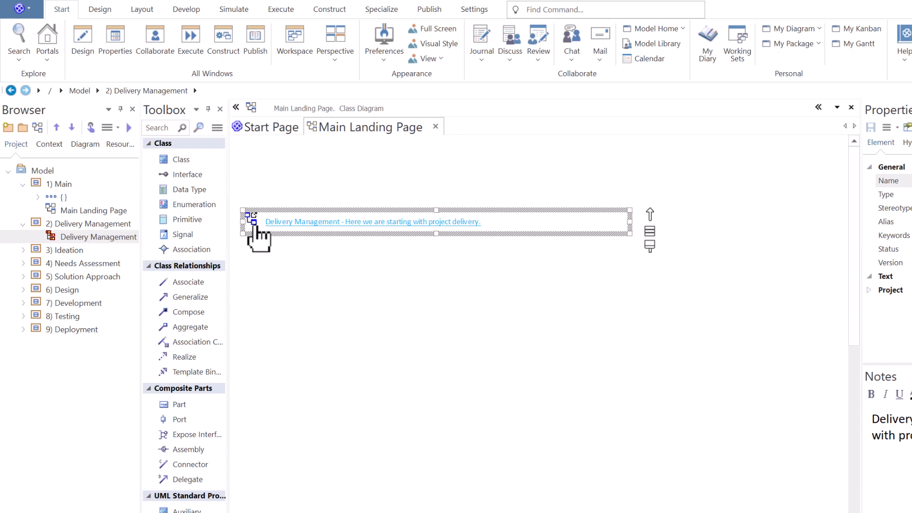
- Set the Delivery Management hyperlink's font to Verdana, size 10, and save the Main Landing Page diagram
{"action": "left_click", "coordinate": [142, 10]}
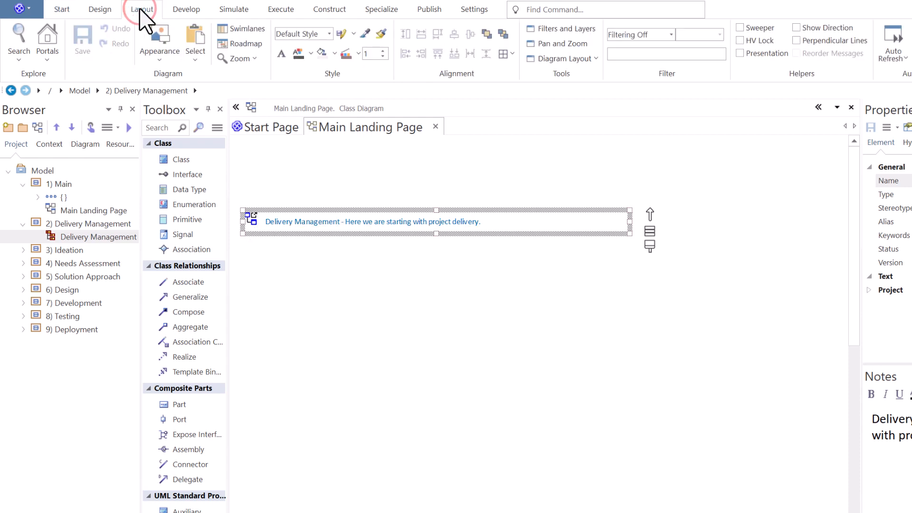
{"action": "left_click", "coordinate": [280, 55]}
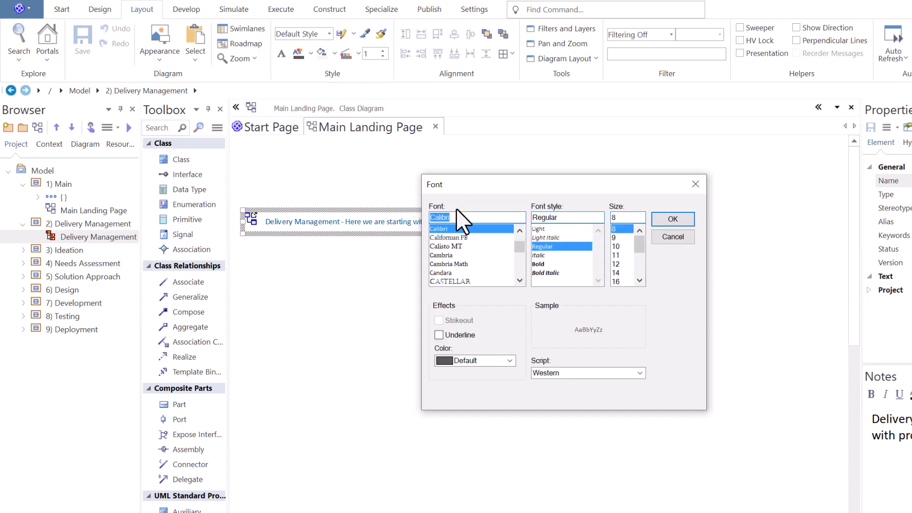
{"action": "type", "text": "V"}
{"action": "left_click", "coordinate": [455, 229]}
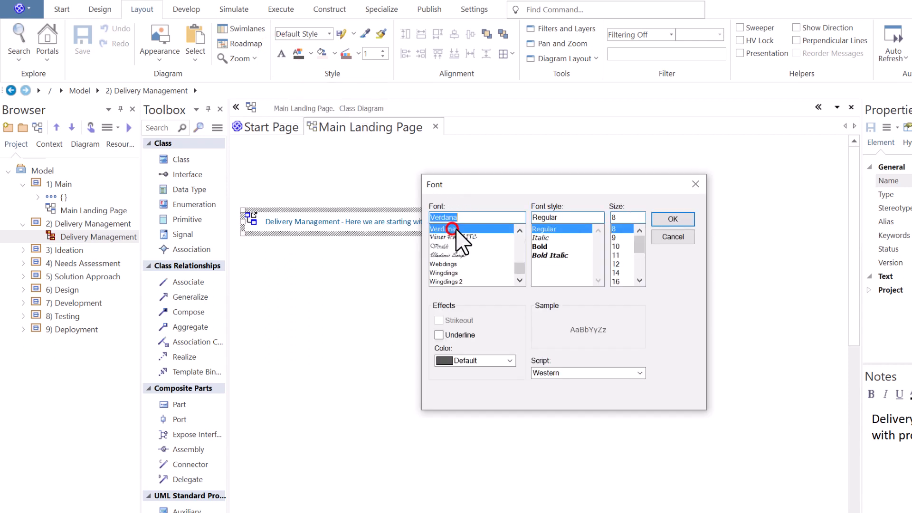
{"action": "left_click", "coordinate": [620, 246]}
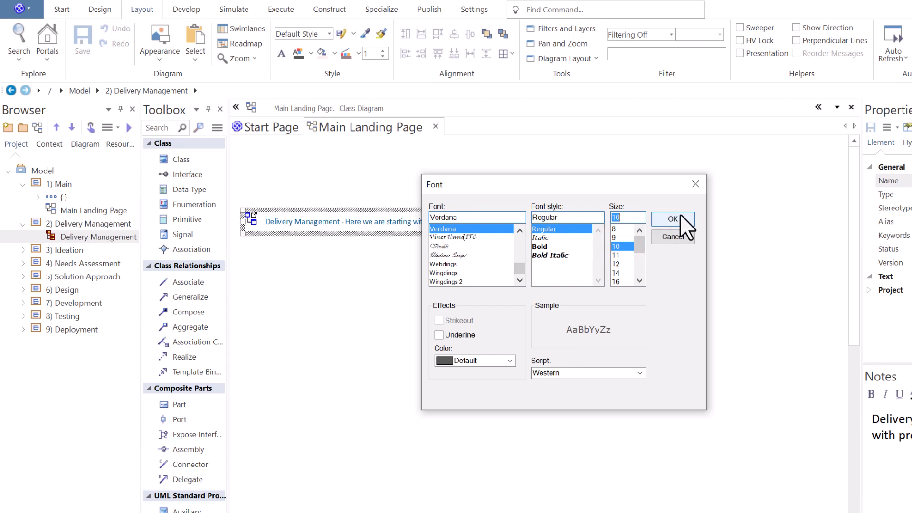
{"action": "left_click", "coordinate": [675, 218]}
{"action": "left_click", "coordinate": [488, 294]}
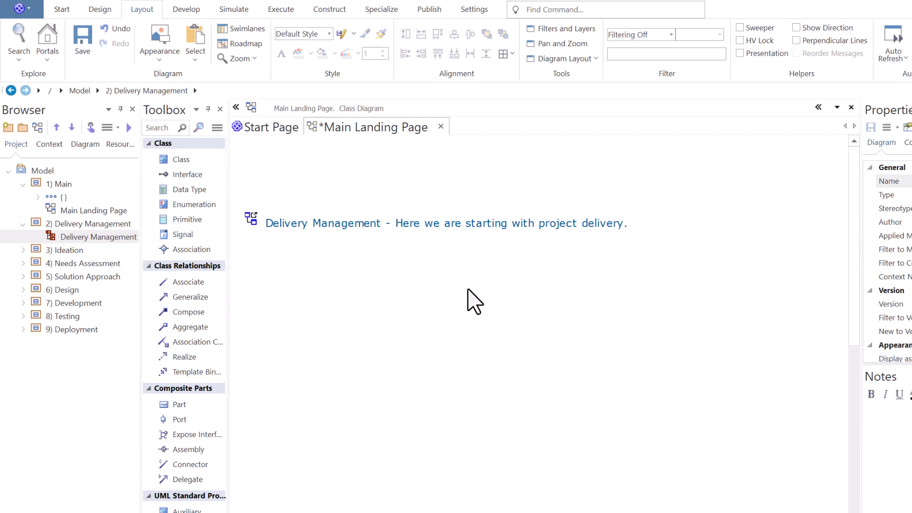
{"action": "key", "text": "ctrl+s"}
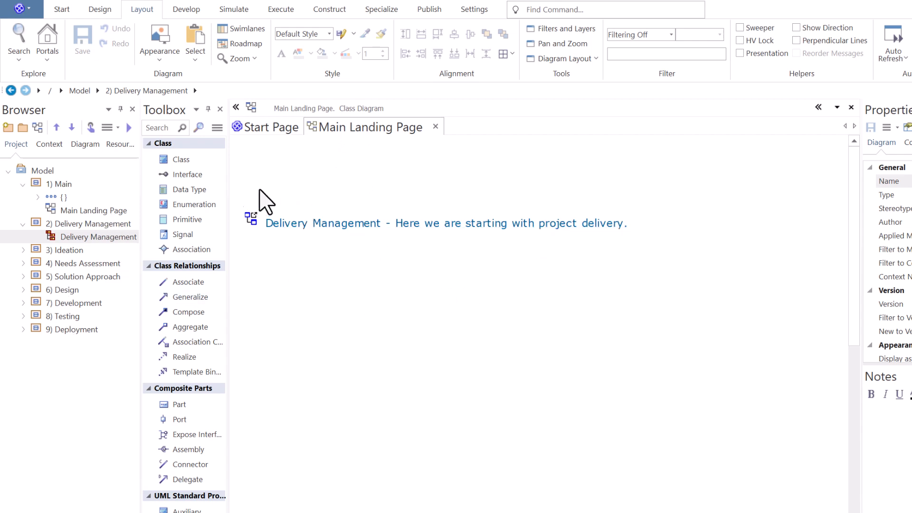
- Place the Delivery Management diagram below the hyperlink as a Navigation Cell, using the hard hat, gear and boxes image from Navigation Cells (Web EA)
{"action": "left_click_drag", "start_coordinate": [81, 237], "coordinate": [264, 261]}
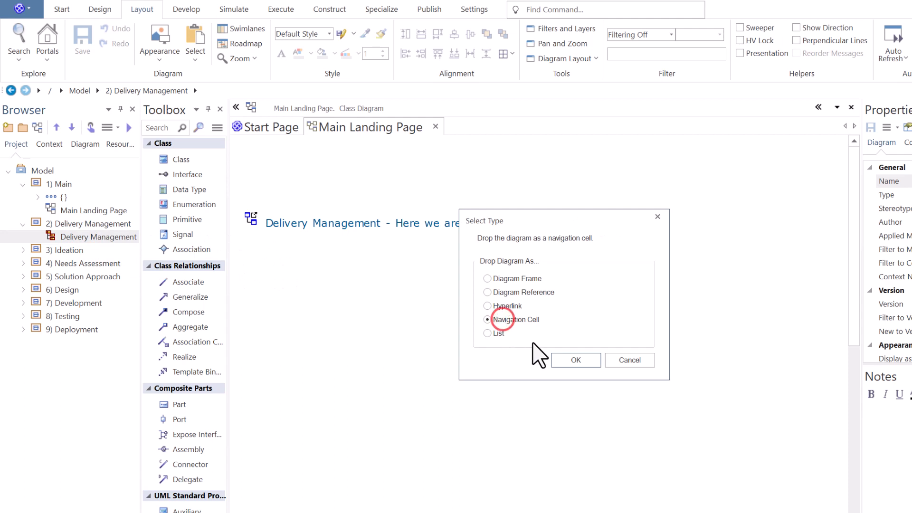
{"action": "left_click", "coordinate": [576, 360]}
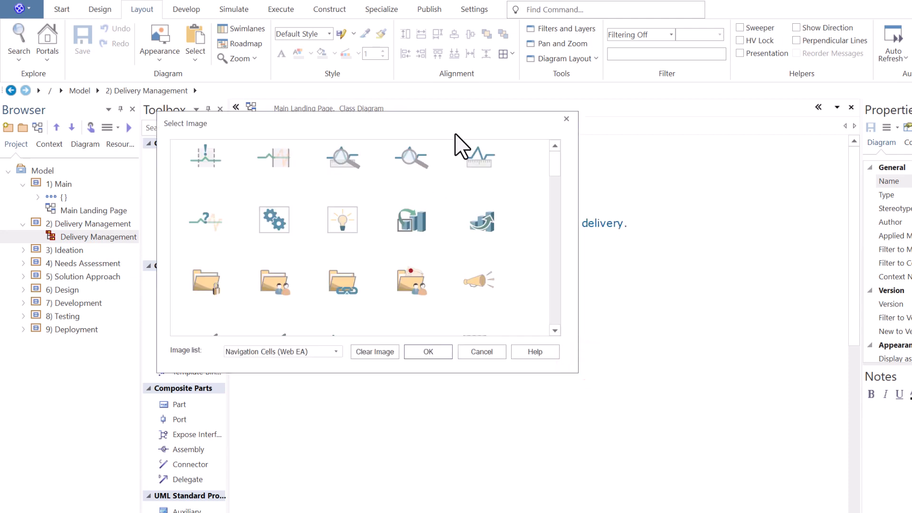
{"action": "left_click_drag", "start_coordinate": [430, 123], "coordinate": [744, 181]}
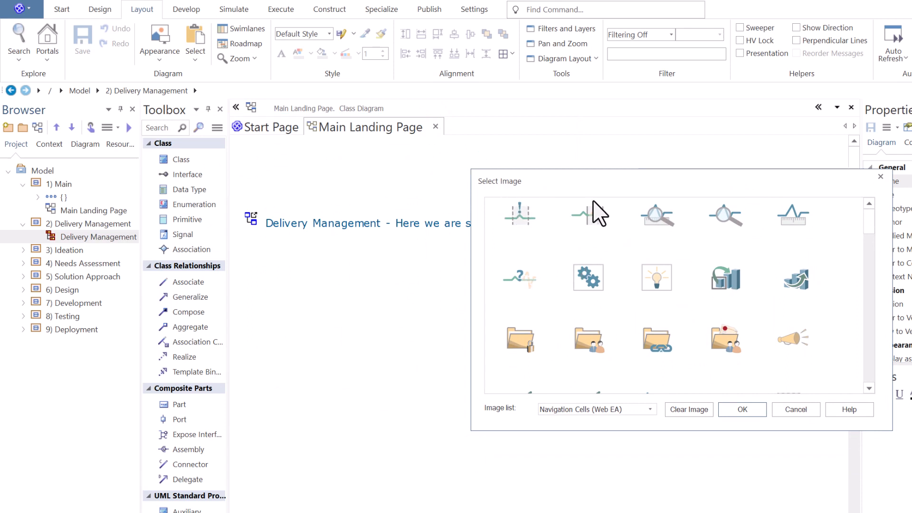
{"action": "scroll", "coordinate": [733, 299], "scroll_direction": "down", "scroll_amount": 10}
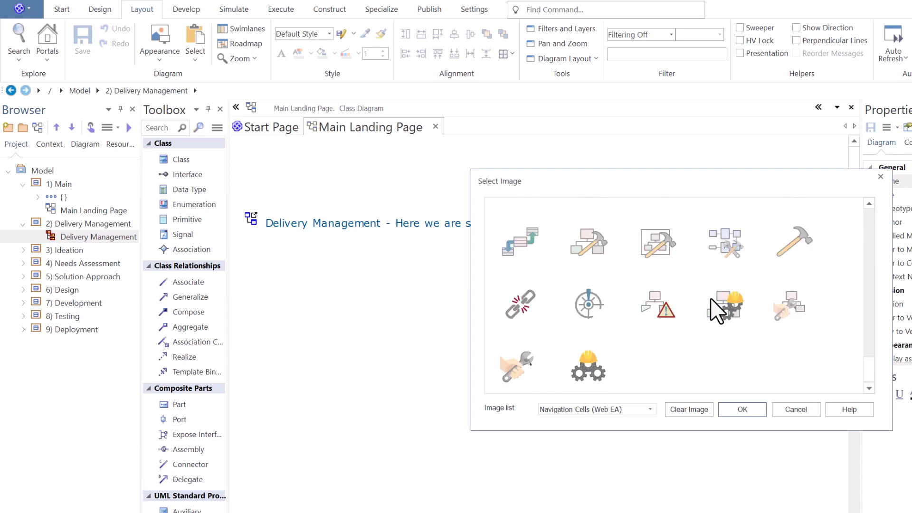
{"action": "left_click", "coordinate": [650, 409]}
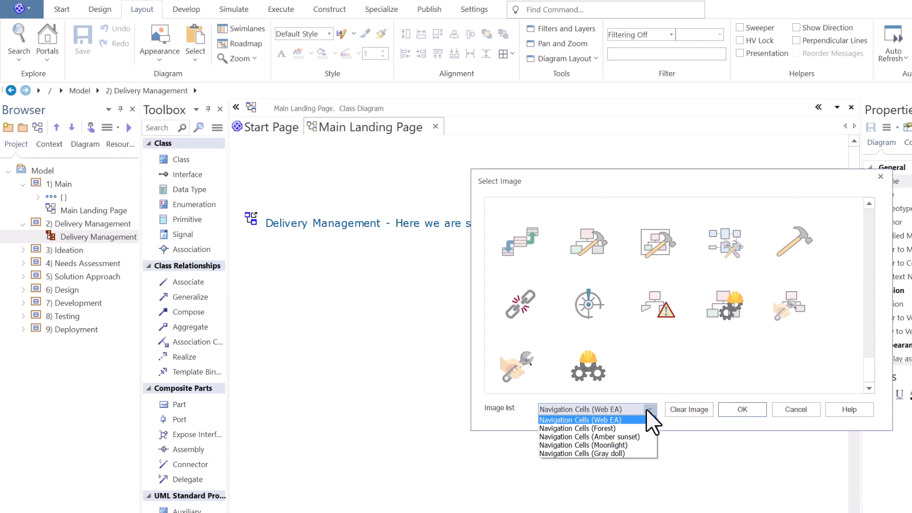
{"action": "left_click", "coordinate": [647, 408]}
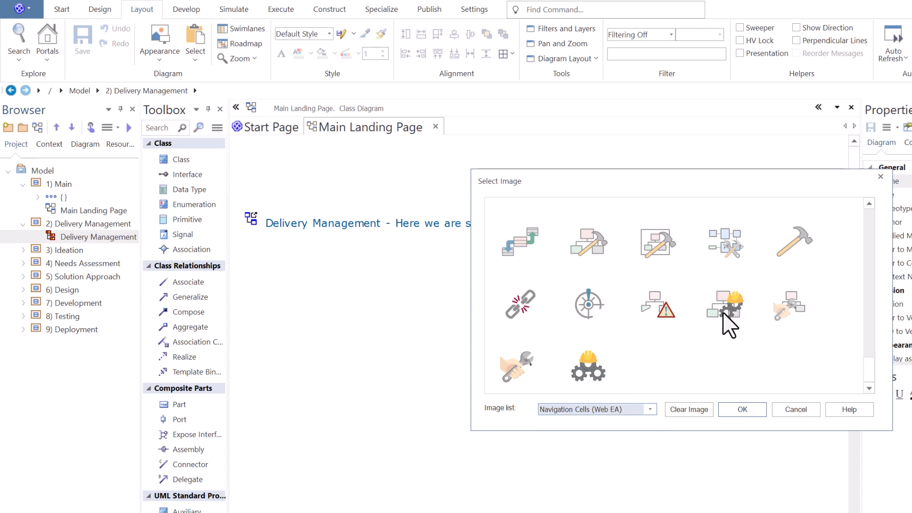
{"action": "left_click", "coordinate": [728, 305]}
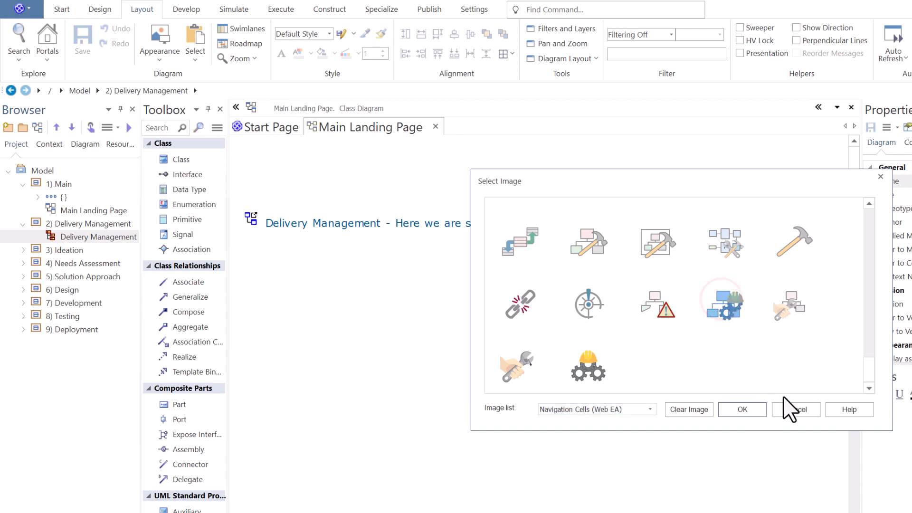
{"action": "left_click", "coordinate": [743, 410]}
{"action": "left_click", "coordinate": [483, 356]}
- Shift the Delivery Management navigation cell so its left edge lines up with the hyperlink above, and save the diagram
{"action": "left_click", "coordinate": [348, 297]}
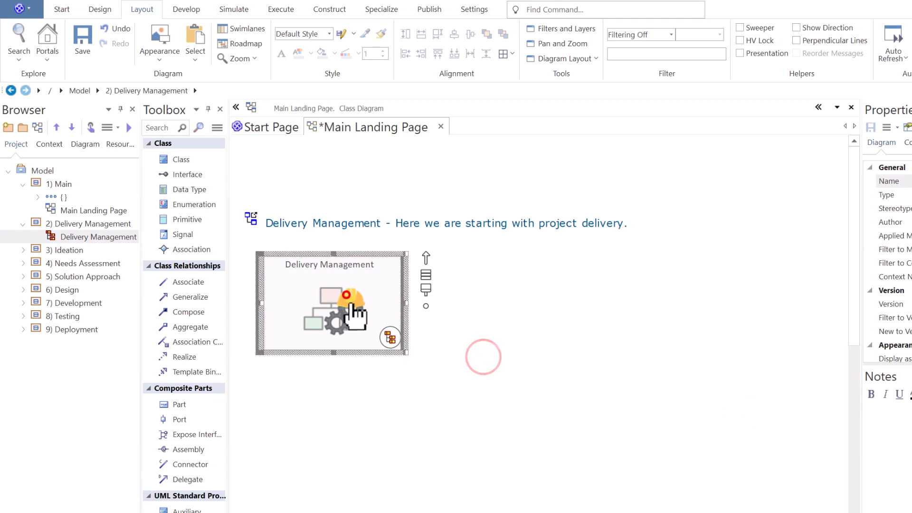
{"action": "left_click_drag", "start_coordinate": [353, 304], "coordinate": [337, 314]}
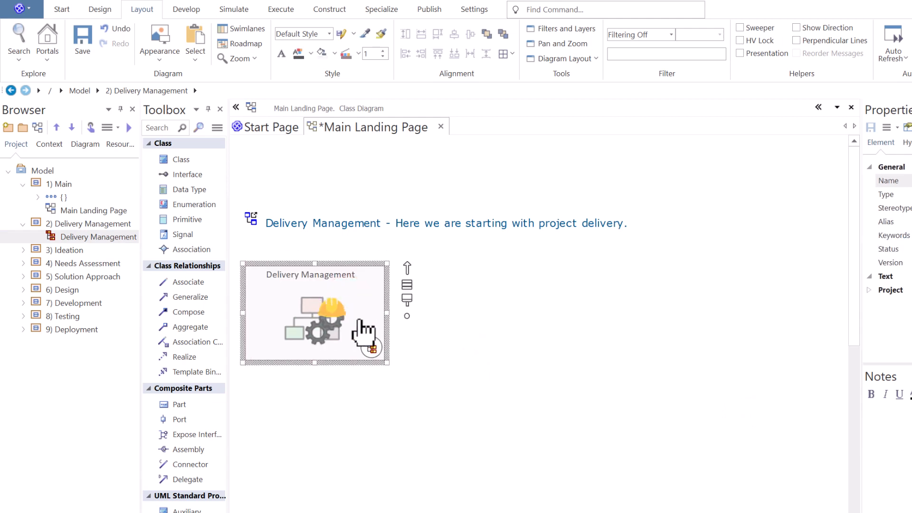
{"action": "left_click", "coordinate": [527, 364]}
{"action": "key", "text": "ctrl+s"}
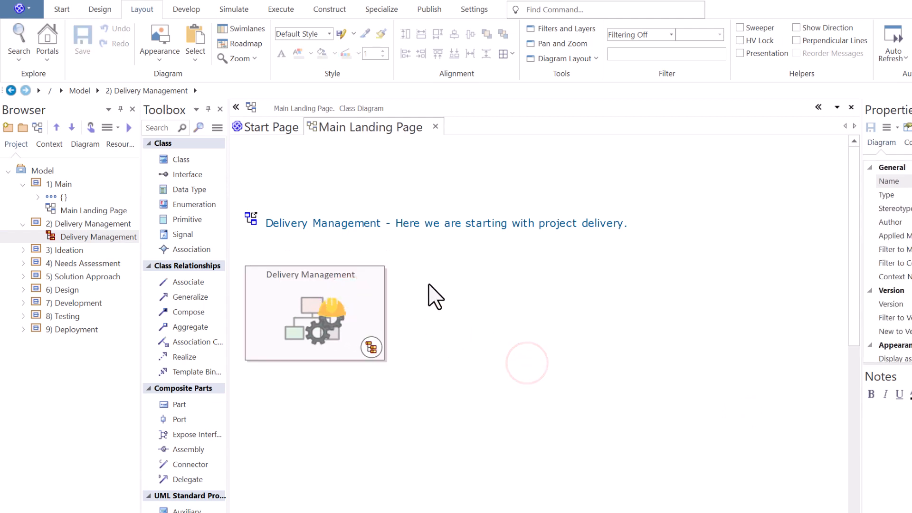
- Open the Delivery Management diagram from the hyperlink and from the navigation cell's body, closing it each time to return to the landing page
{"action": "left_click", "coordinate": [103, 236]}
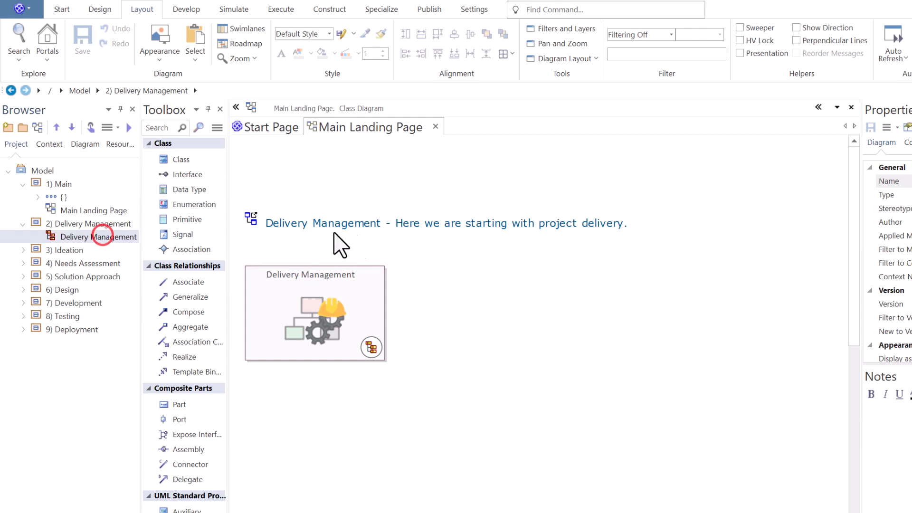
{"action": "left_click", "coordinate": [399, 220]}
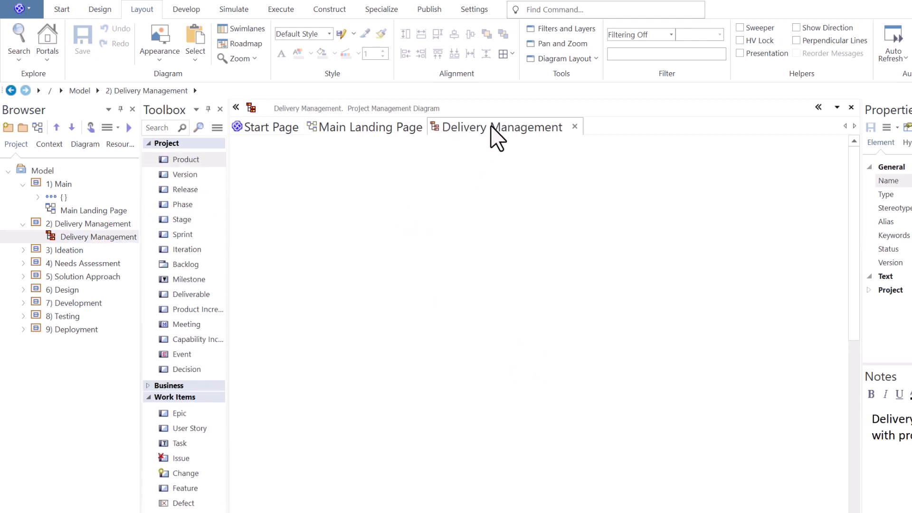
{"action": "left_click", "coordinate": [575, 127]}
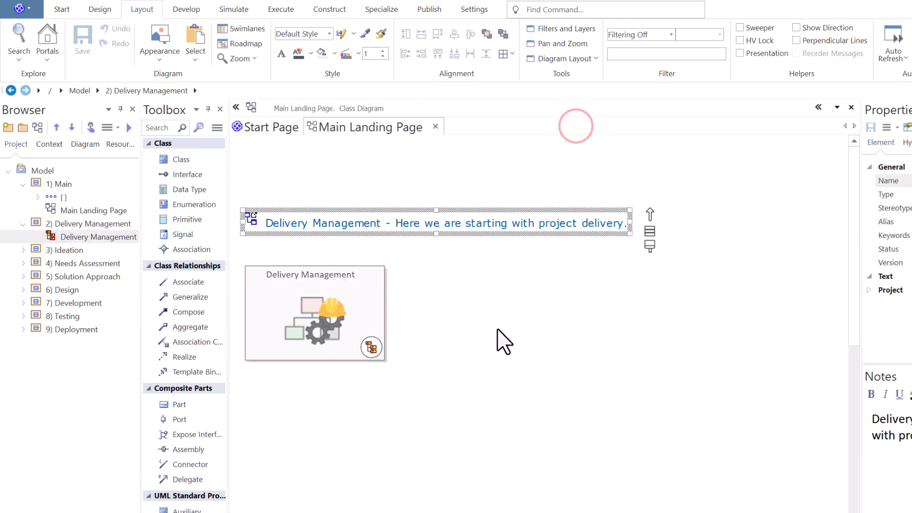
{"action": "left_click", "coordinate": [502, 351]}
{"action": "double_click", "coordinate": [324, 300]}
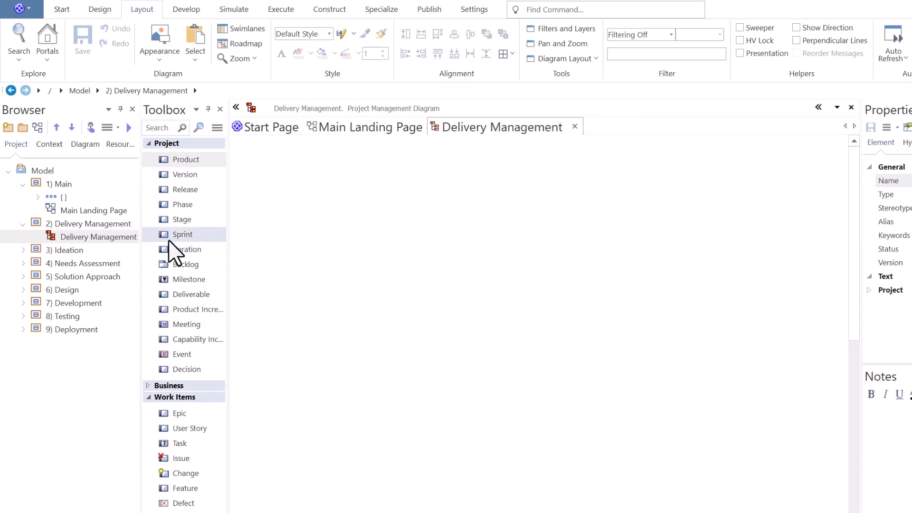
{"action": "left_click", "coordinate": [575, 127]}
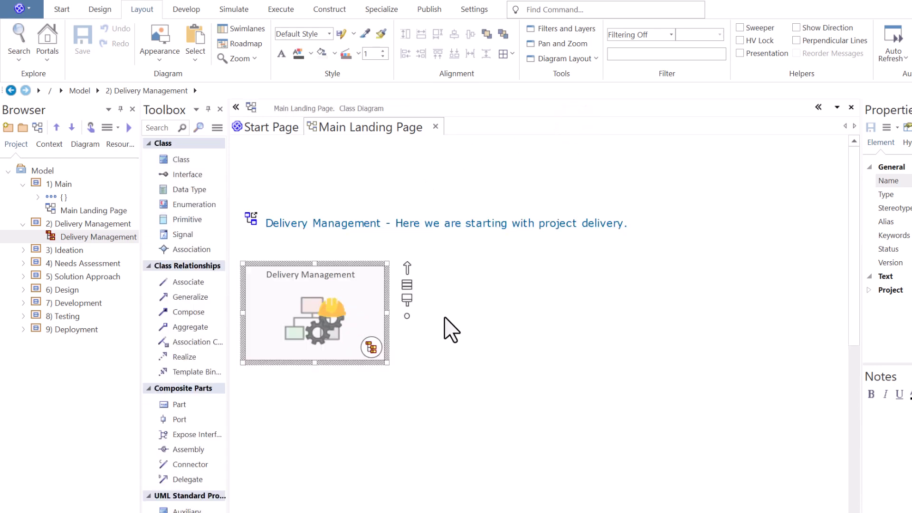
{"action": "left_click", "coordinate": [419, 369]}
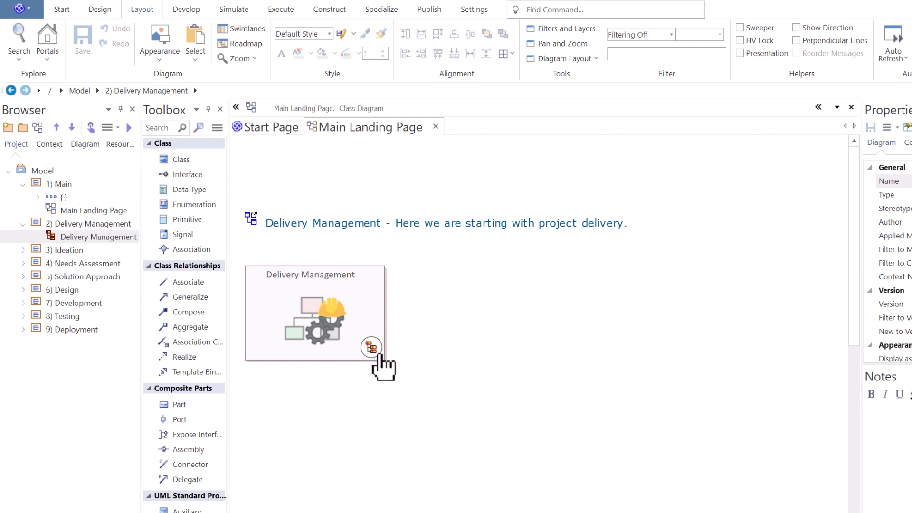
- Preview the Delivery Management diagram through the navigation cell's diagram icon, place the preview beside the cell, and close it
{"action": "left_click", "coordinate": [371, 348]}
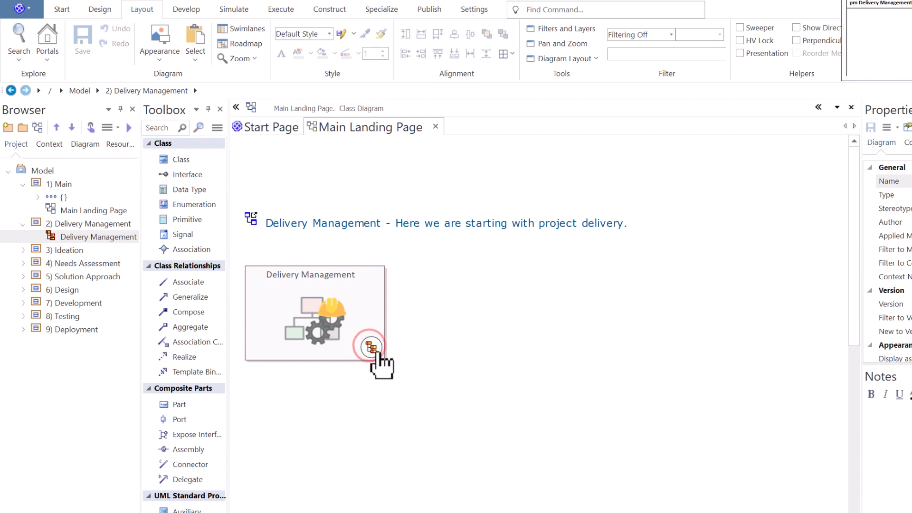
{"action": "left_click_drag", "start_coordinate": [911, 0], "coordinate": [498, 263]}
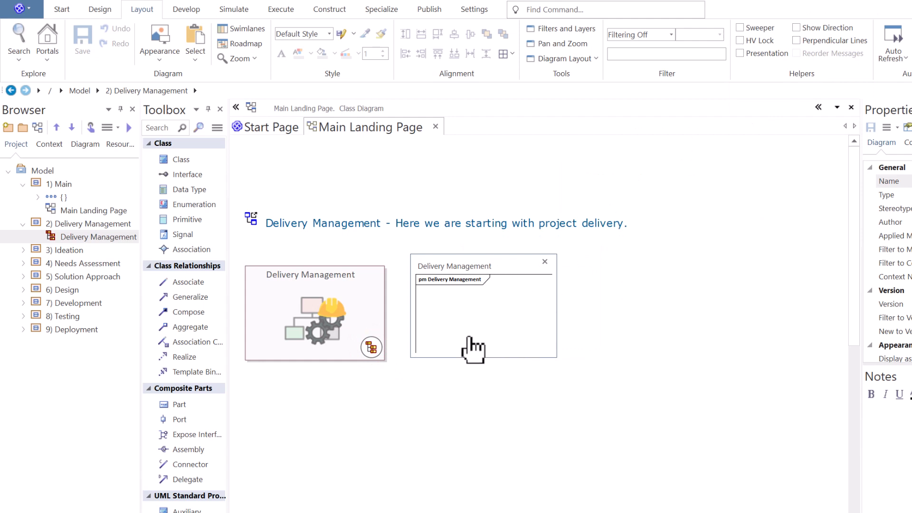
{"action": "left_click", "coordinate": [545, 262]}
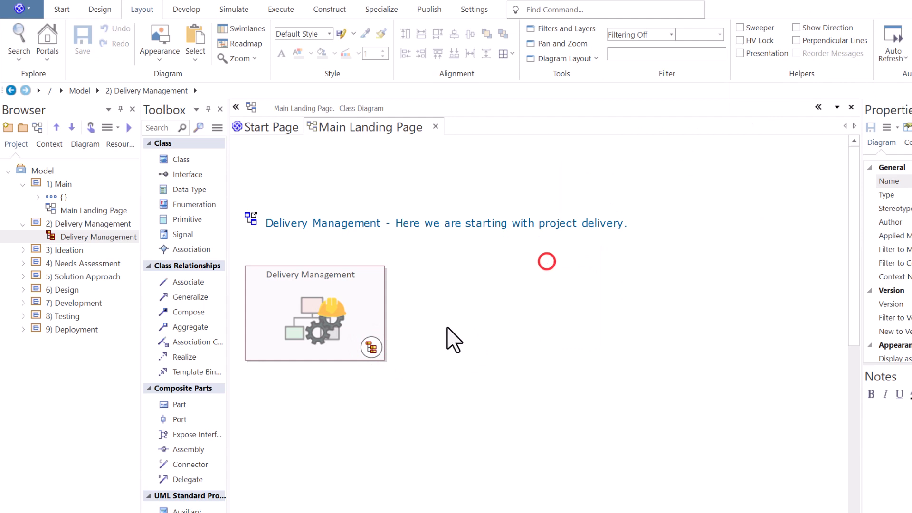
- Copy the hyperlink's notes text "Delivery Management - Here we are starting with project delivery." into the navigation cell's notes
{"action": "left_click", "coordinate": [336, 318]}
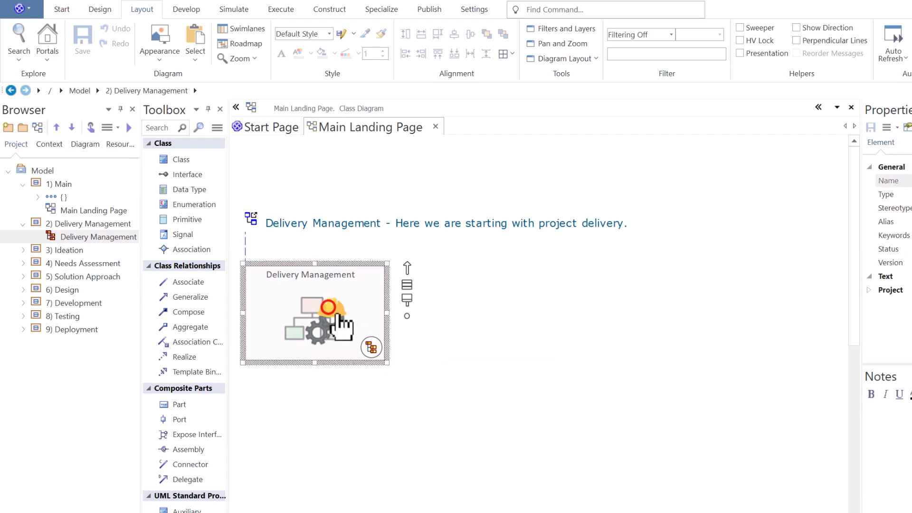
{"action": "left_click", "coordinate": [448, 223]}
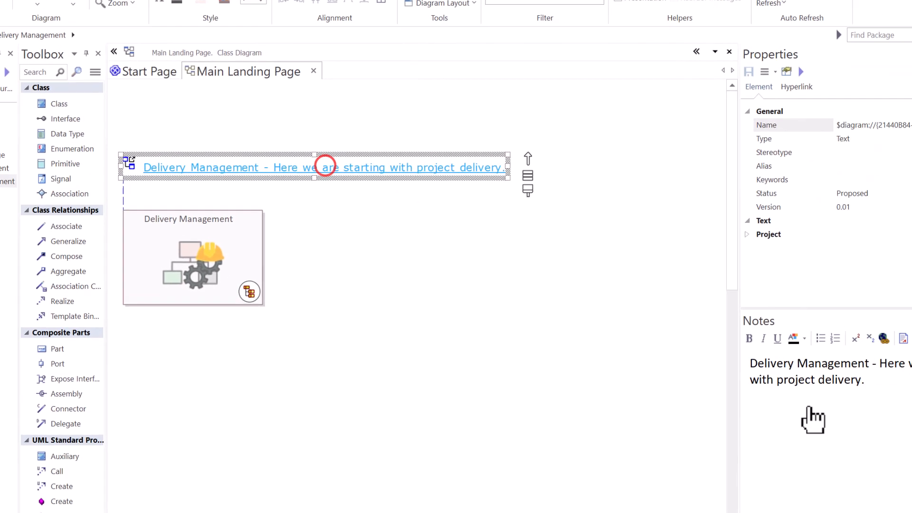
{"action": "left_click", "coordinate": [761, 334]}
{"action": "left_click_drag", "start_coordinate": [786, 338], "coordinate": [627, 352]}
{"action": "key", "text": "ctrl+c"}
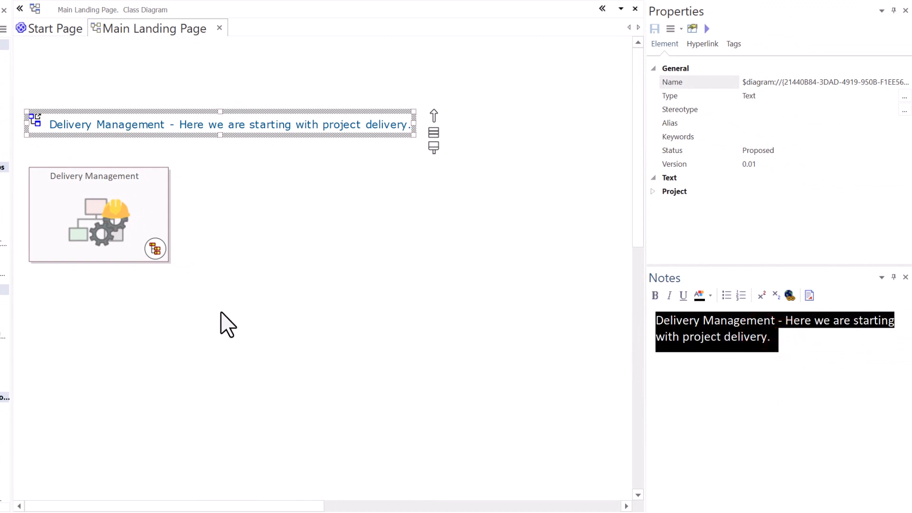
{"action": "left_click", "coordinate": [173, 302]}
{"action": "left_click", "coordinate": [142, 217]}
{"action": "left_click", "coordinate": [698, 345]}
{"action": "key", "text": "ctrl+v"}
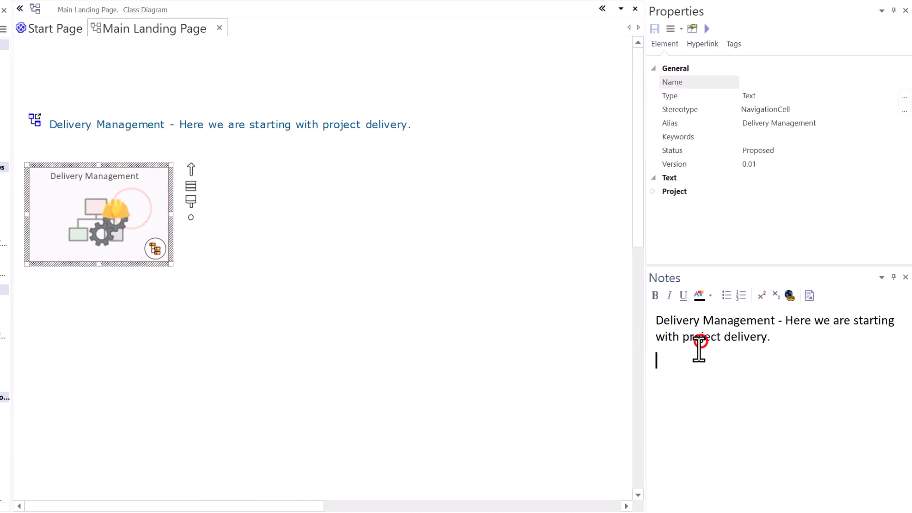
{"action": "left_click", "coordinate": [298, 264]}
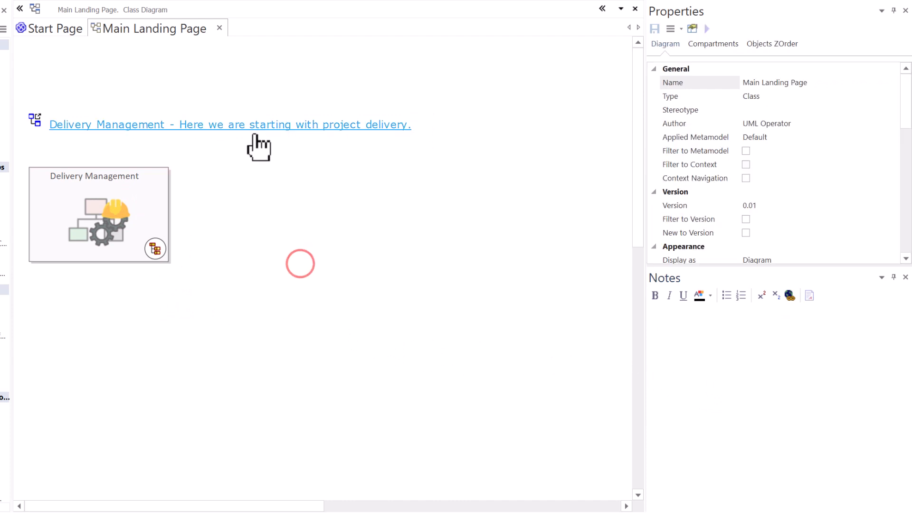
- Compare the notes of the hyperlink and the navigation cell by selecting each in turn, and highlight the cell's notes text
{"action": "left_click", "coordinate": [243, 125]}
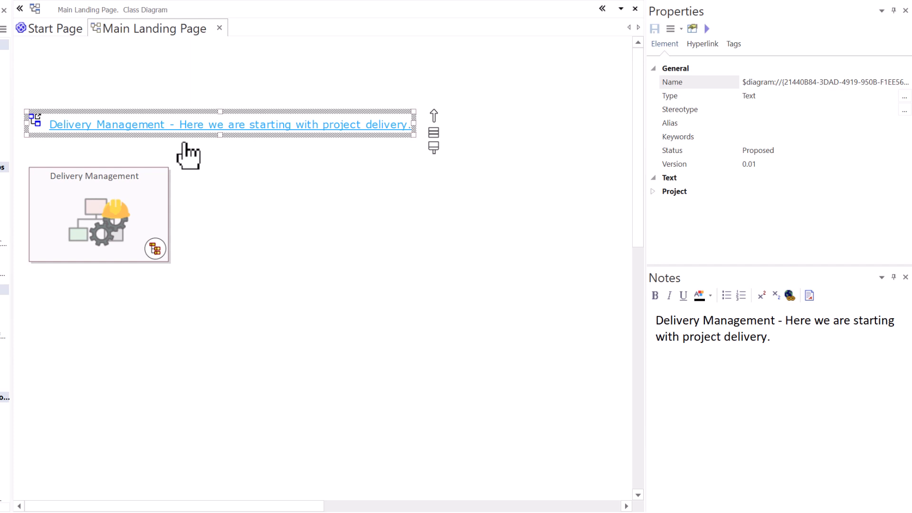
{"action": "left_click", "coordinate": [151, 199]}
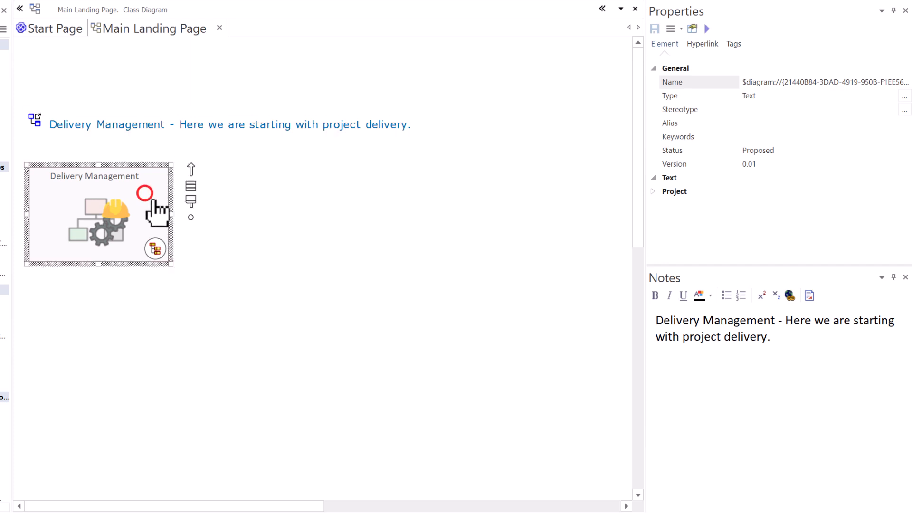
{"action": "left_click", "coordinate": [262, 204]}
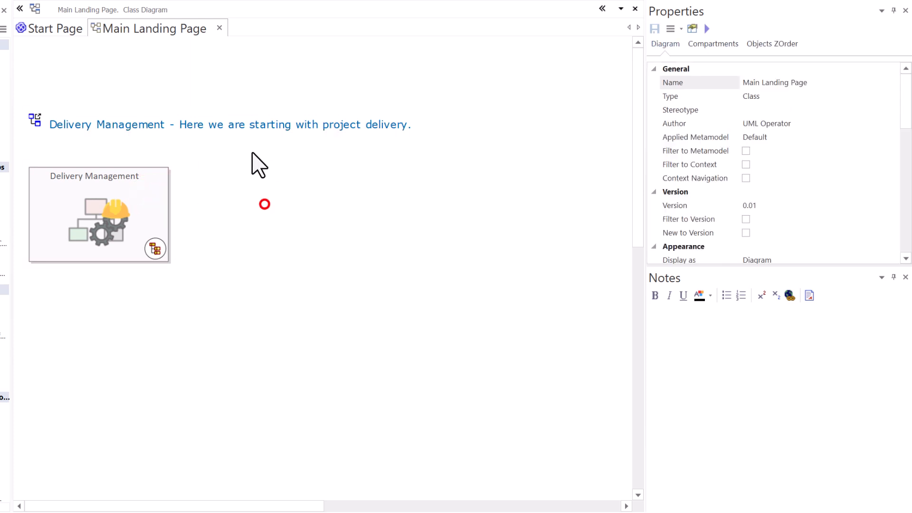
{"action": "left_click", "coordinate": [242, 124]}
{"action": "left_click", "coordinate": [304, 236]}
{"action": "left_click", "coordinate": [119, 202]}
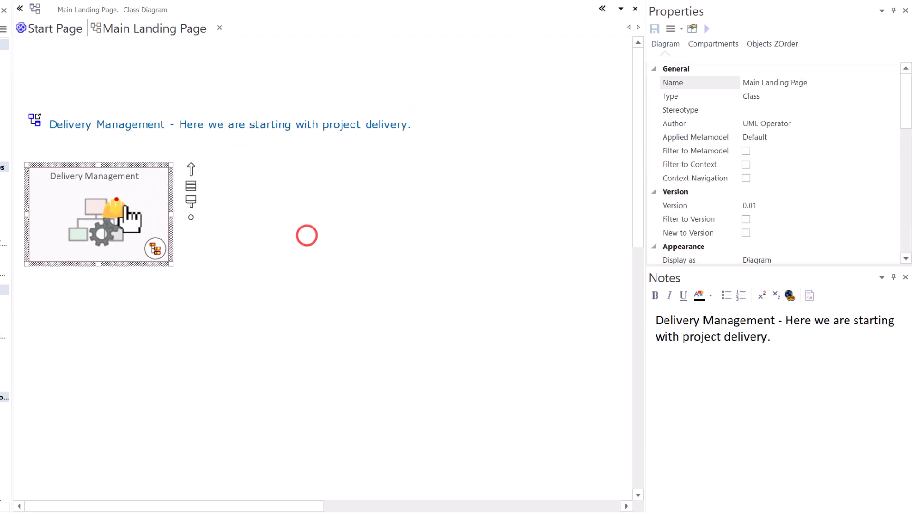
{"action": "left_click_drag", "start_coordinate": [789, 342], "coordinate": [652, 320]}
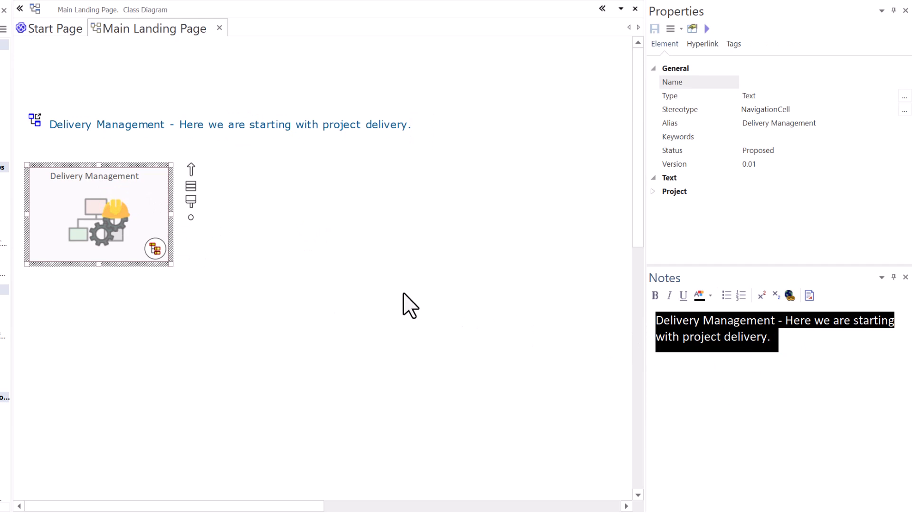
- Open the pinned EAExample.qea project from the Start Page and look through the navigation cells on its Getting Started diagram
{"action": "left_click", "coordinate": [356, 285]}
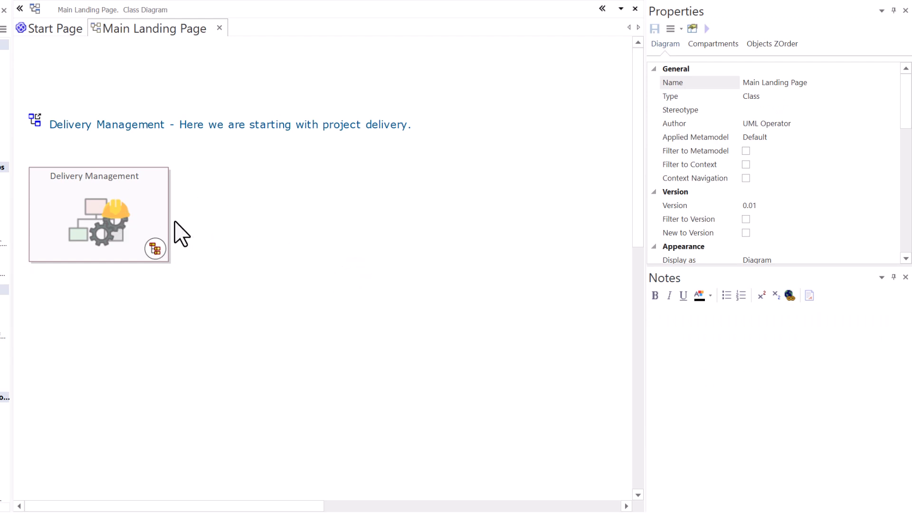
{"action": "left_click", "coordinate": [248, 135]}
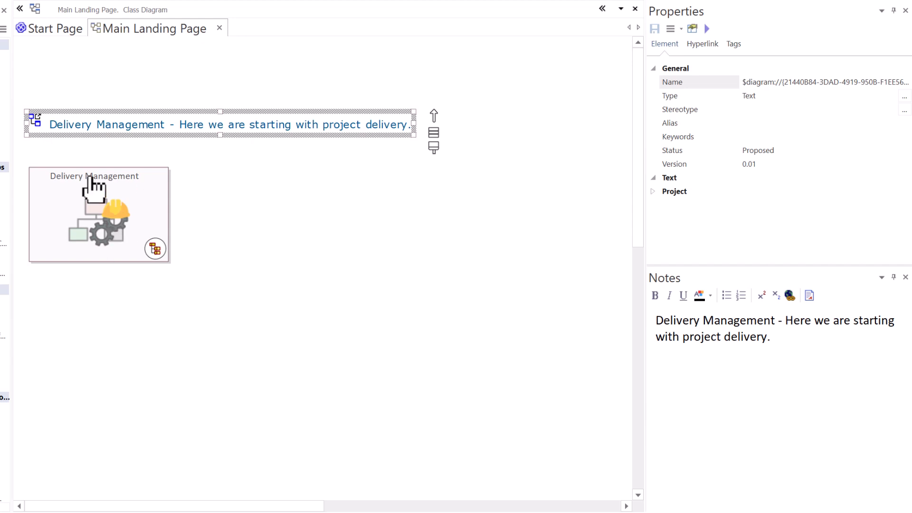
{"action": "left_click", "coordinate": [57, 27]}
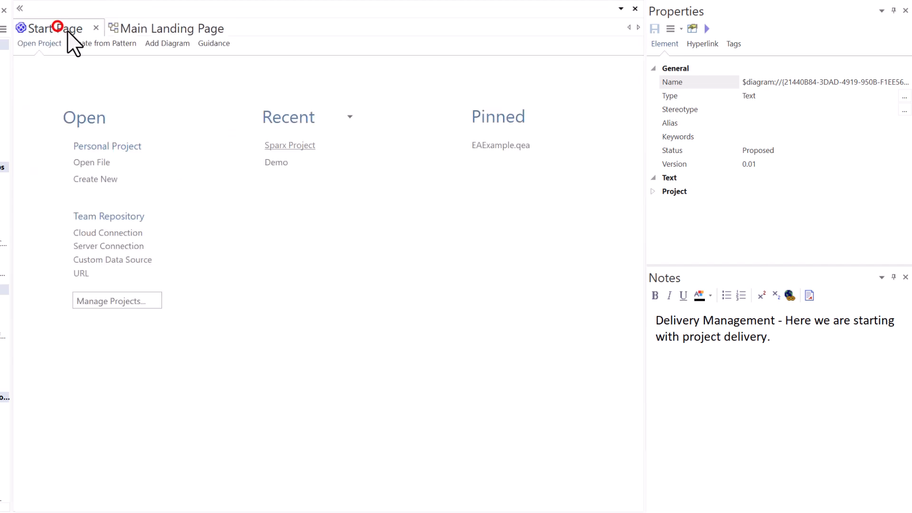
{"action": "left_click", "coordinate": [505, 145]}
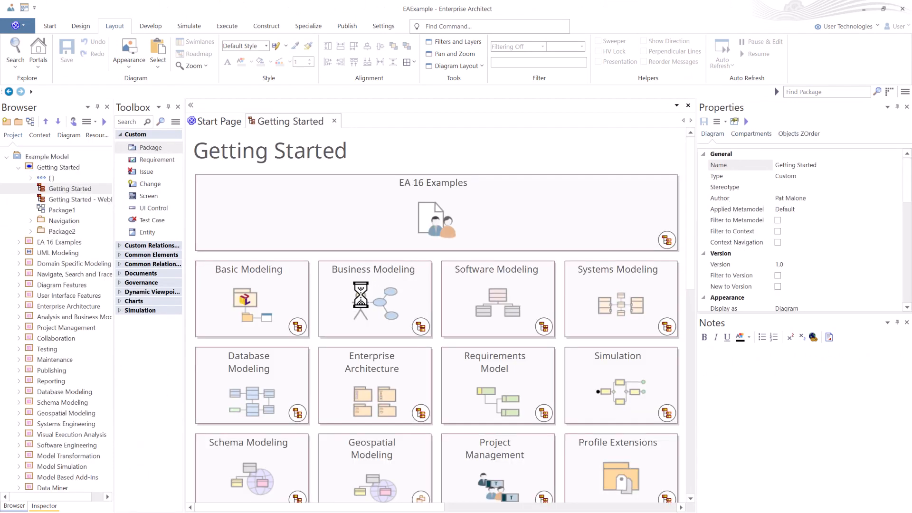
{"action": "scroll", "coordinate": [367, 304], "scroll_direction": "down", "scroll_amount": 7}
{"action": "scroll", "coordinate": [360, 300], "scroll_direction": "up", "scroll_amount": 7}
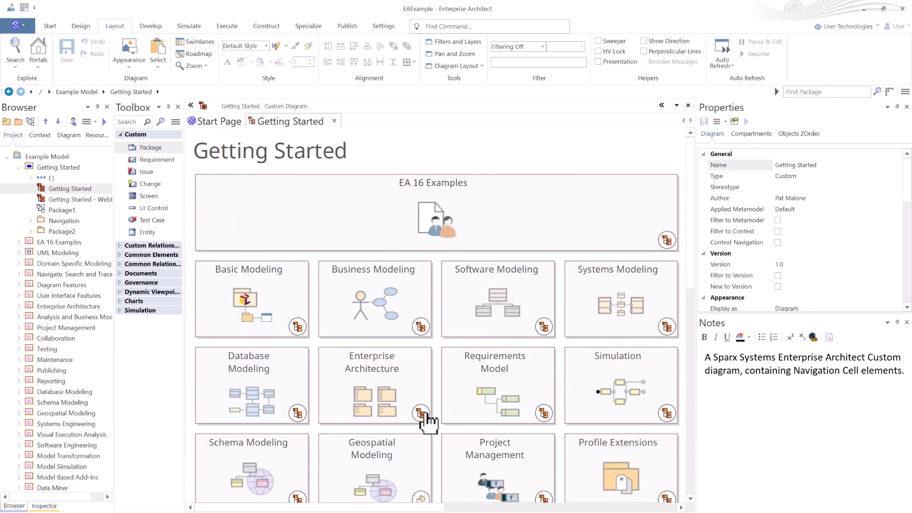
- Preview the Enterprise Architecture and Basic Modeling diagrams through their navigation cells' diagram icons, closing each preview
{"action": "left_click", "coordinate": [422, 414]}
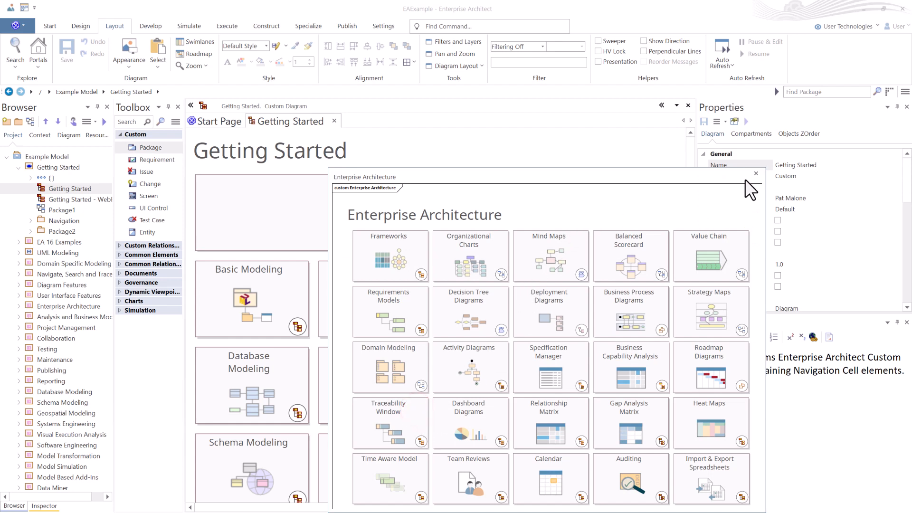
{"action": "left_click", "coordinate": [756, 173]}
{"action": "left_click", "coordinate": [295, 325]}
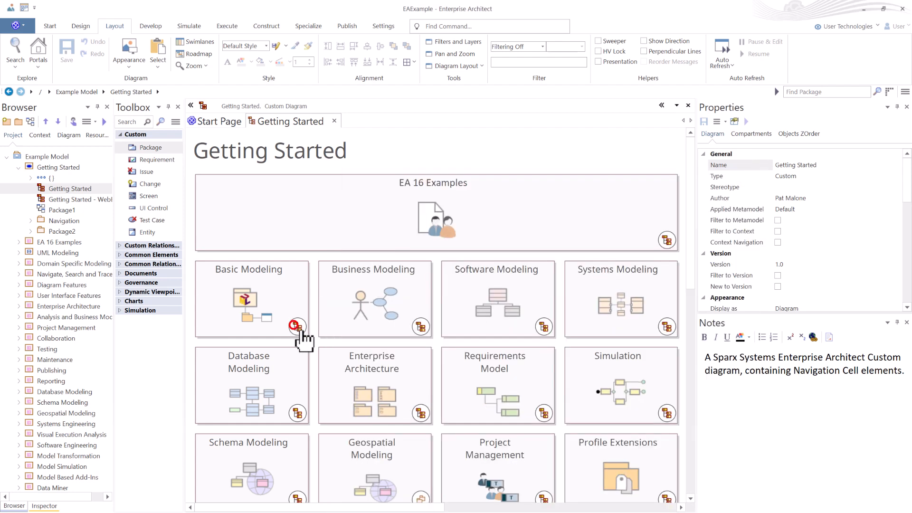
{"action": "left_click", "coordinate": [776, 170]}
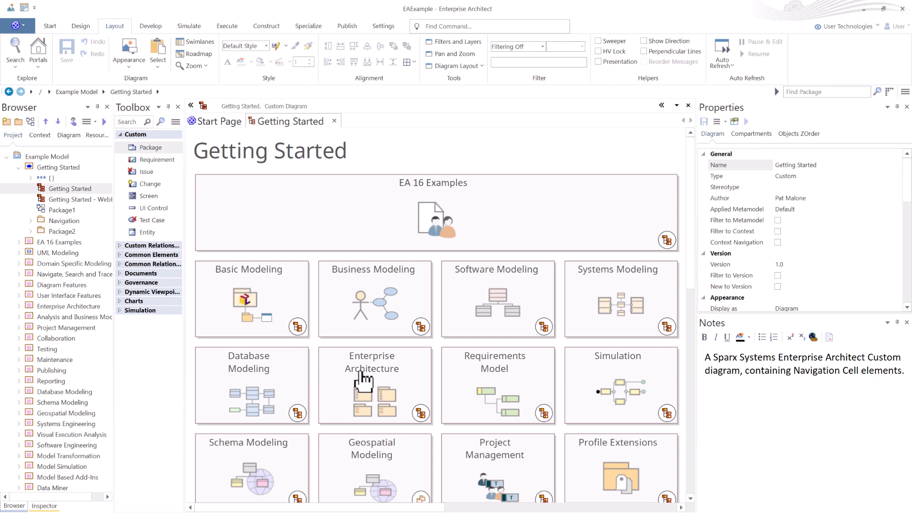
- Reopen the recent Sparx Project from the Start Page and expand the 2) Delivery Management package
{"action": "left_click", "coordinate": [221, 122]}
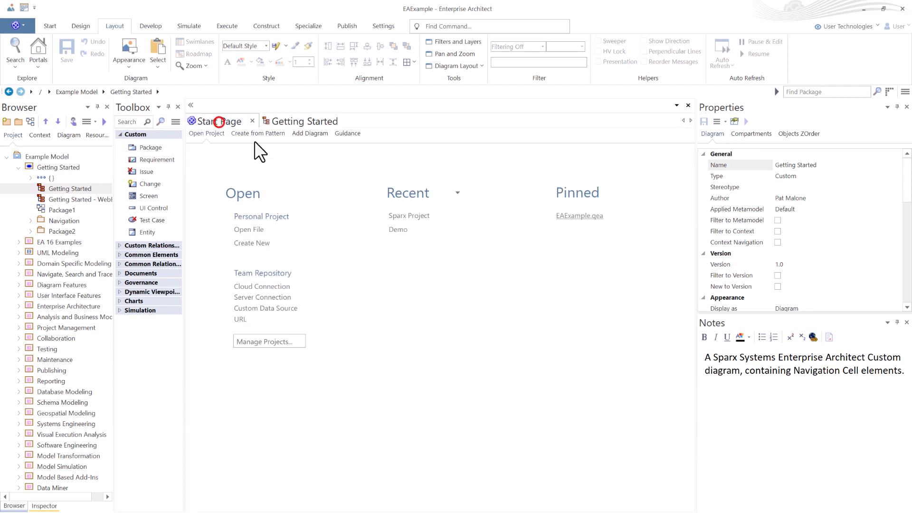
{"action": "left_click", "coordinate": [403, 216]}
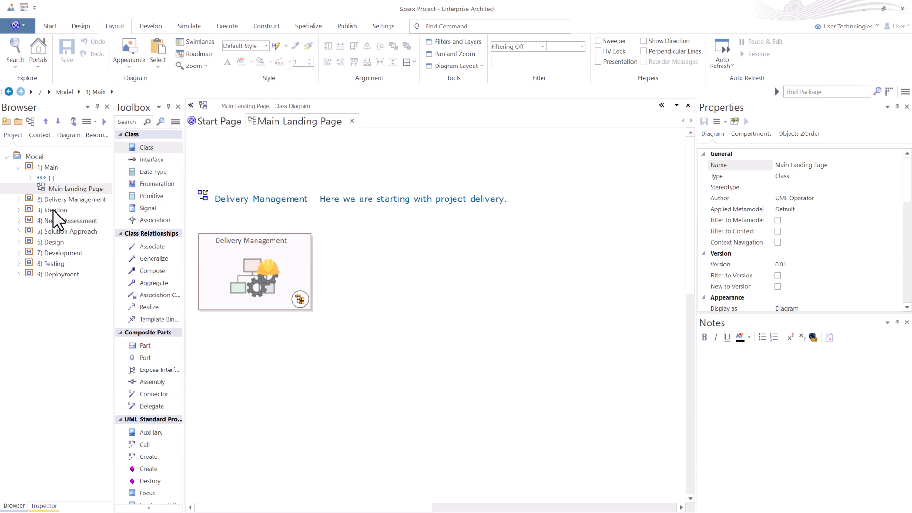
{"action": "left_click", "coordinate": [19, 199]}
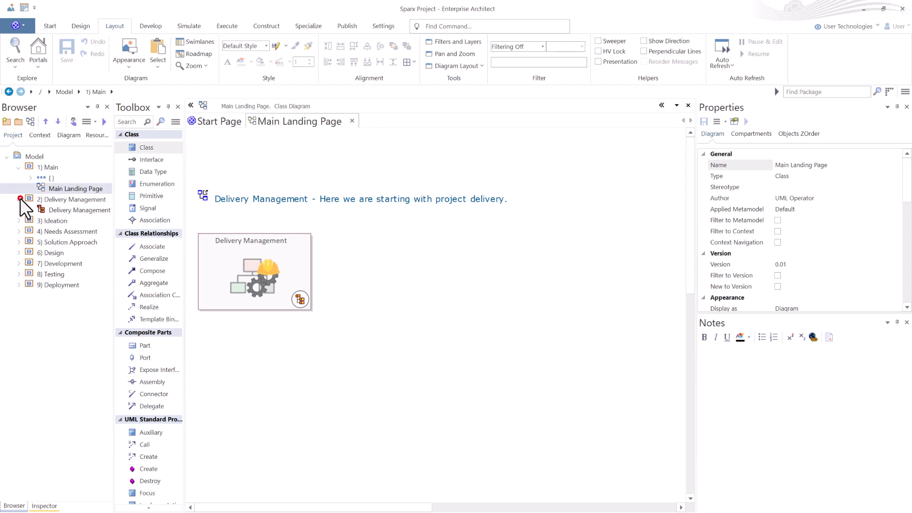
- Add the 3) Ideation diagram as a navigation cell with the three-box hierarchy image, and place it directly beside the Delivery Management cell
{"action": "left_click_drag", "start_coordinate": [50, 209], "coordinate": [340, 238]}
{"action": "left_click", "coordinate": [19, 221]}
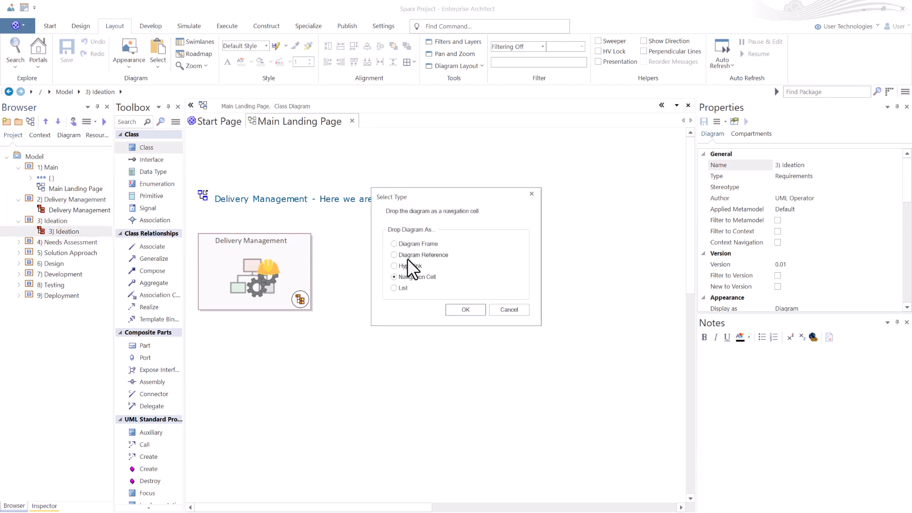
{"action": "left_click", "coordinate": [466, 309]}
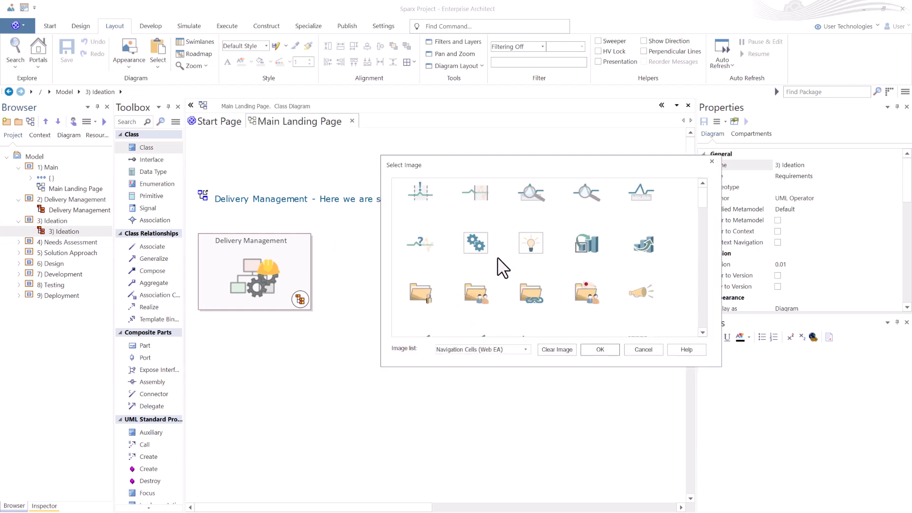
{"action": "scroll", "coordinate": [511, 234], "scroll_direction": "down", "scroll_amount": 3}
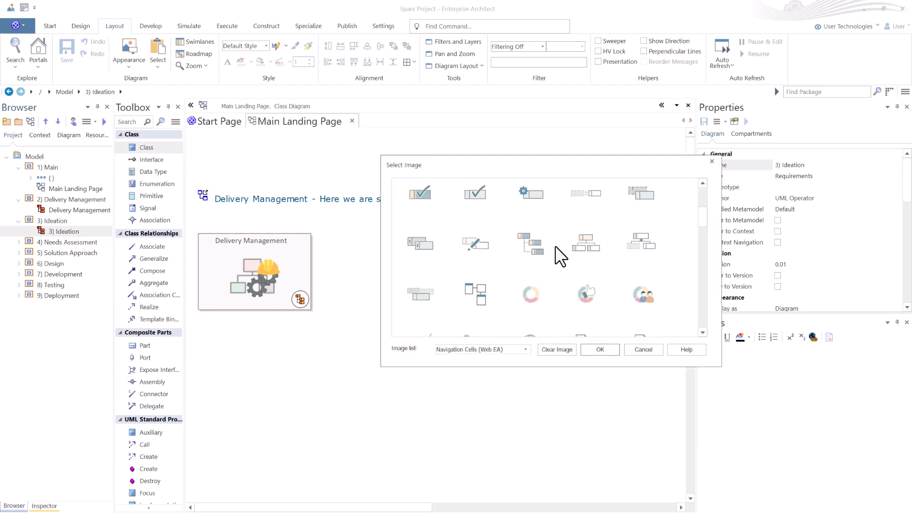
{"action": "left_click", "coordinate": [592, 241]}
{"action": "left_click", "coordinate": [612, 351]}
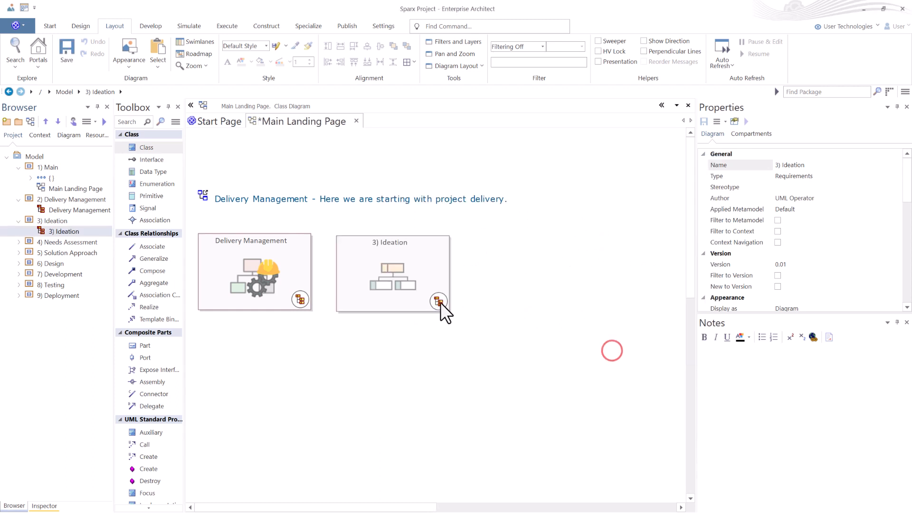
{"action": "left_click", "coordinate": [409, 270]}
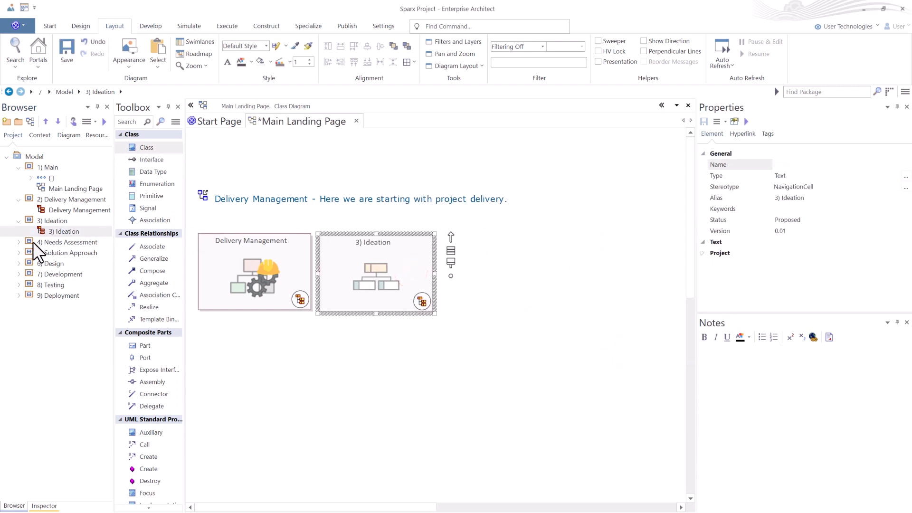
- Add the 4) Needs Assessment diagram beside the Ideation cell as a navigation cell with the red-dotted folder-and-people image
{"action": "left_click", "coordinate": [19, 242]}
{"action": "left_click_drag", "start_coordinate": [56, 253], "coordinate": [468, 250]}
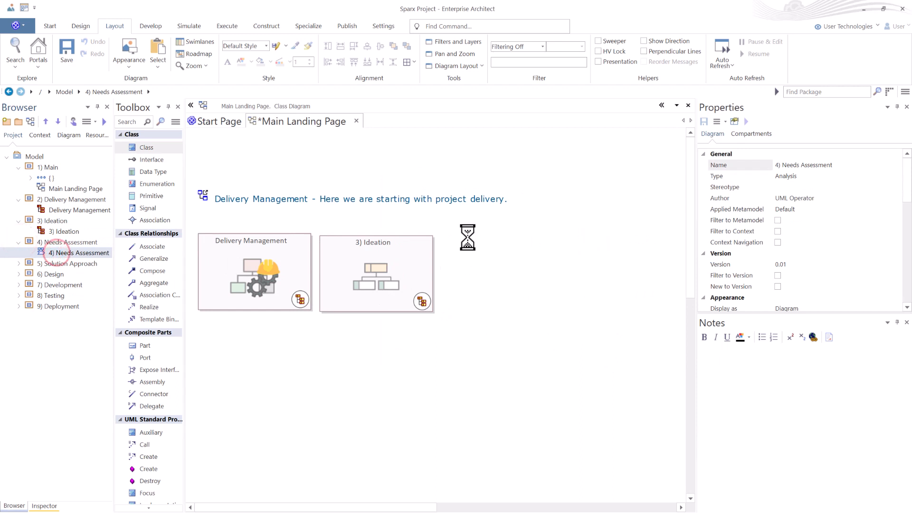
{"action": "left_click", "coordinate": [460, 307]}
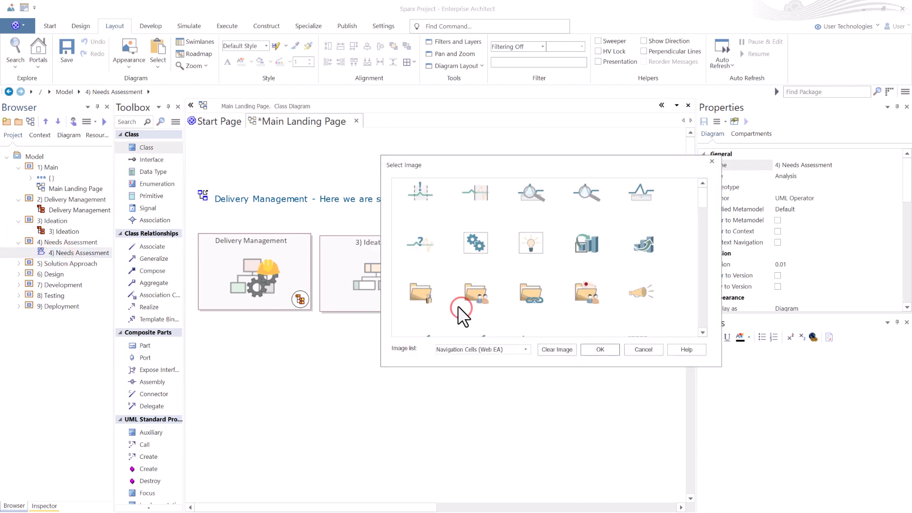
{"action": "scroll", "coordinate": [606, 285], "scroll_direction": "down", "scroll_amount": 3}
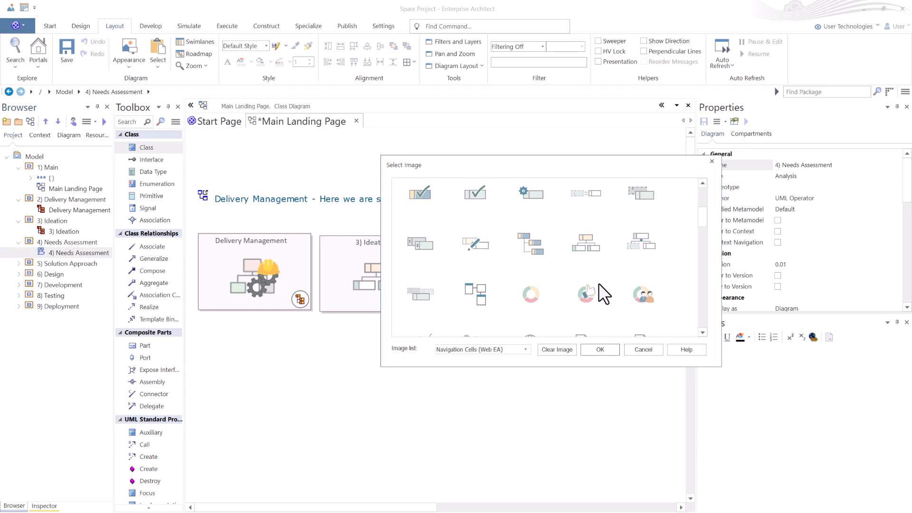
{"action": "scroll", "coordinate": [603, 276], "scroll_direction": "up", "scroll_amount": 2}
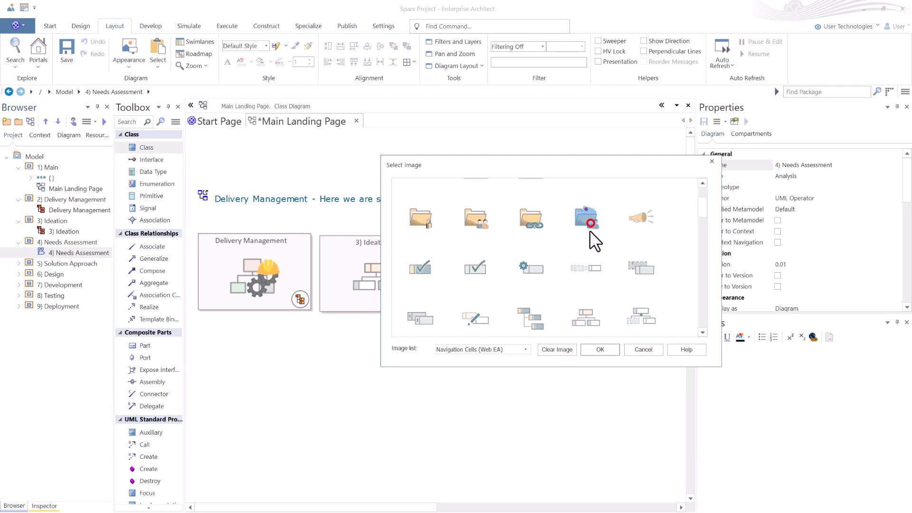
{"action": "left_click", "coordinate": [600, 350]}
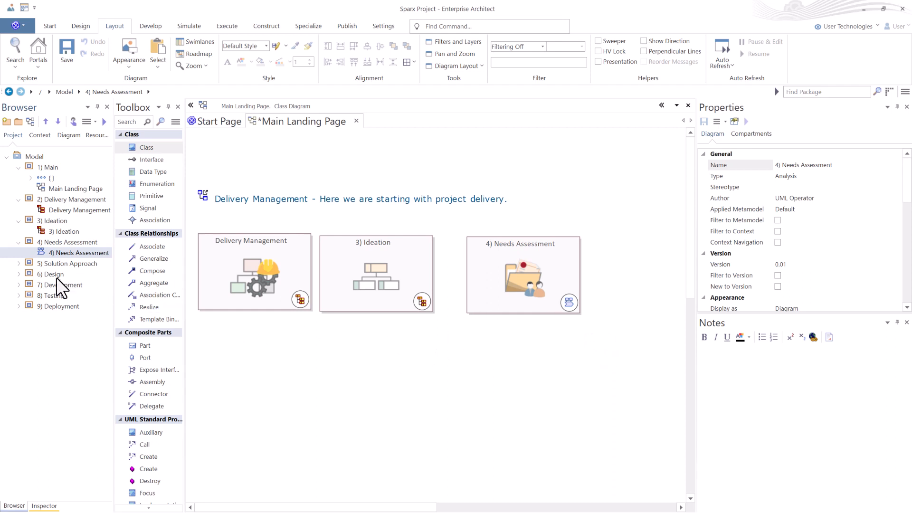
- Add the 5) Solution Approach diagram as a navigation cell with the blue grid-and-circles image, and place it below the Delivery Management cell
{"action": "left_click", "coordinate": [19, 264]}
{"action": "left_click", "coordinate": [56, 273]}
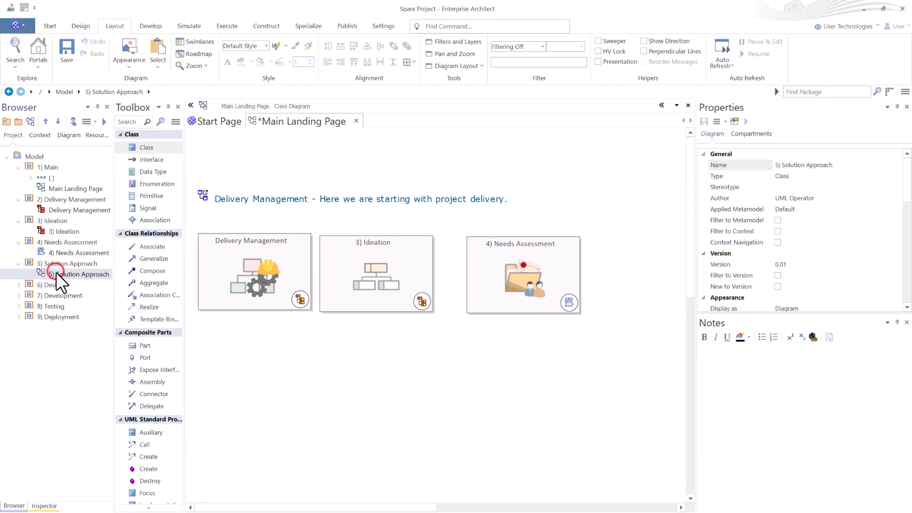
{"action": "left_click_drag", "start_coordinate": [57, 275], "coordinate": [211, 336]}
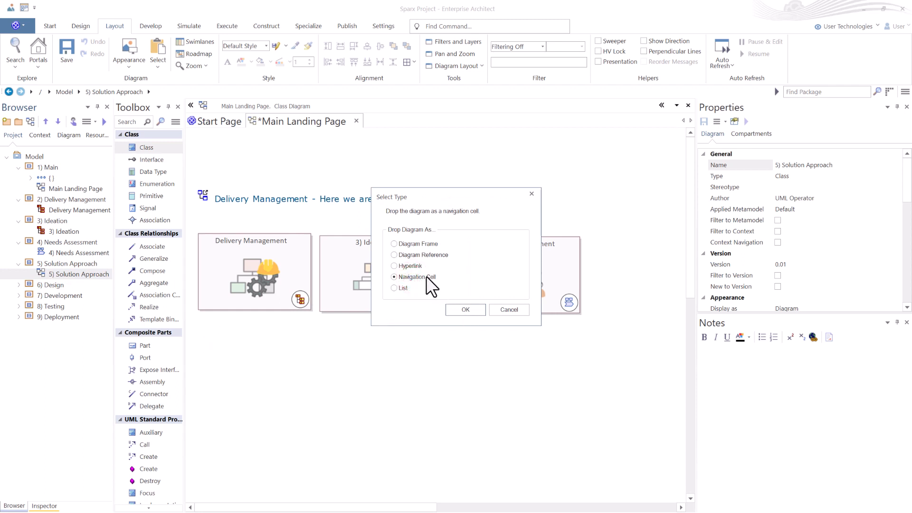
{"action": "left_click", "coordinate": [466, 309]}
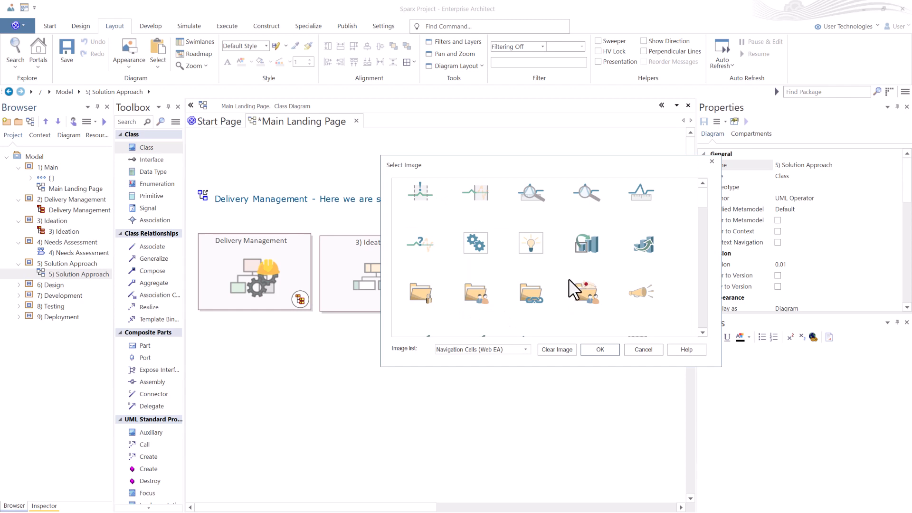
{"action": "scroll", "coordinate": [569, 279], "scroll_direction": "down", "scroll_amount": 5}
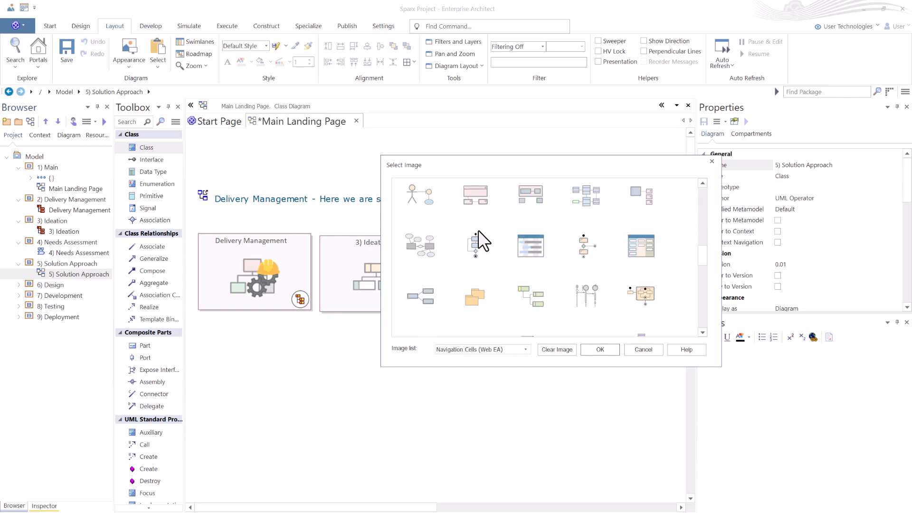
{"action": "scroll", "coordinate": [556, 275], "scroll_direction": "down", "scroll_amount": 3}
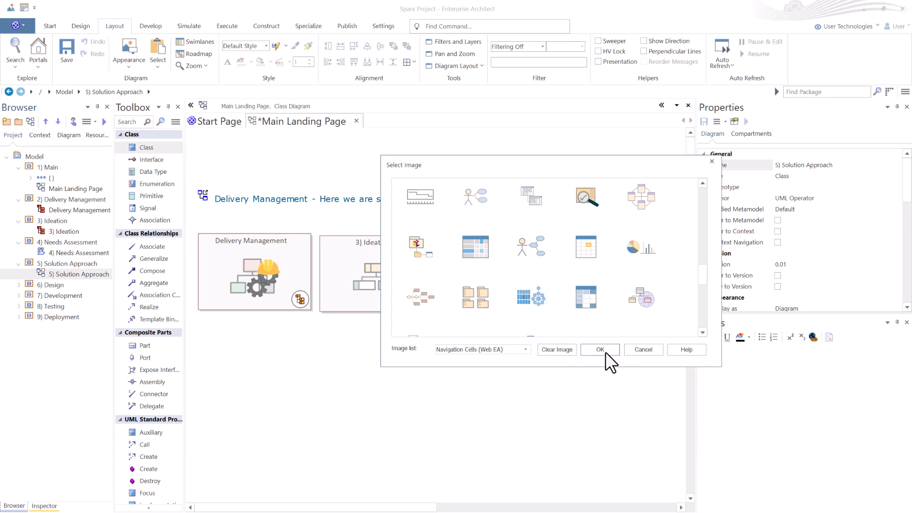
{"action": "left_click", "coordinate": [603, 351]}
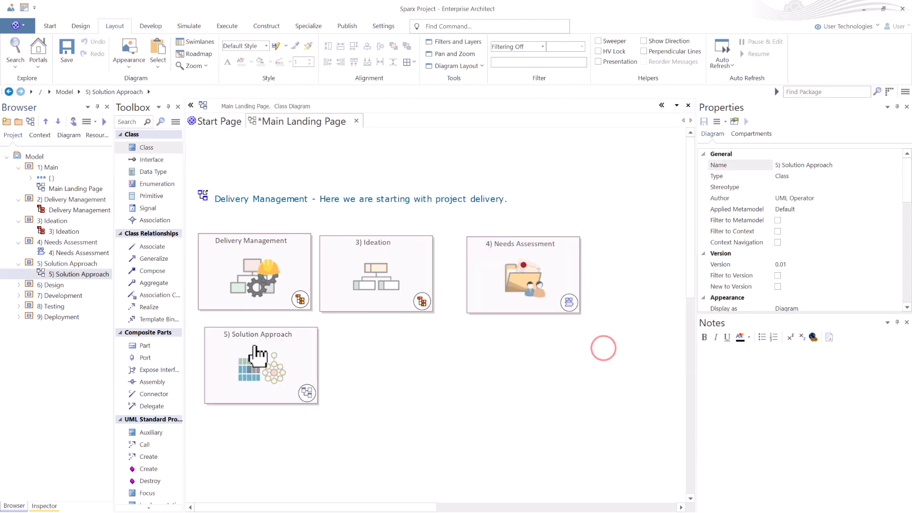
{"action": "left_click", "coordinate": [262, 350]}
{"action": "left_click_drag", "start_coordinate": [260, 347], "coordinate": [260, 347]}
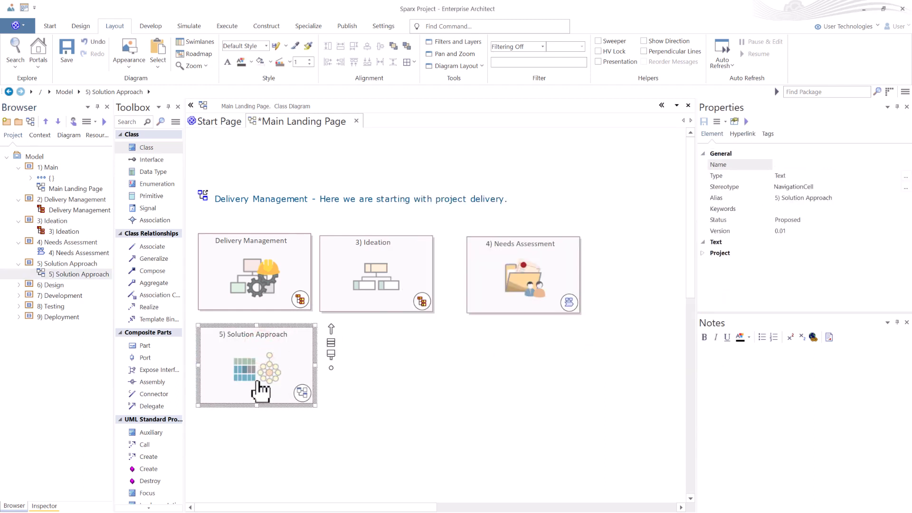
- Add the 6) Design diagram as a navigation cell with the magnifying-glass image, and place it directly beside the Solution Approach cell
{"action": "left_click", "coordinate": [19, 285]}
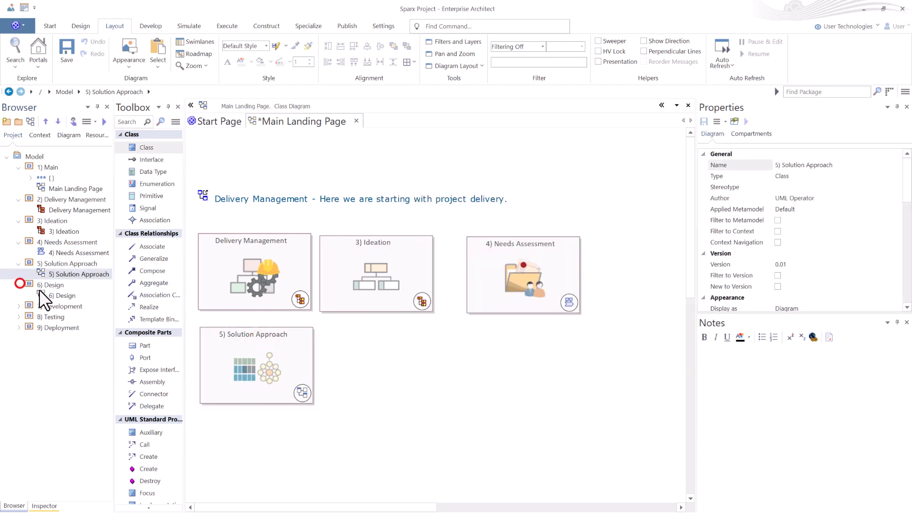
{"action": "left_click", "coordinate": [61, 295]}
{"action": "left_click_drag", "start_coordinate": [61, 298], "coordinate": [355, 343]}
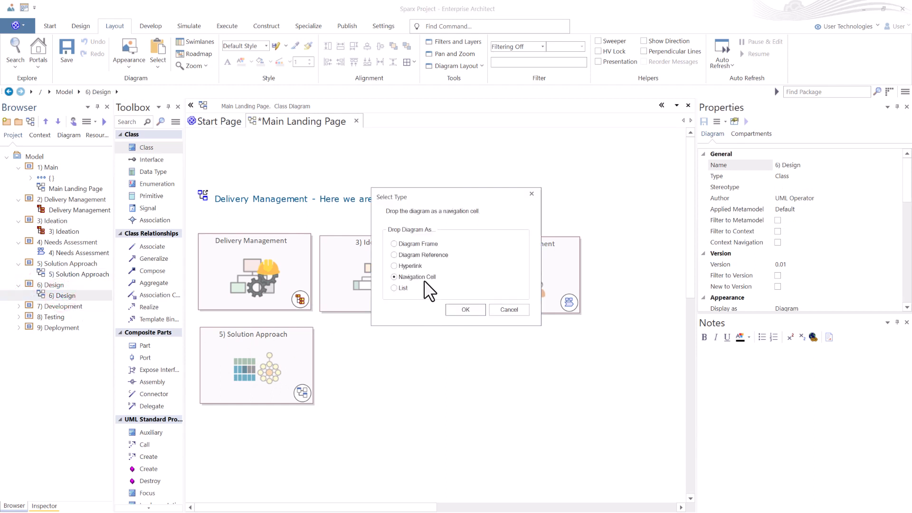
{"action": "left_click", "coordinate": [464, 311]}
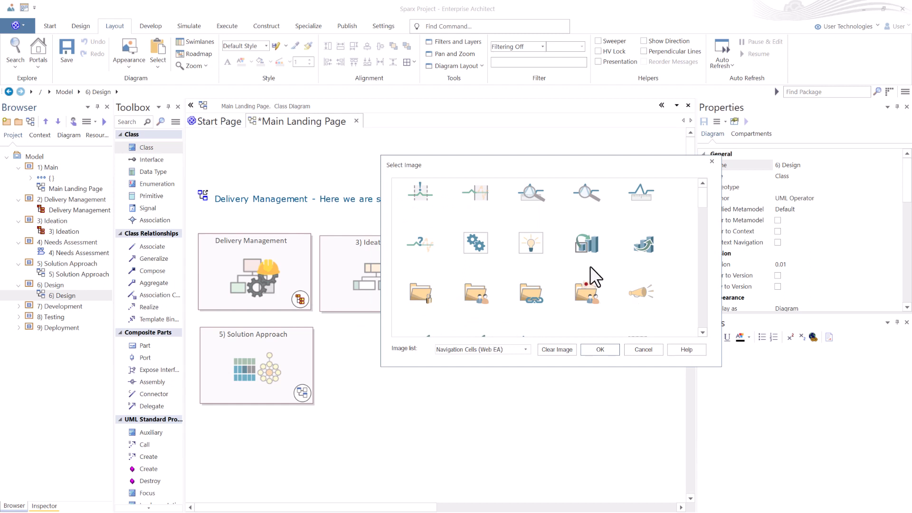
{"action": "left_click", "coordinate": [532, 193]}
{"action": "left_click", "coordinate": [601, 349]}
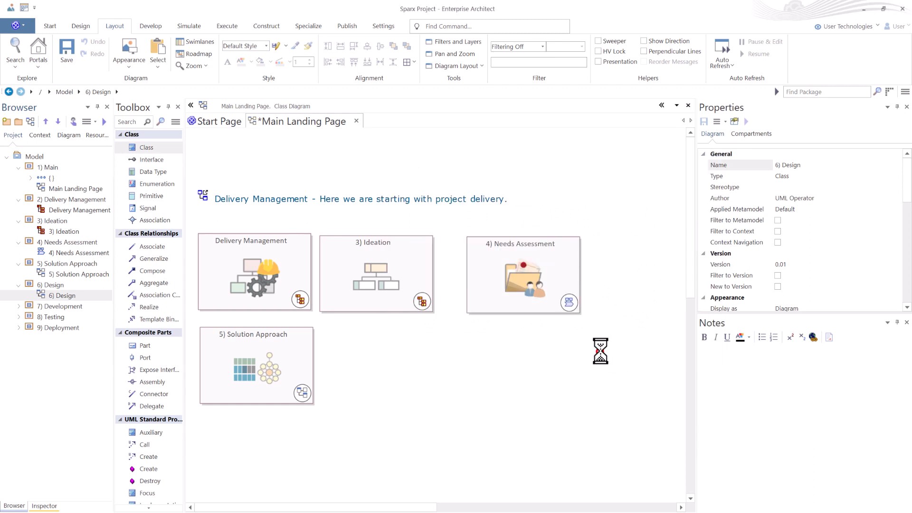
{"action": "left_click_drag", "start_coordinate": [445, 368], "coordinate": [420, 357]}
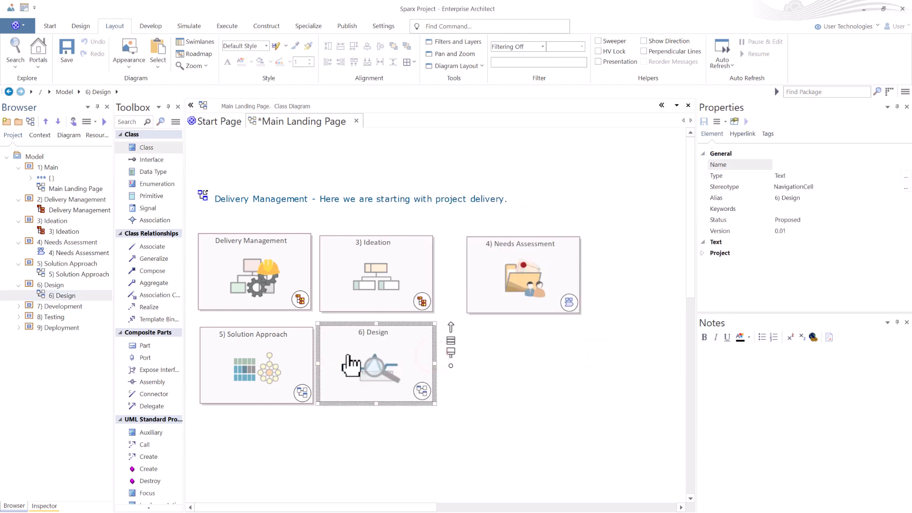
- Add the 7) Development diagram as a navigation cell with the four-box hierarchy and crossed-tools image, placed below the Needs Assessment cell
{"action": "left_click", "coordinate": [19, 306]}
{"action": "left_click_drag", "start_coordinate": [65, 317], "coordinate": [475, 338]}
{"action": "left_click", "coordinate": [466, 309]}
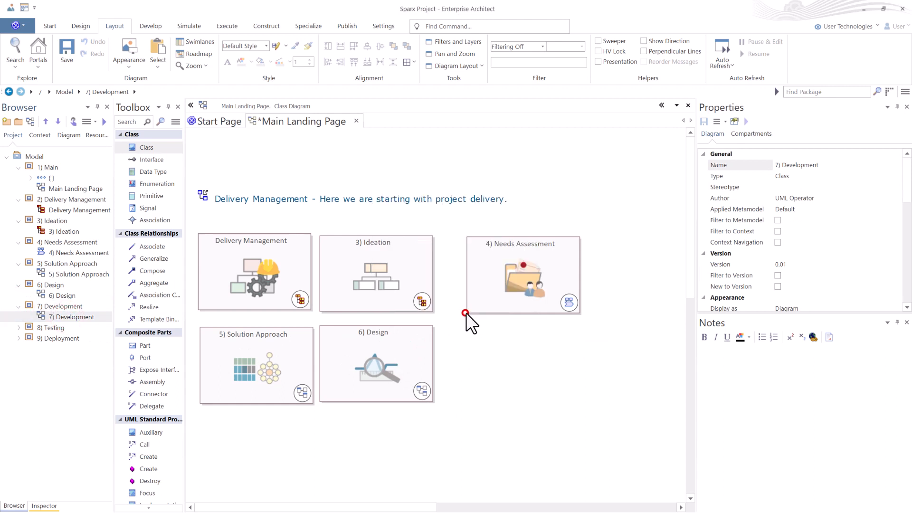
{"action": "scroll", "coordinate": [498, 302], "scroll_direction": "down", "scroll_amount": 10}
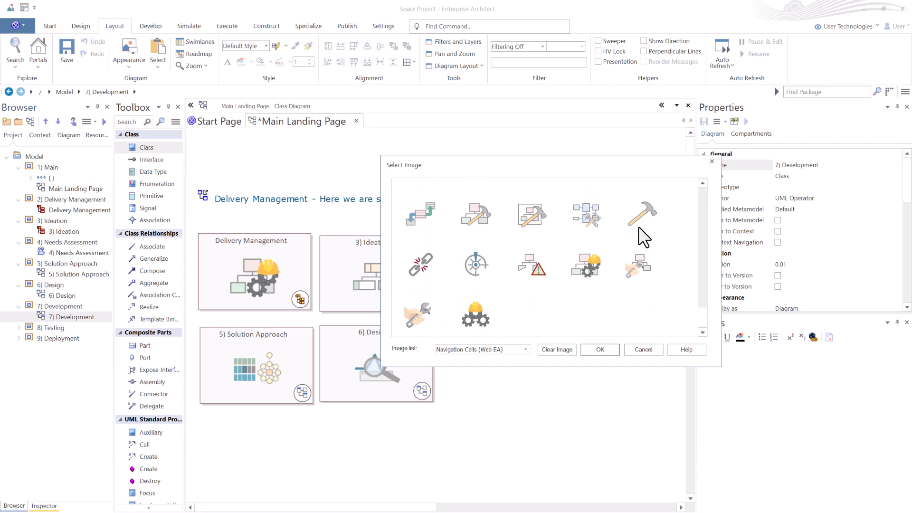
{"action": "left_click", "coordinate": [588, 272]}
{"action": "left_click", "coordinate": [584, 211]}
{"action": "left_click", "coordinate": [600, 351]}
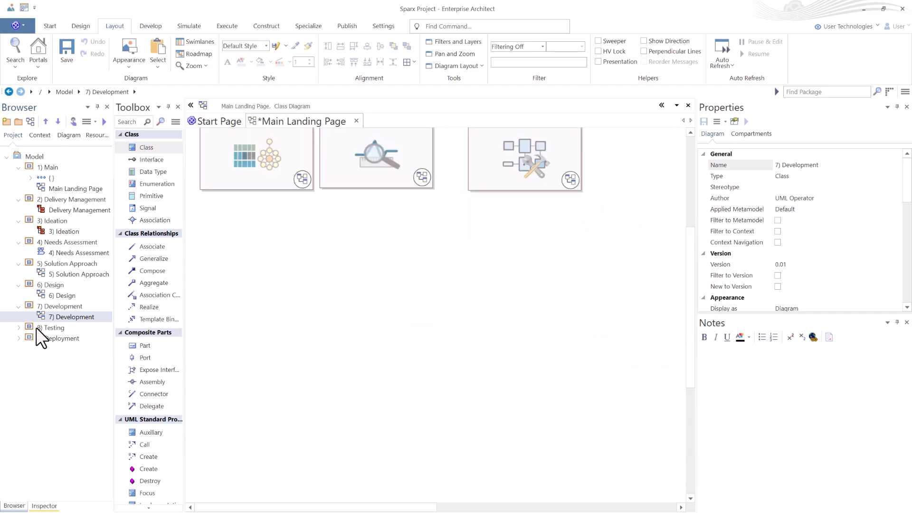
- Add the 8) Testing diagram below the Solution Approach cell as a navigation cell with the question-mark line image
{"action": "left_click", "coordinate": [18, 327]}
{"action": "left_click_drag", "start_coordinate": [59, 341], "coordinate": [259, 284]}
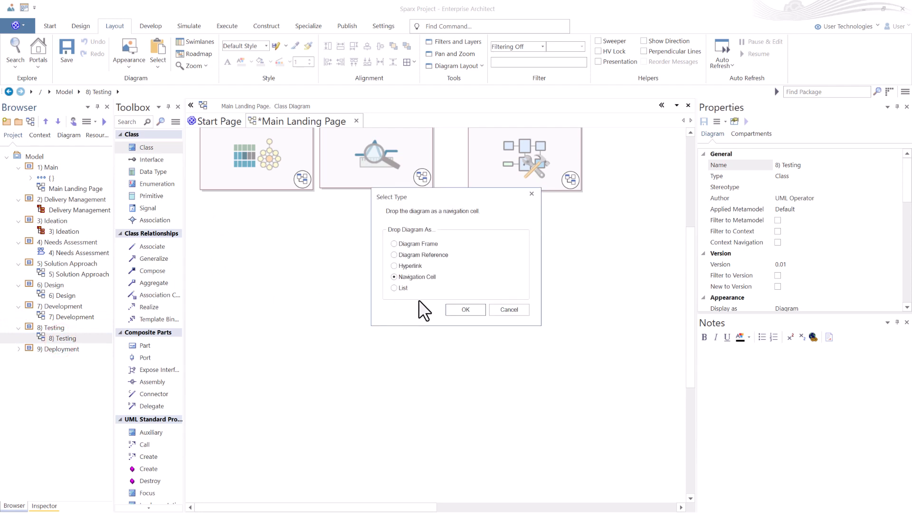
{"action": "left_click", "coordinate": [465, 310]}
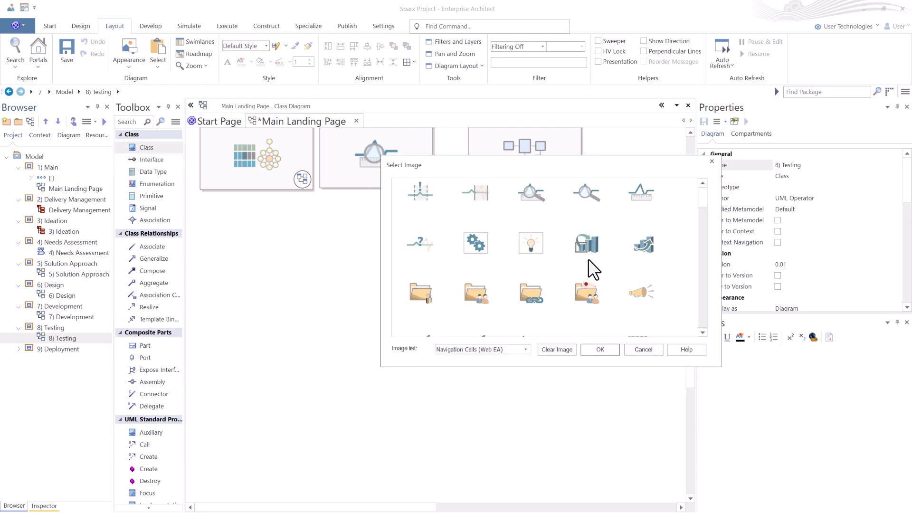
{"action": "left_click", "coordinate": [408, 244]}
{"action": "left_click", "coordinate": [603, 349]}
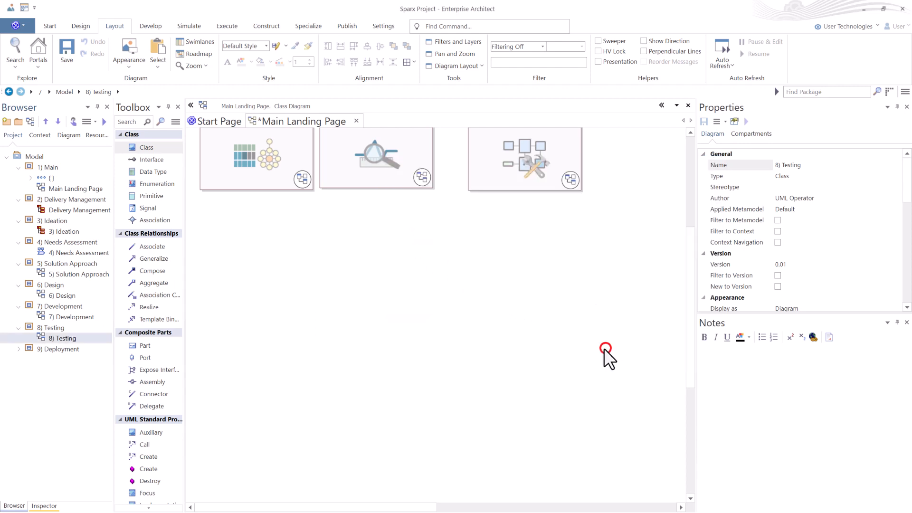
- Add the 9) Deployment diagram beside the Testing cell as a navigation cell with the hard-hat and gears image
{"action": "left_click", "coordinate": [18, 349]}
{"action": "left_click_drag", "start_coordinate": [63, 359], "coordinate": [352, 234]}
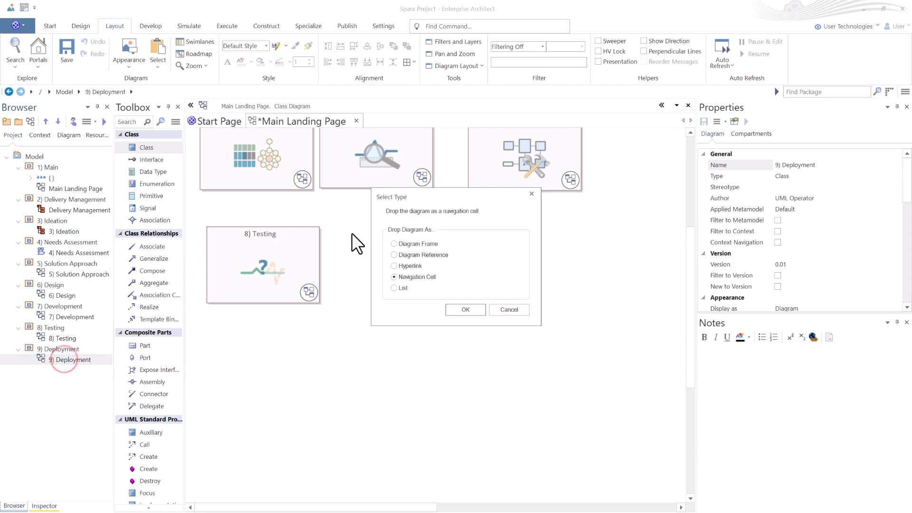
{"action": "left_click", "coordinate": [461, 309]}
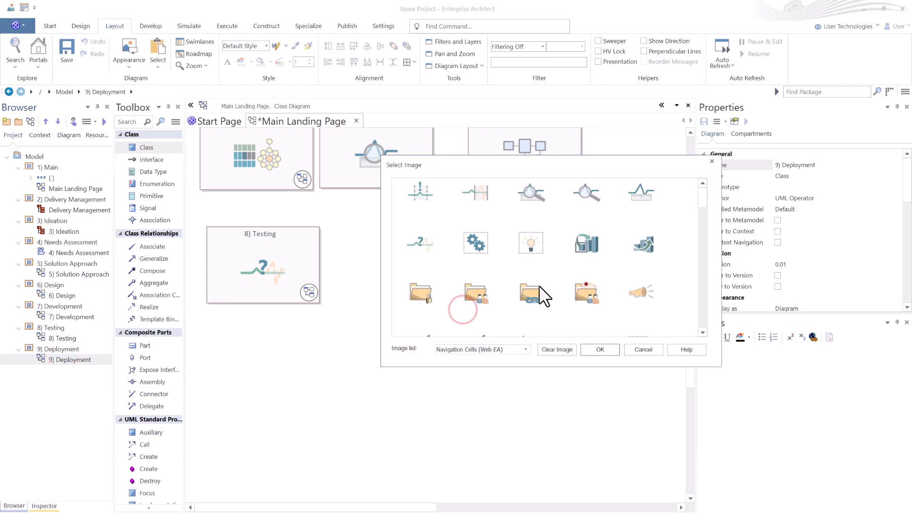
{"action": "scroll", "coordinate": [538, 286], "scroll_direction": "down", "scroll_amount": 5}
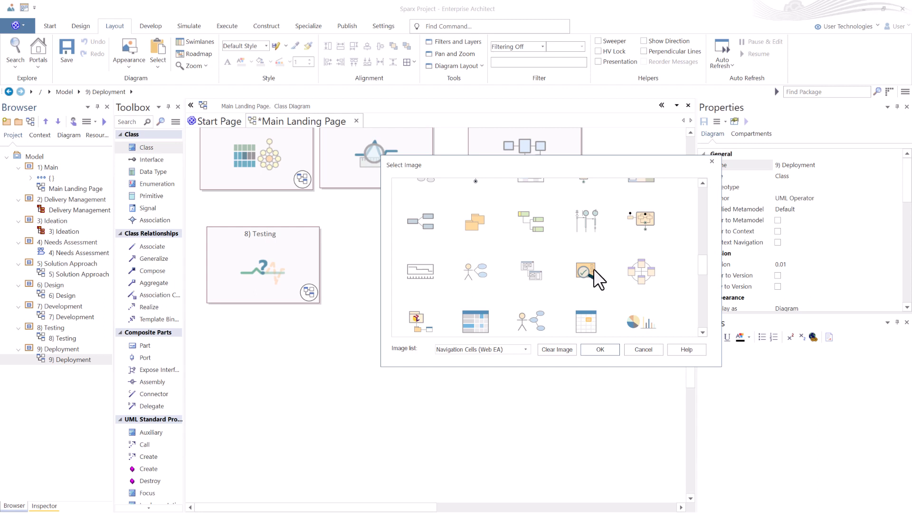
{"action": "scroll", "coordinate": [597, 285], "scroll_direction": "down", "scroll_amount": 5}
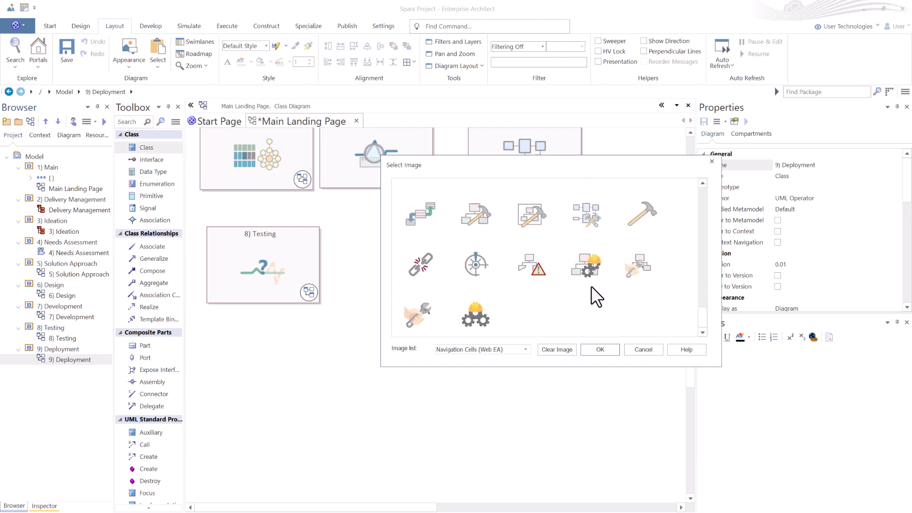
{"action": "left_click", "coordinate": [483, 310]}
{"action": "left_click", "coordinate": [609, 348]}
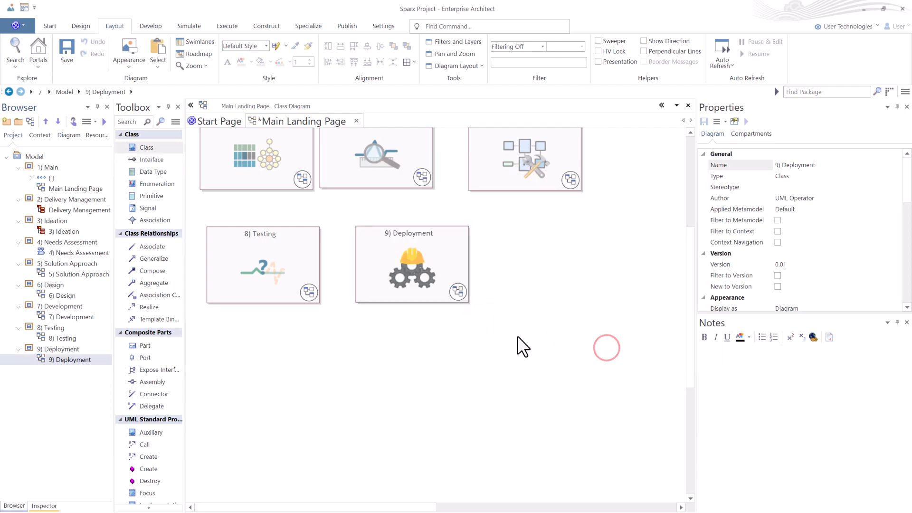
- Move the Testing, Deployment, Development and Needs Assessment cells closer to their neighbours to form a compact three-column grid
{"action": "scroll", "coordinate": [517, 336], "scroll_direction": "up", "scroll_amount": 5}
{"action": "scroll", "coordinate": [509, 310], "scroll_direction": "down", "scroll_amount": 1, "text": "ctrl"}
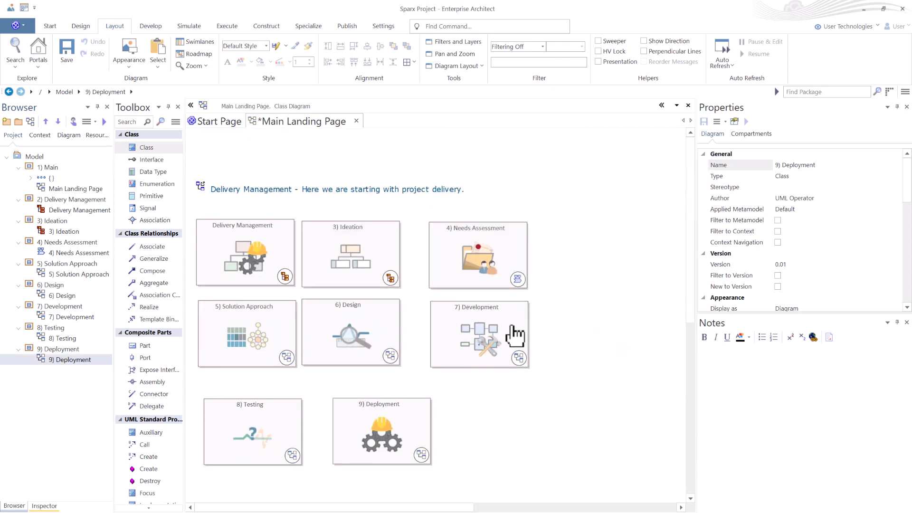
{"action": "left_click_drag", "start_coordinate": [267, 422], "coordinate": [255, 404]}
{"action": "left_click_drag", "start_coordinate": [368, 428], "coordinate": [341, 417]}
{"action": "left_click_drag", "start_coordinate": [453, 349], "coordinate": [456, 334]}
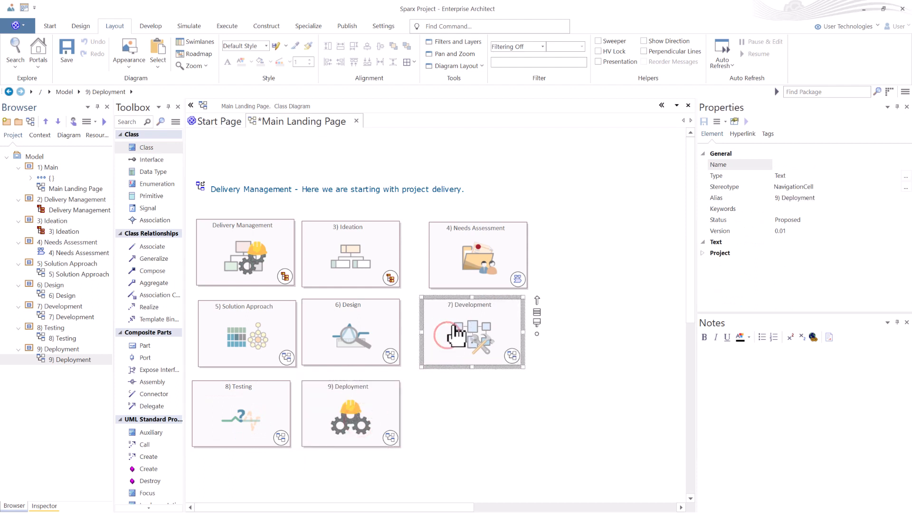
{"action": "left_click_drag", "start_coordinate": [478, 250], "coordinate": [457, 250]}
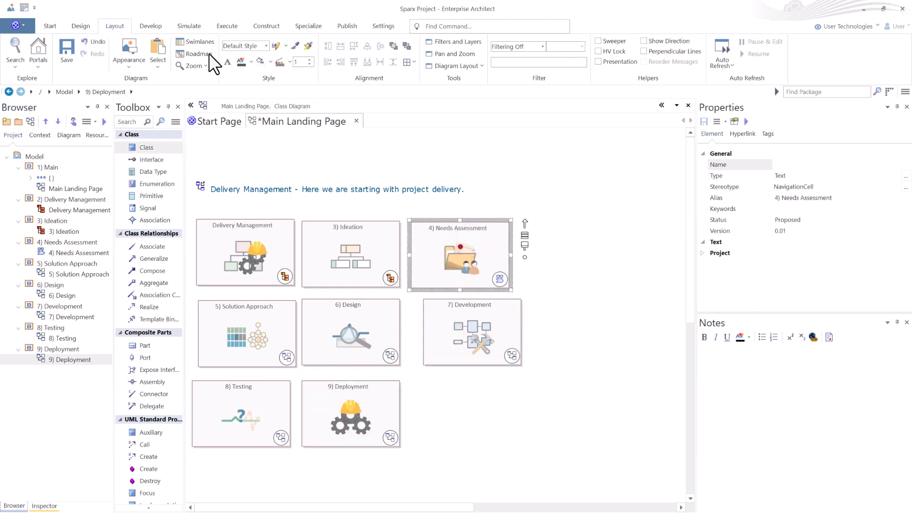
- Align the tops of the Delivery Management, Ideation and Needs Assessment cells and space them evenly across
{"action": "left_click", "coordinate": [109, 21]}
{"action": "left_click", "coordinate": [591, 231]}
{"action": "left_click_drag", "start_coordinate": [590, 231], "coordinate": [248, 247]}
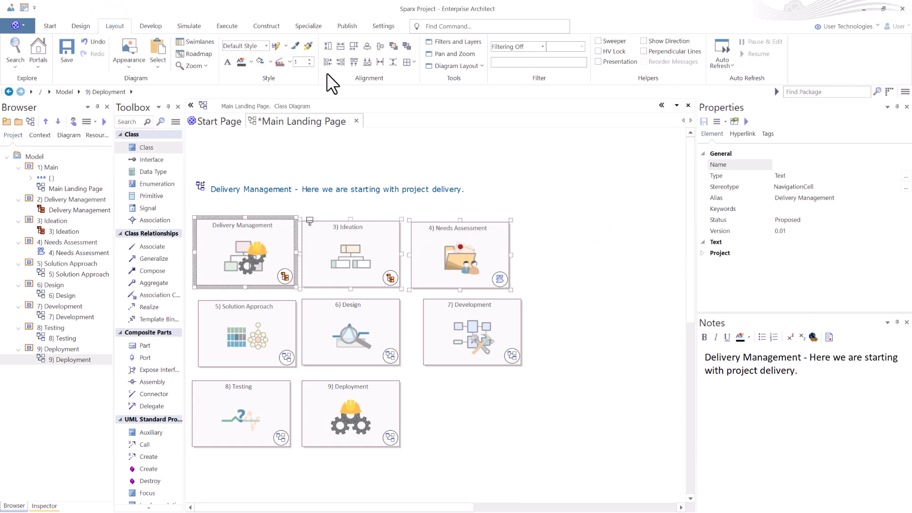
{"action": "left_click", "coordinate": [353, 62]}
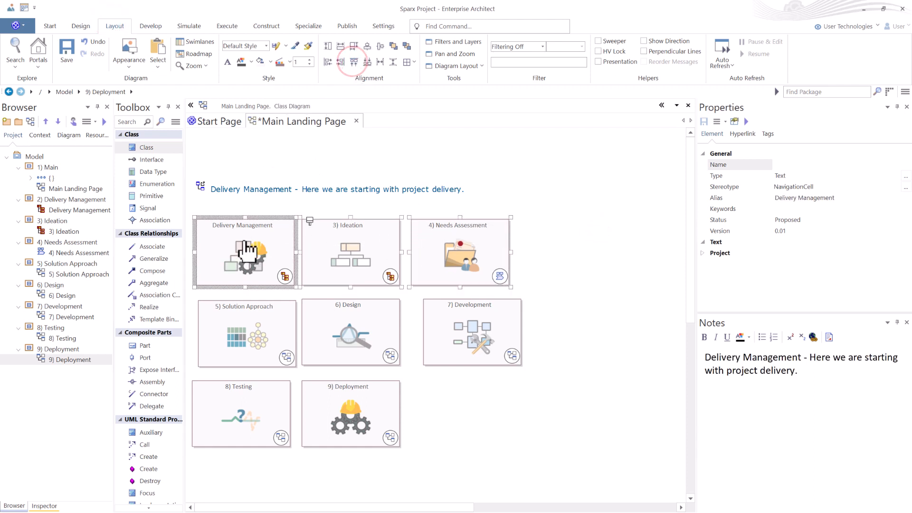
{"action": "left_click", "coordinate": [379, 62]}
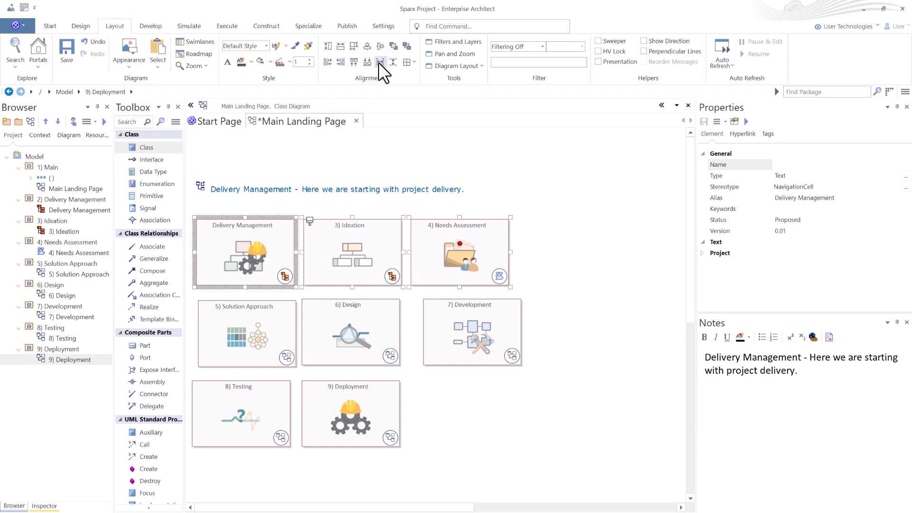
{"action": "left_click", "coordinate": [569, 266]}
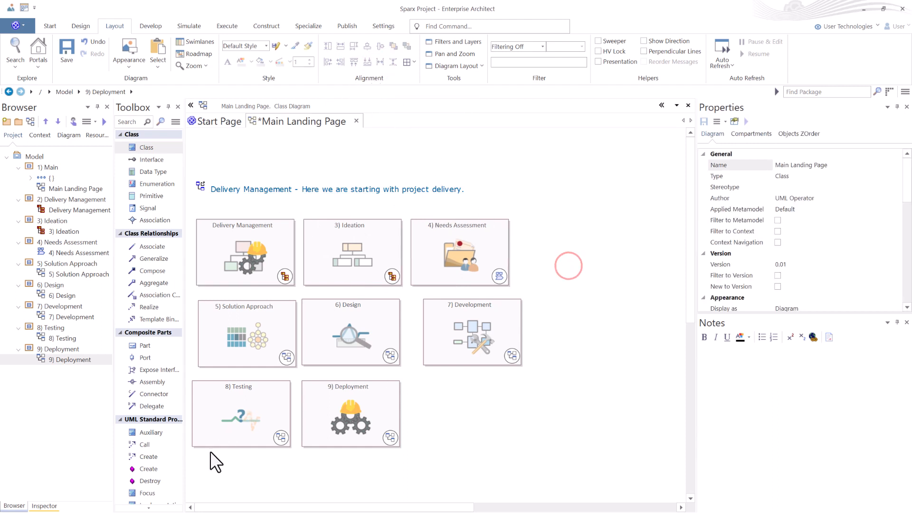
- Space the Delivery Management, Solution Approach and Testing cells evenly down the column and align their left edges
{"action": "left_click_drag", "start_coordinate": [215, 457], "coordinate": [266, 262]}
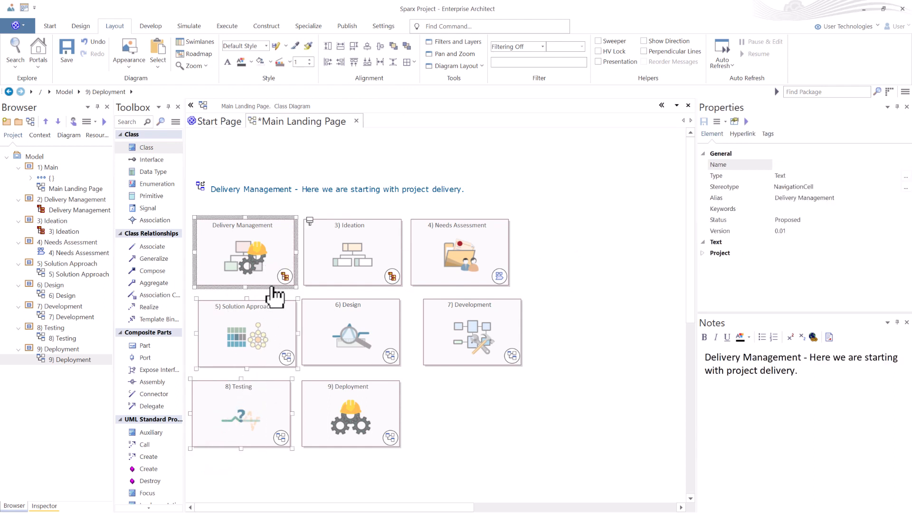
{"action": "left_click", "coordinate": [394, 59]}
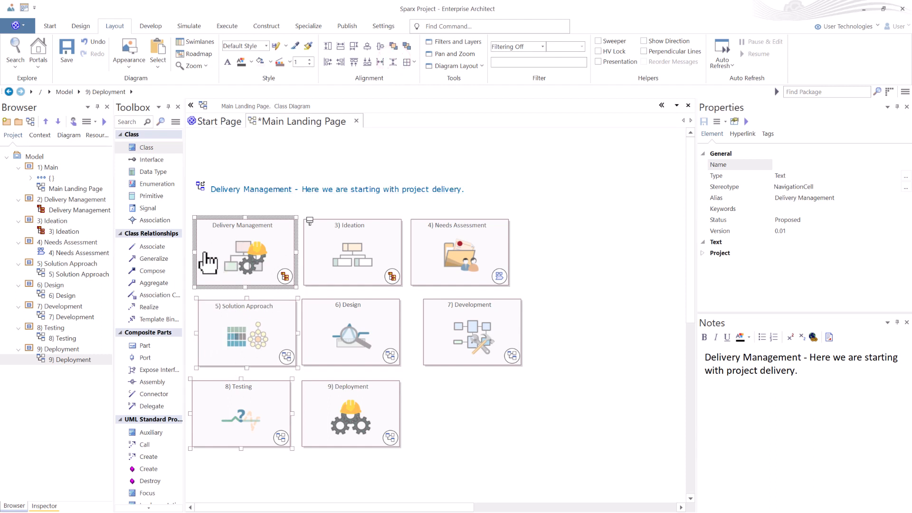
{"action": "left_click", "coordinate": [327, 62]}
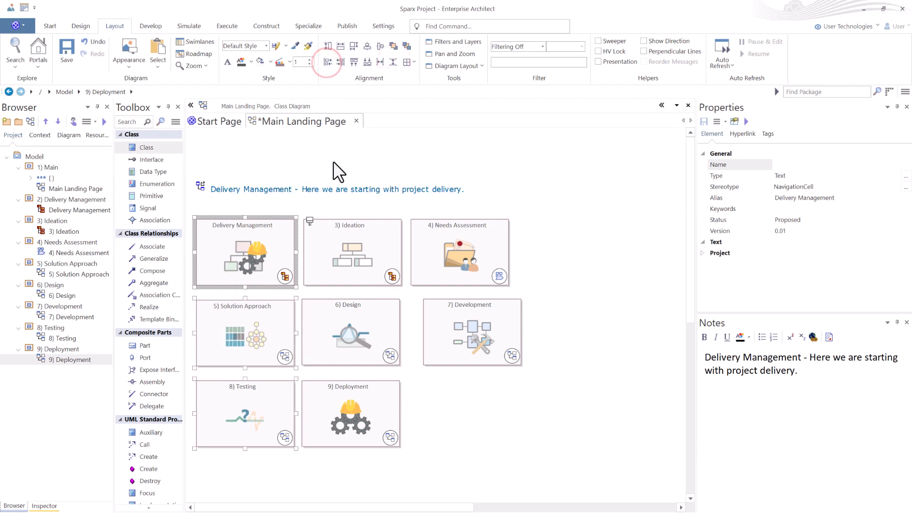
- Align the left edges of the Ideation, Design and Deployment cells and space them evenly down the column
{"action": "left_click_drag", "start_coordinate": [367, 468], "coordinate": [372, 245]}
{"action": "left_click", "coordinate": [324, 63]}
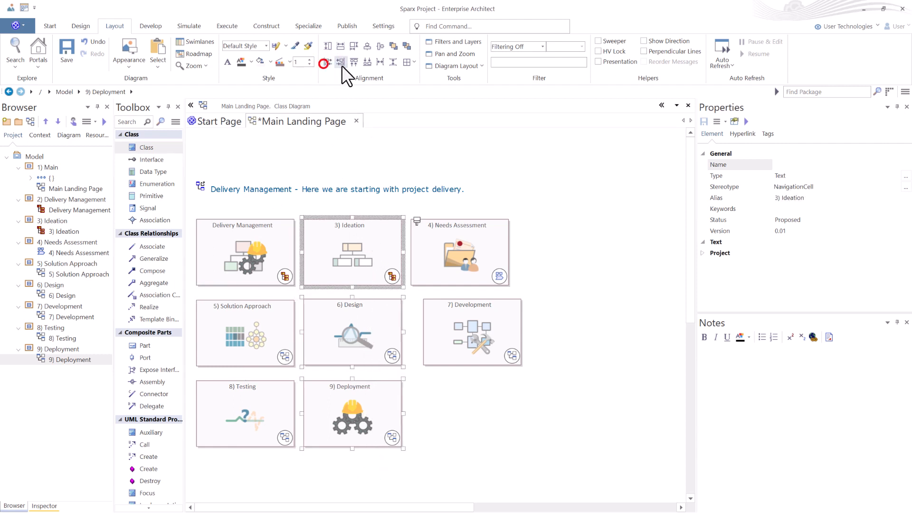
{"action": "left_click", "coordinate": [394, 61]}
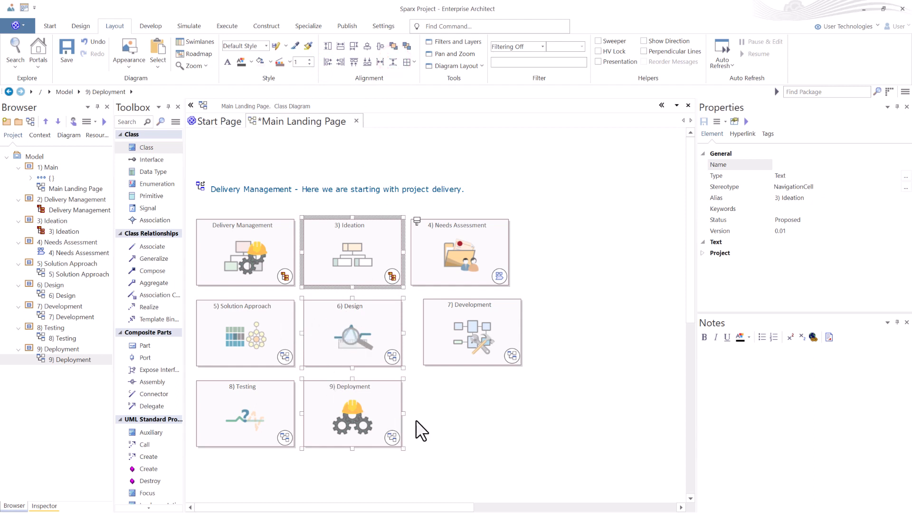
- Align the tops of the Testing and Deployment cells in the last row
{"action": "left_click_drag", "start_coordinate": [458, 414], "coordinate": [268, 440]}
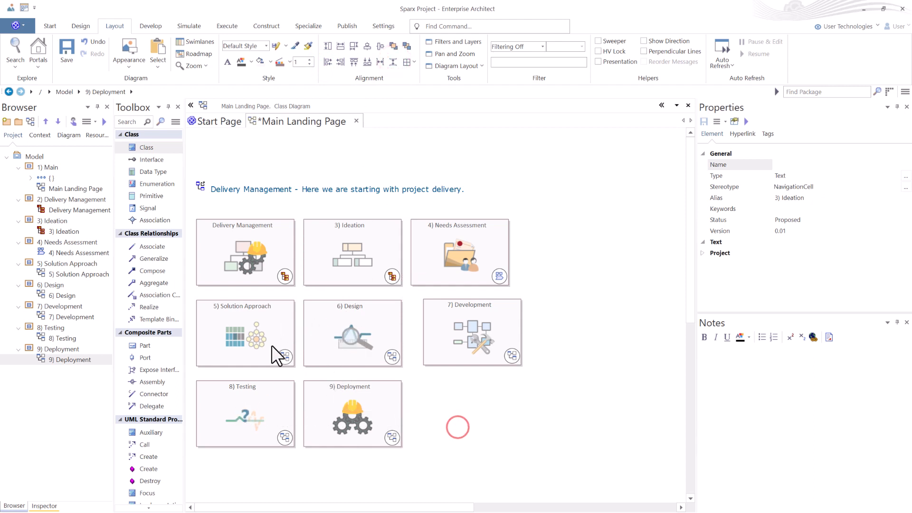
{"action": "left_click", "coordinate": [354, 61]}
{"action": "left_click", "coordinate": [444, 396]}
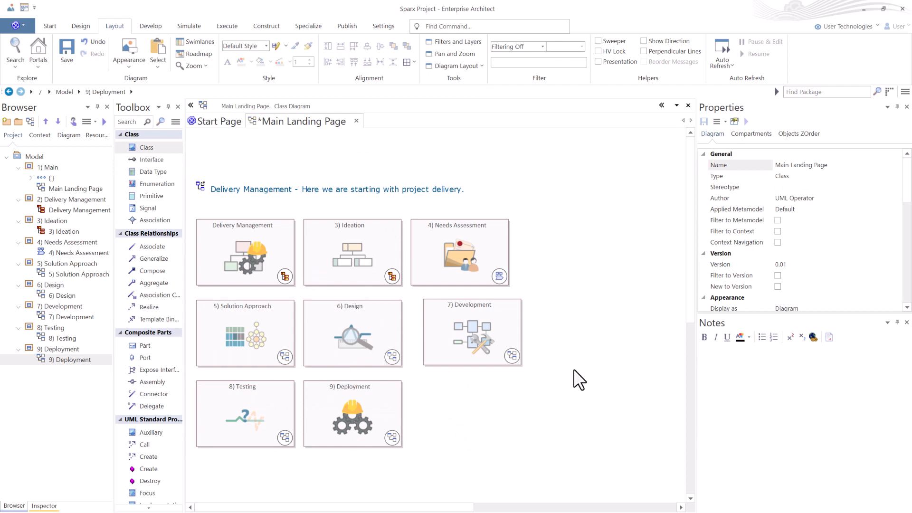
{"action": "left_click_drag", "start_coordinate": [536, 399], "coordinate": [453, 248]}
{"action": "right_click", "coordinate": [453, 248]}
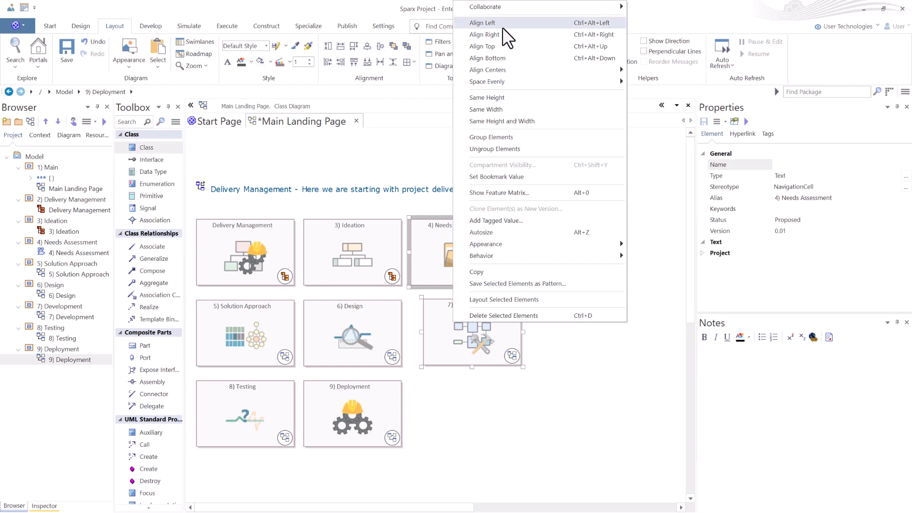
{"action": "left_click", "coordinate": [571, 399]}
{"action": "left_click", "coordinate": [475, 351]}
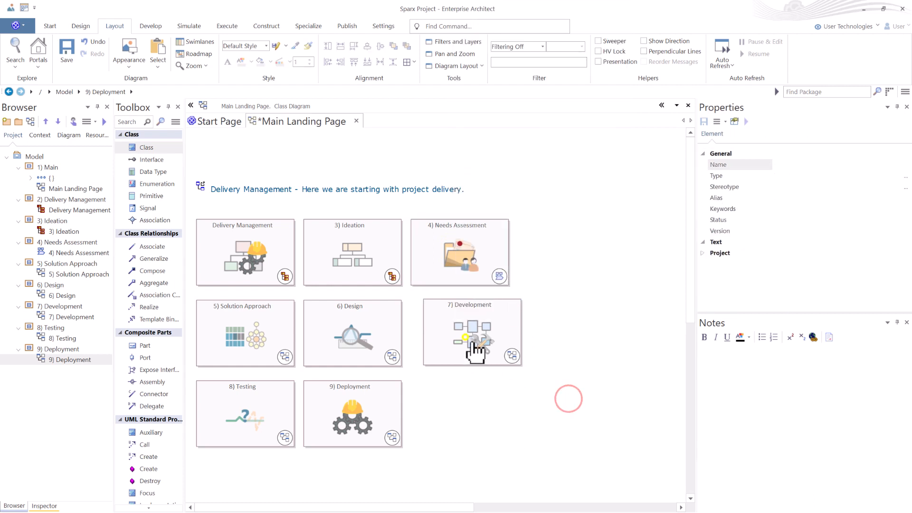
{"action": "right_click", "coordinate": [472, 344]}
{"action": "left_click", "coordinate": [464, 397]}
{"action": "left_click", "coordinate": [463, 397]}
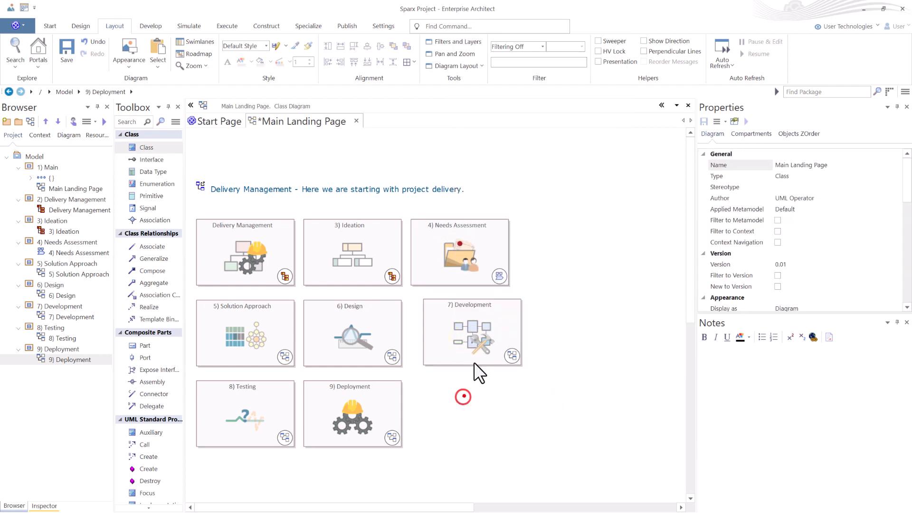
{"action": "double_click", "coordinate": [516, 240]}
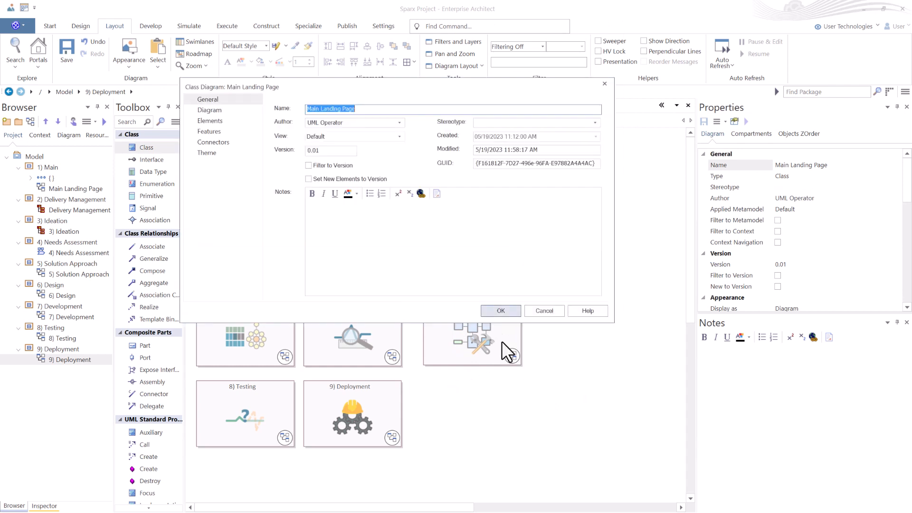
{"action": "left_click", "coordinate": [542, 310]}
- Align the Development cell's left edge with the Needs Assessment cell above it
{"action": "left_click_drag", "start_coordinate": [539, 386], "coordinate": [454, 259]}
{"action": "left_click", "coordinate": [447, 254], "text": "ctrl"}
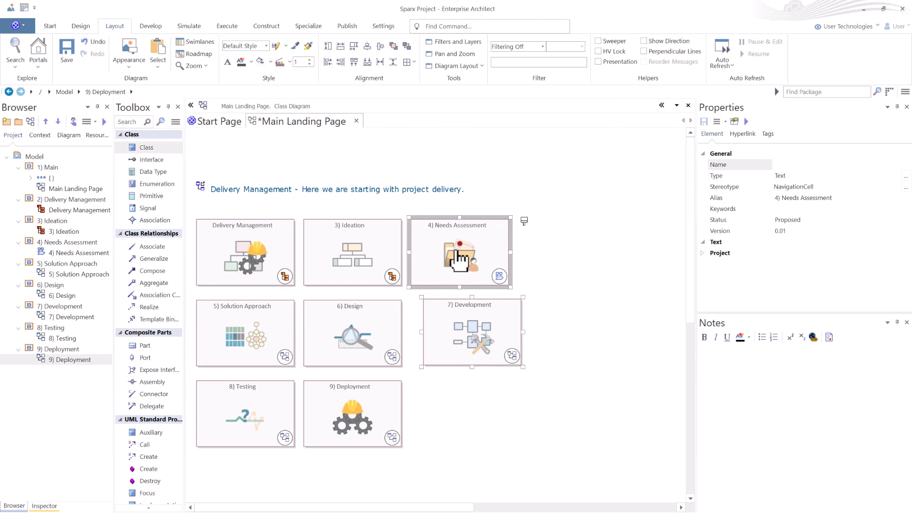
{"action": "right_click", "coordinate": [458, 255]}
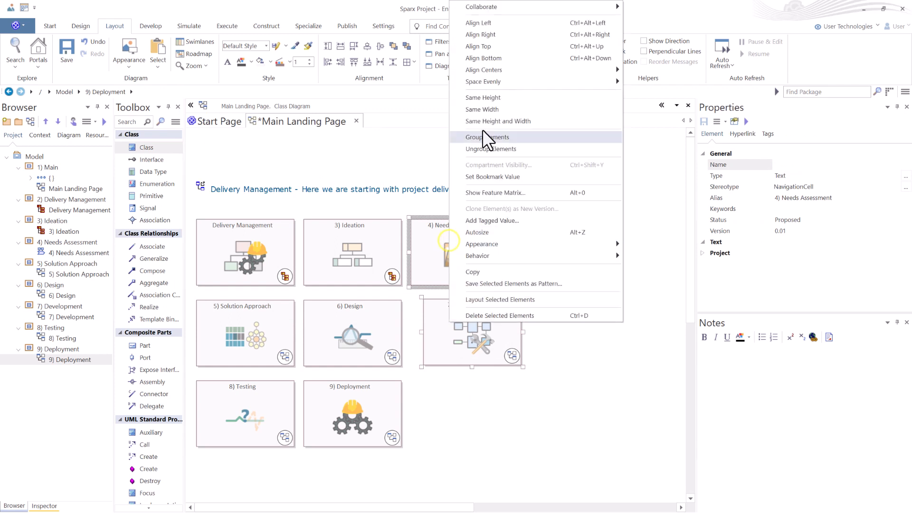
{"action": "left_click", "coordinate": [502, 24]}
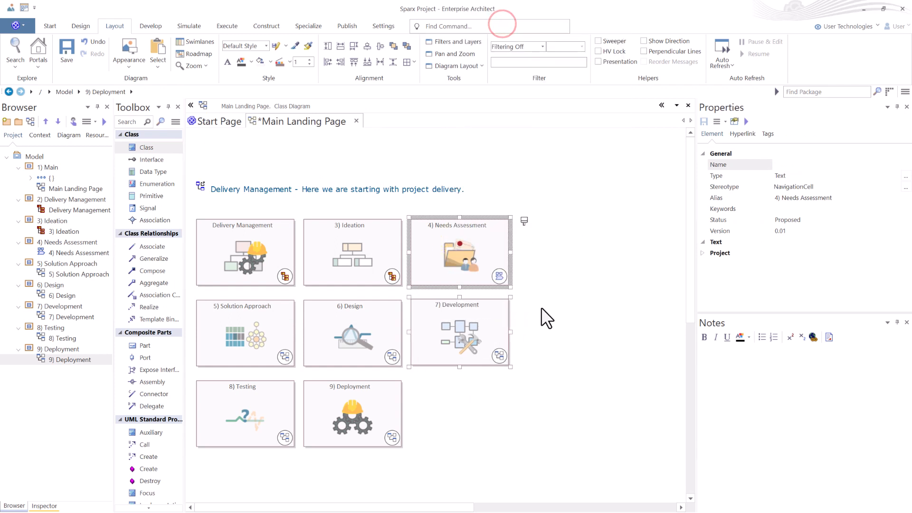
- Align the top of the Development cell with the Design cell and save the Main Landing Page diagram
{"action": "left_click", "coordinate": [568, 338]}
{"action": "left_click", "coordinate": [338, 346]}
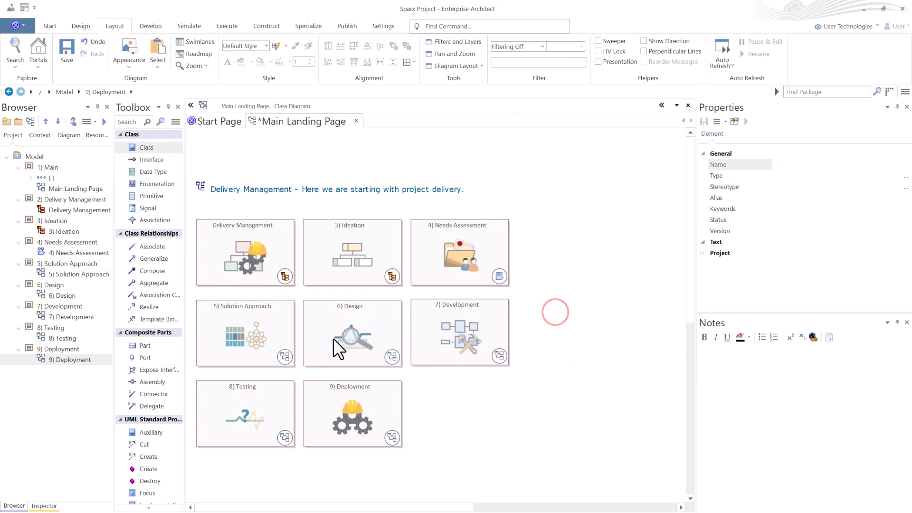
{"action": "right_click", "coordinate": [345, 332]}
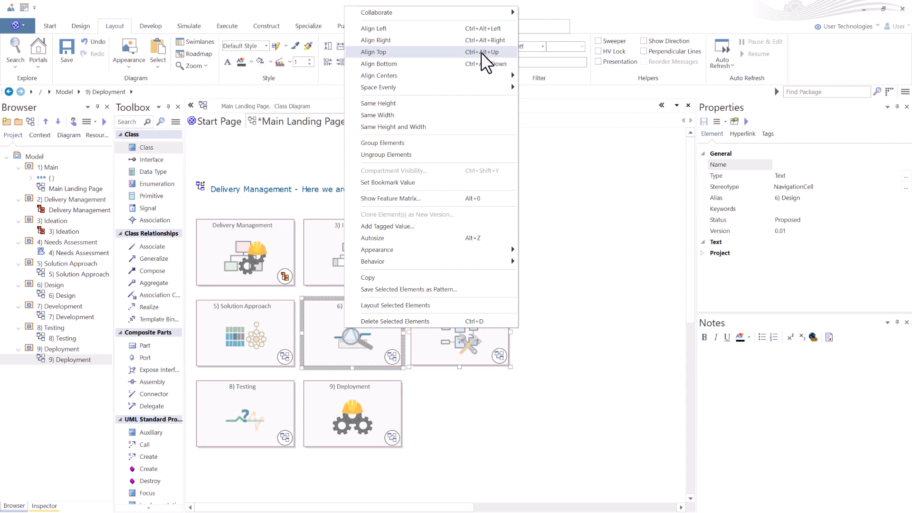
{"action": "left_click", "coordinate": [549, 334]}
{"action": "key", "text": "ctrl+s"}
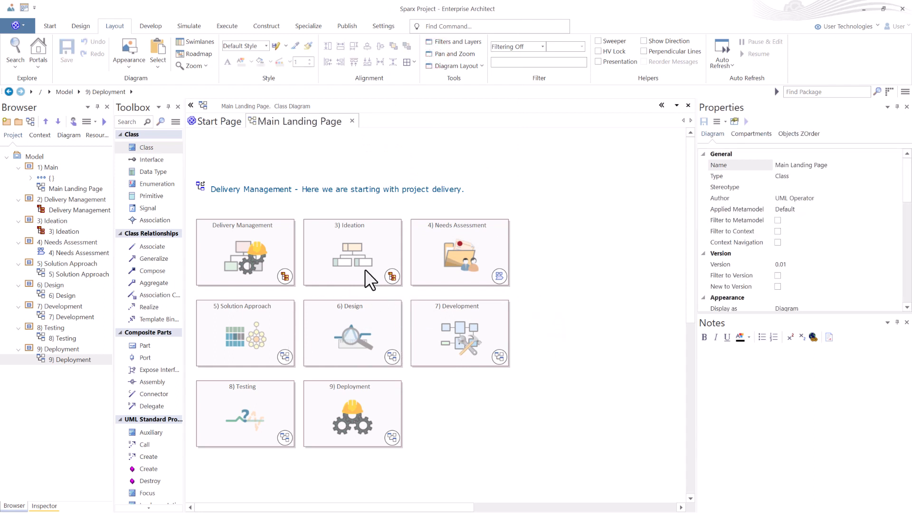
- Locate the diagram's Delivery Management hyperlink in the project tree under 1) Main
{"action": "left_click", "coordinate": [354, 195]}
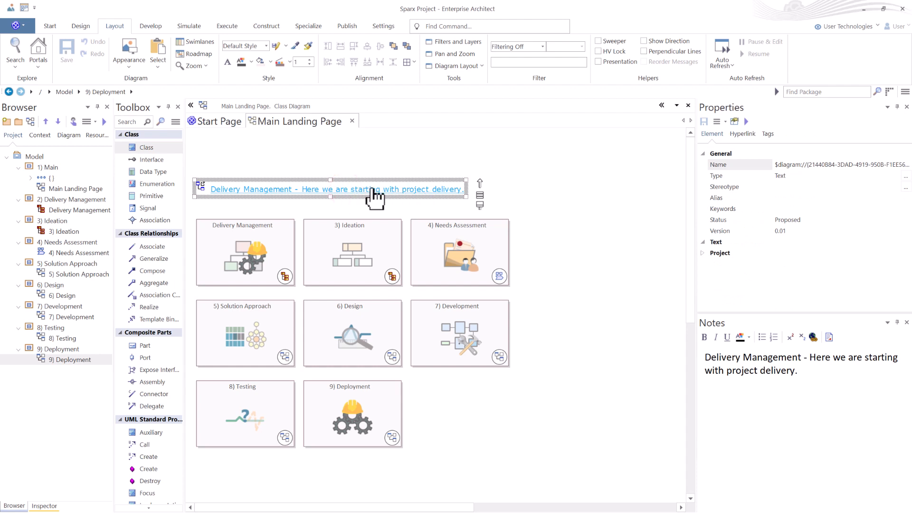
{"action": "key", "text": "alt+g"}
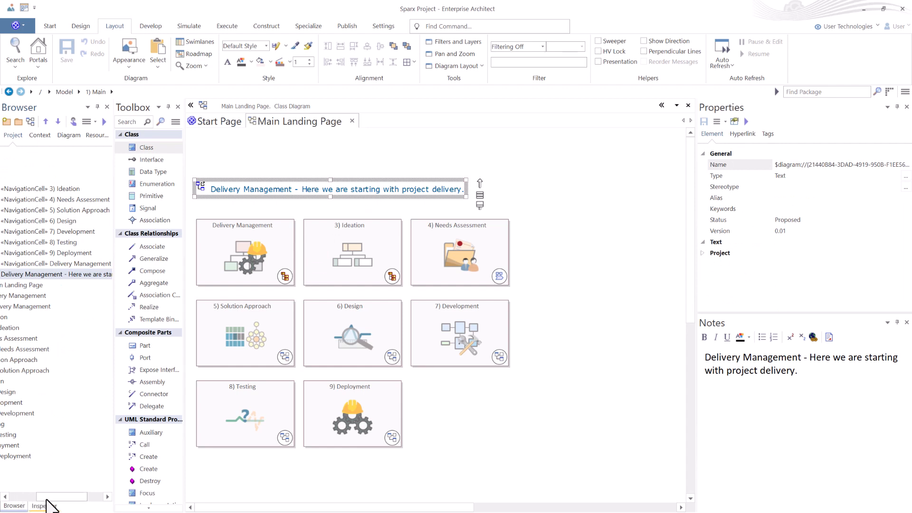
{"action": "left_click_drag", "start_coordinate": [46, 498], "coordinate": [27, 499]}
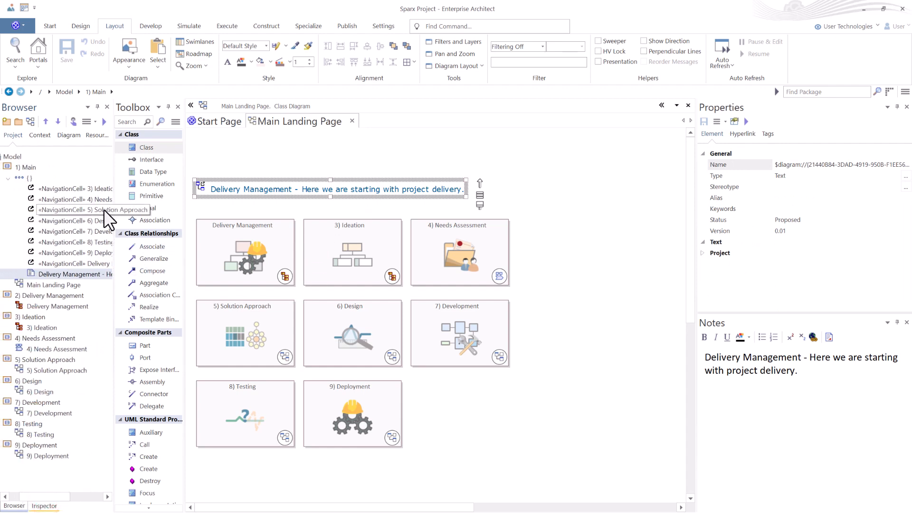
{"action": "left_click", "coordinate": [524, 185]}
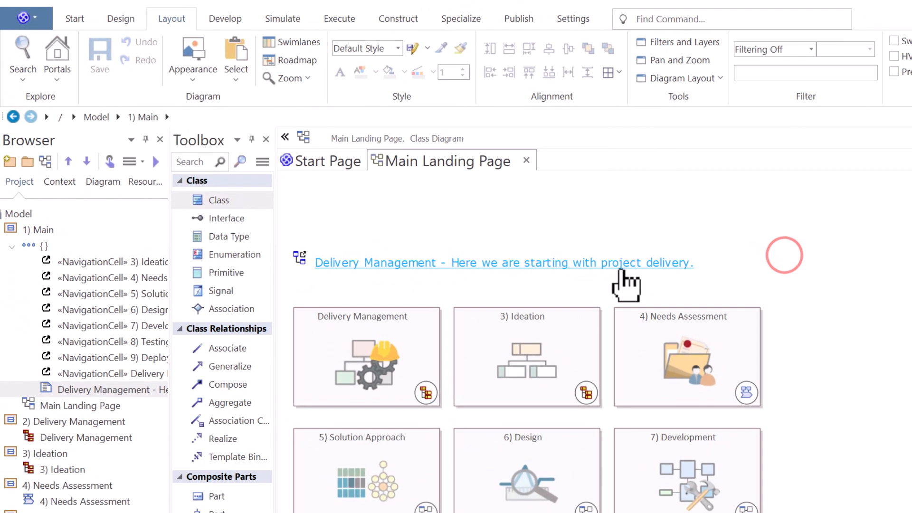
- Remove the Delivery Management hyperlink from the Main Landing Page diagram only and undo the removal
{"action": "left_click", "coordinate": [613, 266]}
{"action": "key", "text": "Delete"}
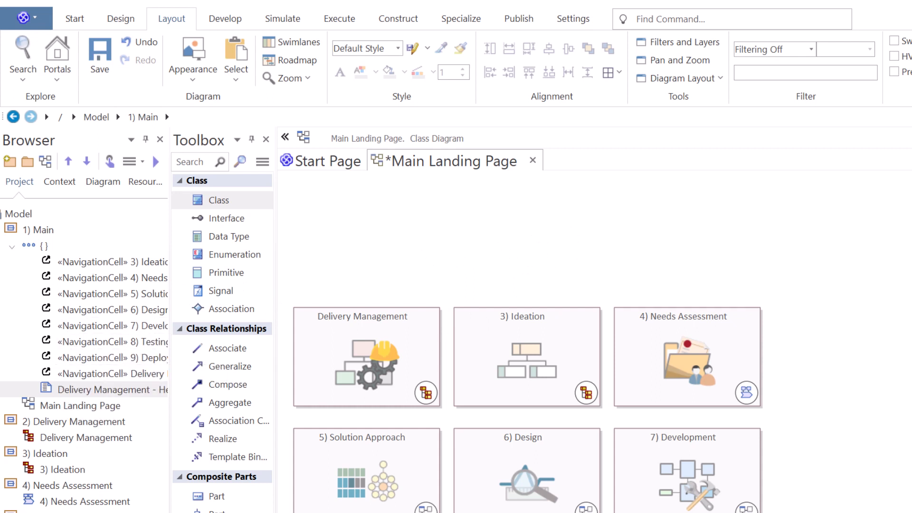
{"action": "scroll", "coordinate": [86, 359], "scroll_direction": "left", "scroll_amount": 2}
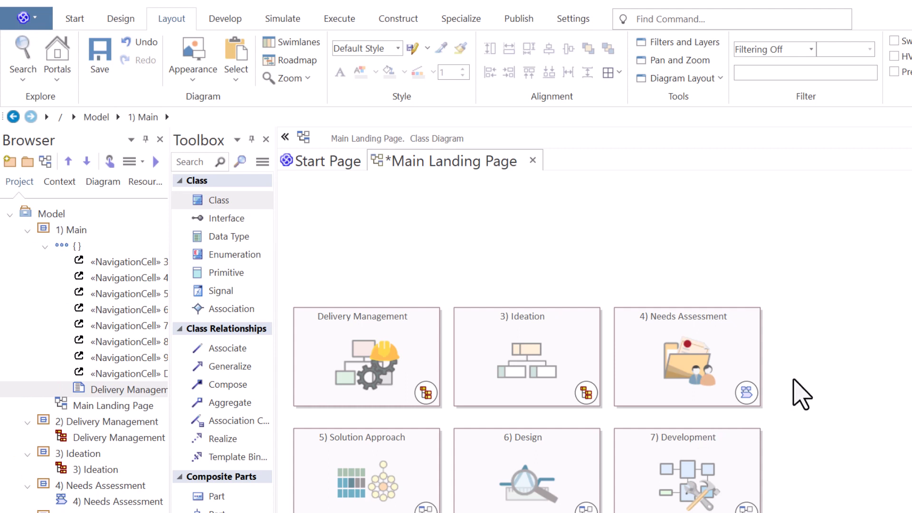
{"action": "left_click", "coordinate": [841, 309]}
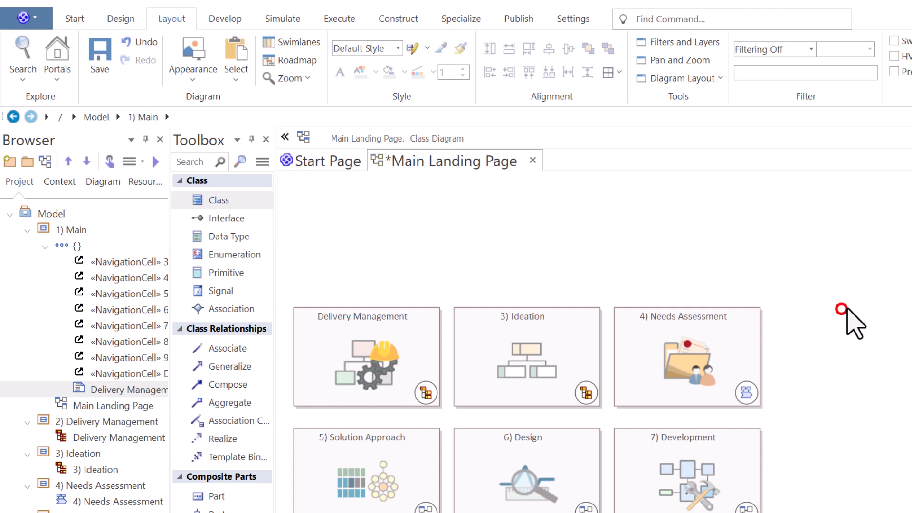
{"action": "left_click", "coordinate": [172, 17]}
{"action": "left_click", "coordinate": [139, 40]}
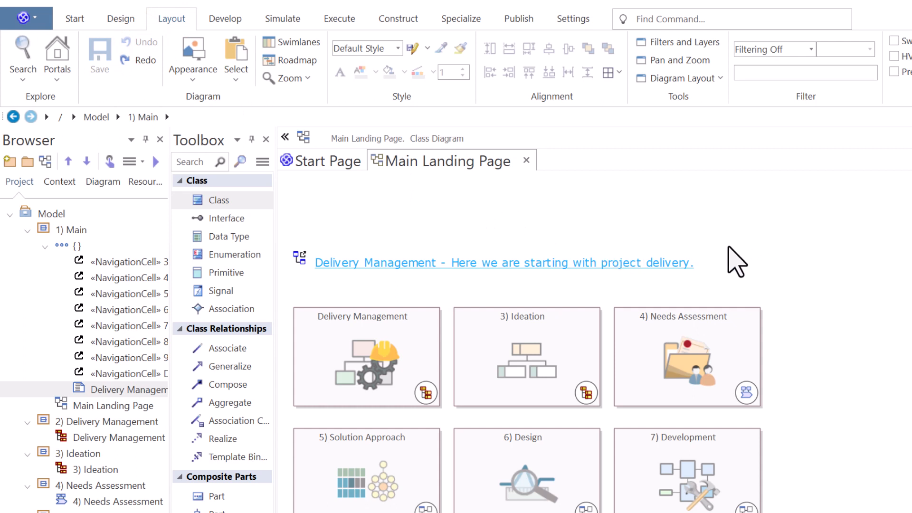
- Select the Delivery Management hyperlink on the diagram and find its matching element in the project tree
{"action": "left_click", "coordinate": [294, 251]}
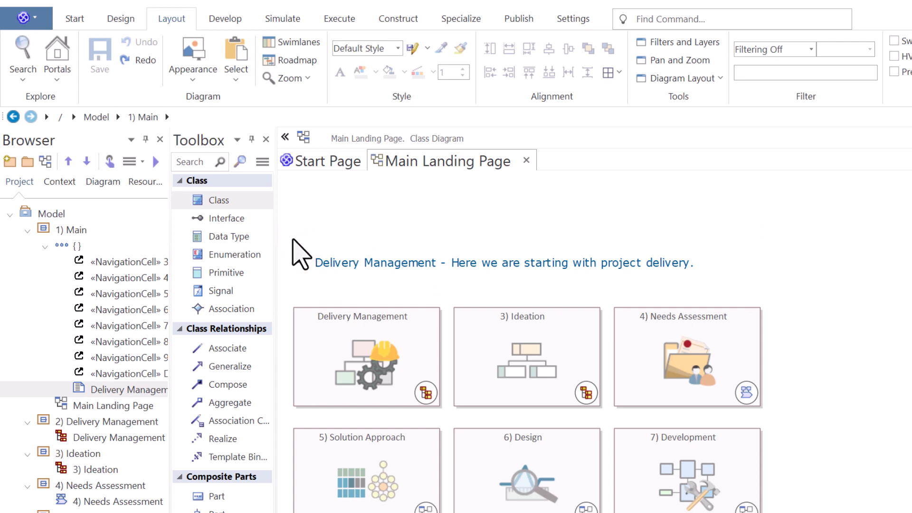
{"action": "left_click", "coordinate": [319, 264]}
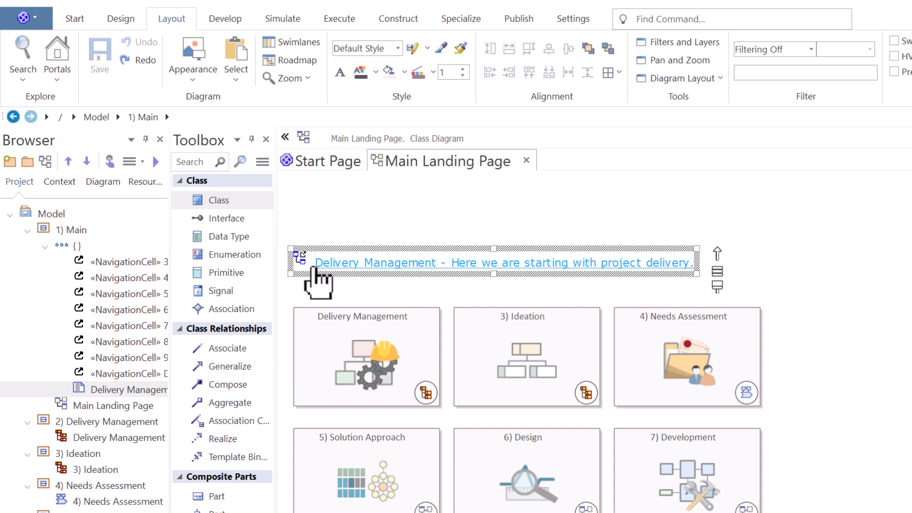
{"action": "left_click", "coordinate": [125, 390]}
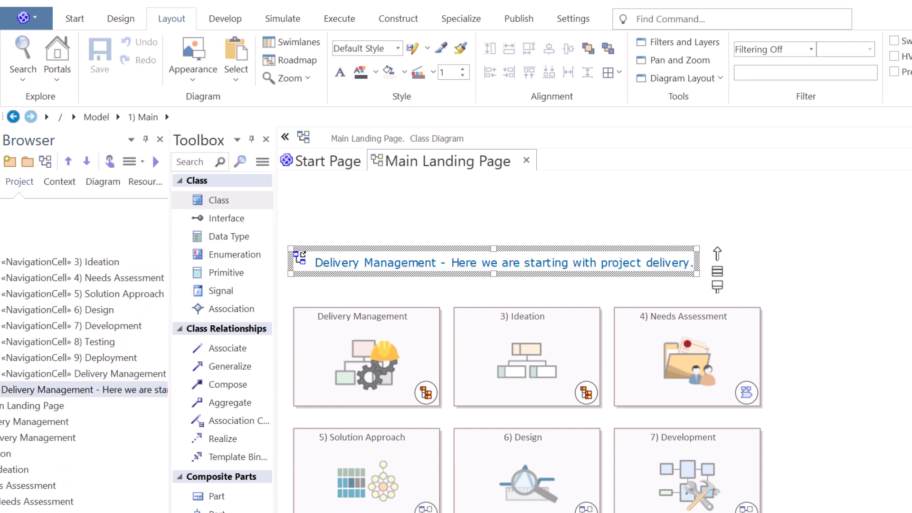
{"action": "scroll", "coordinate": [85, 356], "scroll_direction": "left", "scroll_amount": 3}
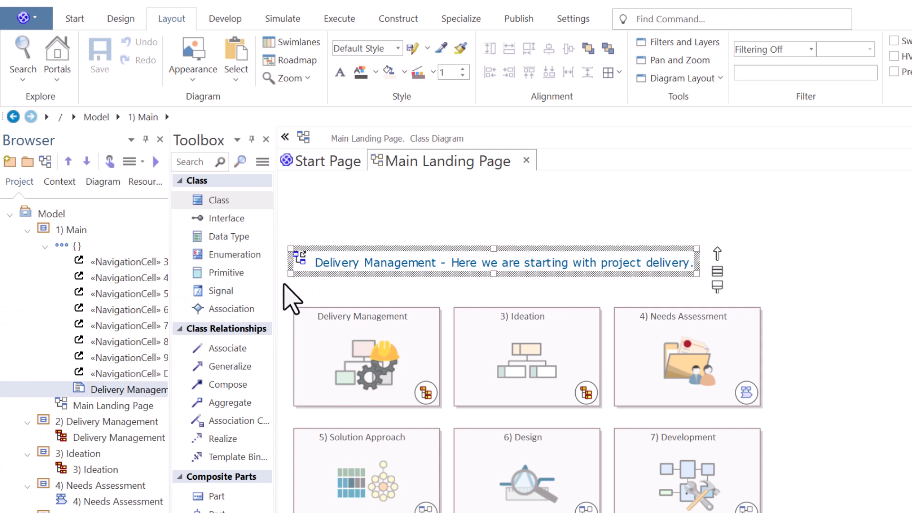
{"action": "left_click", "coordinate": [371, 212]}
{"action": "right_click", "coordinate": [310, 260]}
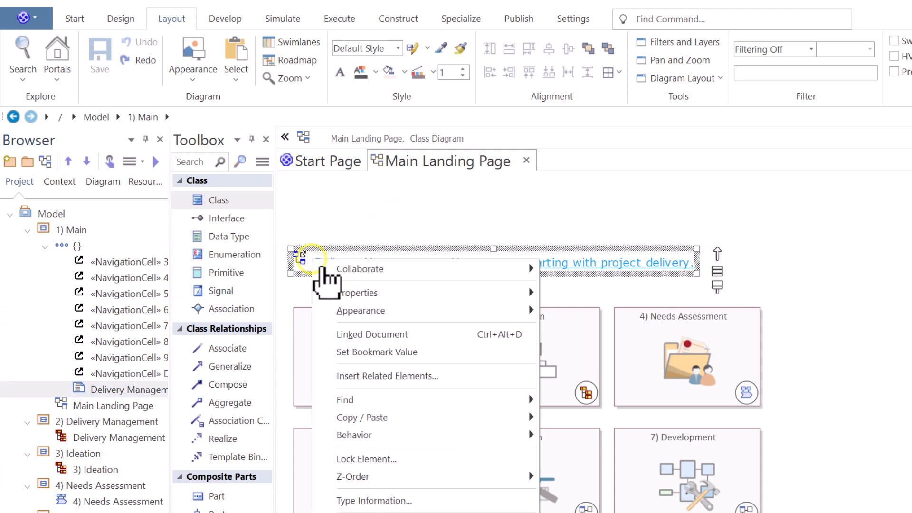
{"action": "mouse_move", "coordinate": [432, 479]}
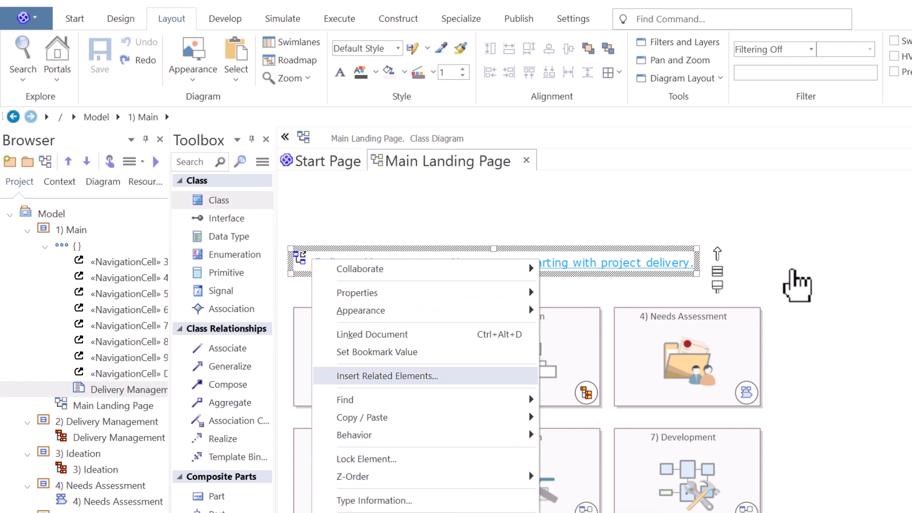
{"action": "left_click", "coordinate": [805, 257]}
- Delete the Delivery Management hyperlink element from the model itself through its entry in the project tree
{"action": "left_click", "coordinate": [299, 257]}
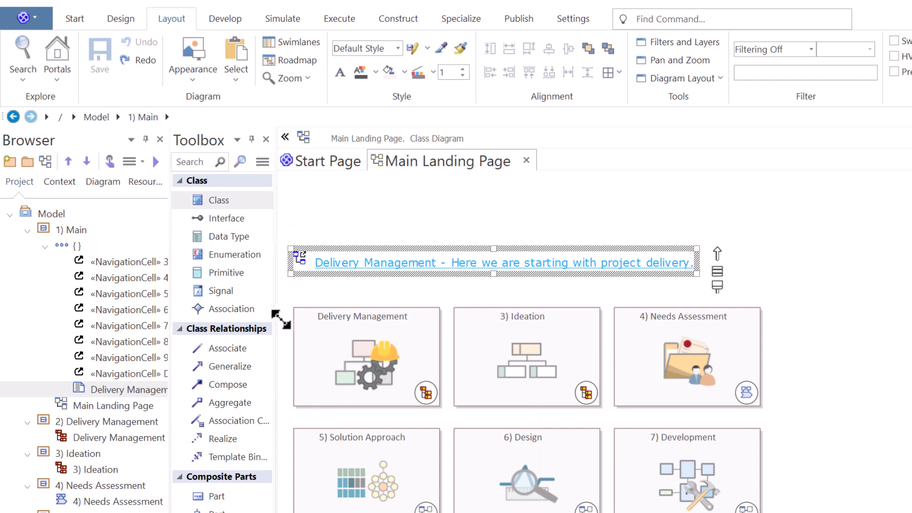
{"action": "left_click", "coordinate": [148, 389]}
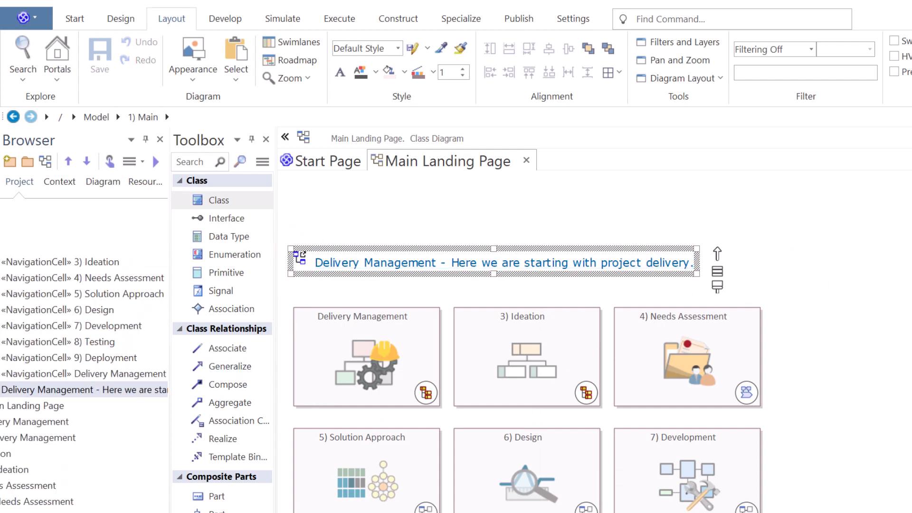
{"action": "right_click", "coordinate": [107, 390]}
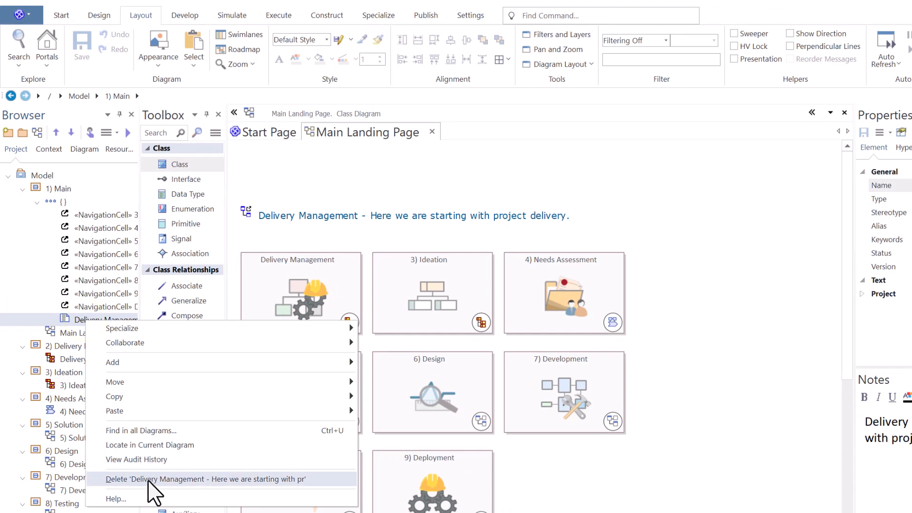
{"action": "left_click", "coordinate": [196, 480]}
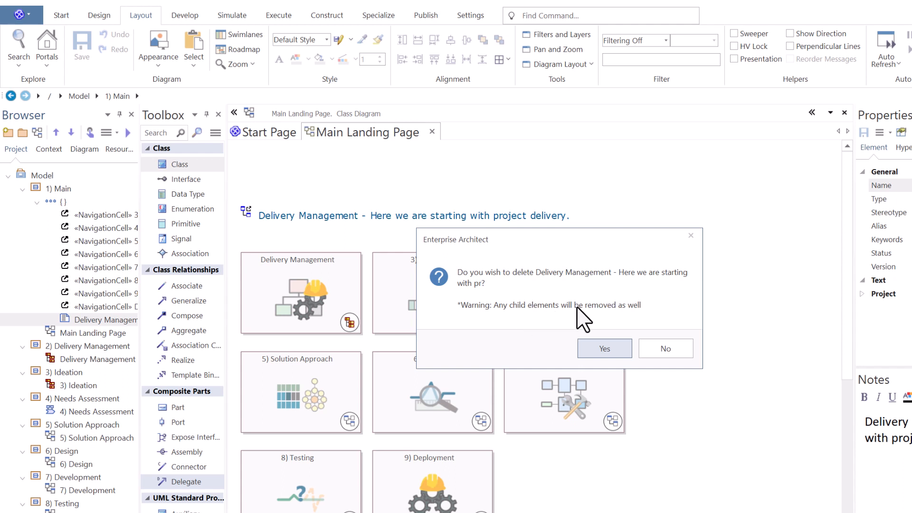
{"action": "left_click", "coordinate": [605, 351]}
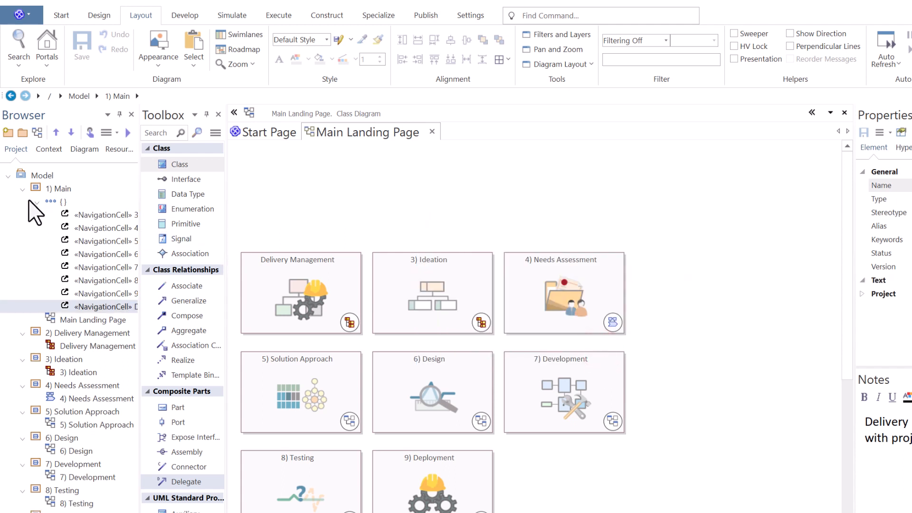
{"action": "left_click", "coordinate": [348, 207]}
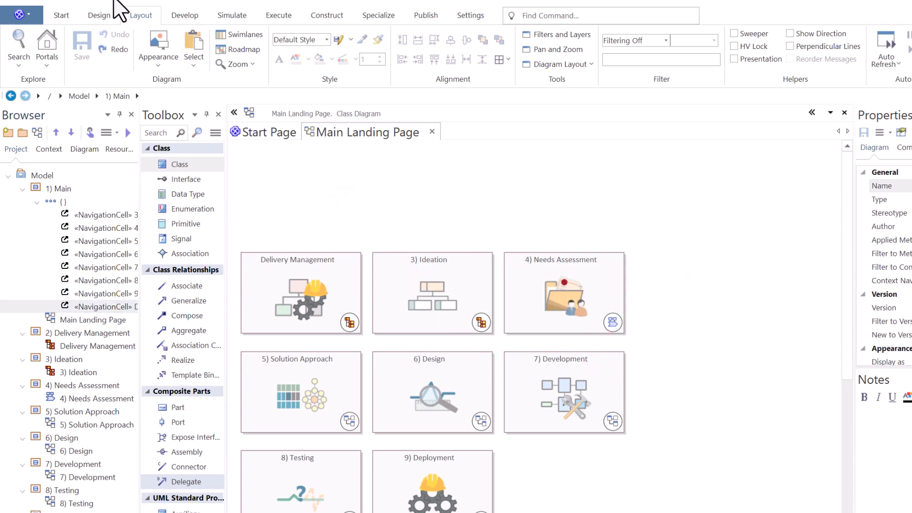
{"action": "left_click", "coordinate": [105, 50]}
{"action": "left_click", "coordinate": [380, 212]}
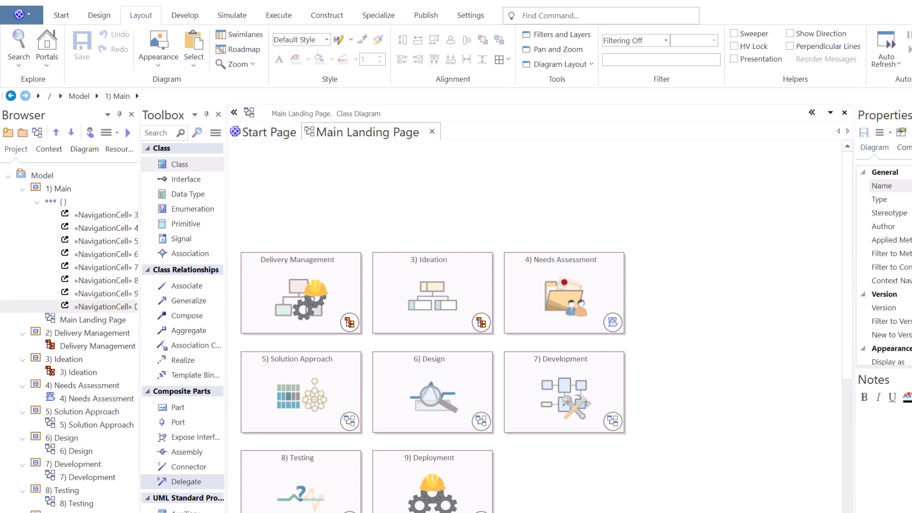
- Widen the project browser to show full element names and collapse the group of navigation cells under 1) Main
{"action": "left_click_drag", "start_coordinate": [138, 303], "coordinate": [195, 310]}
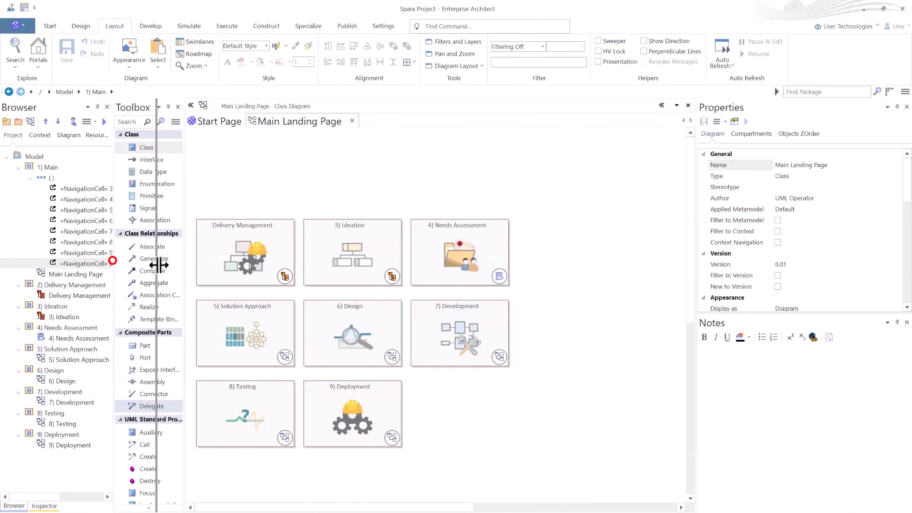
{"action": "left_click_drag", "start_coordinate": [158, 265], "coordinate": [210, 269]}
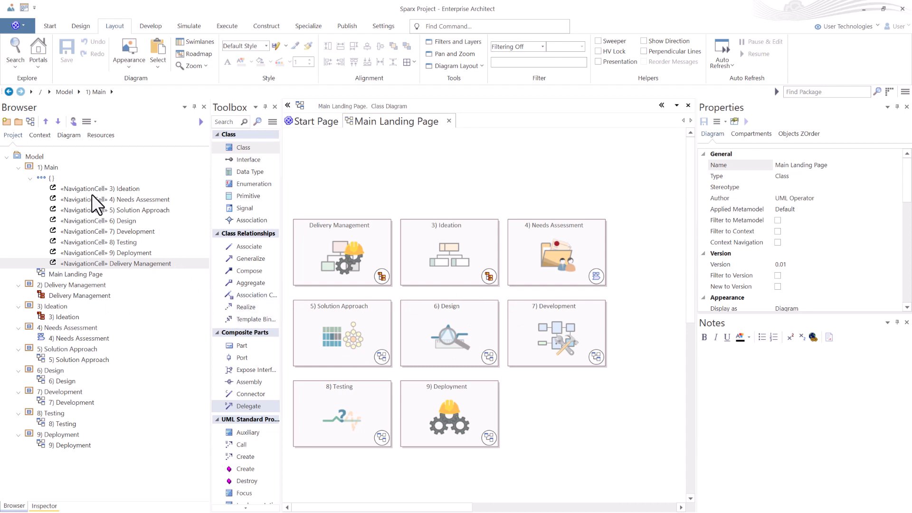
{"action": "left_click", "coordinate": [73, 189]}
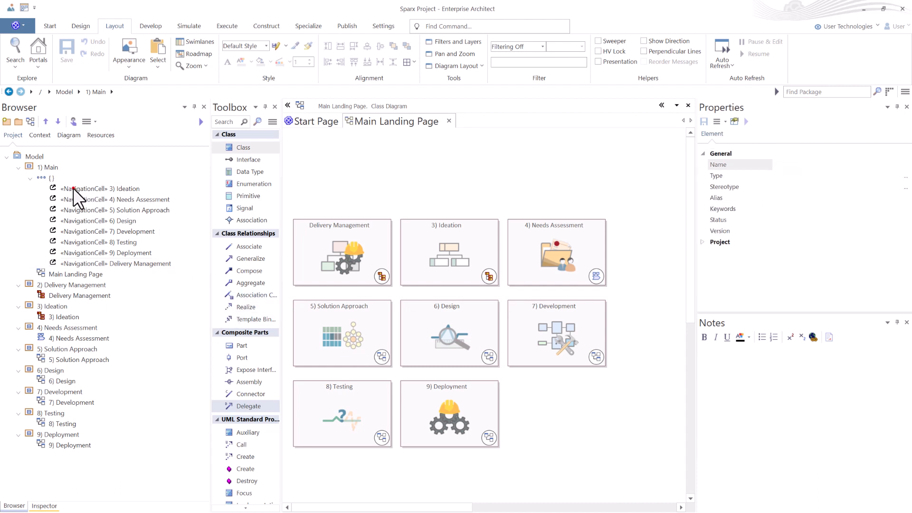
{"action": "left_click", "coordinate": [76, 199]}
{"action": "left_click", "coordinate": [72, 189]}
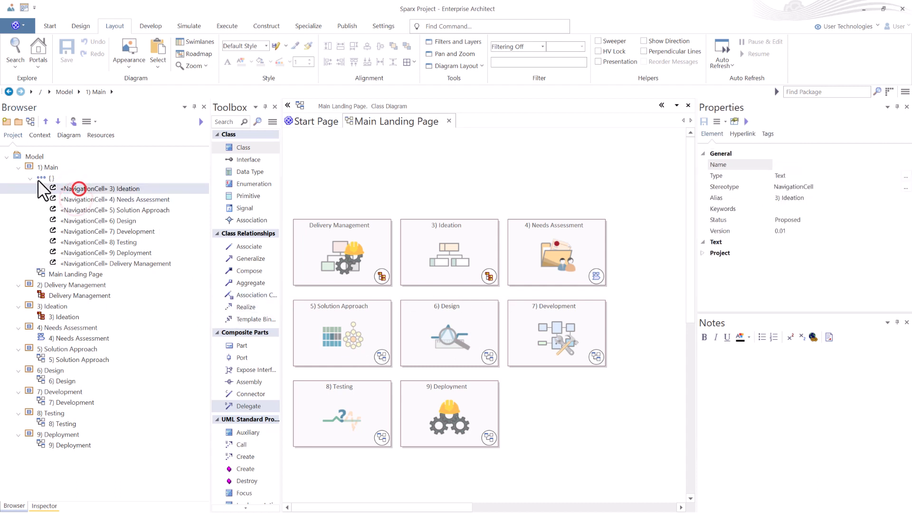
{"action": "left_click", "coordinate": [30, 178]}
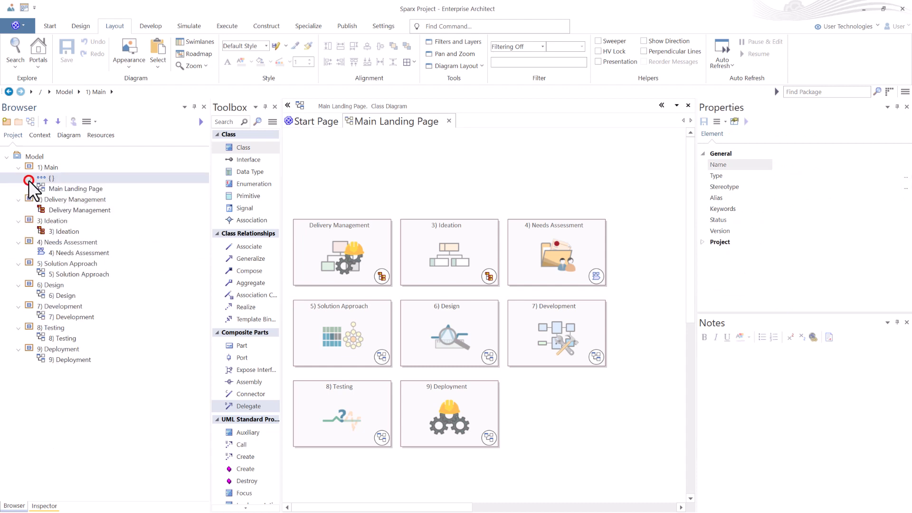
{"action": "left_click", "coordinate": [58, 188]}
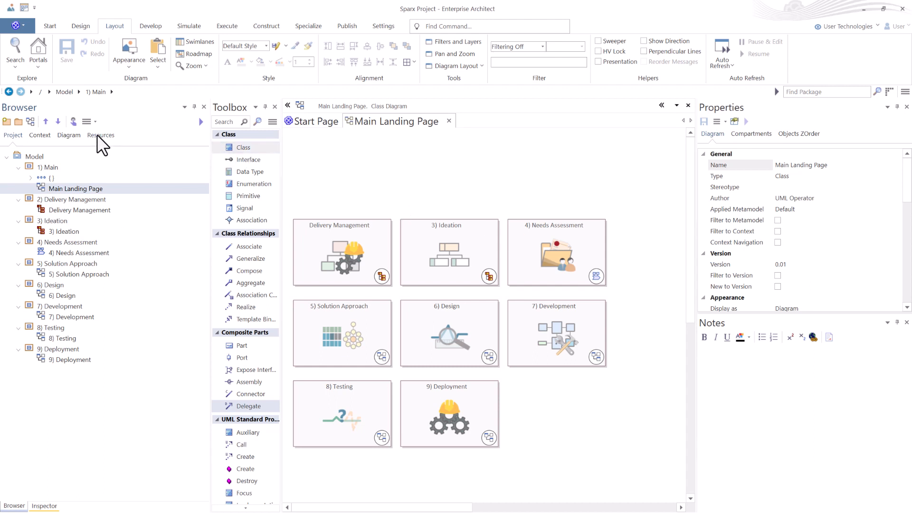
{"action": "left_click", "coordinate": [49, 26]}
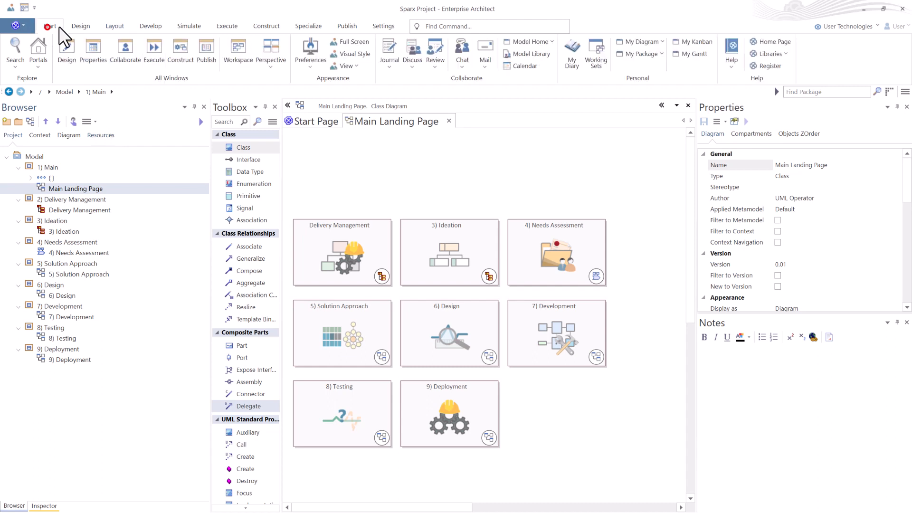
{"action": "left_click", "coordinate": [77, 26]}
{"action": "left_click", "coordinate": [114, 26]}
{"action": "left_click", "coordinate": [149, 26]}
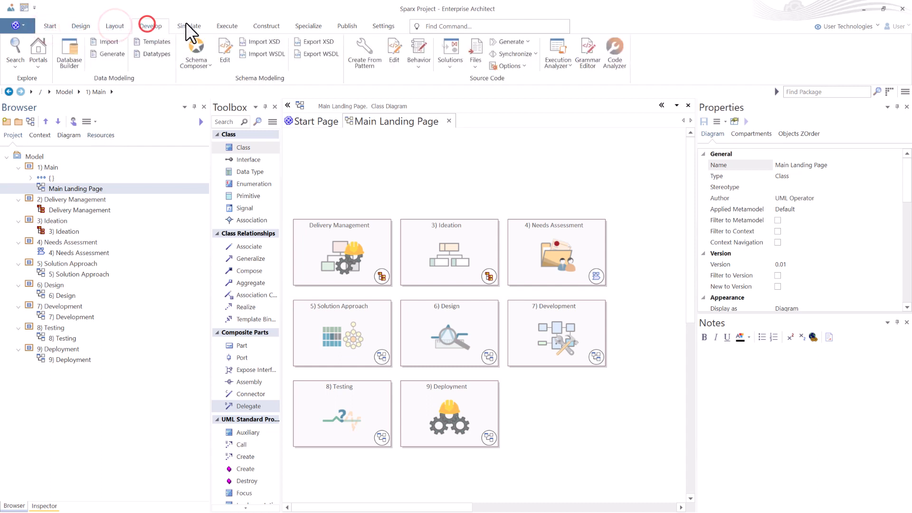
{"action": "left_click", "coordinate": [187, 24]}
{"action": "left_click", "coordinate": [384, 25]}
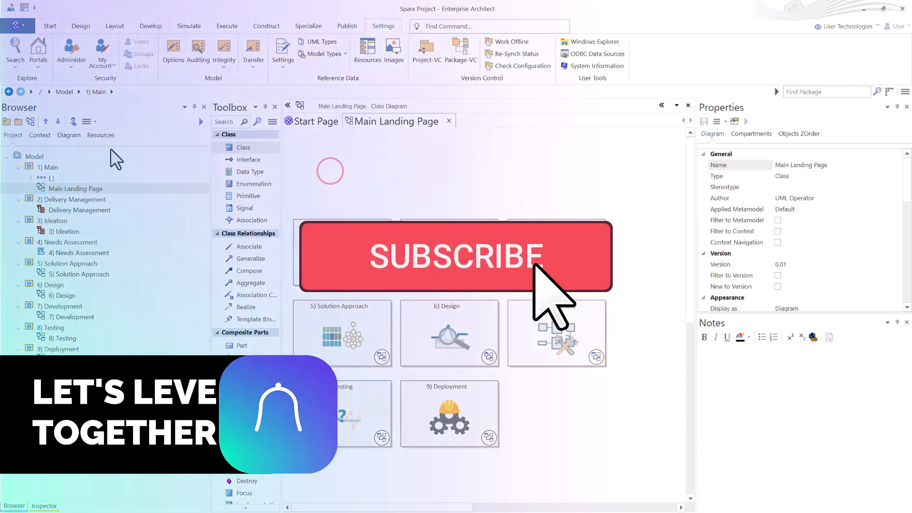
- Preview the MP_CoverPage1_031423 model pattern from the project resources, closing it without adding it to the diagram, and collapse the Patterns group
{"action": "left_click", "coordinate": [99, 135]}
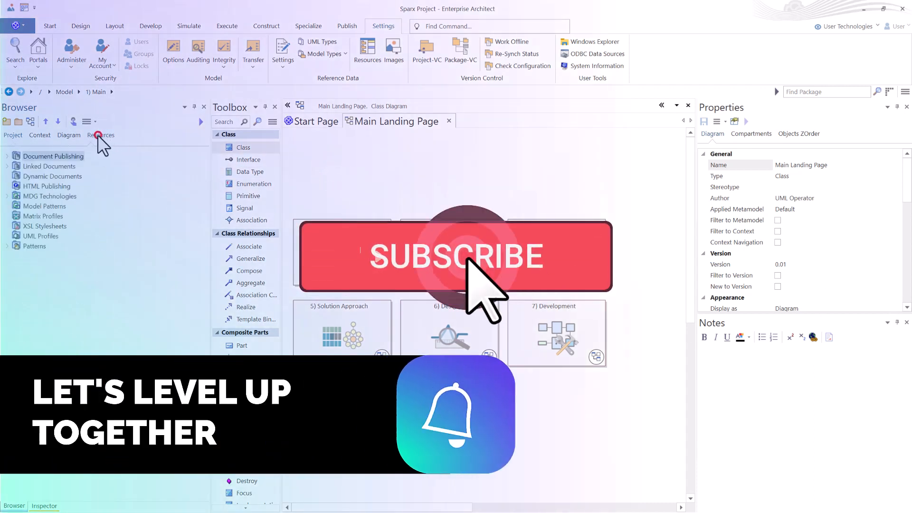
{"action": "left_click", "coordinate": [7, 246]}
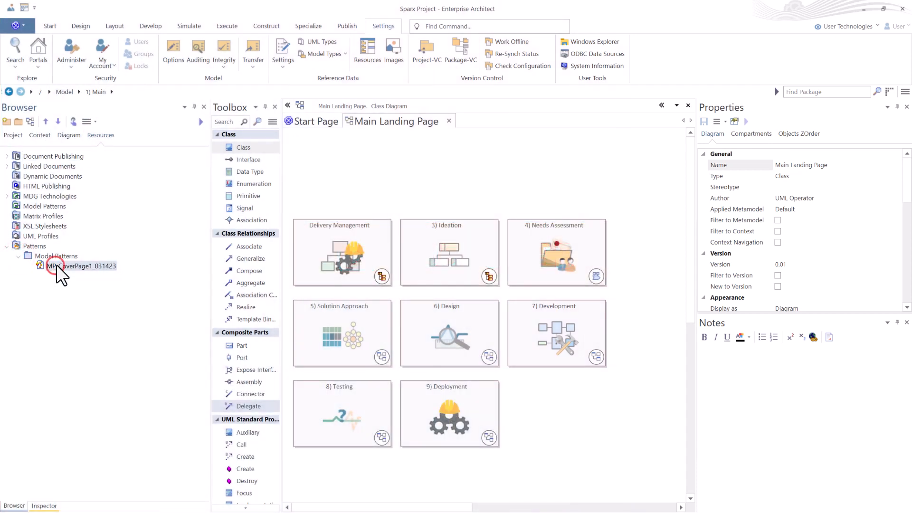
{"action": "right_click", "coordinate": [56, 264]}
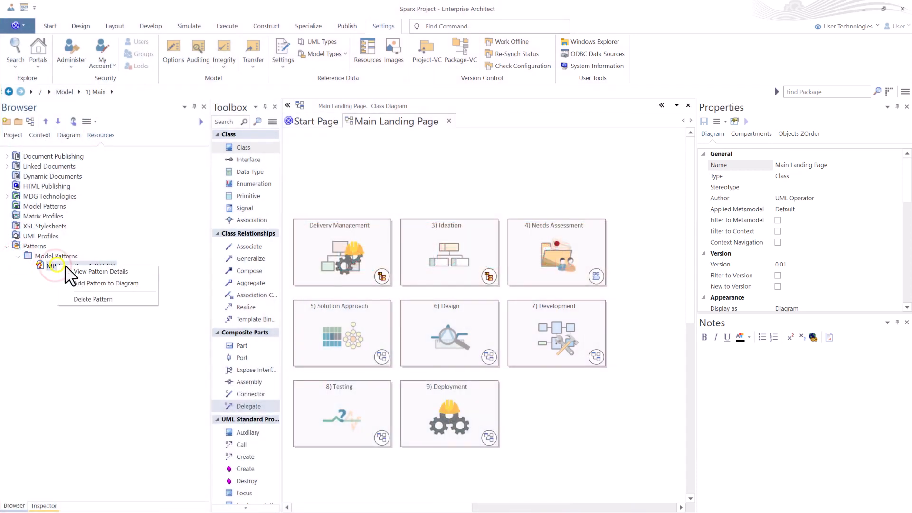
{"action": "left_click", "coordinate": [92, 284]}
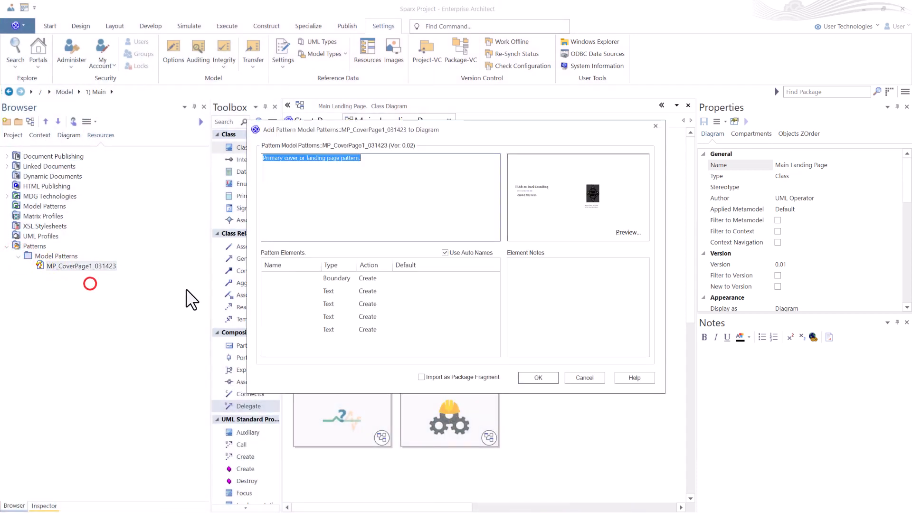
{"action": "left_click", "coordinate": [619, 233]}
{"action": "left_click_drag", "start_coordinate": [556, 320], "coordinate": [809, 460]}
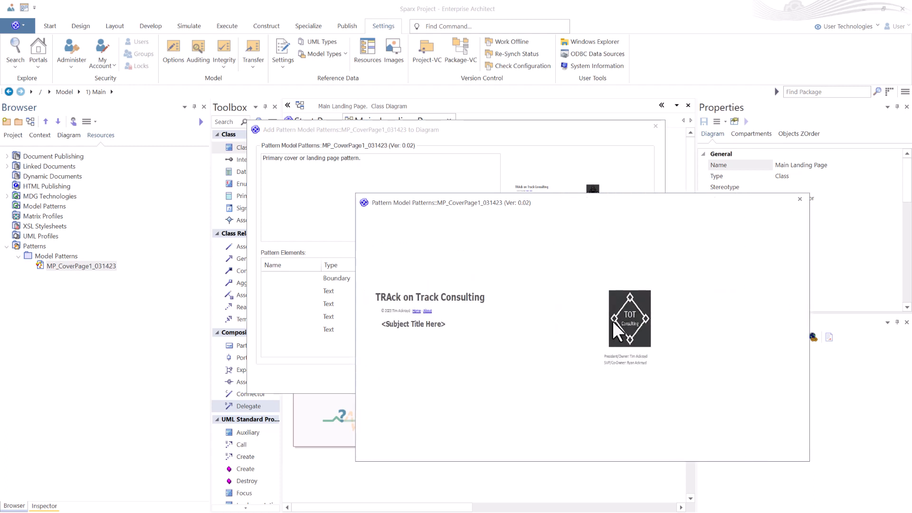
{"action": "left_click", "coordinate": [800, 199]}
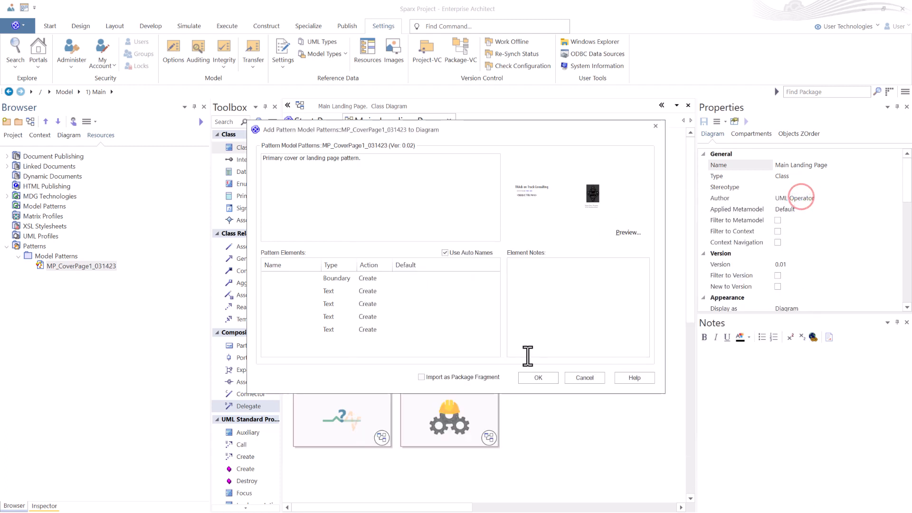
{"action": "left_click", "coordinate": [576, 377]}
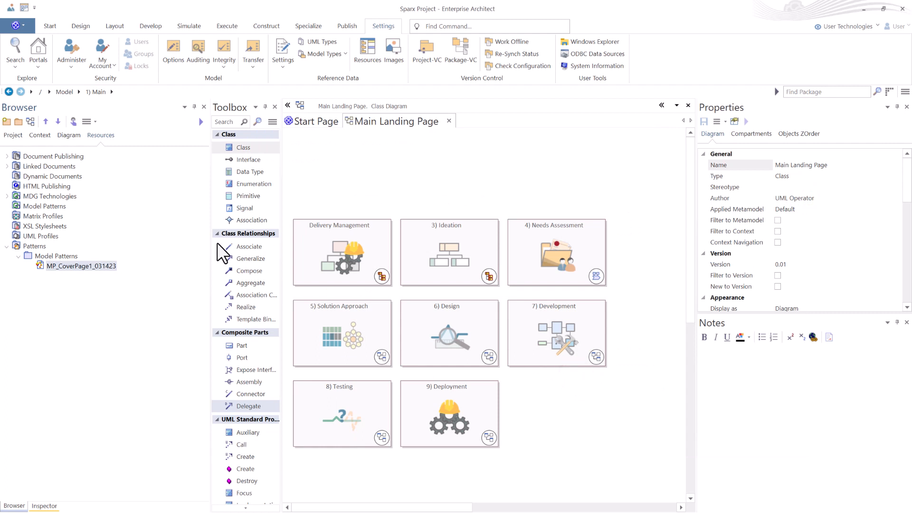
{"action": "left_click", "coordinate": [7, 246]}
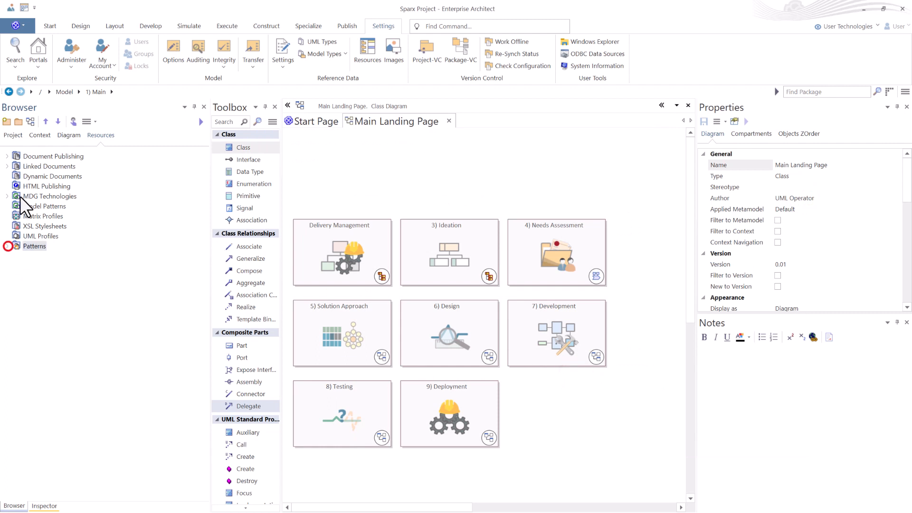
- Return to the project tree and collapse the 2) Delivery Management, 3) Ideation and 4) Needs Assessment packages
{"action": "left_click", "coordinate": [13, 135]}
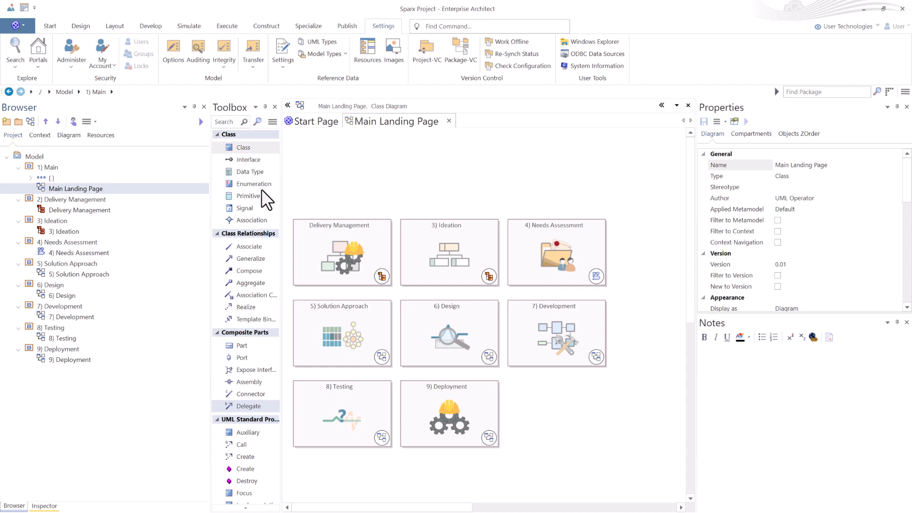
{"action": "left_click", "coordinate": [53, 210]}
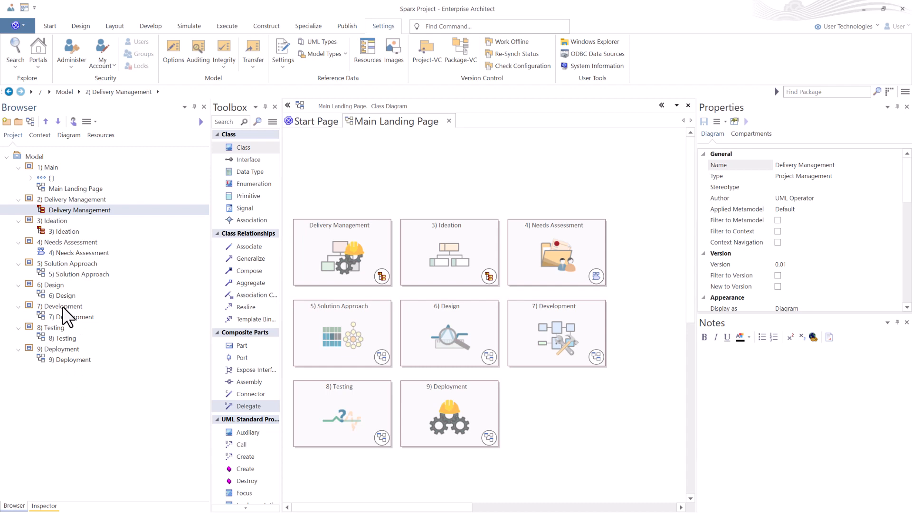
{"action": "left_click", "coordinate": [18, 199]}
{"action": "left_click", "coordinate": [18, 209]}
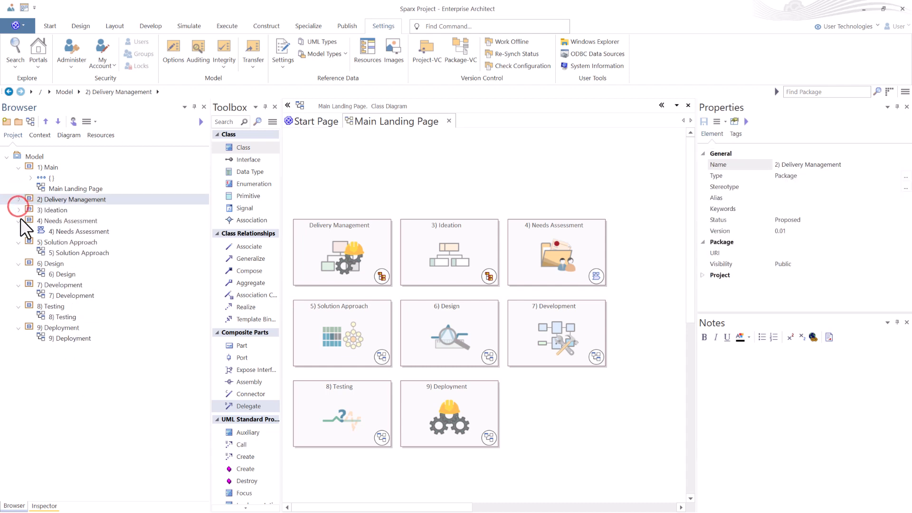
{"action": "left_click", "coordinate": [19, 221]}
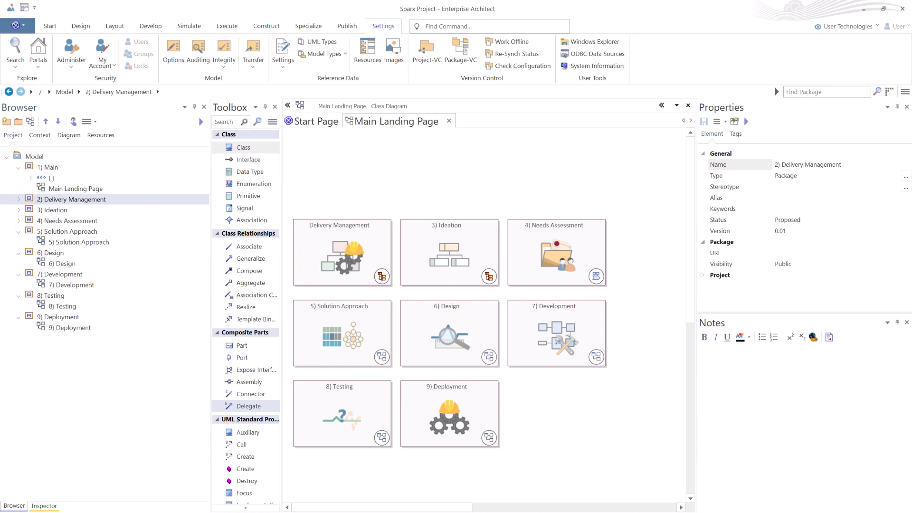